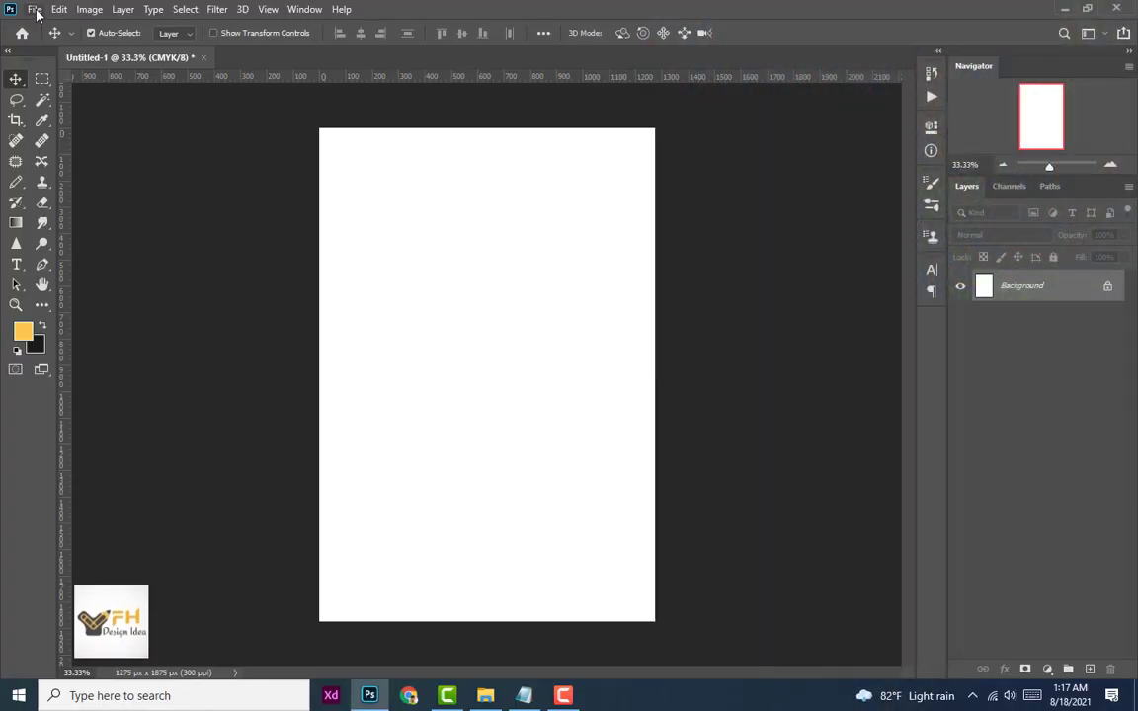
# Step: Create a new 1275 × 1875 px, 300 ppi CMYK Color document
pyautogui.click(35, 9)
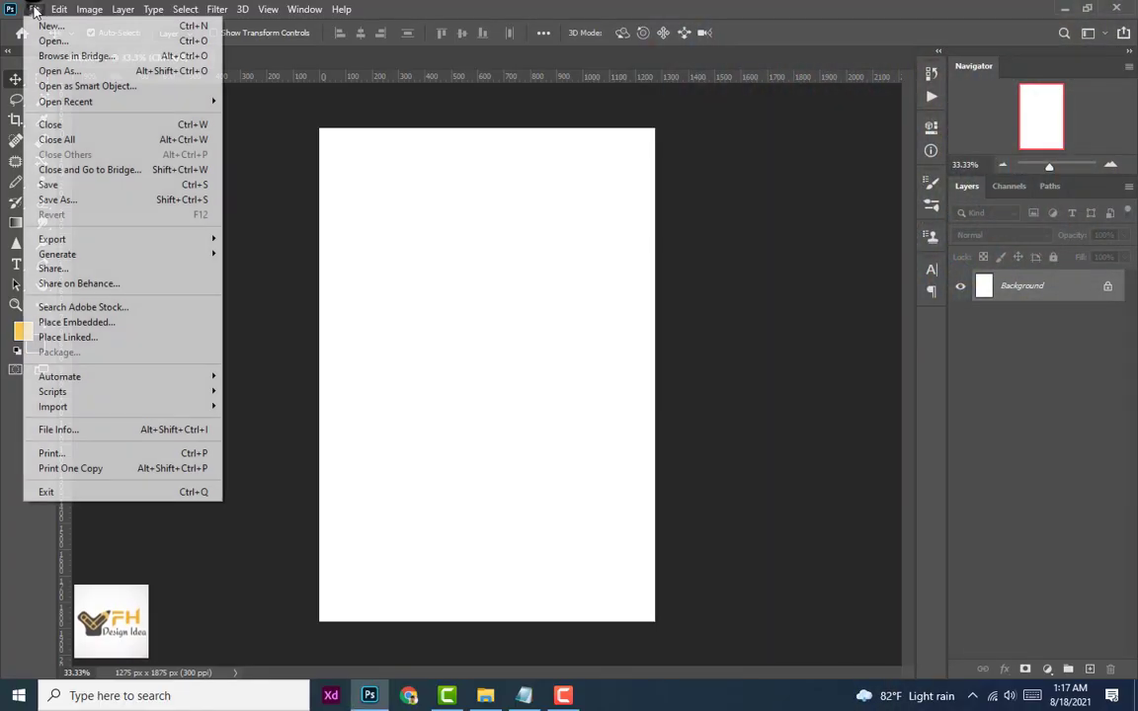
pyautogui.click(48, 27)
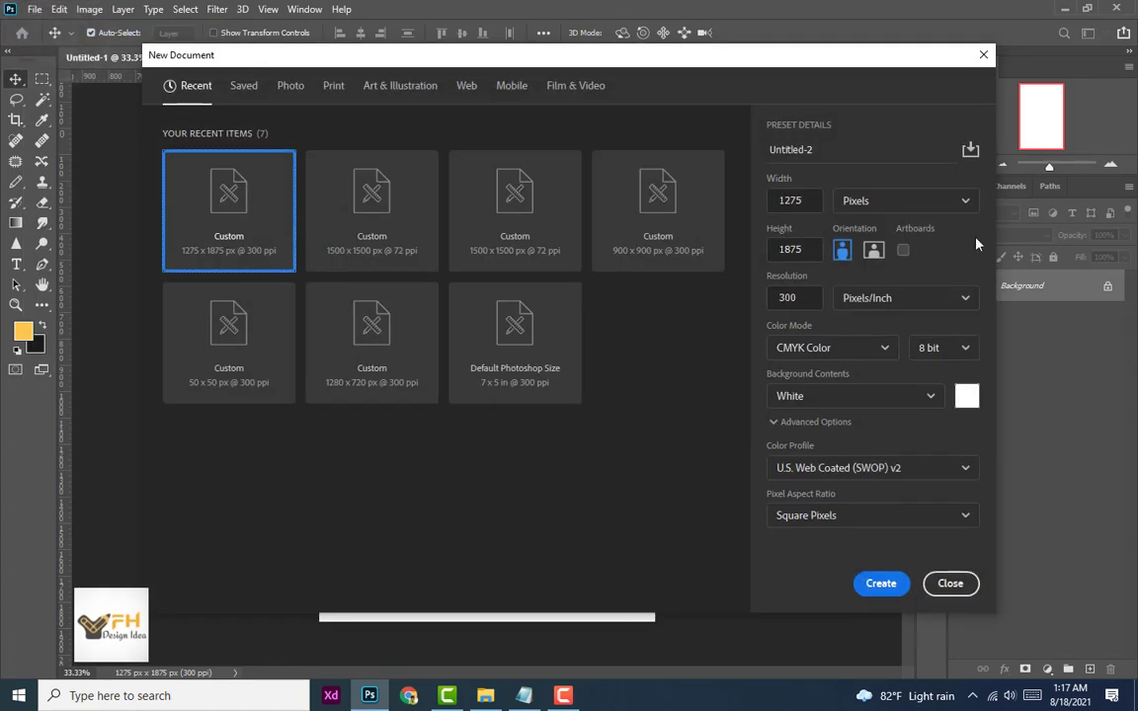
pyautogui.doubleClick(795, 201)
pyautogui.doubleClick(792, 249)
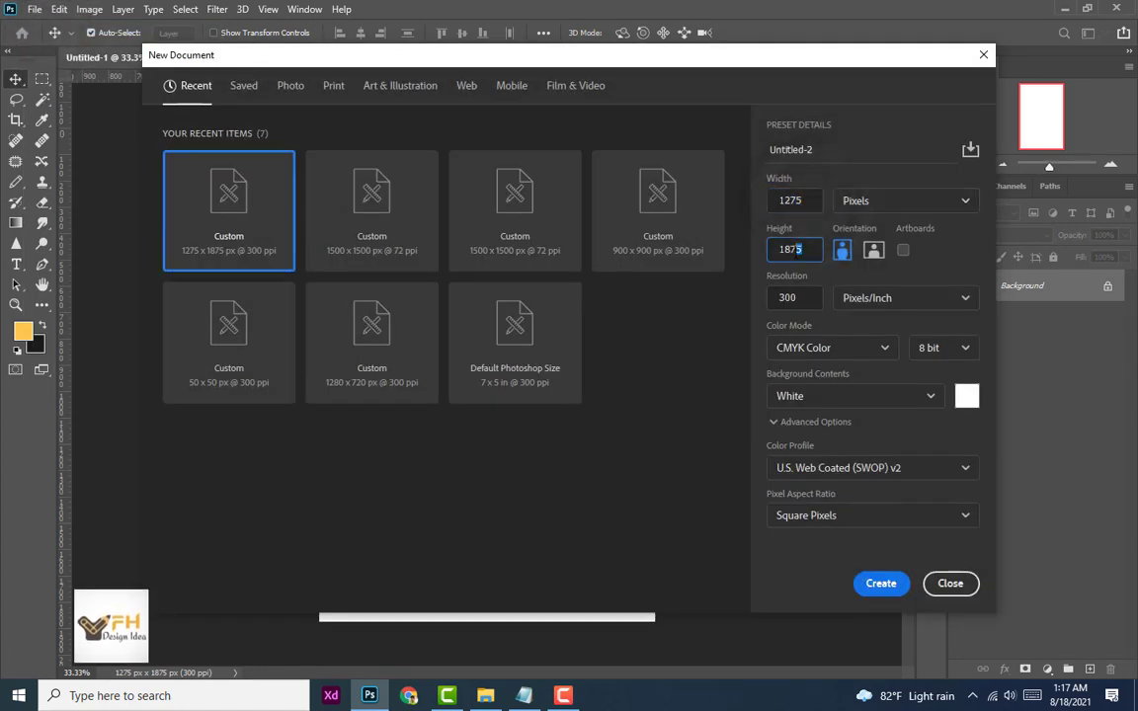
pyautogui.click(944, 199)
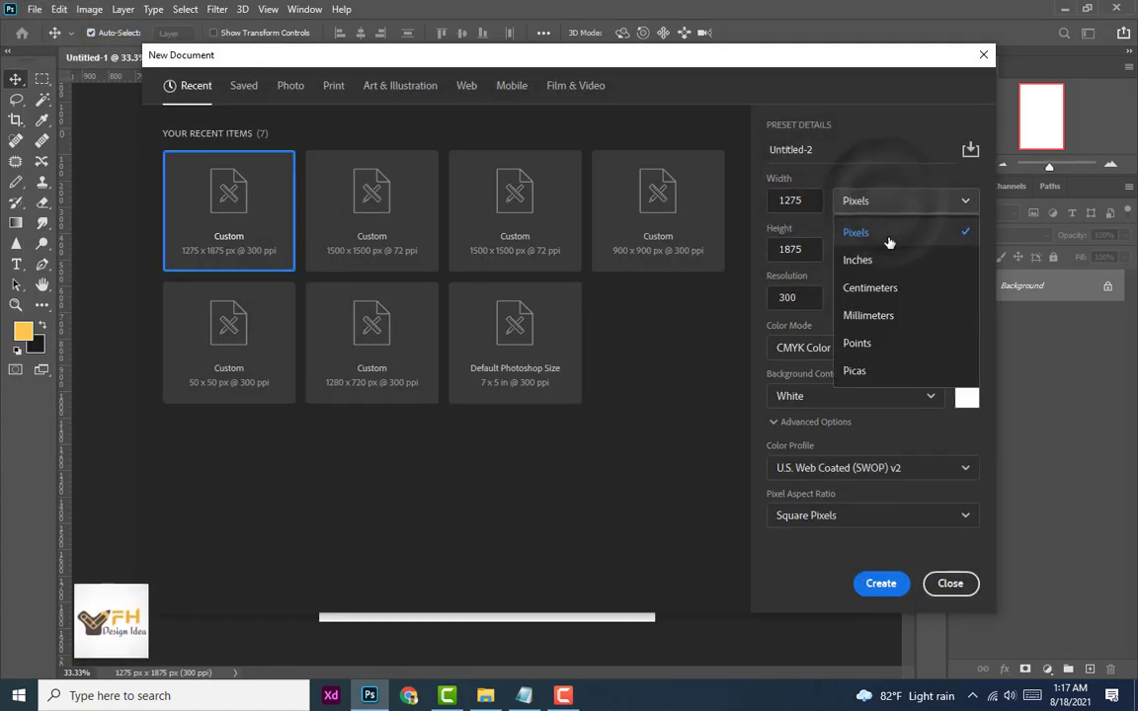
pyautogui.click(894, 229)
pyautogui.click(869, 348)
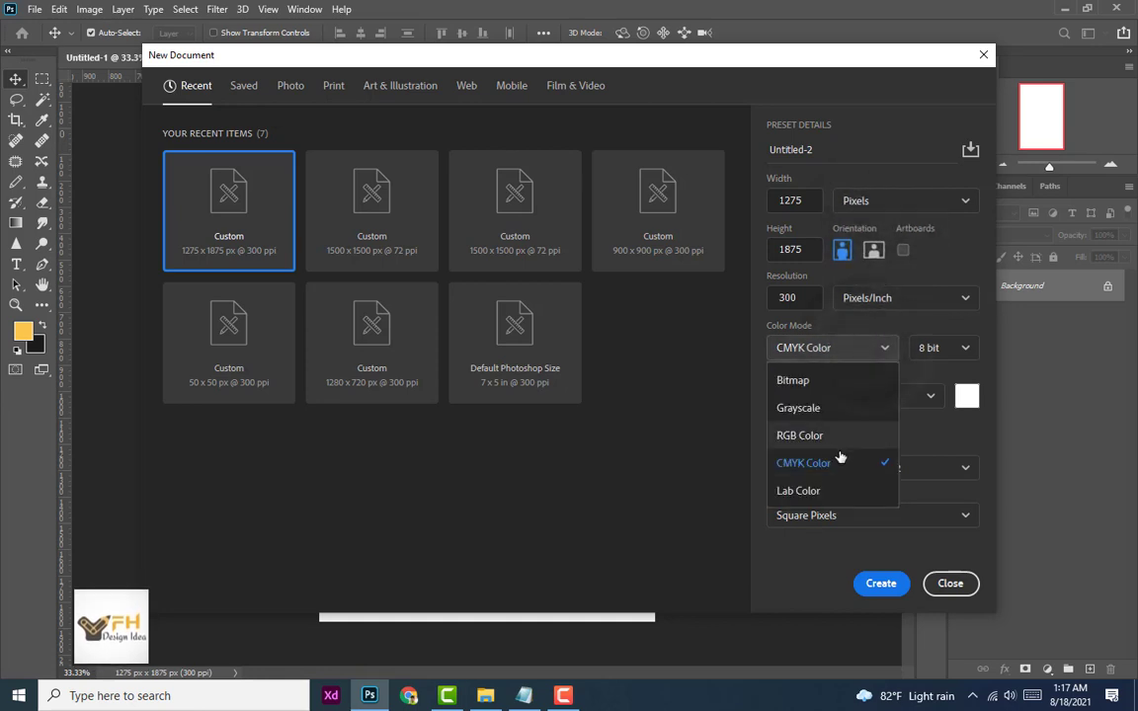
pyautogui.click(839, 462)
pyautogui.click(858, 347)
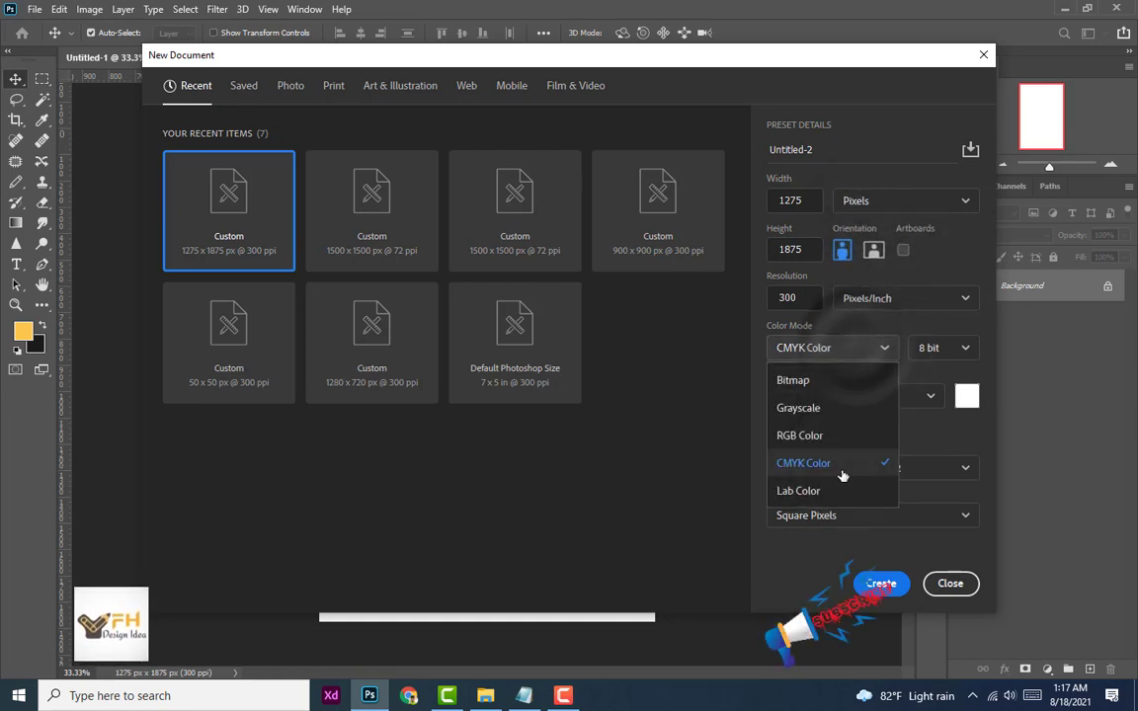
pyautogui.click(845, 466)
pyautogui.click(880, 583)
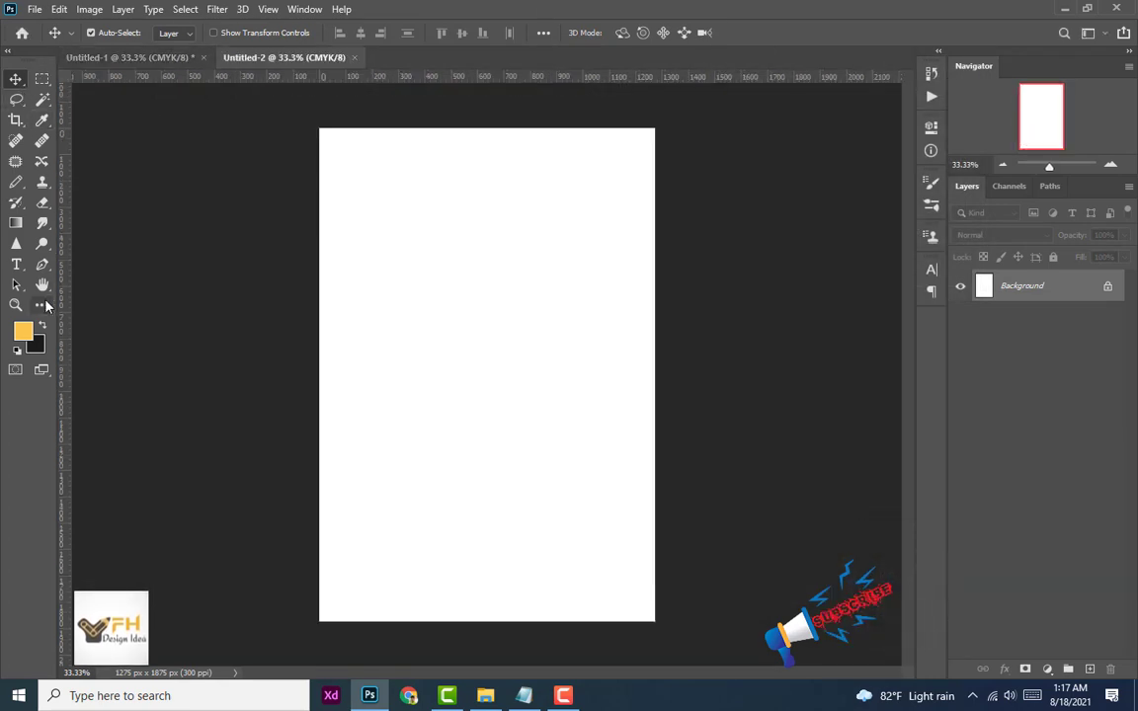
# Step: Draw a 40 × 40 px helper square on the page
pyautogui.press('u')
pyautogui.moveTo(370, 229); pyautogui.dragTo(447, 304)
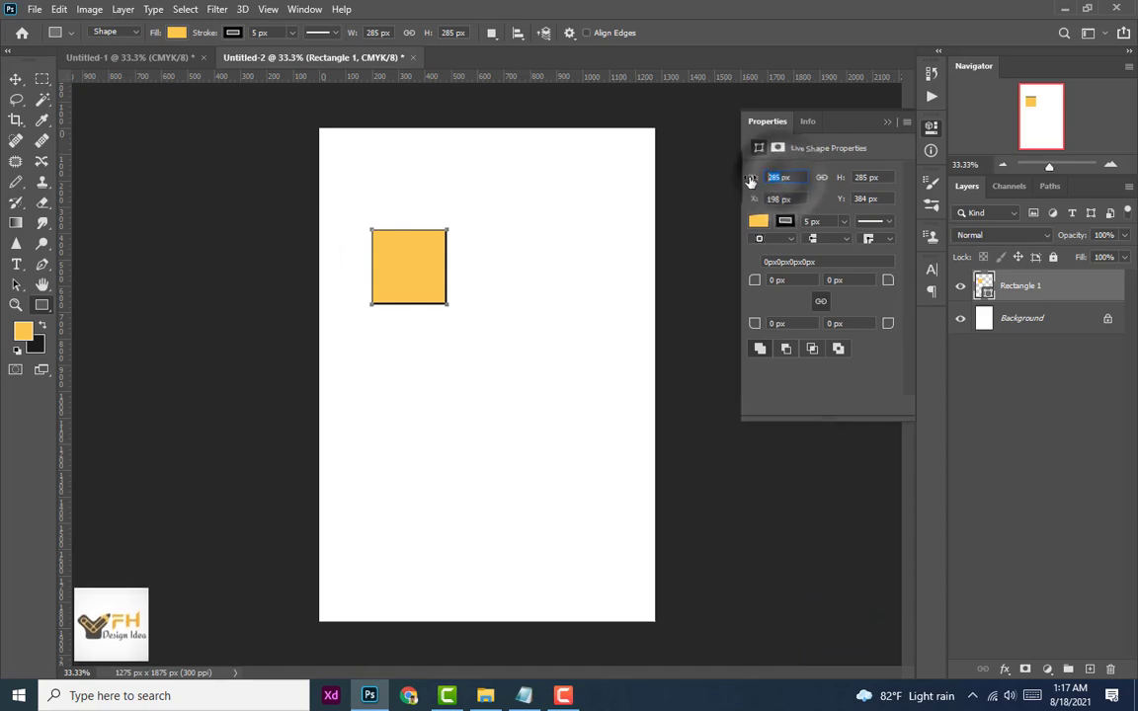
pyautogui.write('40')
pyautogui.click(865, 177)
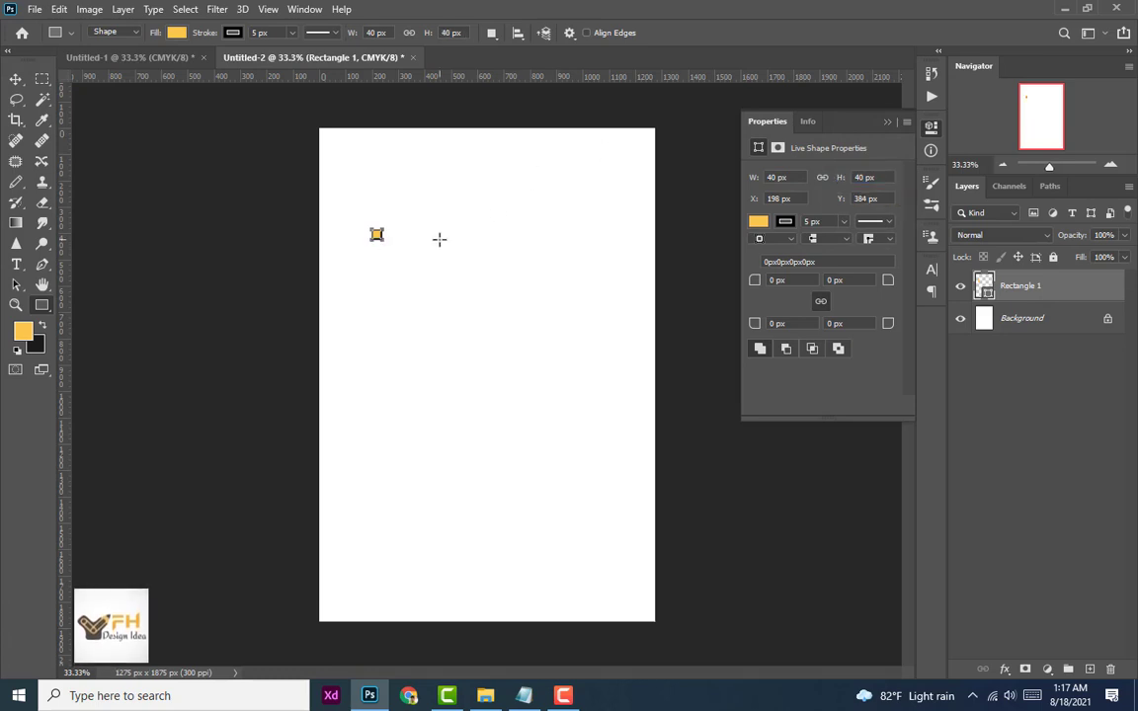
pyautogui.scroll(3, 364, 252)
pyautogui.scroll(3, 379, 231)
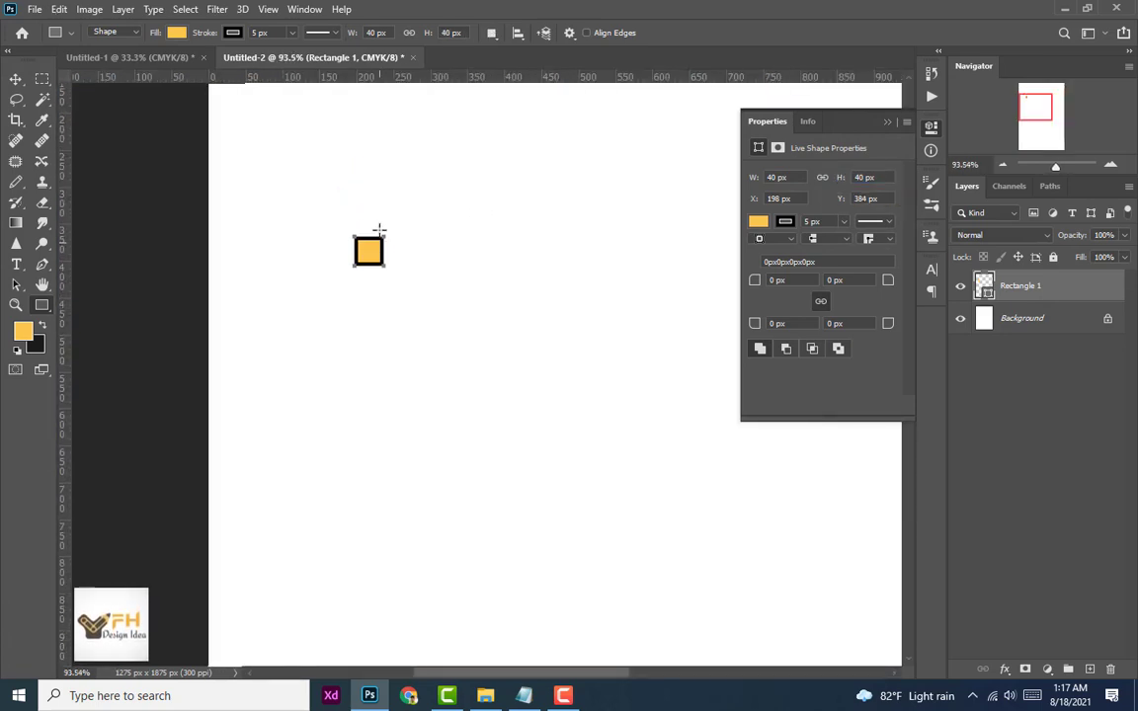
pyautogui.scroll(1, 365, 378)
# Step: Snap the square into the top-left corner and add guides at its right and bottom edges
pyautogui.press('v')
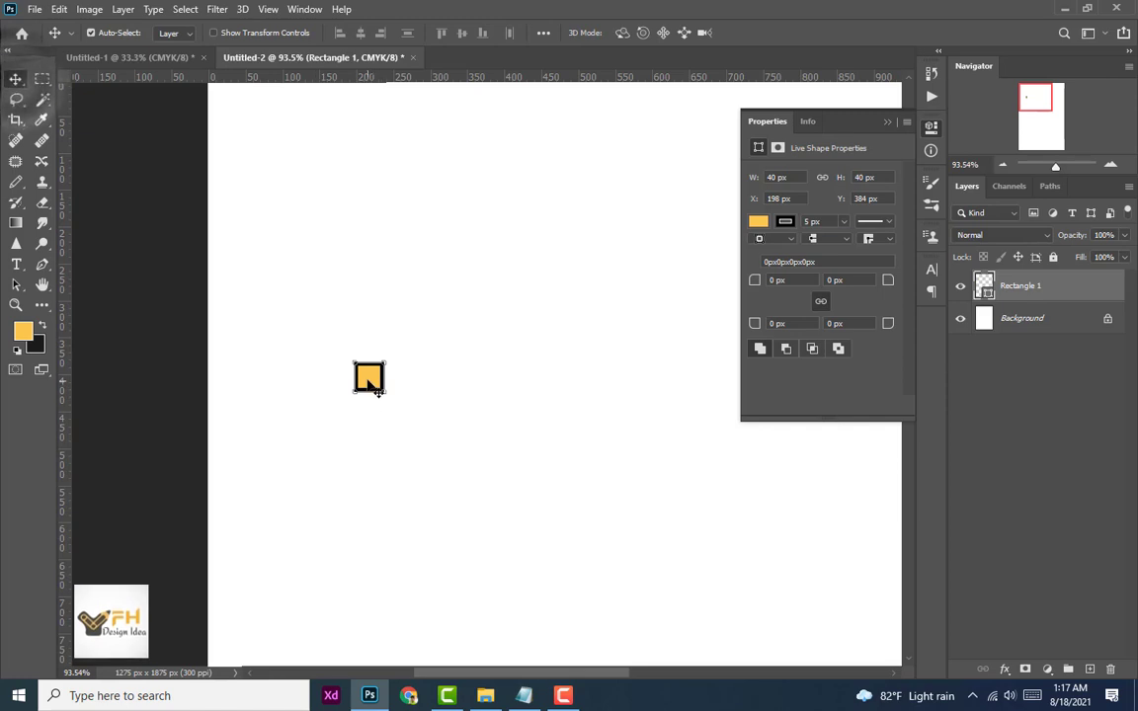
pyautogui.moveTo(365, 377)
pyautogui.mouseDown()
pyautogui.moveTo(271, 176)
pyautogui.moveTo(229, 122)
pyautogui.mouseUp()
pyautogui.scroll(2, 242, 183)
pyautogui.scroll(2, 237, 240)
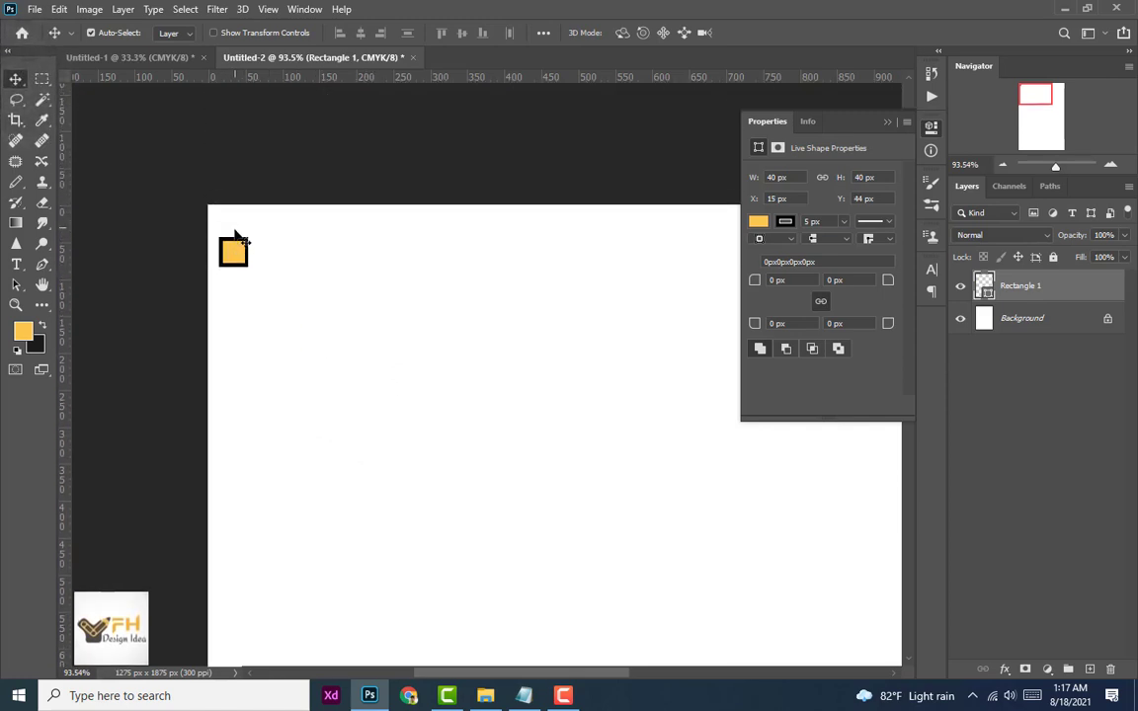
pyautogui.moveTo(235, 256); pyautogui.dragTo(223, 225)
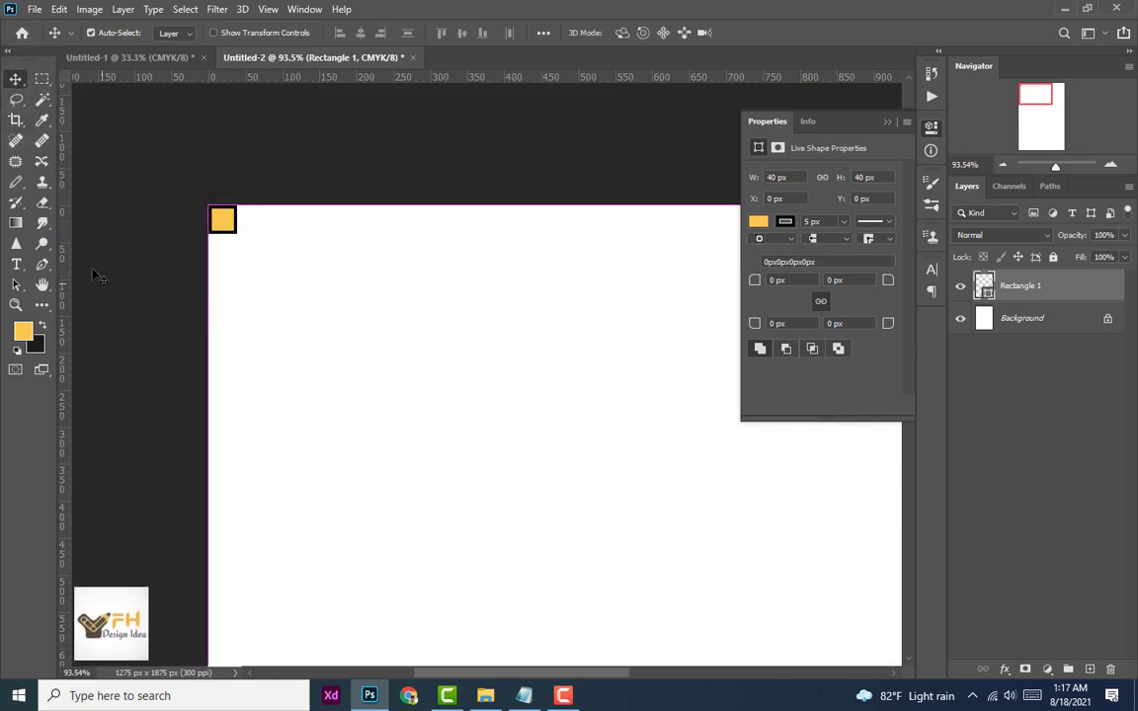
pyautogui.moveTo(62, 222); pyautogui.dragTo(237, 258)
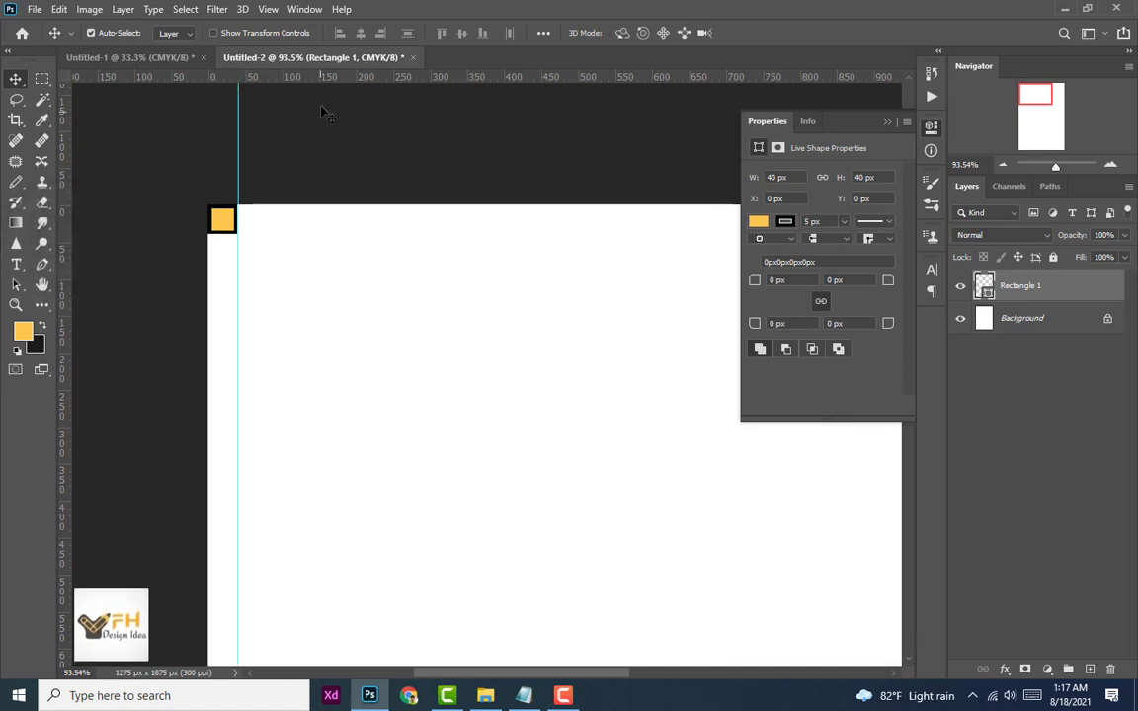
pyautogui.moveTo(328, 84); pyautogui.dragTo(346, 234)
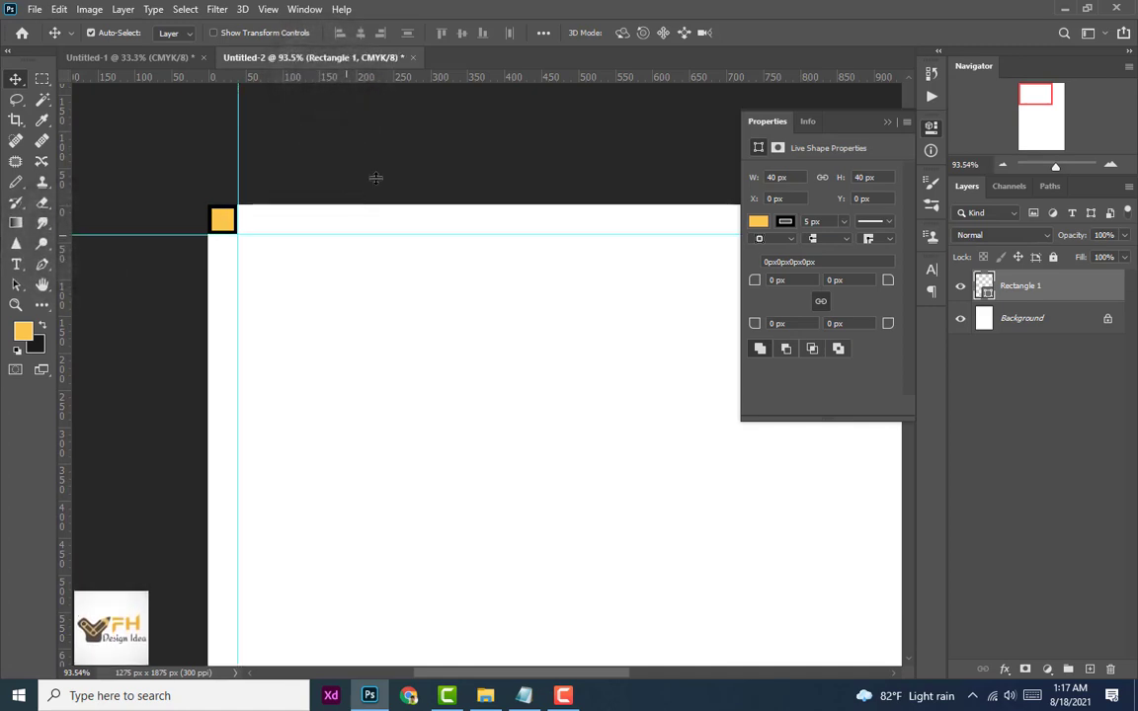
# Step: Move the square to the top-right corner and add a vertical guide at its left edge
pyautogui.moveTo(535, 143); pyautogui.dragTo(386, 155)
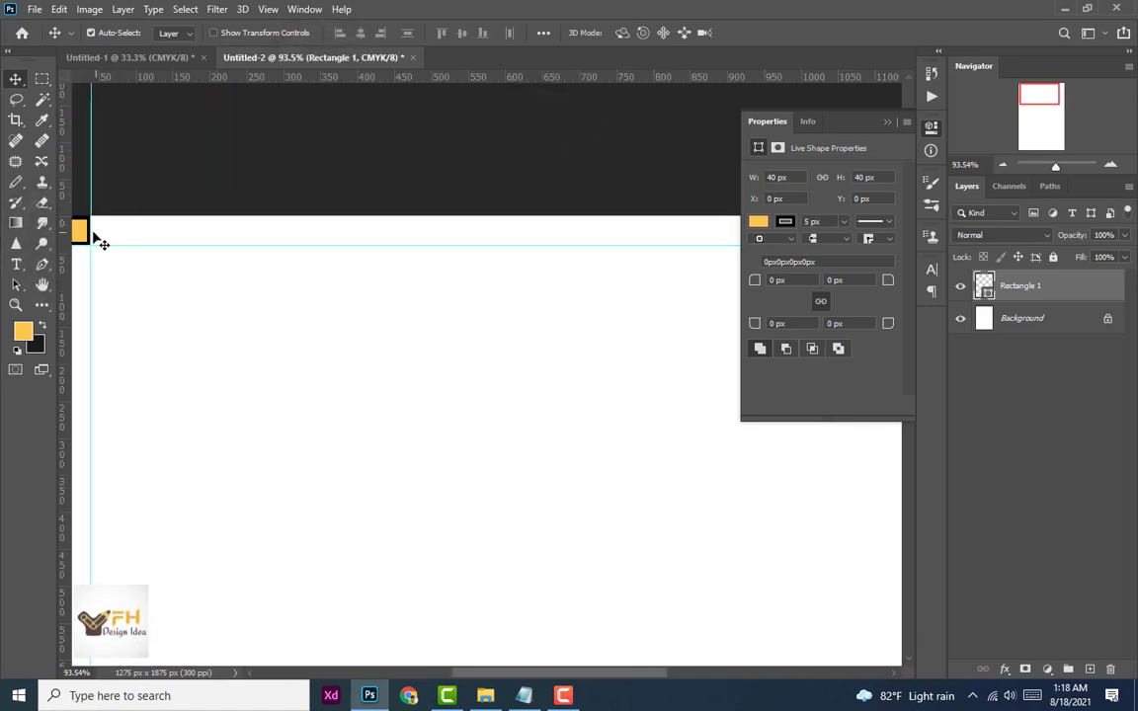
pyautogui.moveTo(87, 240)
pyautogui.mouseDown()
pyautogui.moveTo(668, 191)
pyautogui.moveTo(283, 199)
pyautogui.mouseUp()
pyautogui.moveTo(245, 238); pyautogui.dragTo(583, 238)
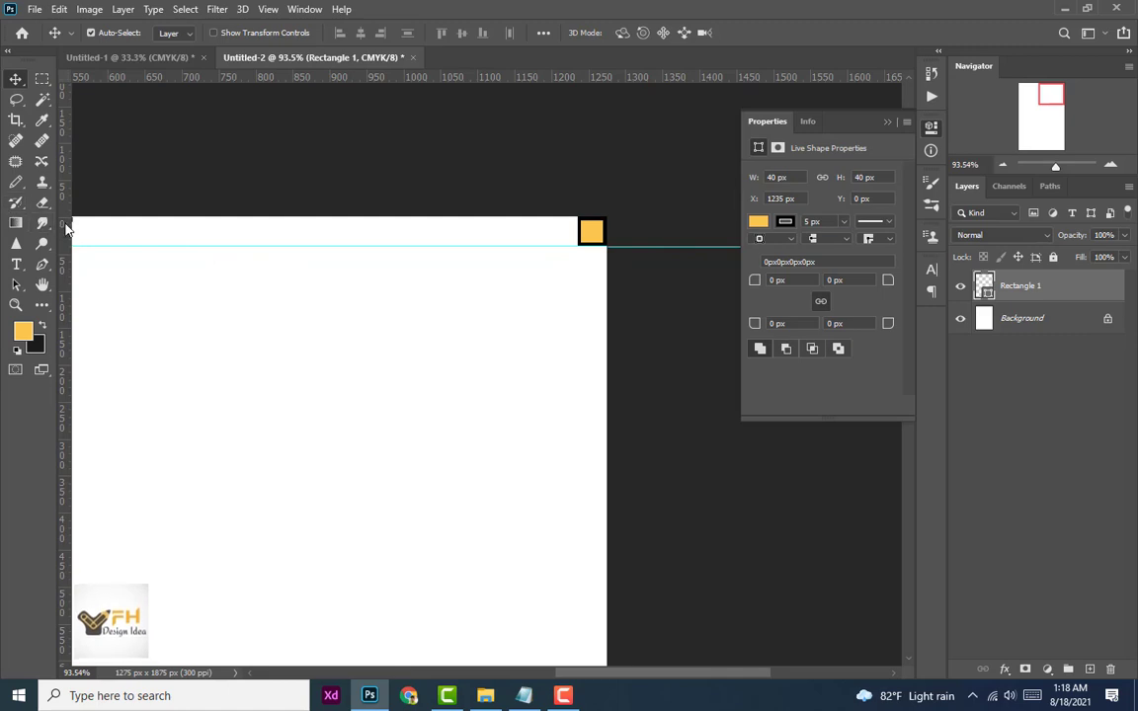
pyautogui.moveTo(66, 228); pyautogui.dragTo(577, 287)
pyautogui.scroll(-2, 597, 265)
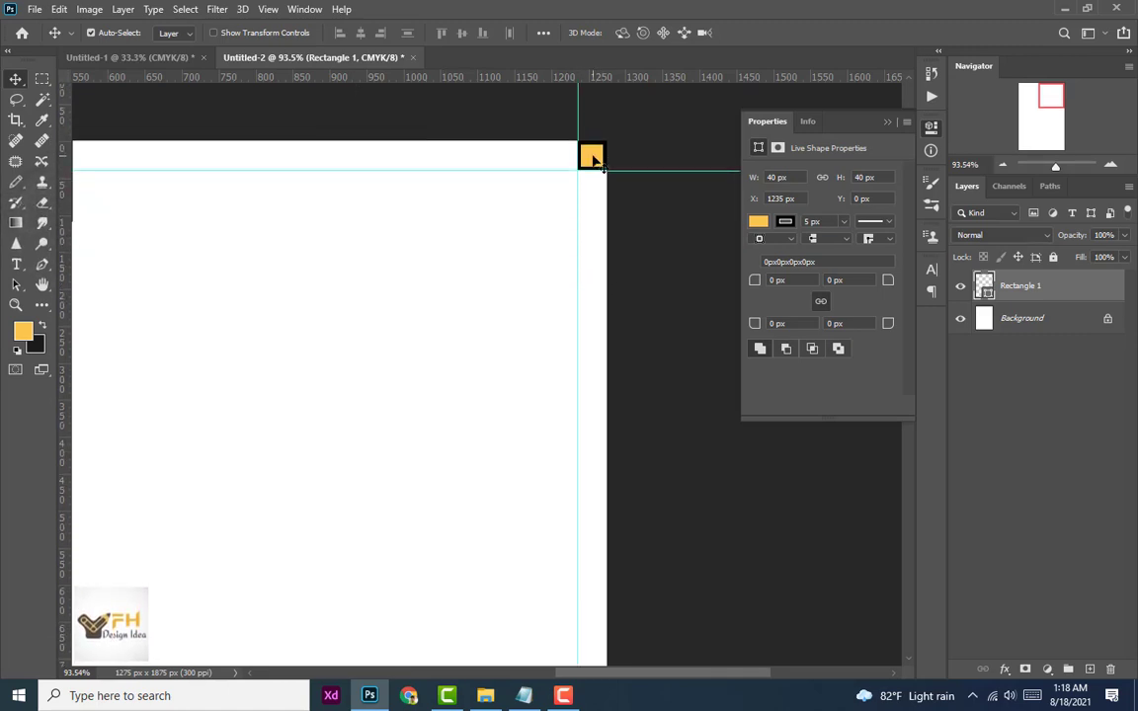
# Step: Drag the helper square down along the page's right edge
pyautogui.moveTo(592, 160); pyautogui.dragTo(578, 463)
pyautogui.scroll(-3, 586, 415)
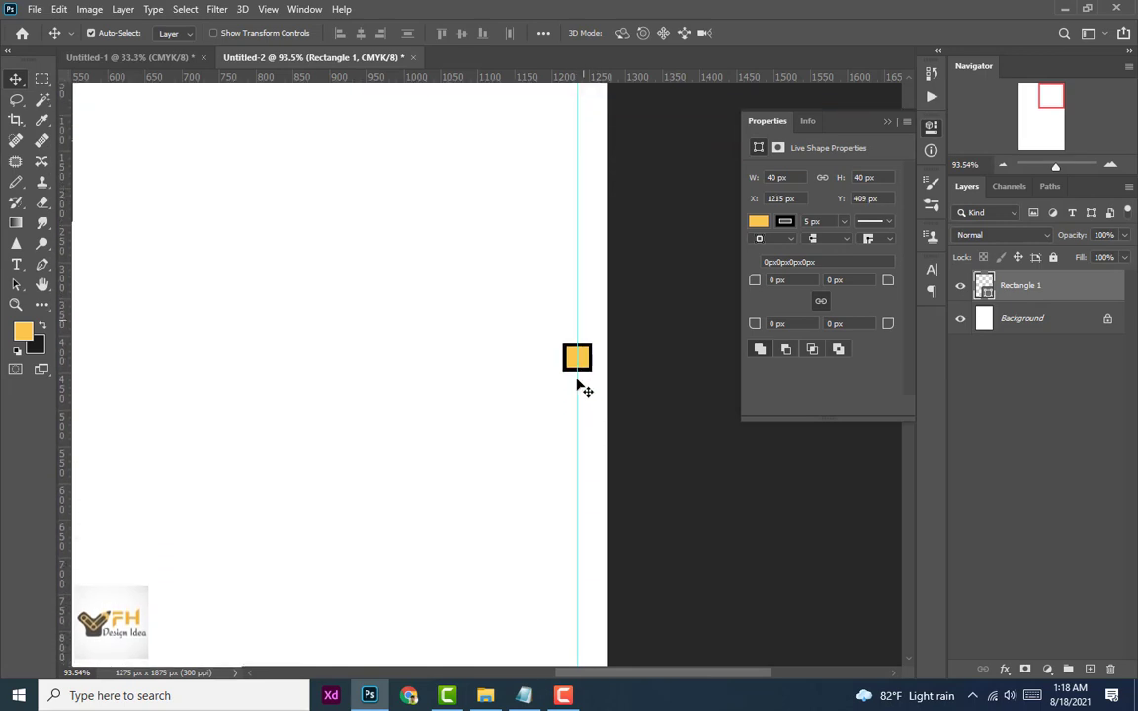
pyautogui.scroll(-3, 583, 355)
pyautogui.moveTo(576, 271); pyautogui.dragTo(549, 535)
pyautogui.scroll(-1, 569, 424)
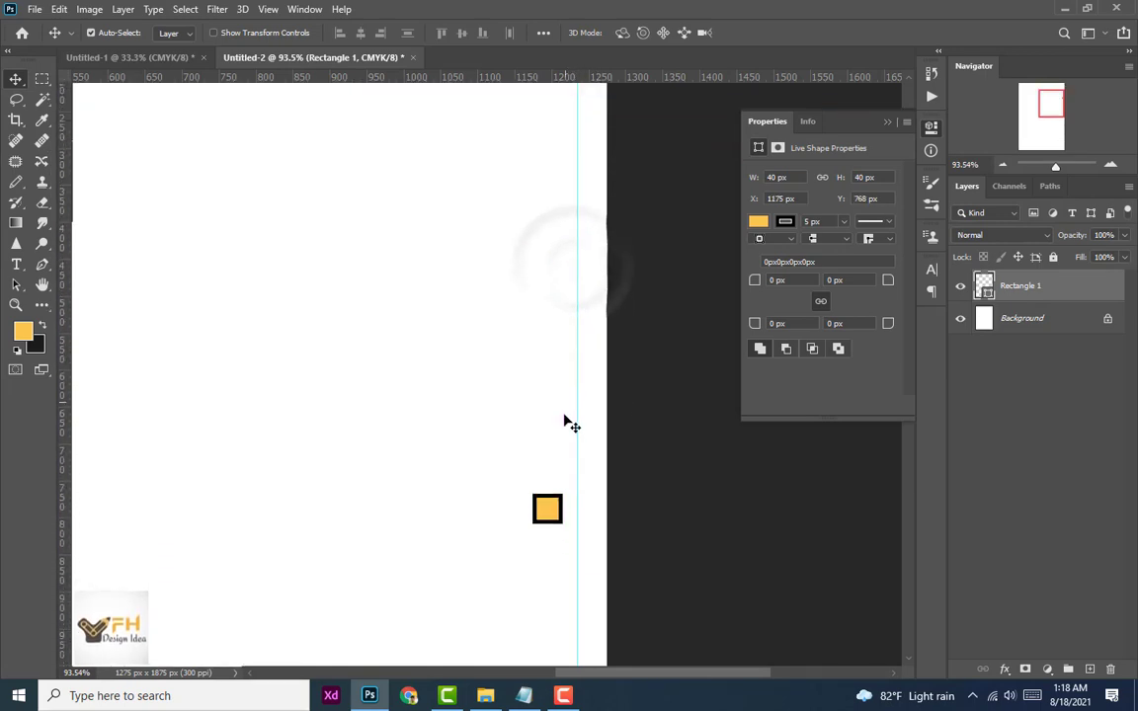
pyautogui.scroll(-3, 571, 419)
pyautogui.scroll(-2, 558, 385)
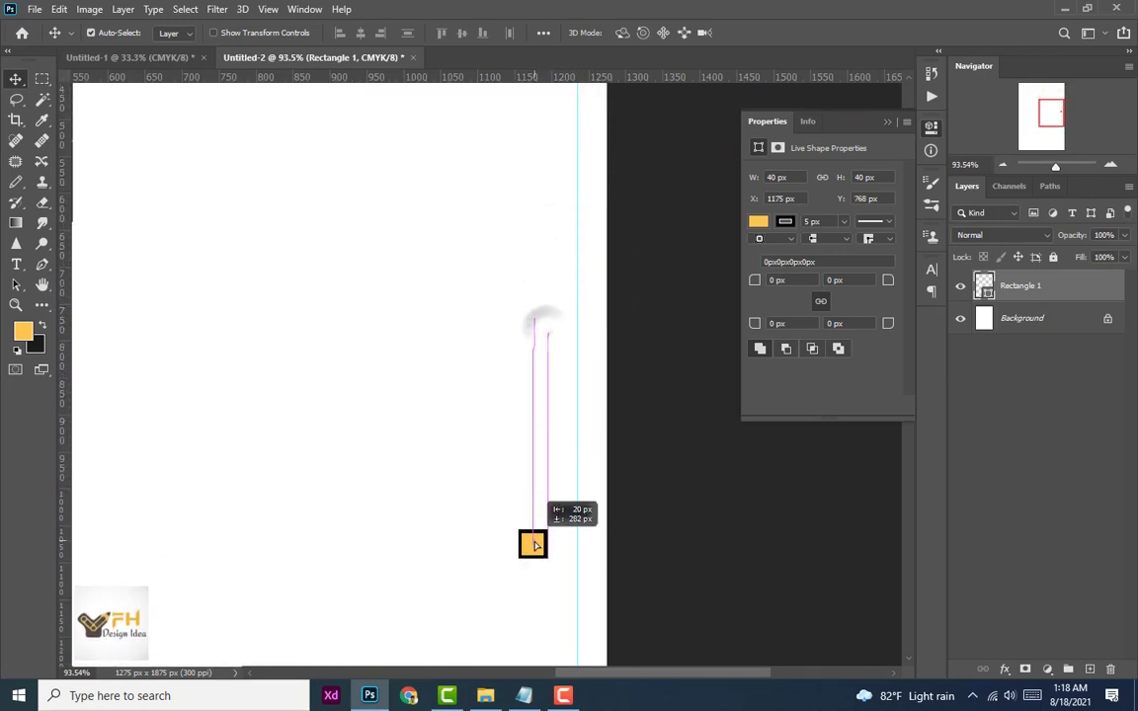
pyautogui.moveTo(548, 334); pyautogui.dragTo(529, 598)
pyautogui.scroll(-2, 595, 422)
pyautogui.scroll(-3, 590, 416)
pyautogui.scroll(-2, 563, 400)
pyautogui.moveTo(550, 389); pyautogui.dragTo(567, 663)
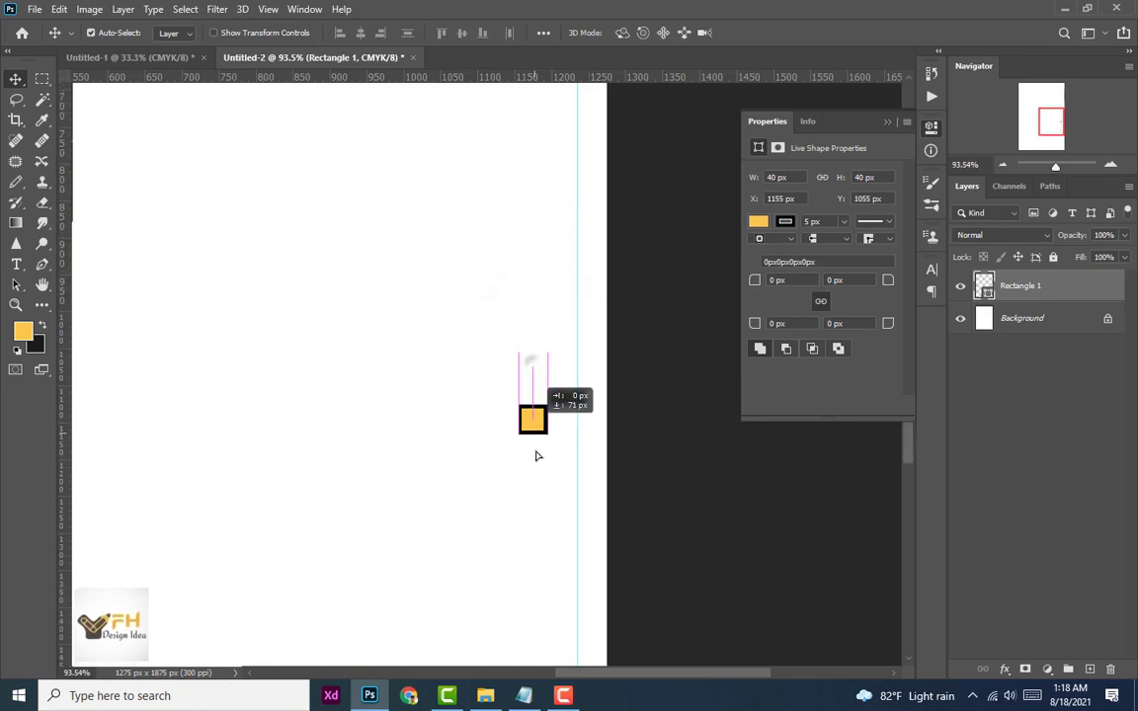
pyautogui.scroll(-2, 579, 493)
pyautogui.scroll(-2, 581, 475)
pyautogui.scroll(-3, 573, 457)
pyautogui.scroll(-1, 568, 444)
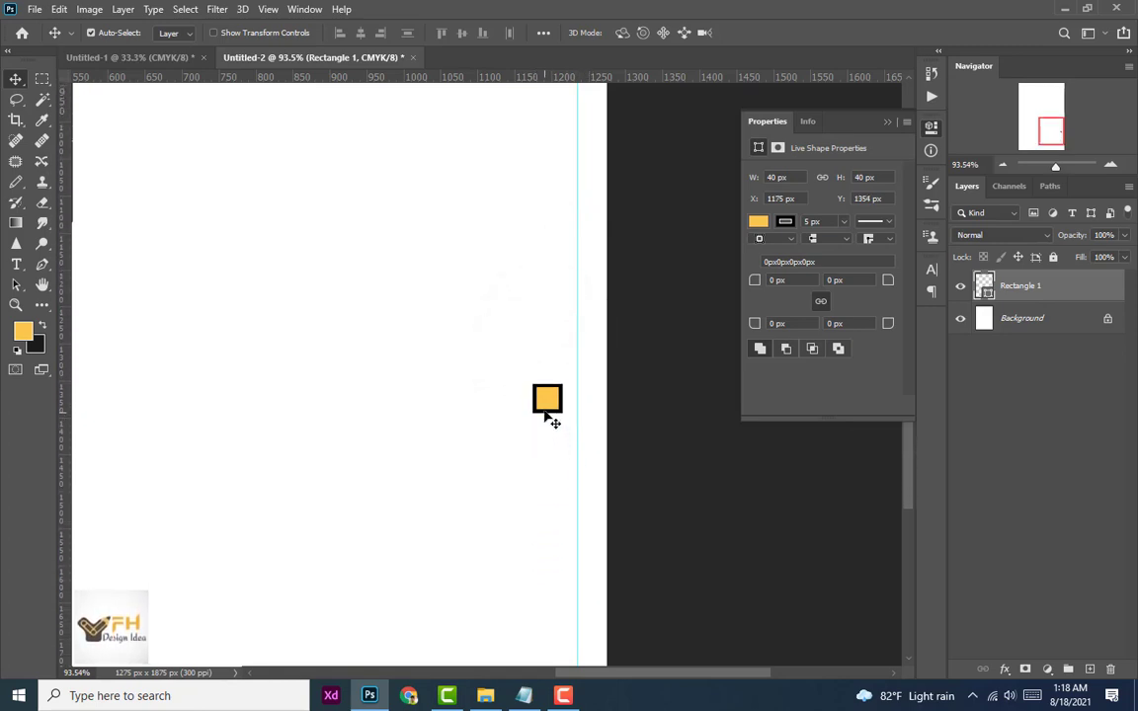
# Step: Snap the square into the bottom-right corner and add a horizontal guide at its top edge
pyautogui.moveTo(549, 415); pyautogui.dragTo(564, 578)
pyautogui.scroll(-3, 570, 503)
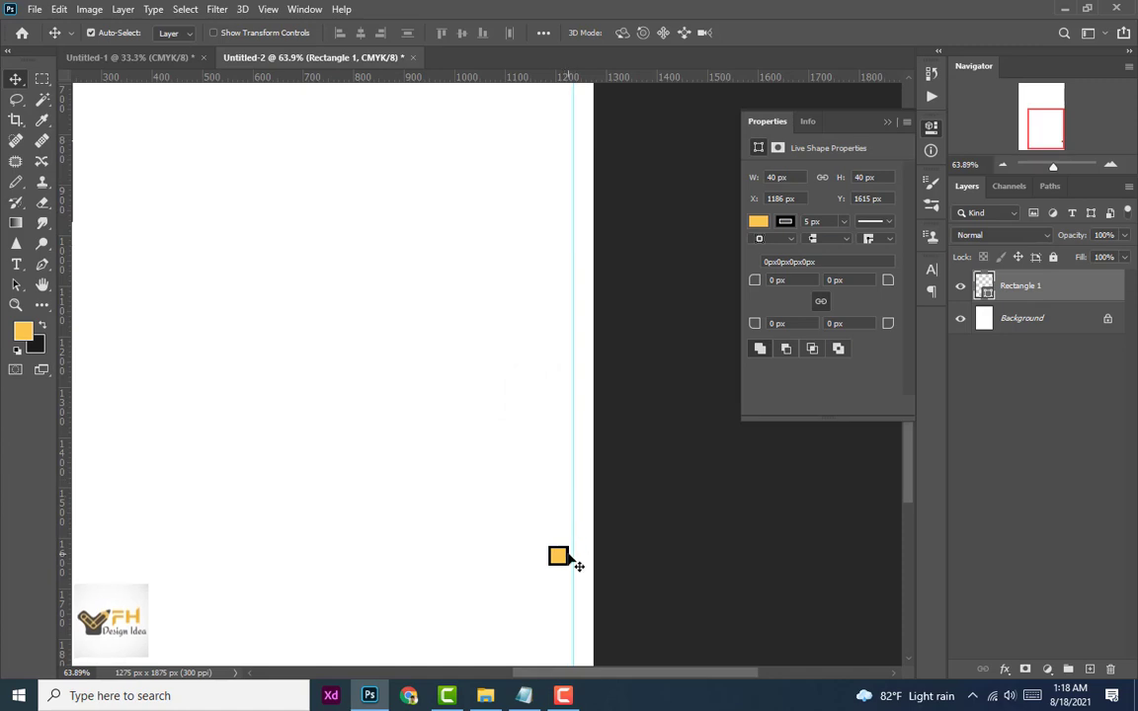
pyautogui.moveTo(569, 571); pyautogui.dragTo(586, 640)
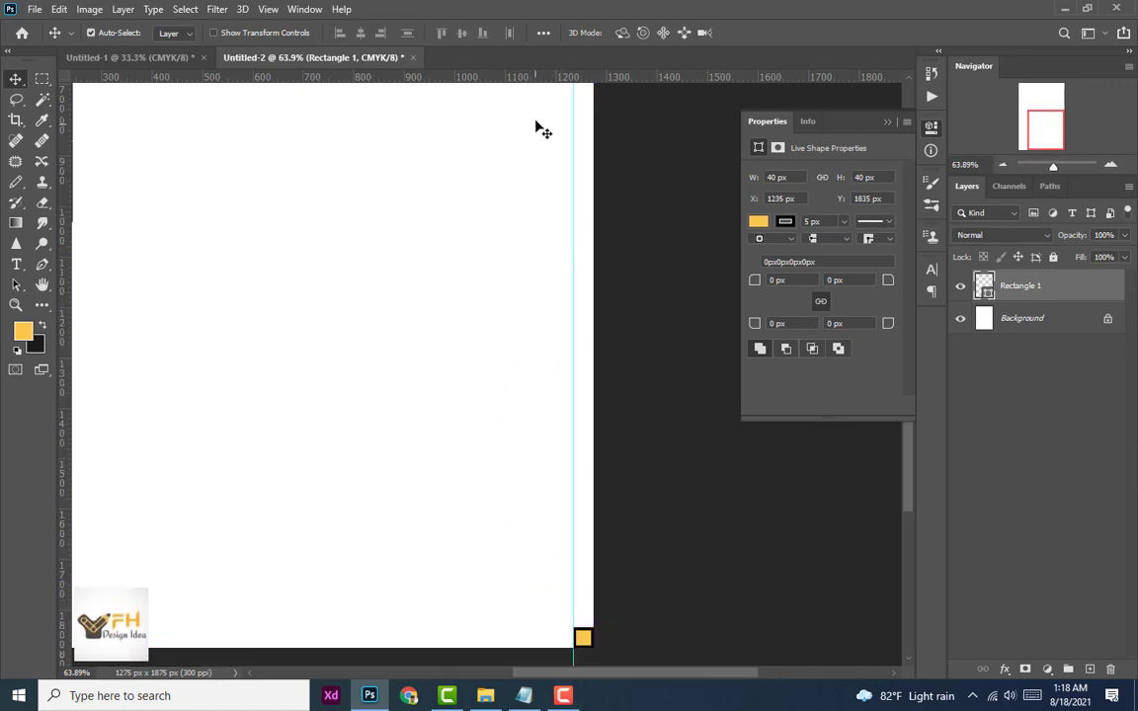
pyautogui.moveTo(665, 79); pyautogui.dragTo(637, 624)
# Step: Delete the temporary orange helper square, leaving only the margin guides
pyautogui.scroll(-3, 624, 605)
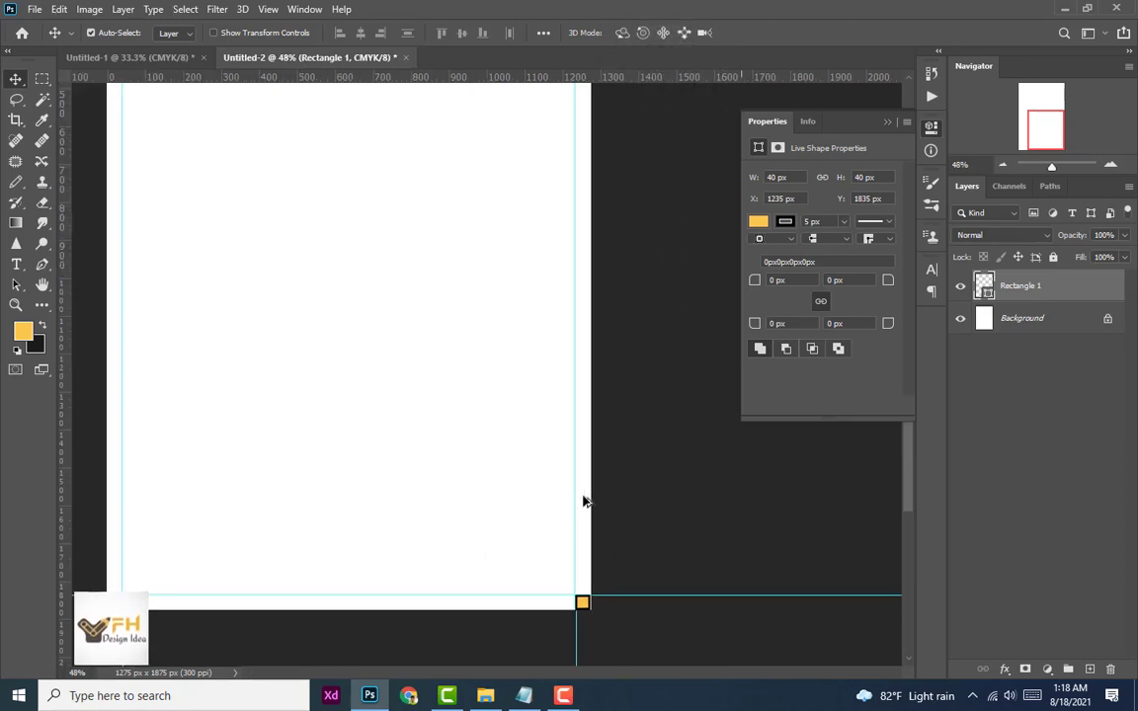
pyautogui.scroll(-3, 633, 636)
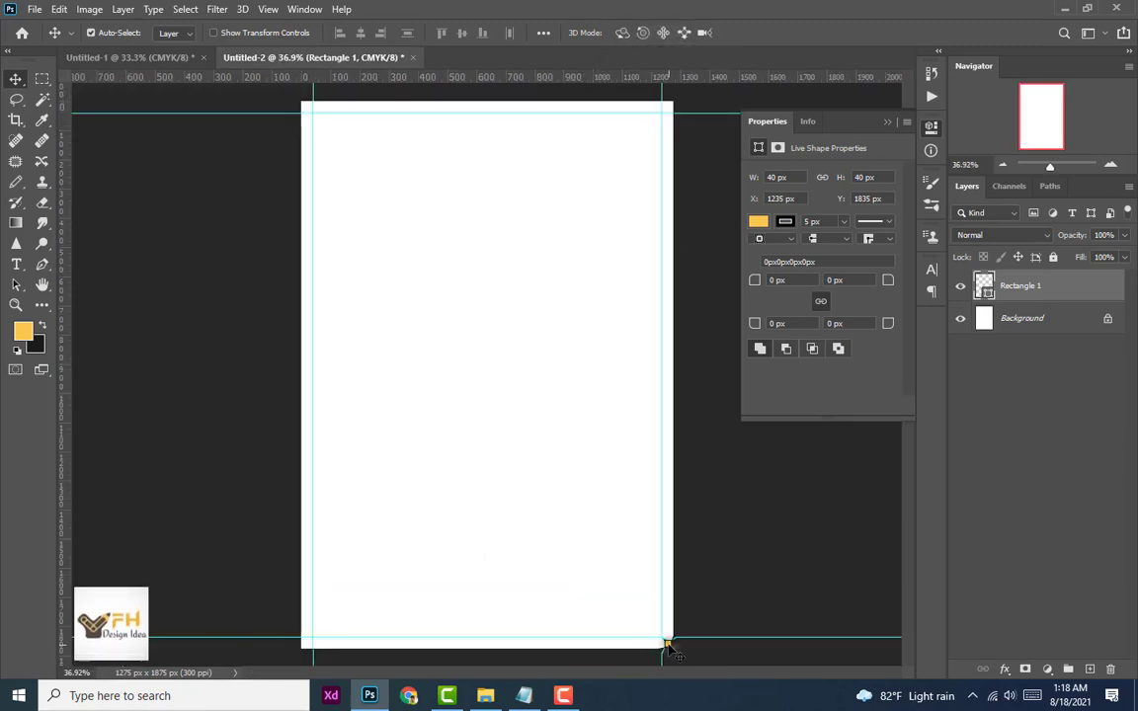
pyautogui.press('Delete')
pyautogui.scroll(-2, 515, 440)
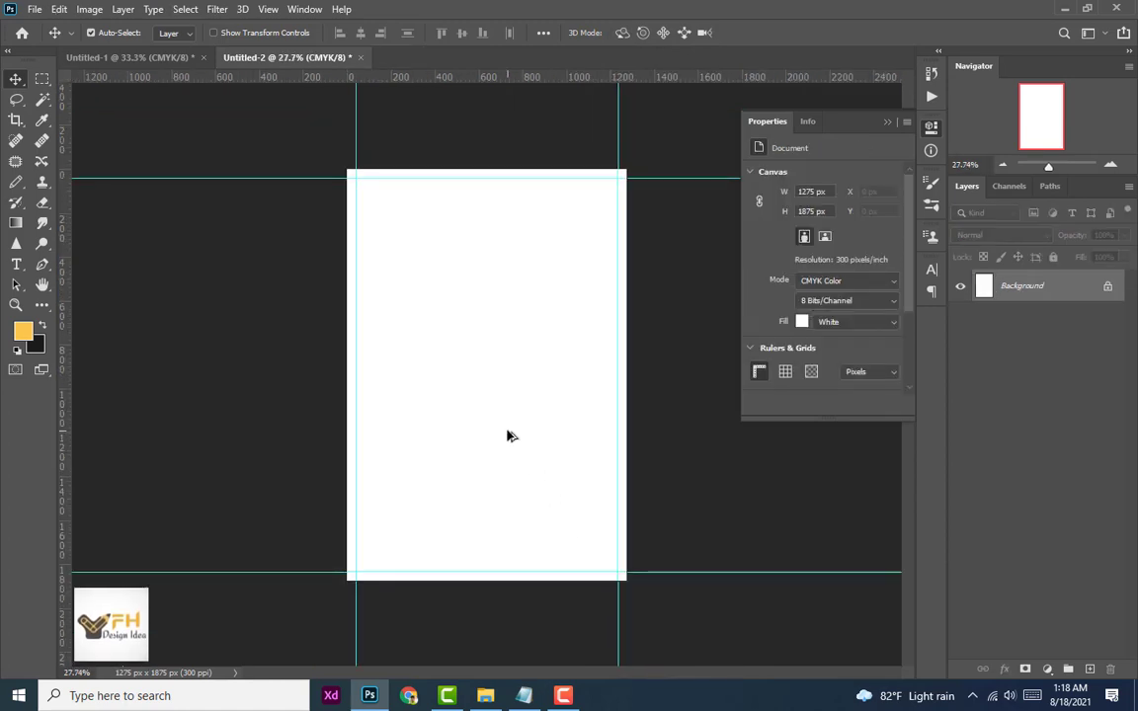
pyautogui.scroll(1, 513, 437)
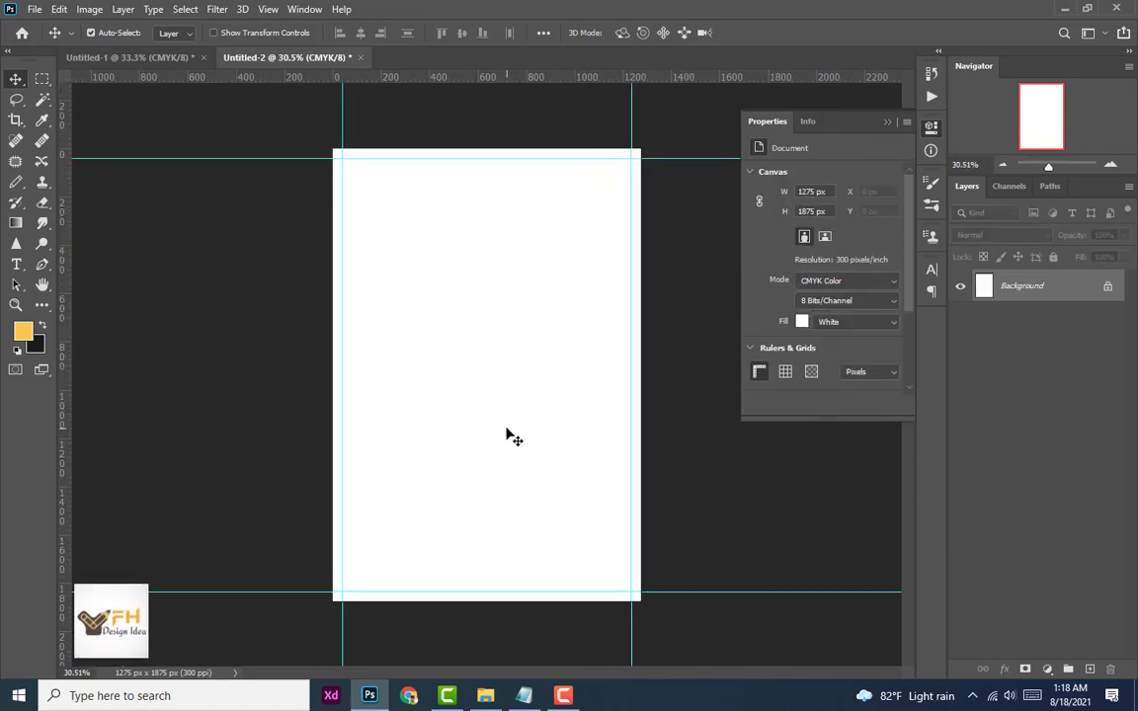
# Step: Place bg.jpg from File Explorer onto the canvas as its own layer
pyautogui.click(488, 698)
pyautogui.moveTo(468, 205)
pyautogui.mouseDown()
pyautogui.moveTo(373, 705)
pyautogui.moveTo(470, 415)
pyautogui.mouseUp()
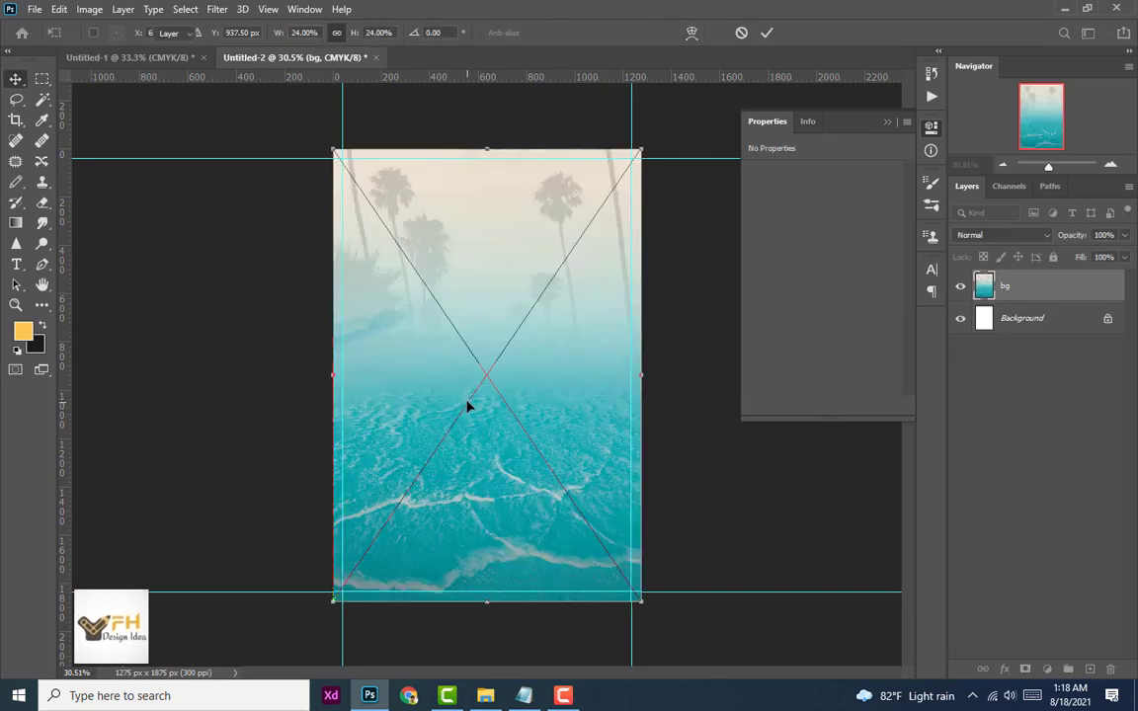
pyautogui.press('Return')
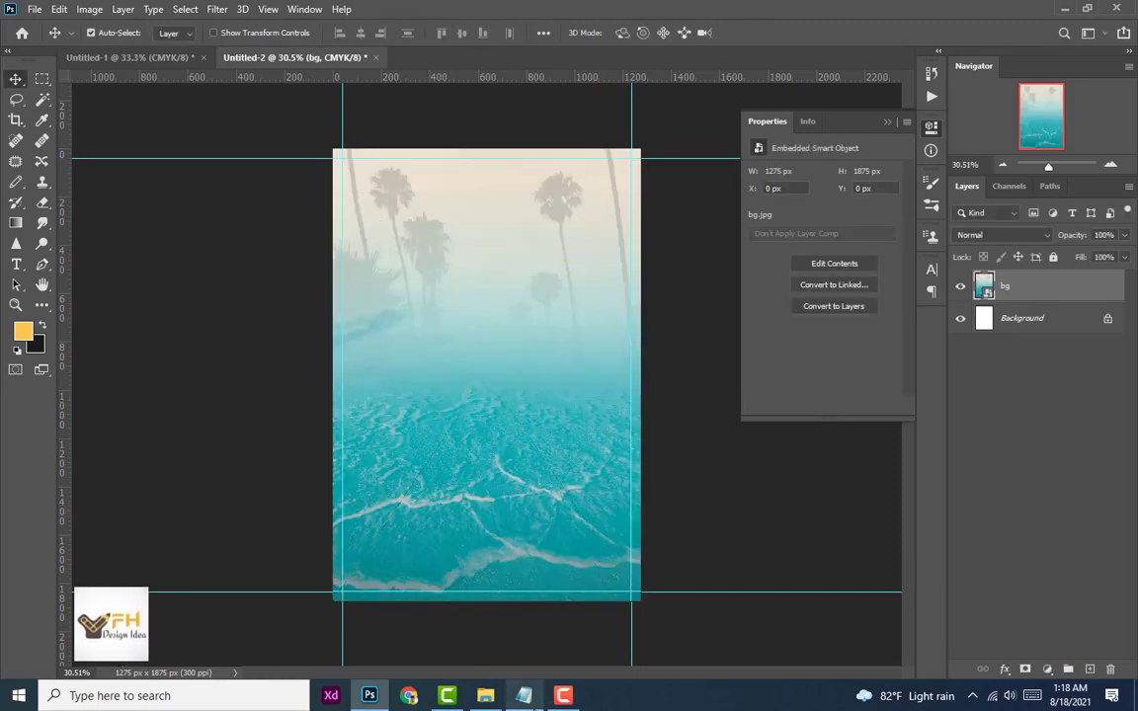
# Step: Copy the '12August' date text from Notepad and return to Photoshop
pyautogui.click(524, 696)
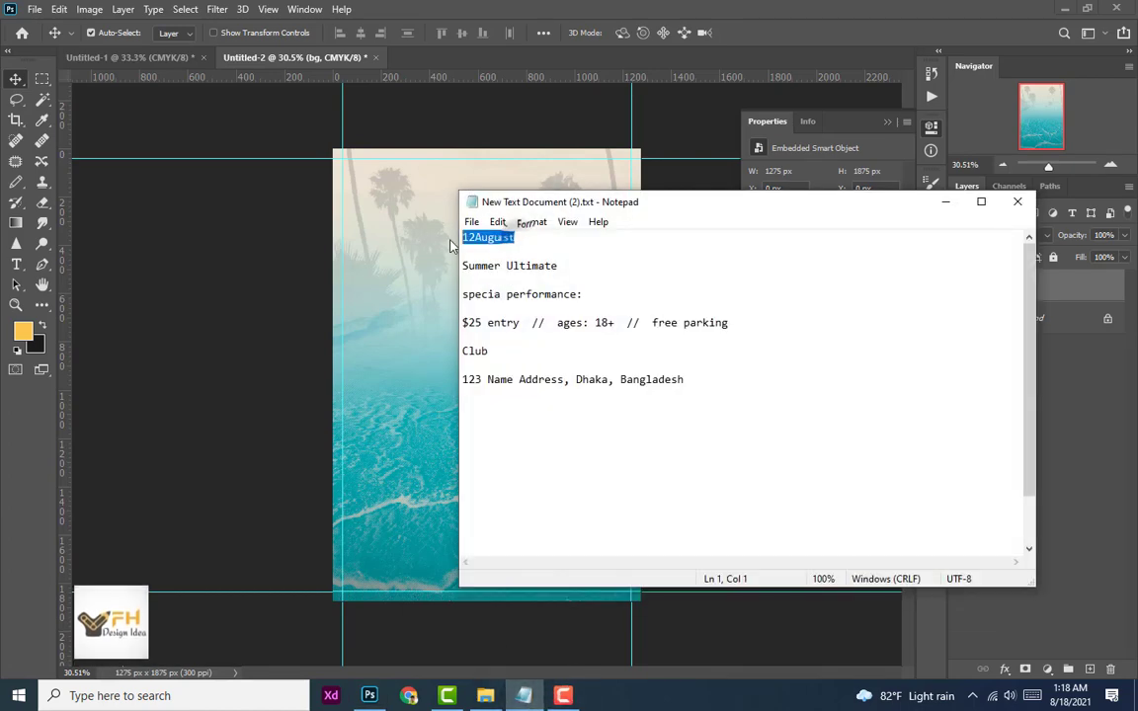
pyautogui.rightClick(499, 237)
pyautogui.click(551, 292)
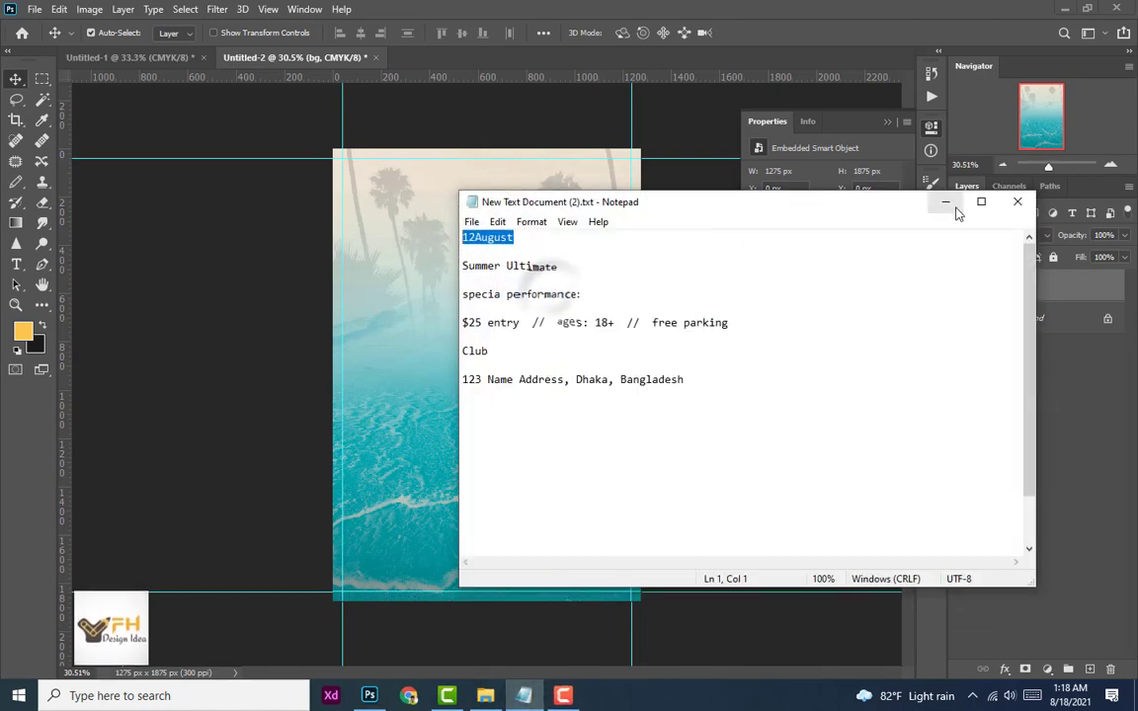
pyautogui.click(955, 209)
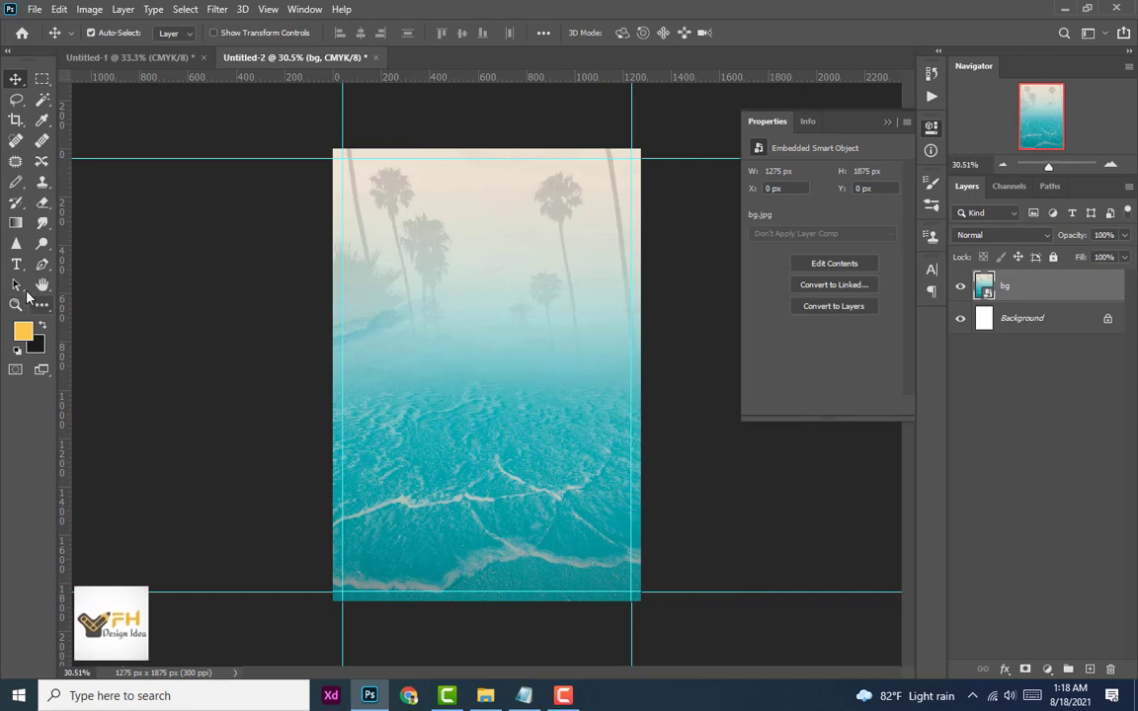
# Step: Add the date as a text layer near the top and colour it dark navy #060820
pyautogui.click(17, 264)
pyautogui.click(357, 198)
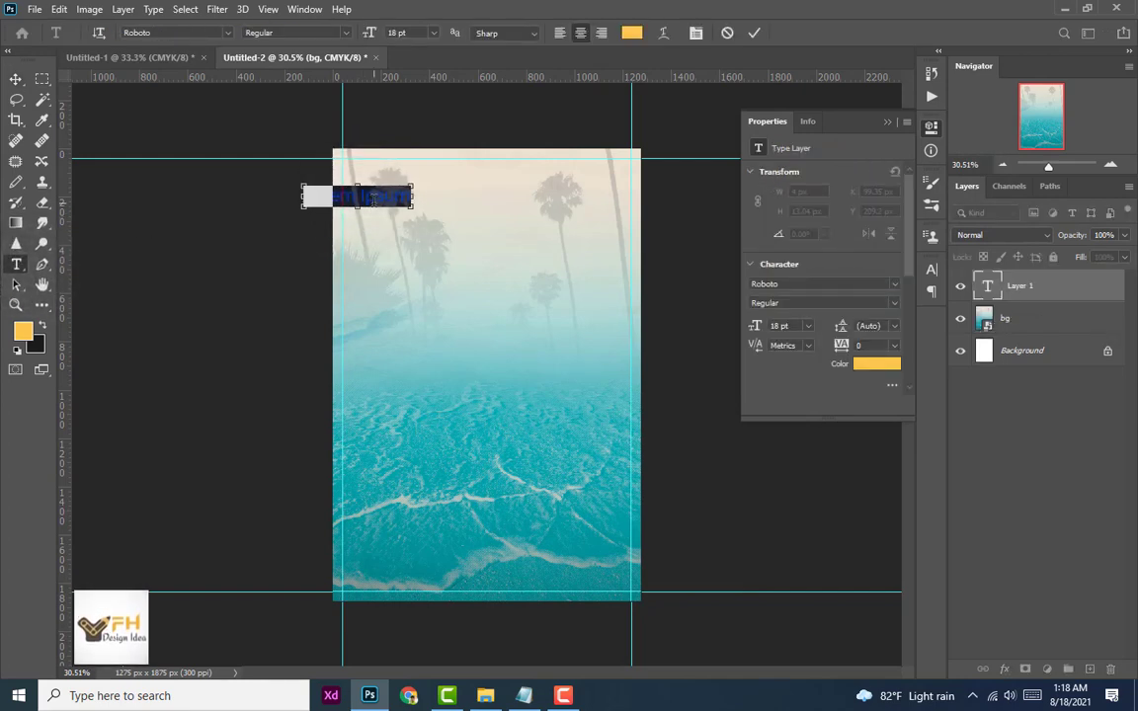
pyautogui.write('Summer')
pyautogui.doubleClick(395, 197)
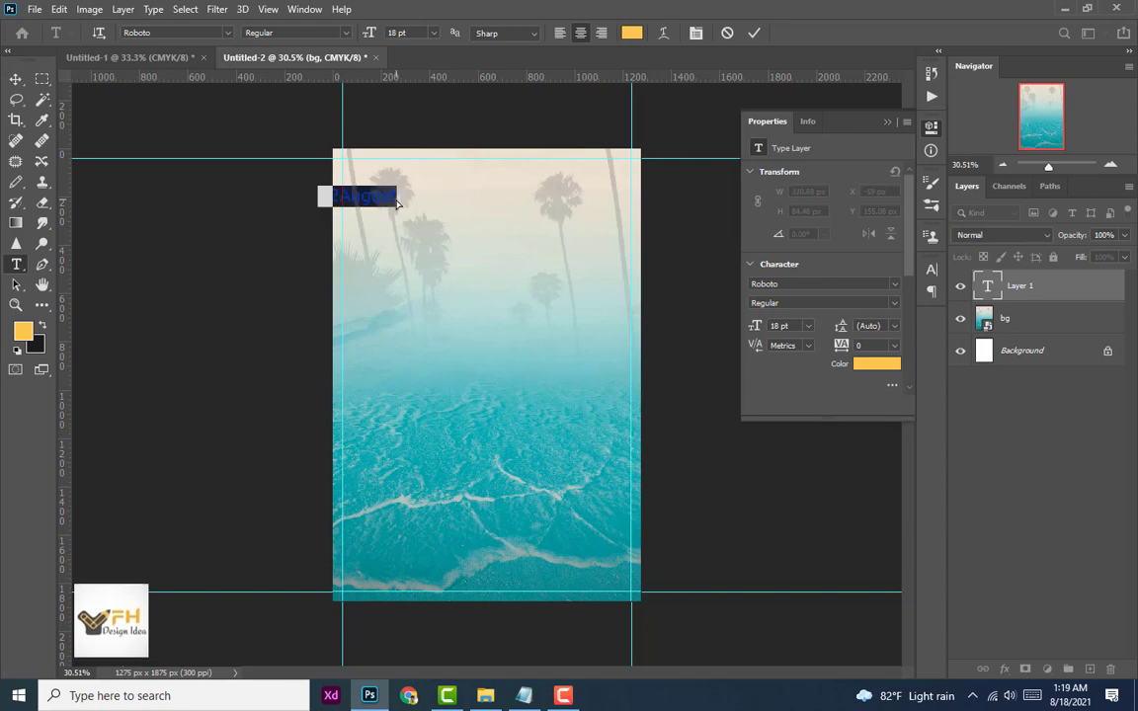
pyautogui.click(876, 364)
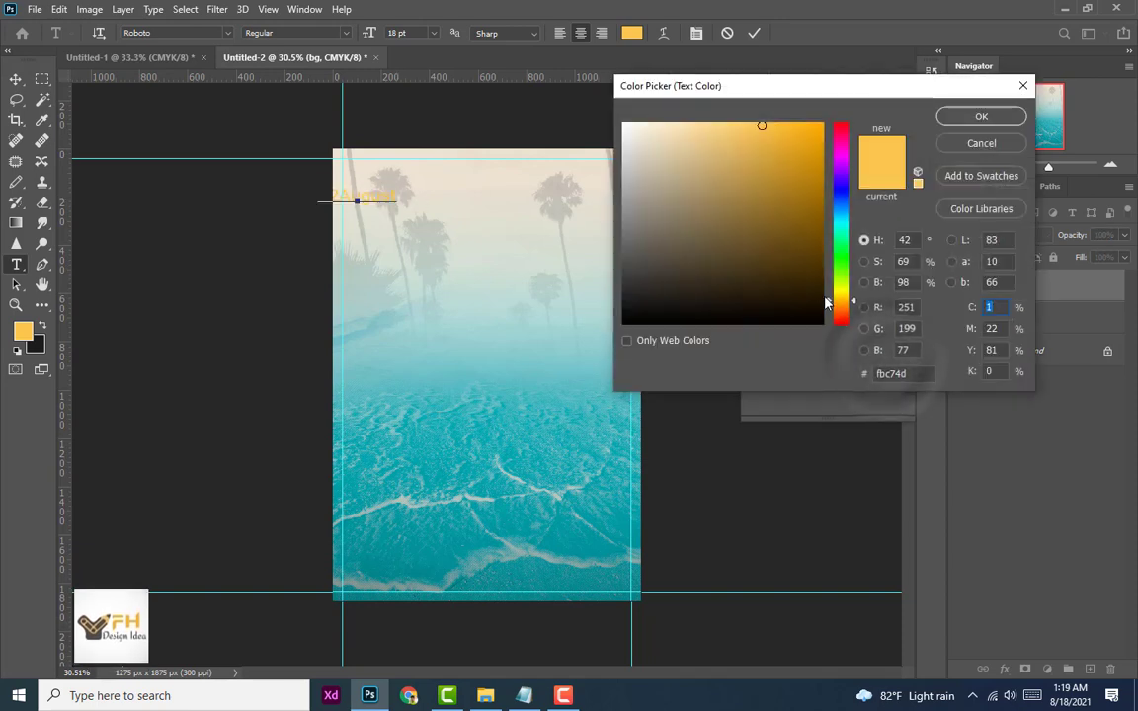
pyautogui.moveTo(844, 203); pyautogui.dragTo(840, 192)
pyautogui.moveTo(802, 290); pyautogui.dragTo(789, 288)
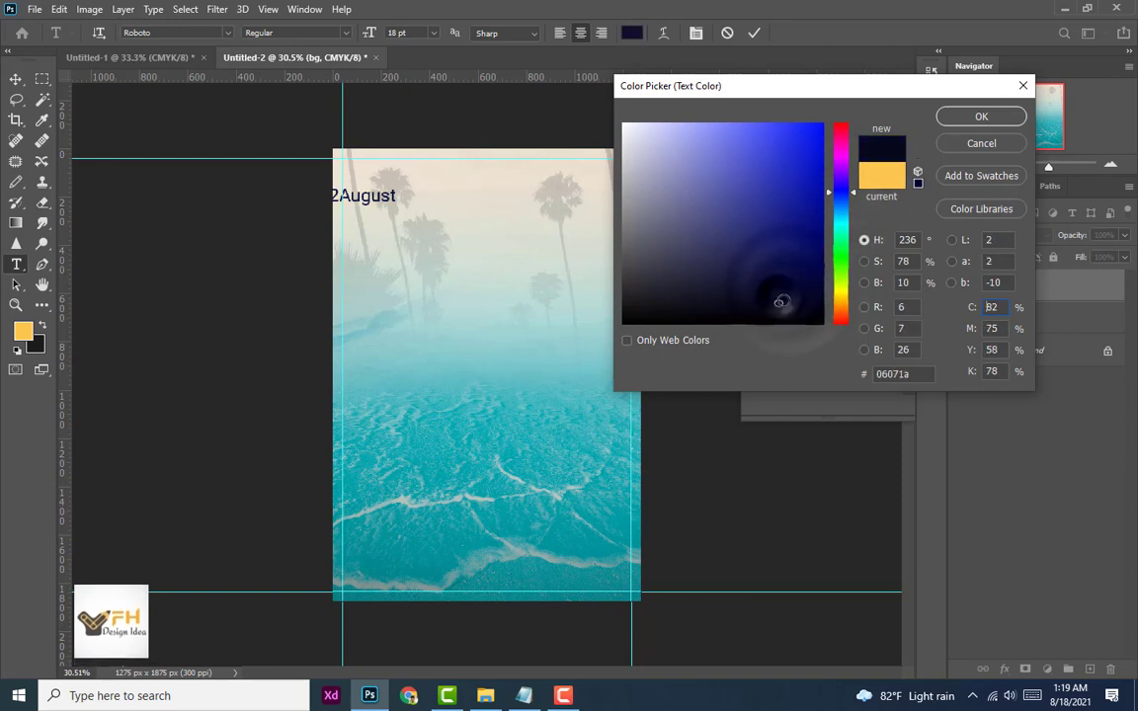
pyautogui.moveTo(788, 288); pyautogui.dragTo(783, 299)
pyautogui.click(985, 115)
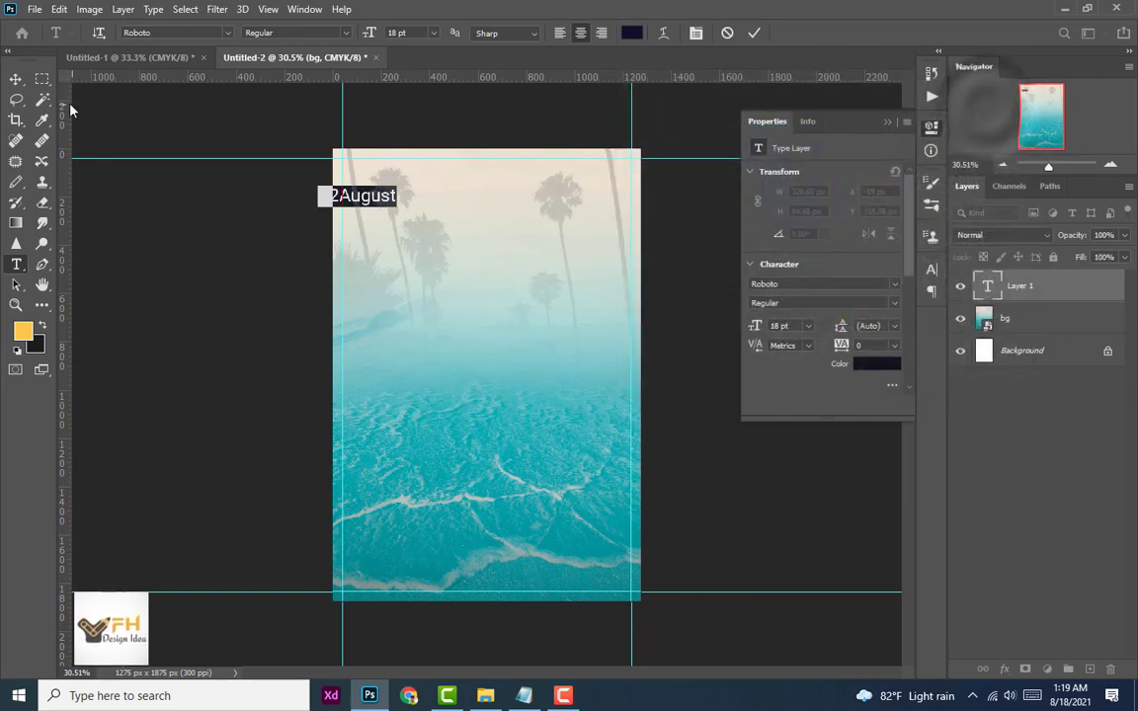
# Step: Move the date right and break it into '12' over 'August'
pyautogui.click(16, 78)
pyautogui.moveTo(366, 207); pyautogui.dragTo(391, 197)
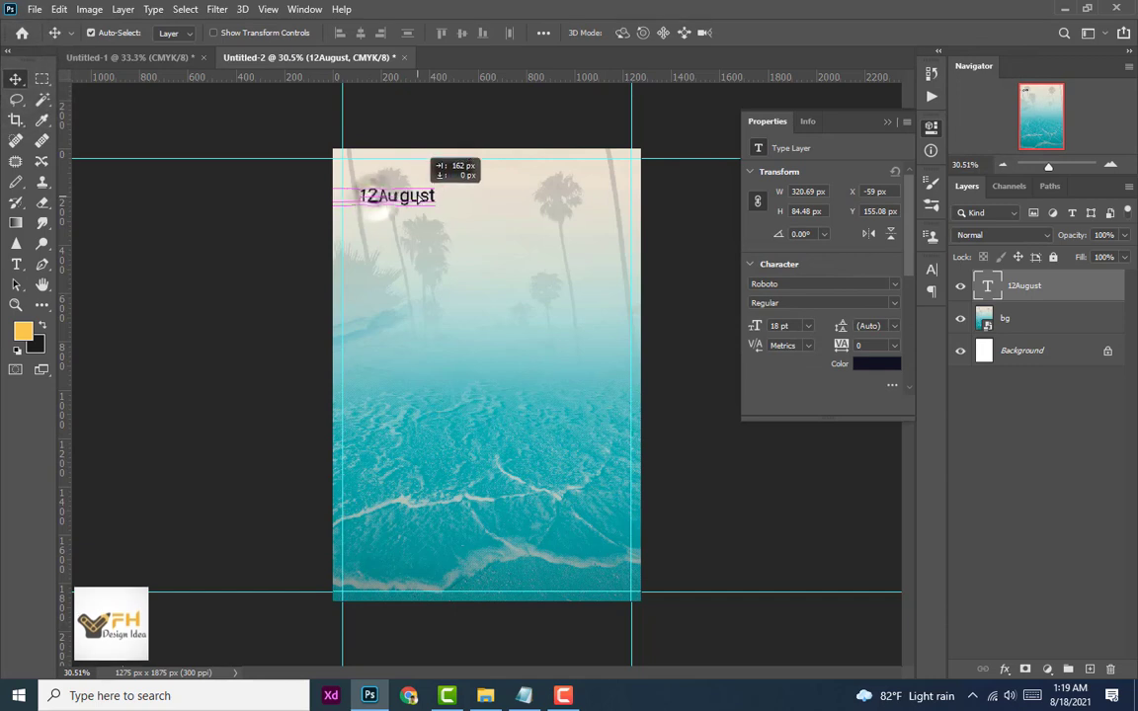
pyautogui.doubleClick(392, 198)
pyautogui.click(381, 188)
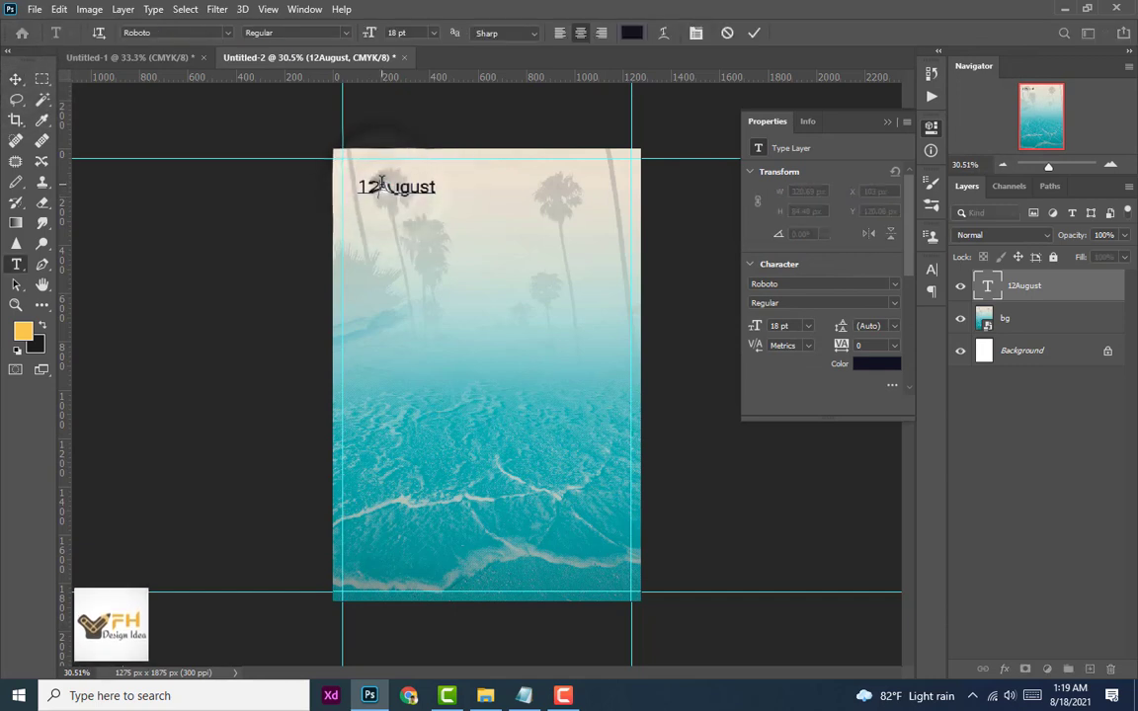
pyautogui.press('Return')
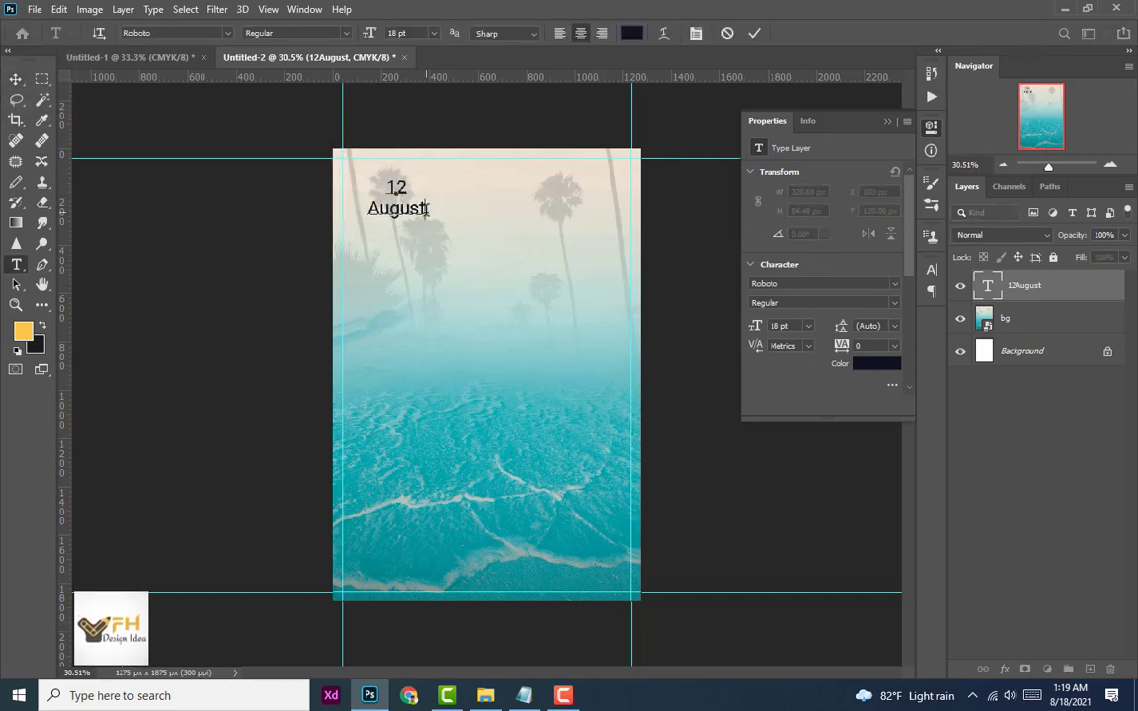
pyautogui.moveTo(426, 209); pyautogui.dragTo(374, 194)
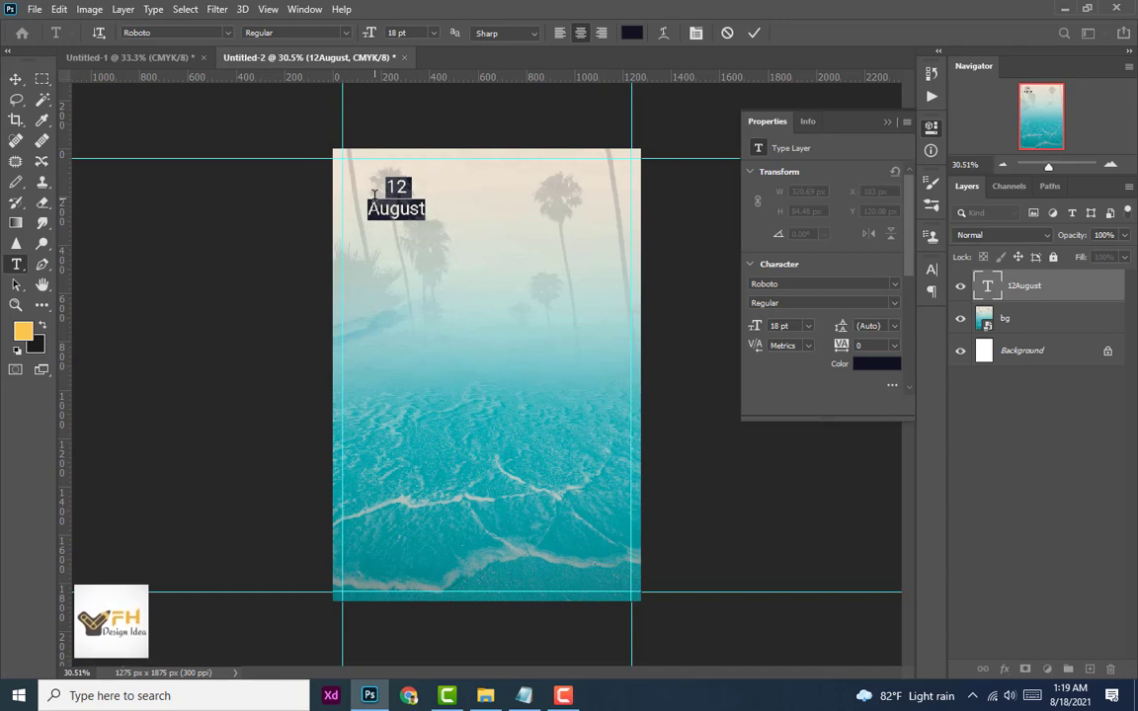
# Step: Enlarge the '12' to 40 pt
pyautogui.doubleClick(405, 186)
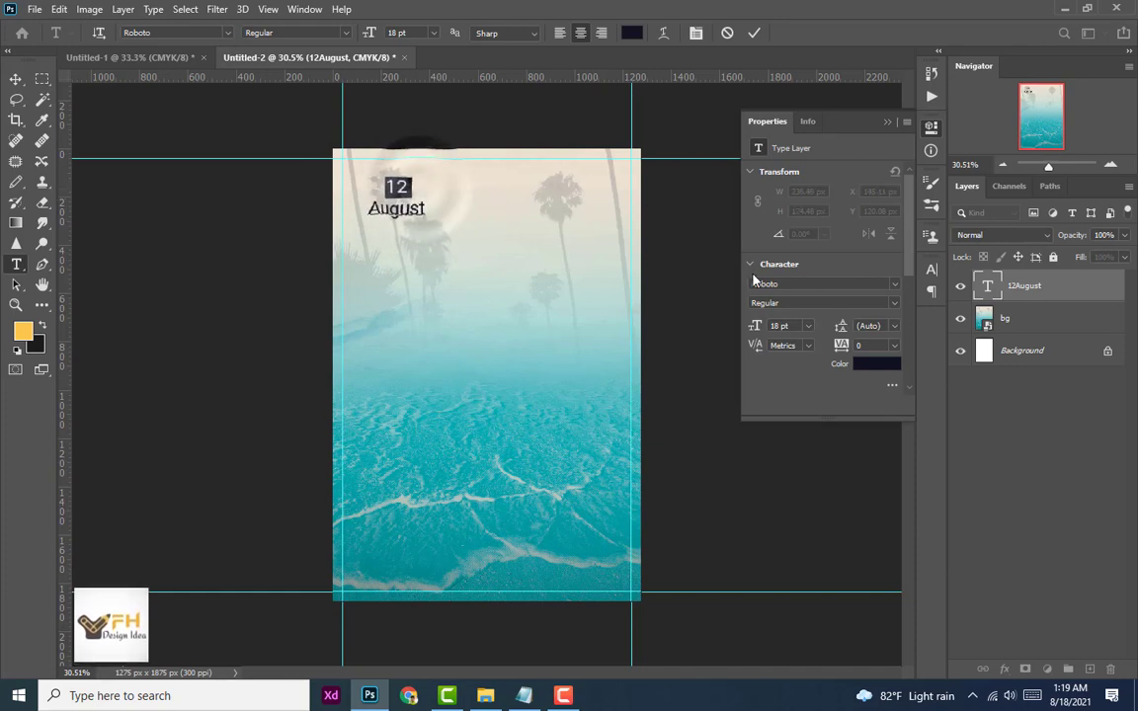
pyautogui.click(808, 327)
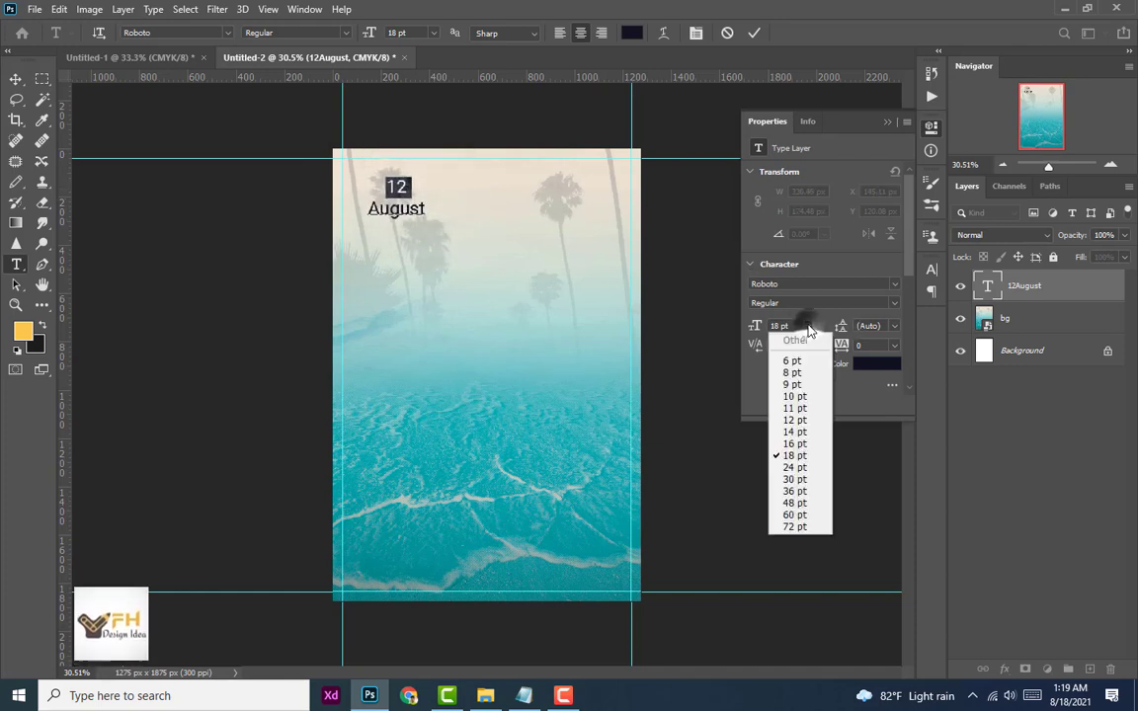
pyautogui.click(800, 467)
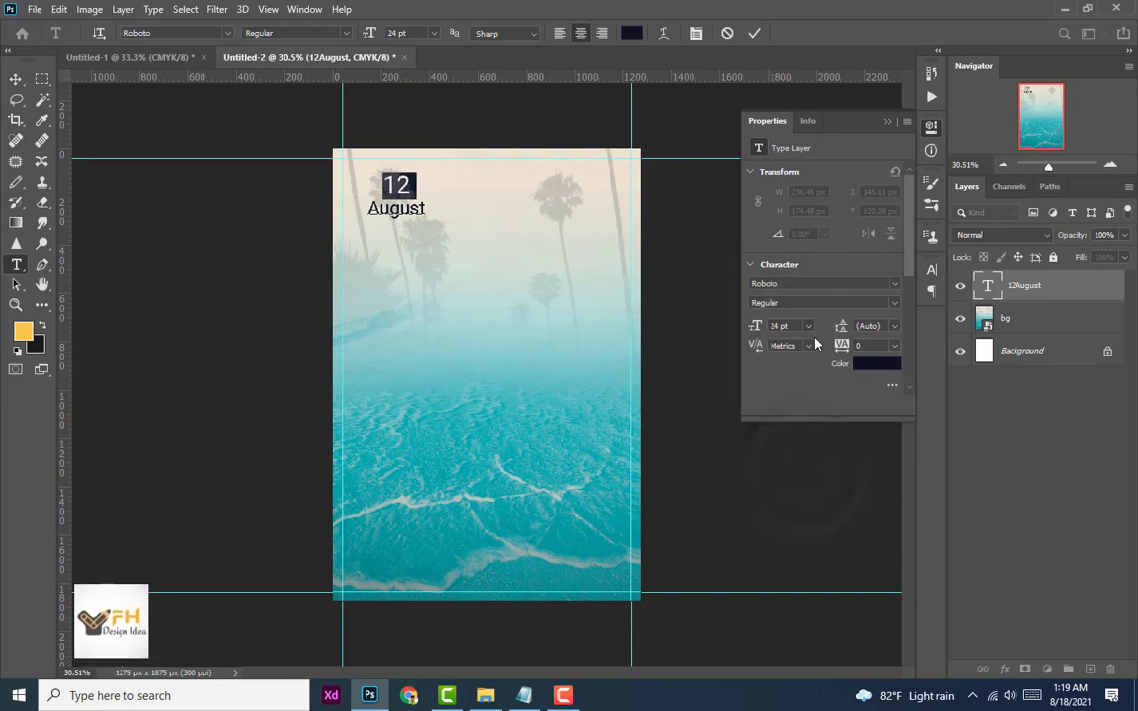
pyautogui.click(808, 326)
pyautogui.click(800, 480)
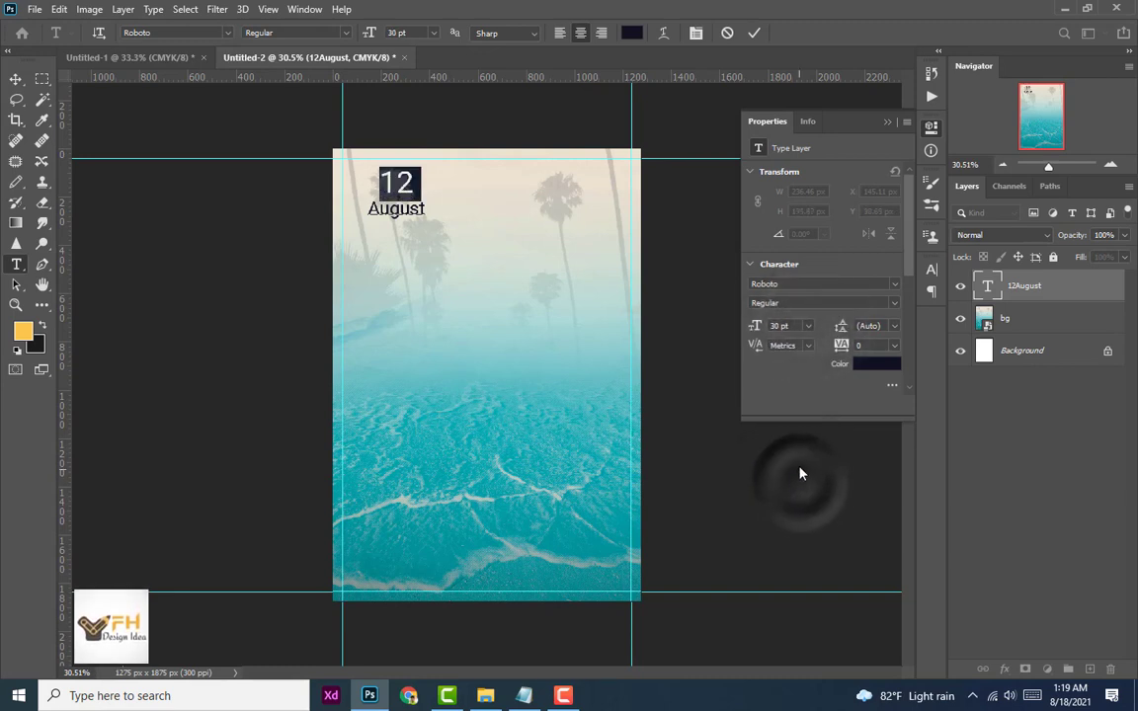
pyautogui.click(808, 327)
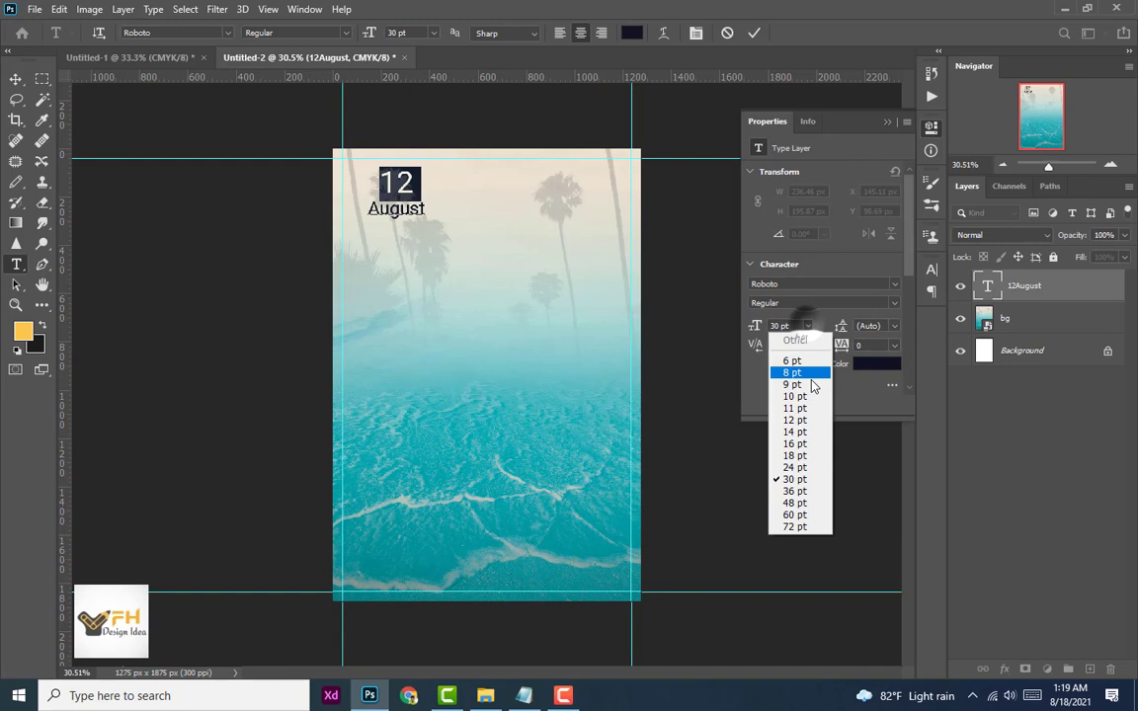
pyautogui.click(808, 498)
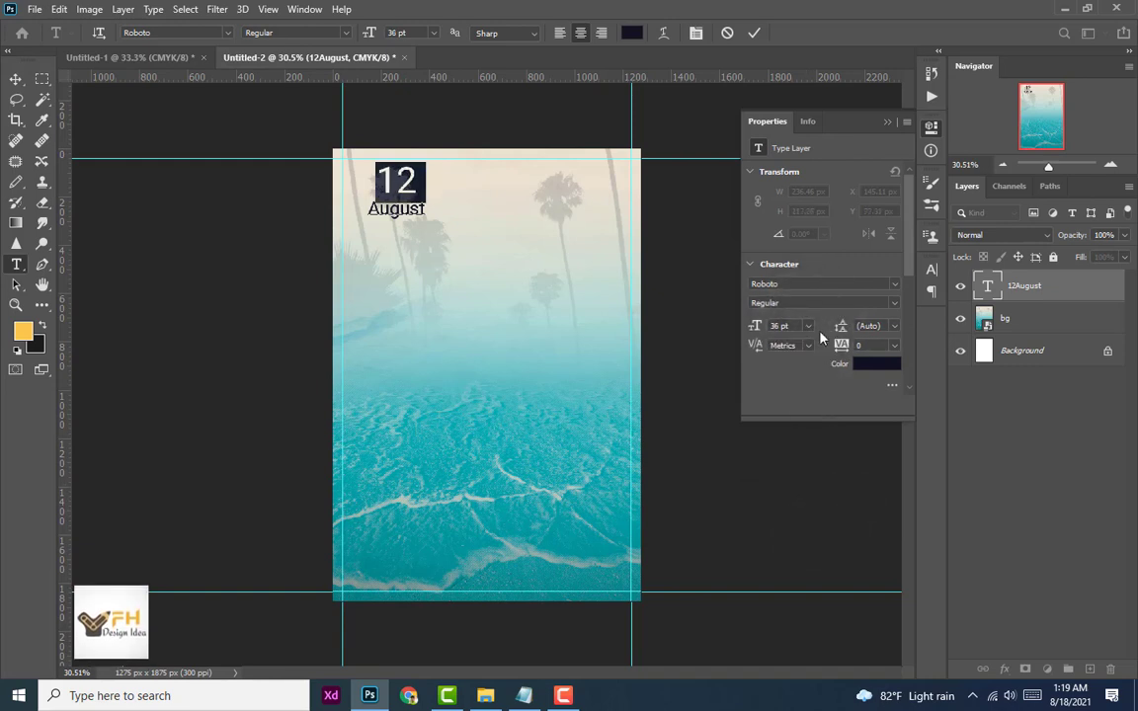
pyautogui.click(778, 325)
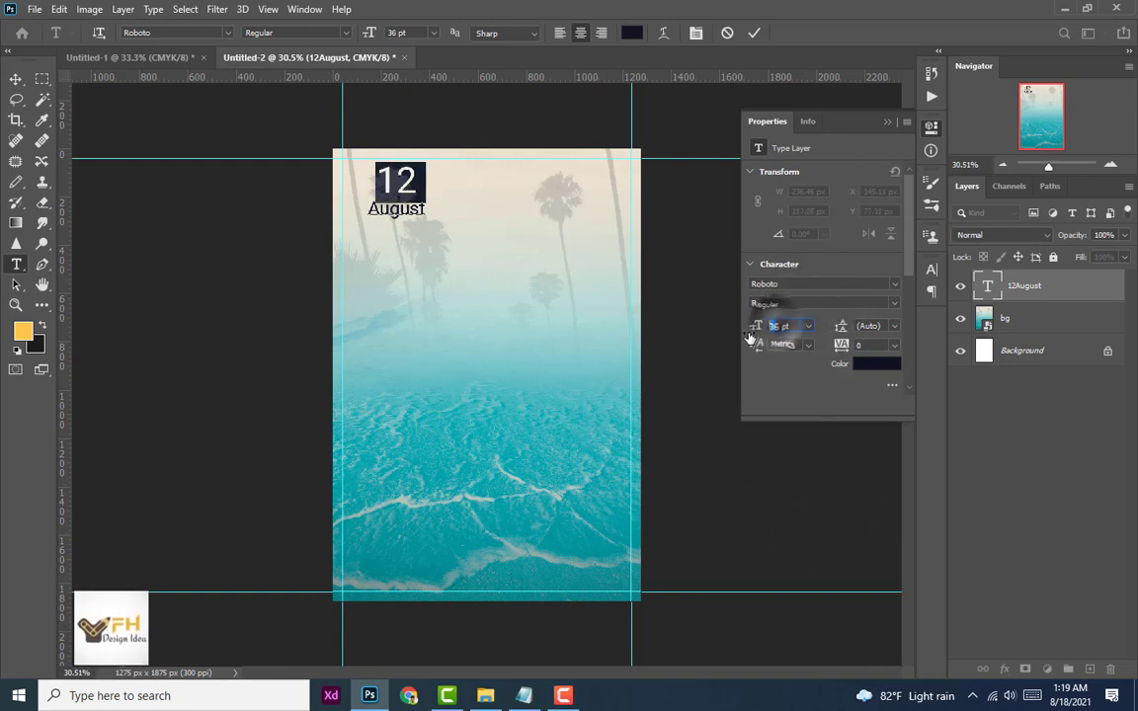
pyautogui.write('40')
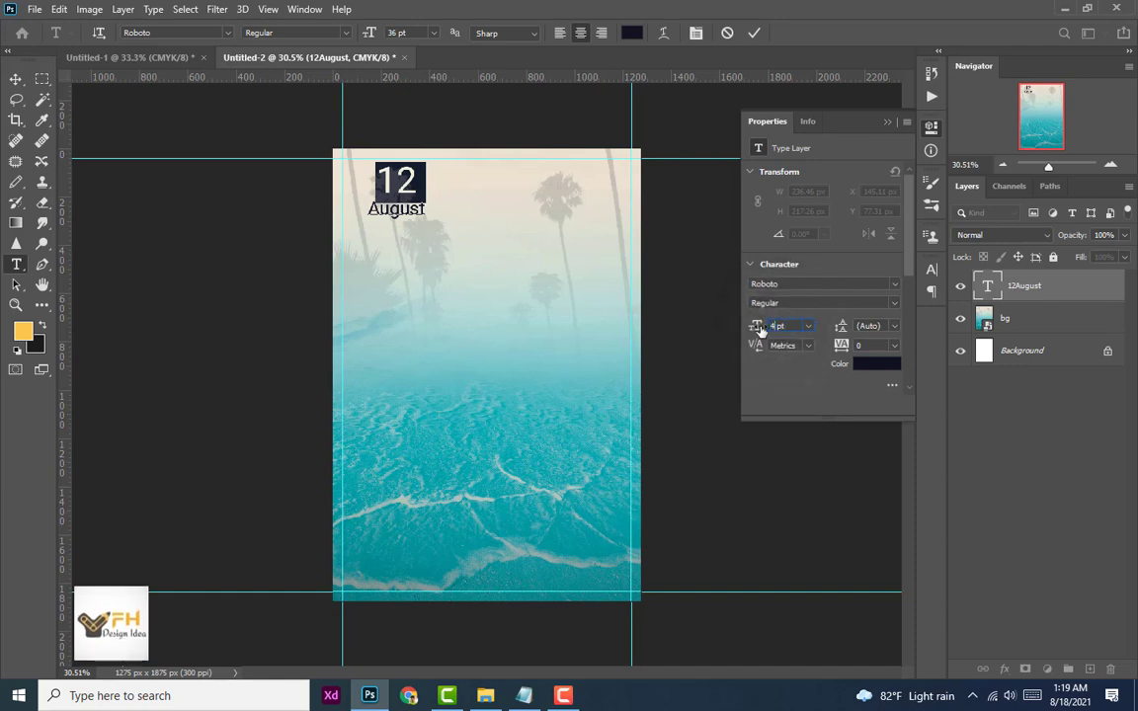
pyautogui.click(14, 79)
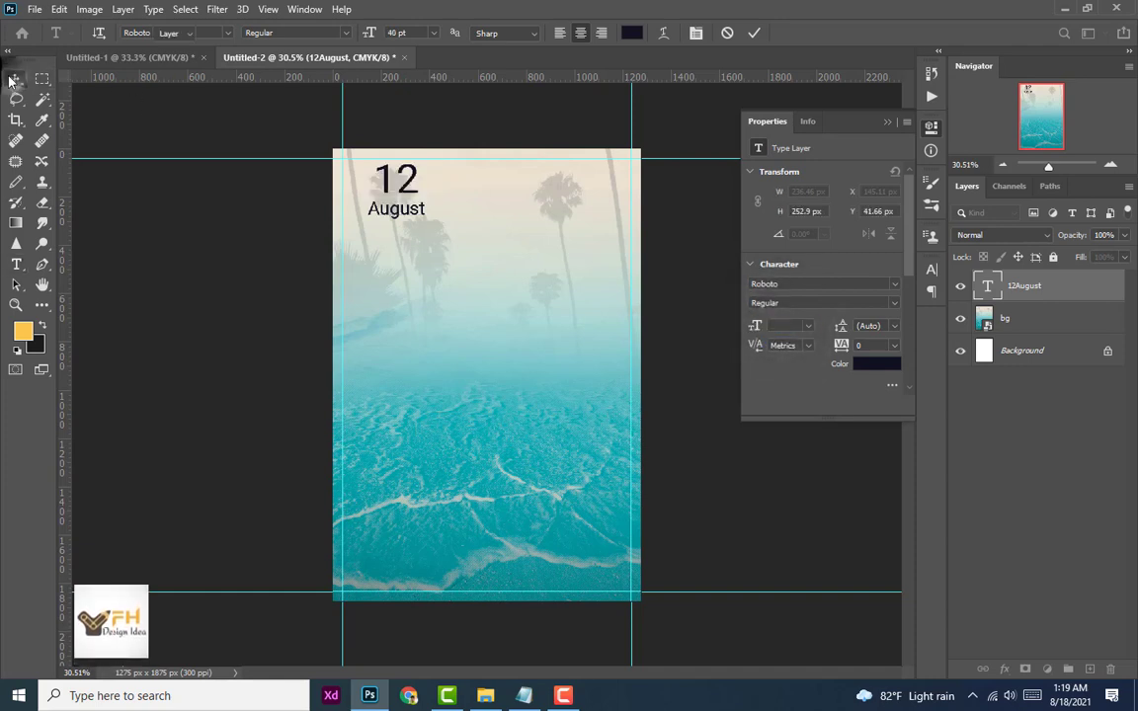
# Step: Make the whole date text Bold
pyautogui.doubleClick(417, 193)
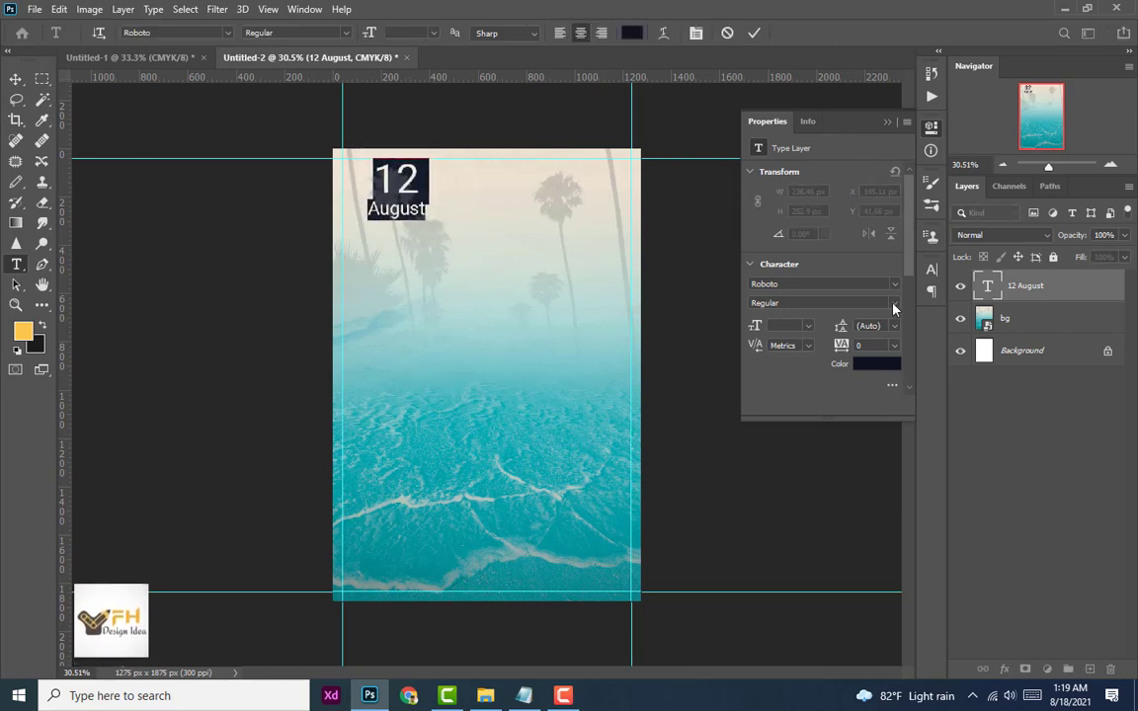
pyautogui.click(894, 309)
pyautogui.click(791, 419)
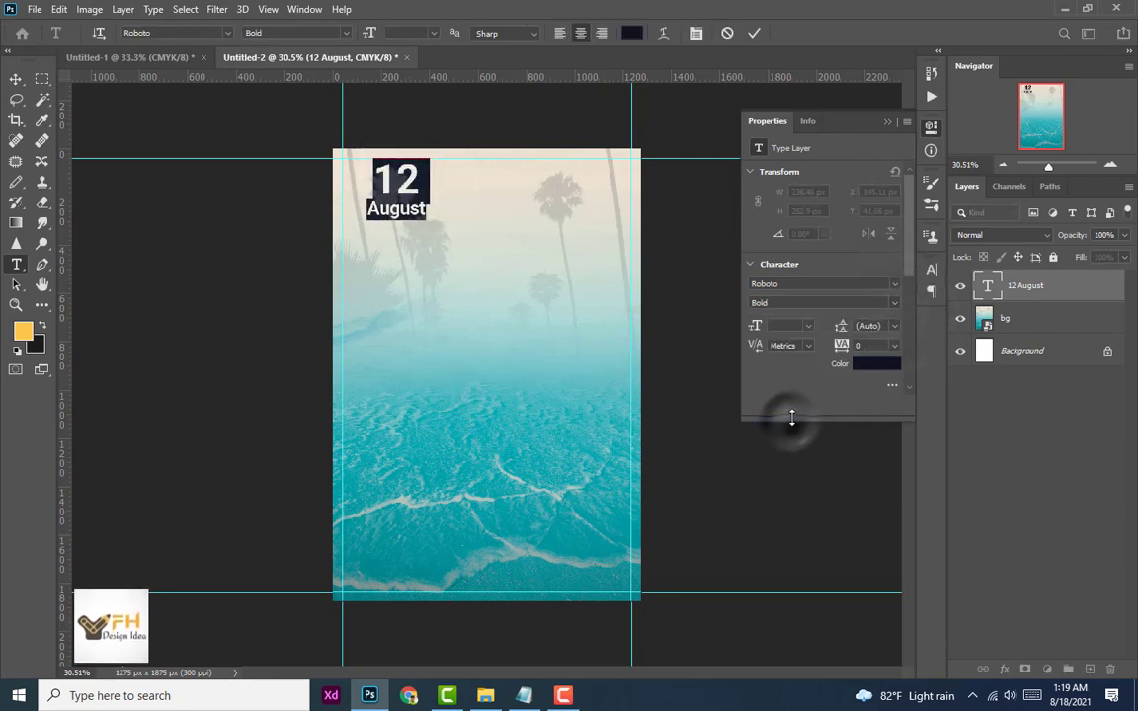
pyautogui.click(20, 81)
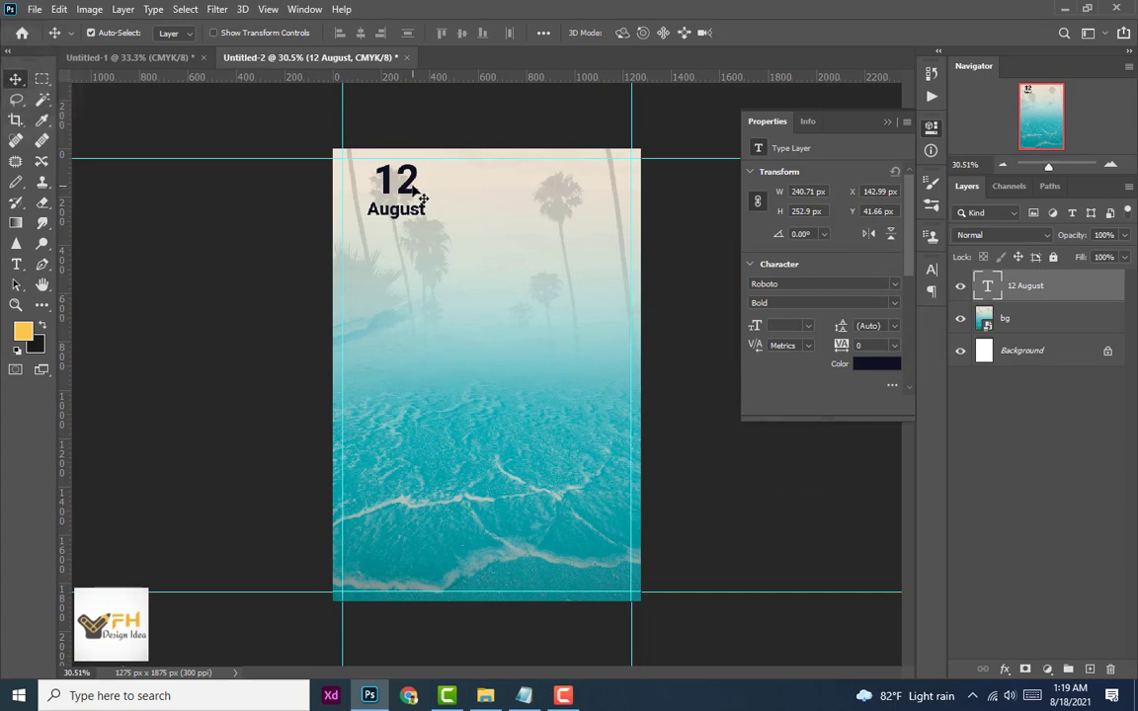
# Step: Move the date into the top-left corner and scale it down to about 72%
pyautogui.moveTo(413, 187); pyautogui.dragTo(392, 185)
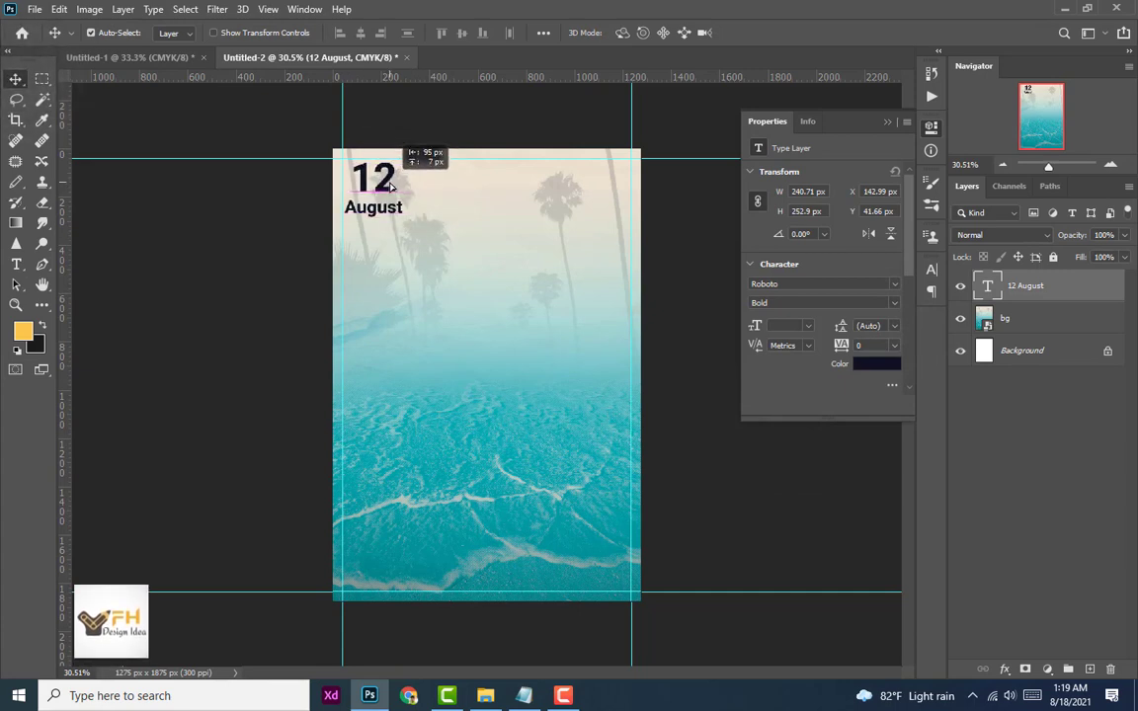
pyautogui.press('ctrl')
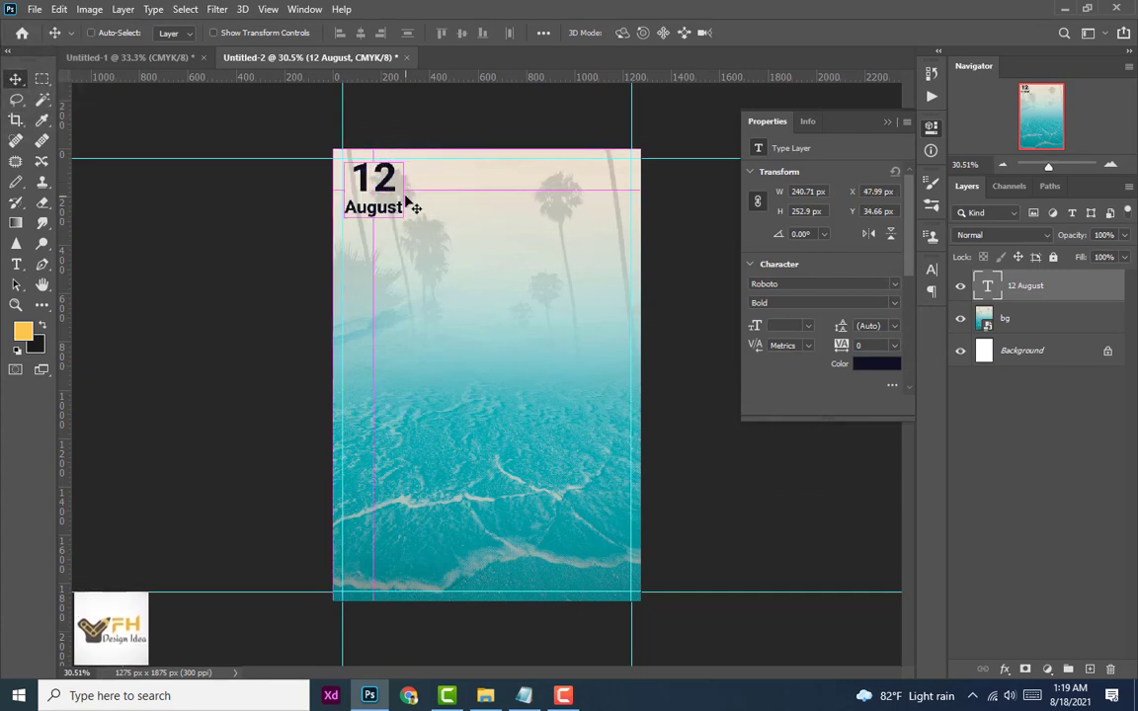
pyautogui.hotkey('ctrl', 't')
pyautogui.moveTo(342, 155); pyautogui.dragTo(365, 181)
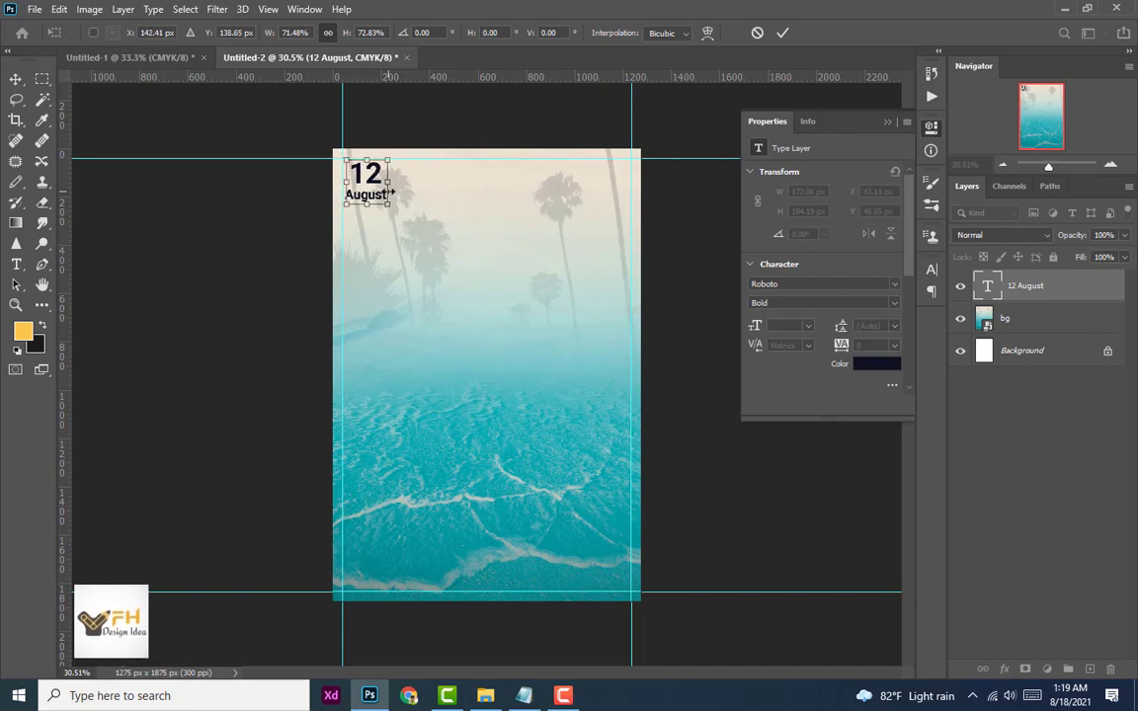
pyautogui.press('Return')
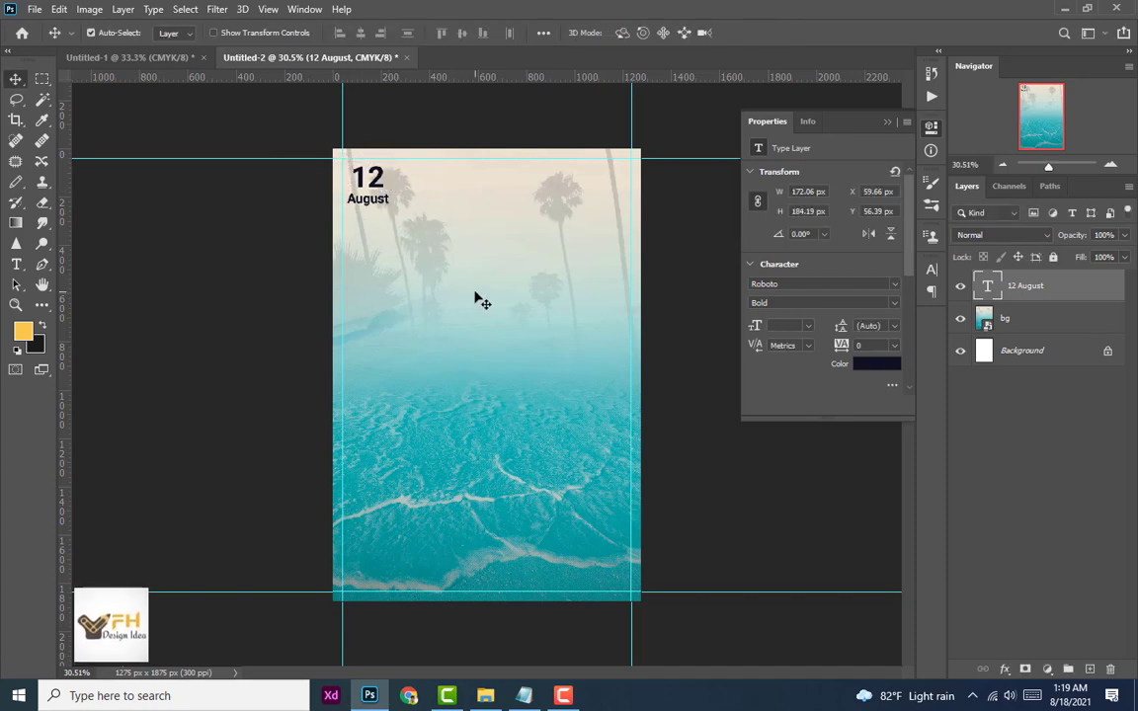
# Step: Zoom out to view the whole poster
pyautogui.hotkey('ctrl', '-')
pyautogui.scroll(3, 469, 279)
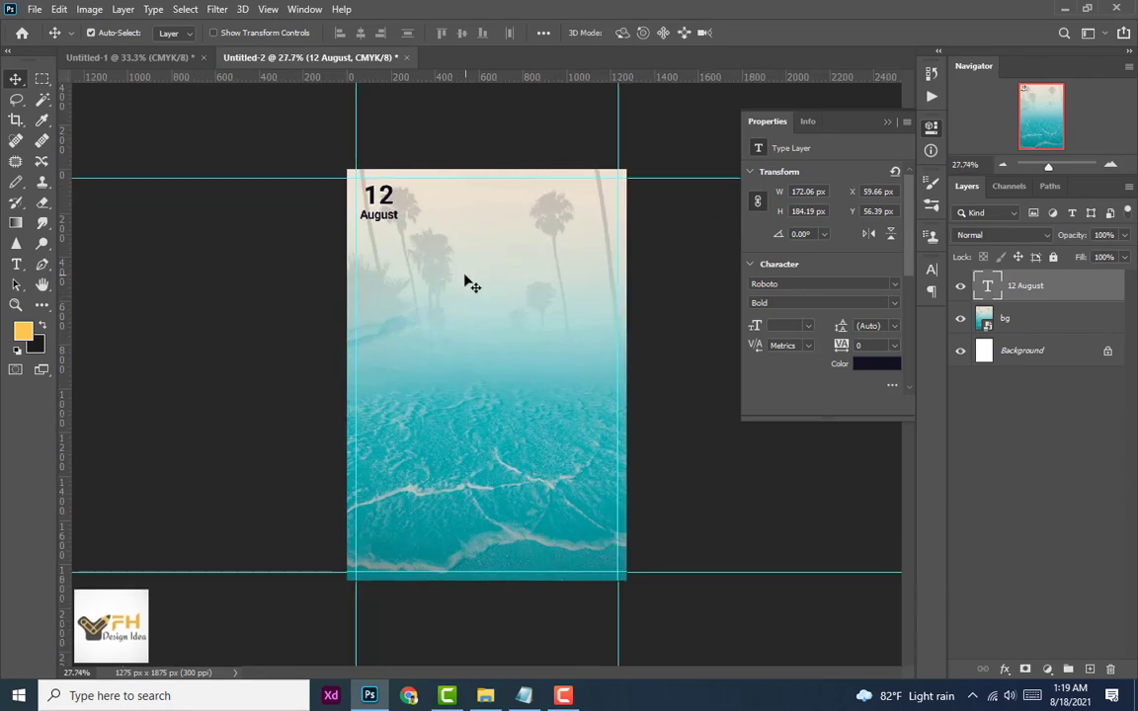
pyautogui.scroll(-1, 464, 286)
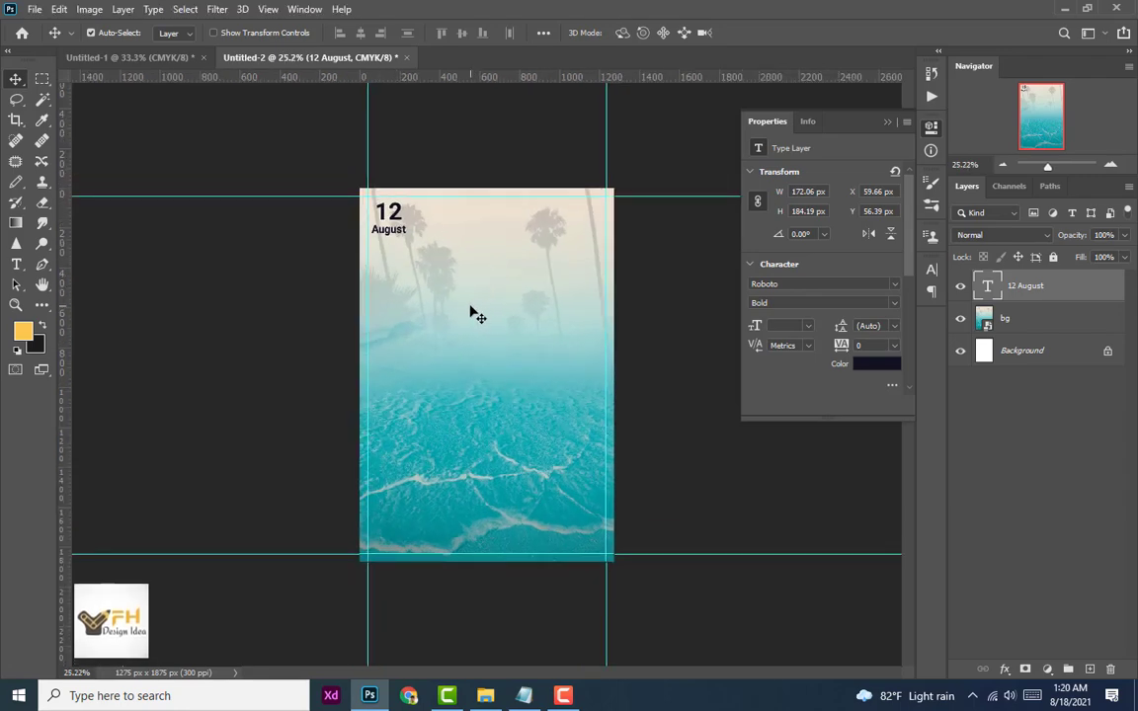
pyautogui.scroll(2, 466, 307)
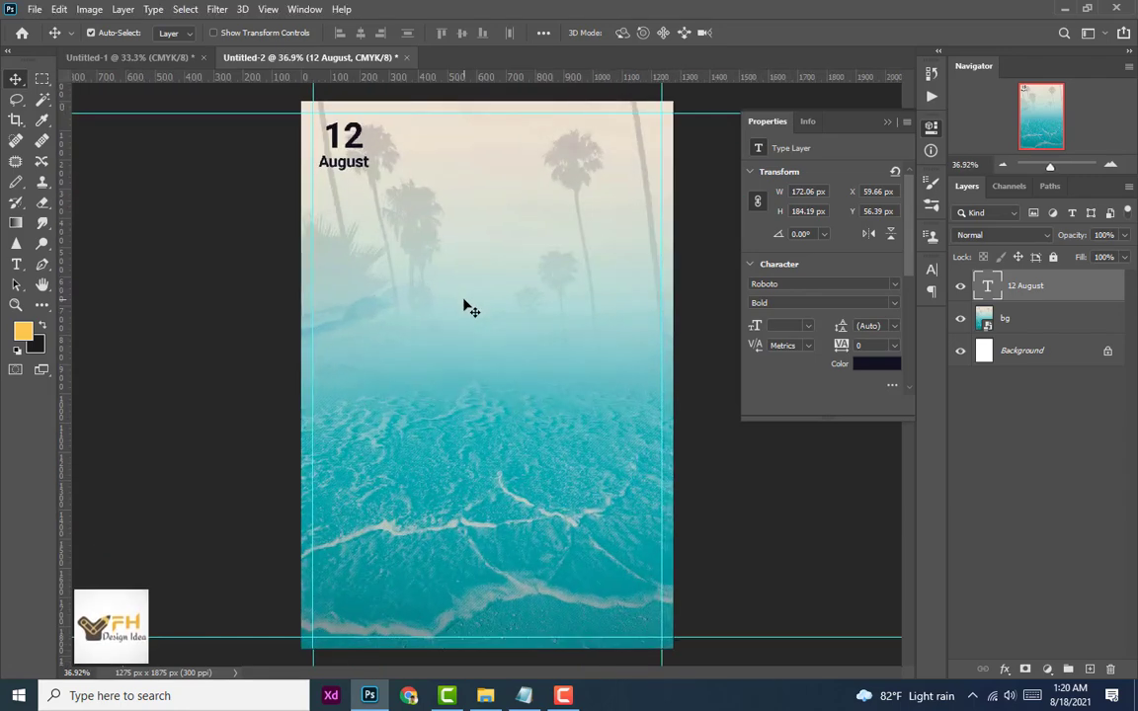
pyautogui.scroll(-2, 466, 303)
pyautogui.scroll(1, 466, 303)
pyautogui.scroll(-1, 466, 304)
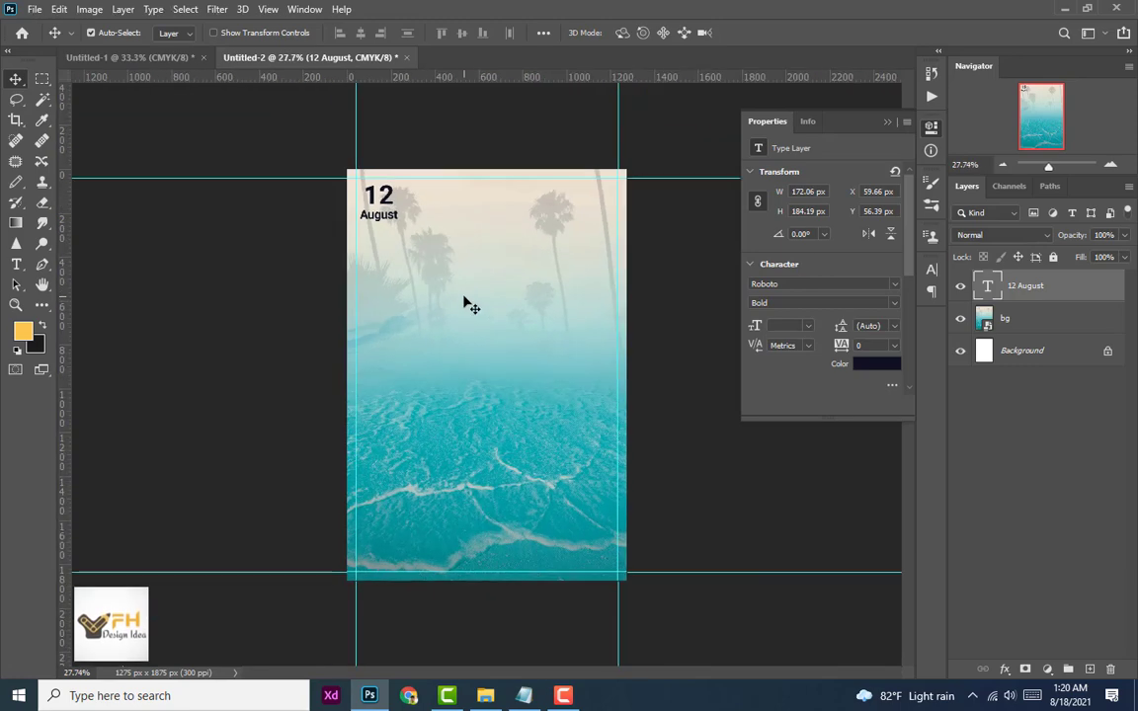
pyautogui.scroll(1, 468, 305)
pyautogui.scroll(-1, 467, 303)
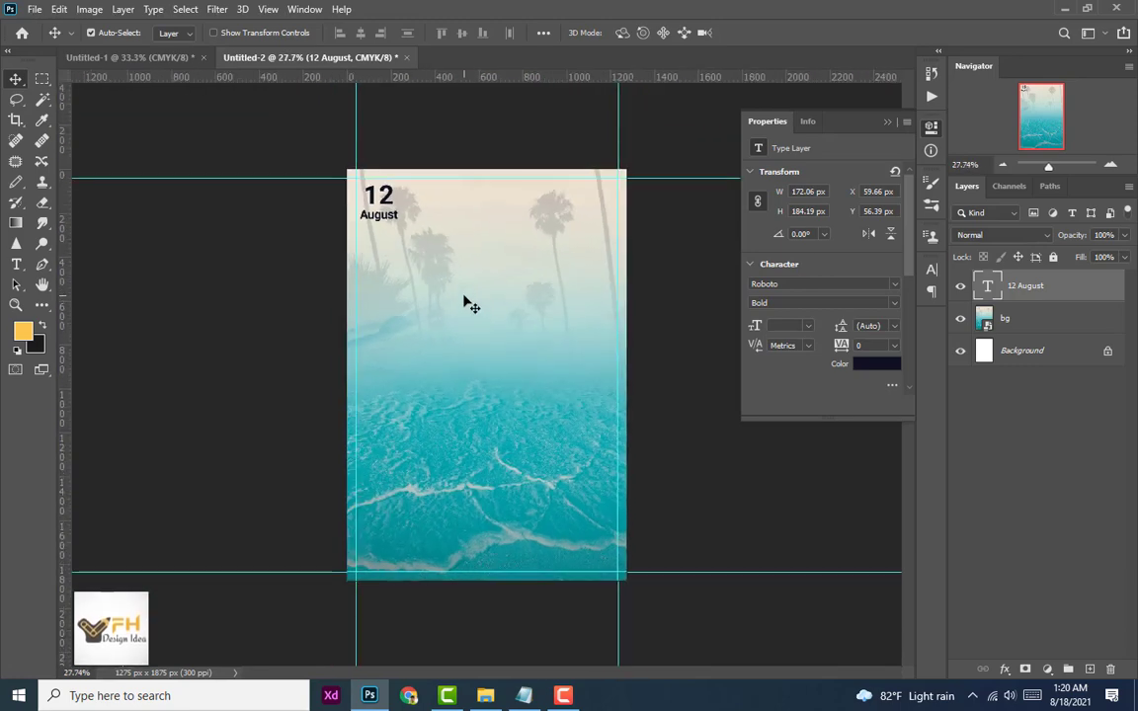
# Step: Drag Patten.png from File Explorer onto the Photoshop poster
pyautogui.click(1065, 10)
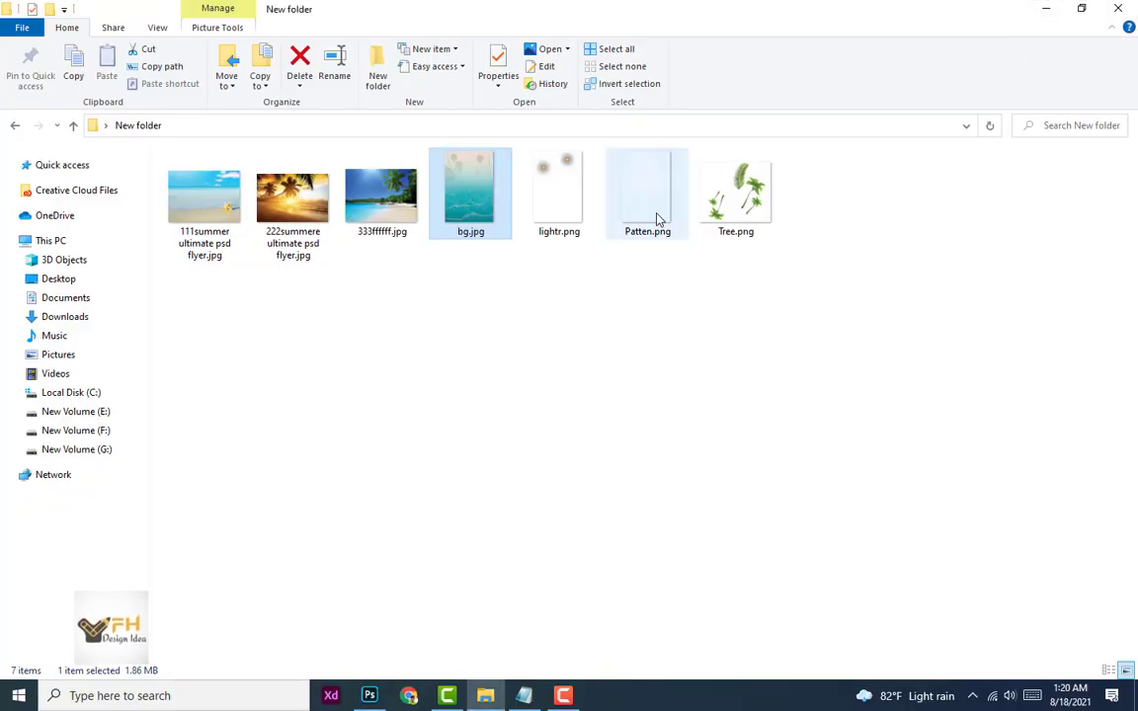
pyautogui.moveTo(658, 219); pyautogui.dragTo(374, 692)
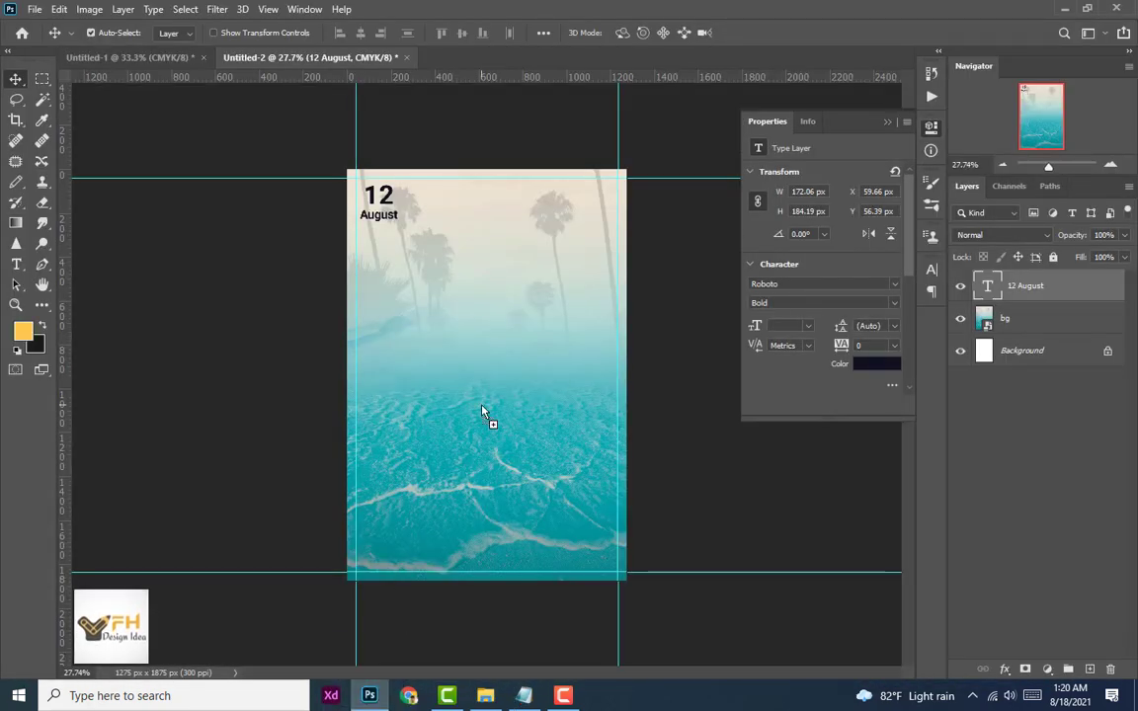
pyautogui.moveTo(373, 691); pyautogui.dragTo(481, 406)
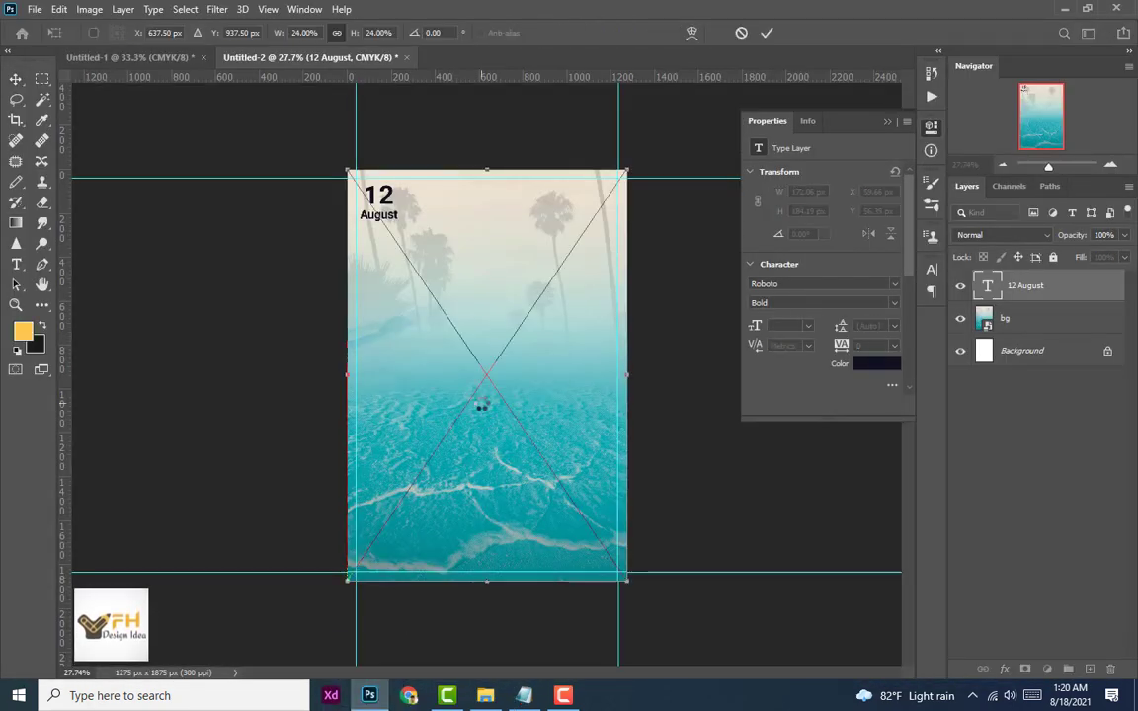
# Step: Nudge the Patten pattern slightly right and commit its placement
pyautogui.moveTo(490, 324); pyautogui.dragTo(503, 325)
pyautogui.click(702, 339)
pyautogui.click(509, 314)
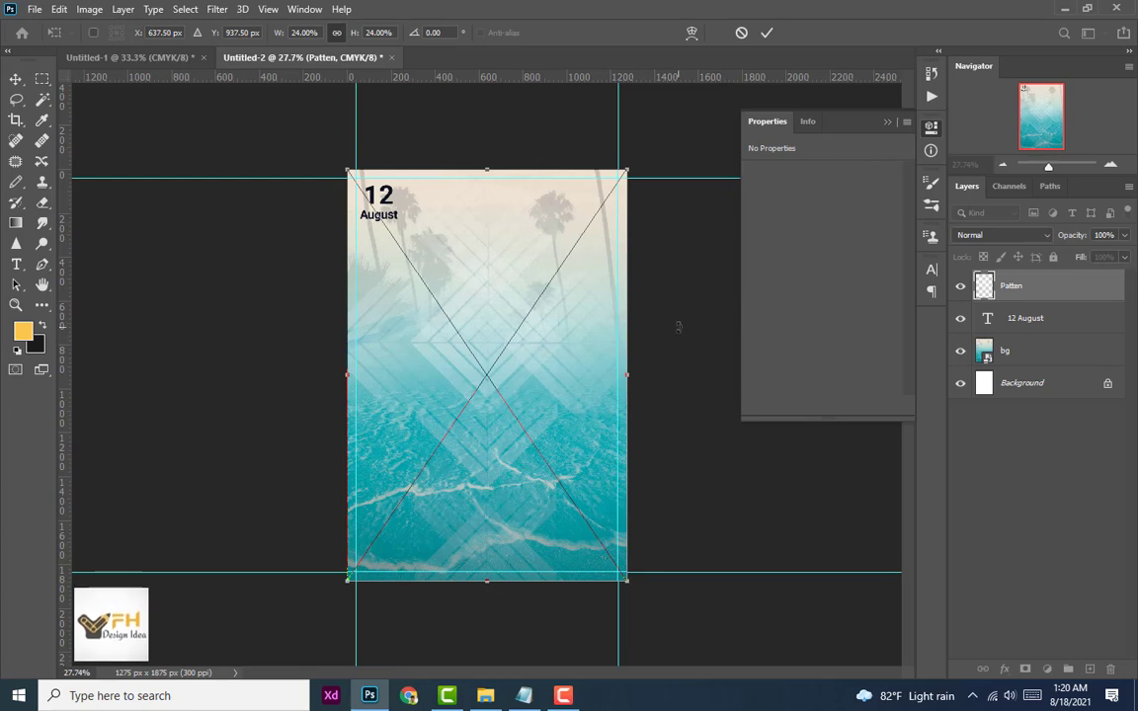
pyautogui.click(678, 326)
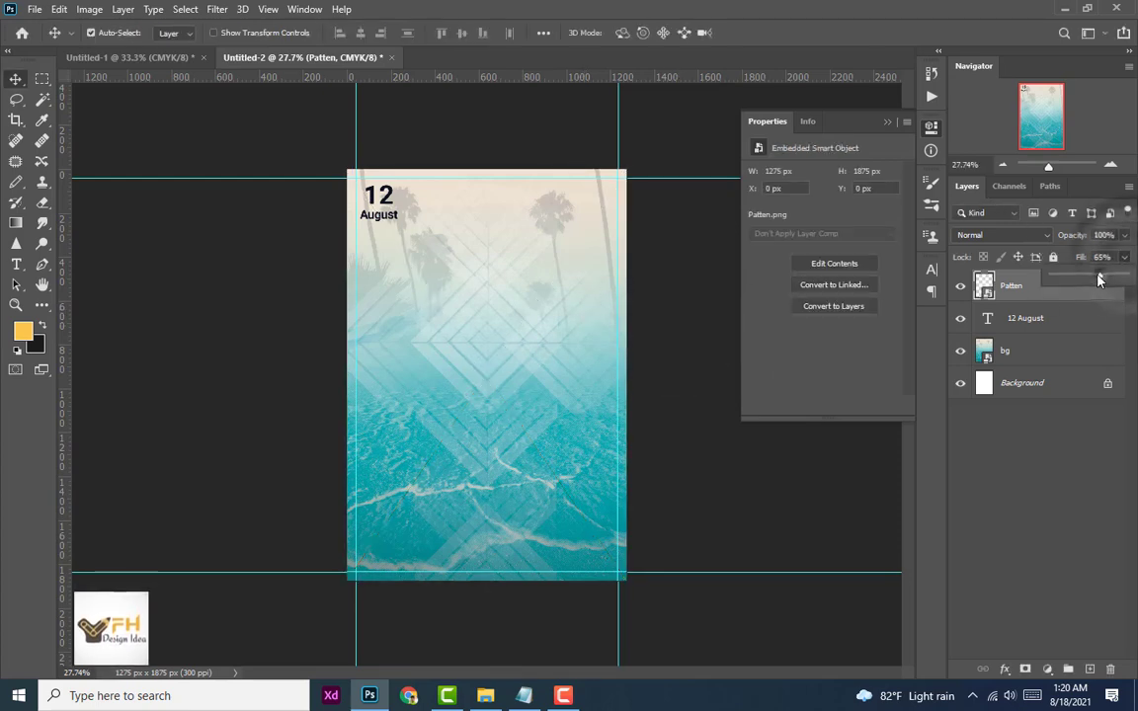
# Step: Lower the Patten layer's fill to 43%
pyautogui.click(1125, 258)
pyautogui.moveTo(1124, 276); pyautogui.dragTo(1077, 283)
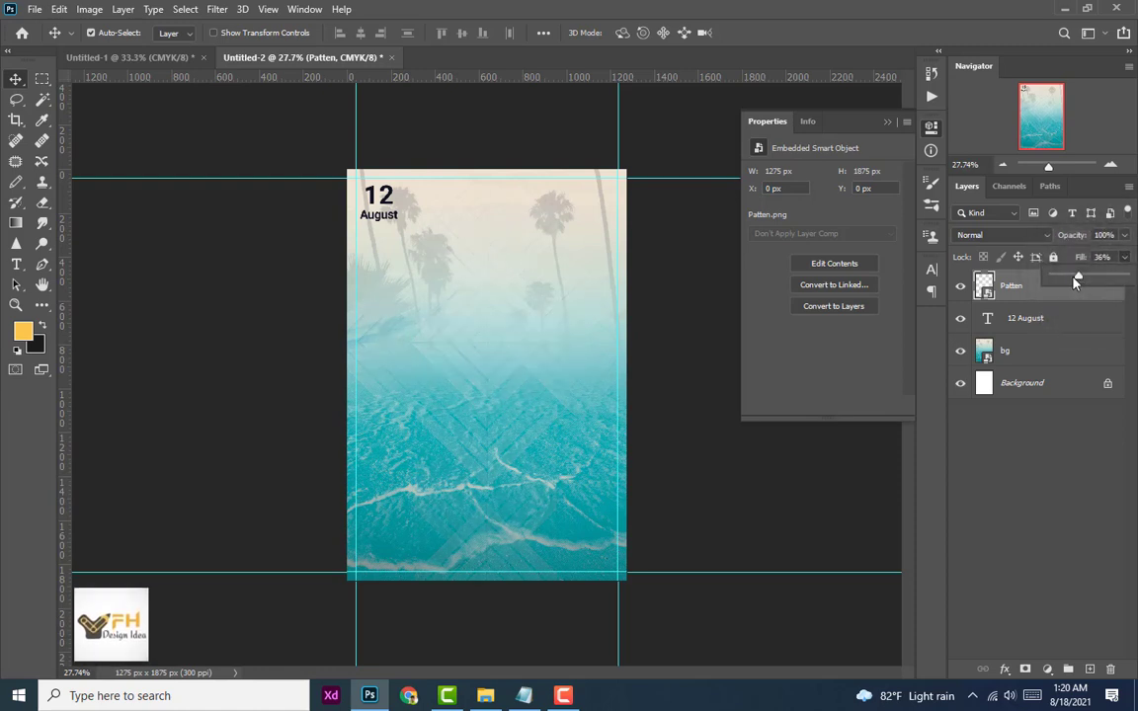
pyautogui.moveTo(1077, 280); pyautogui.dragTo(1081, 280)
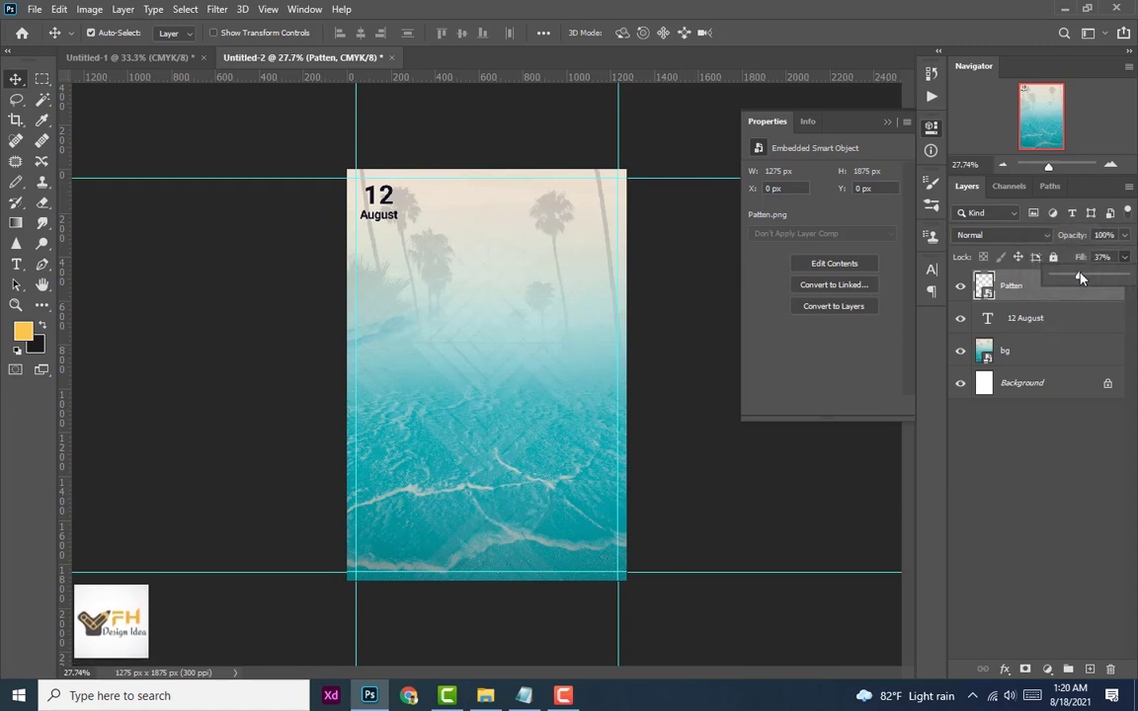
pyautogui.moveTo(1081, 278); pyautogui.dragTo(1086, 278)
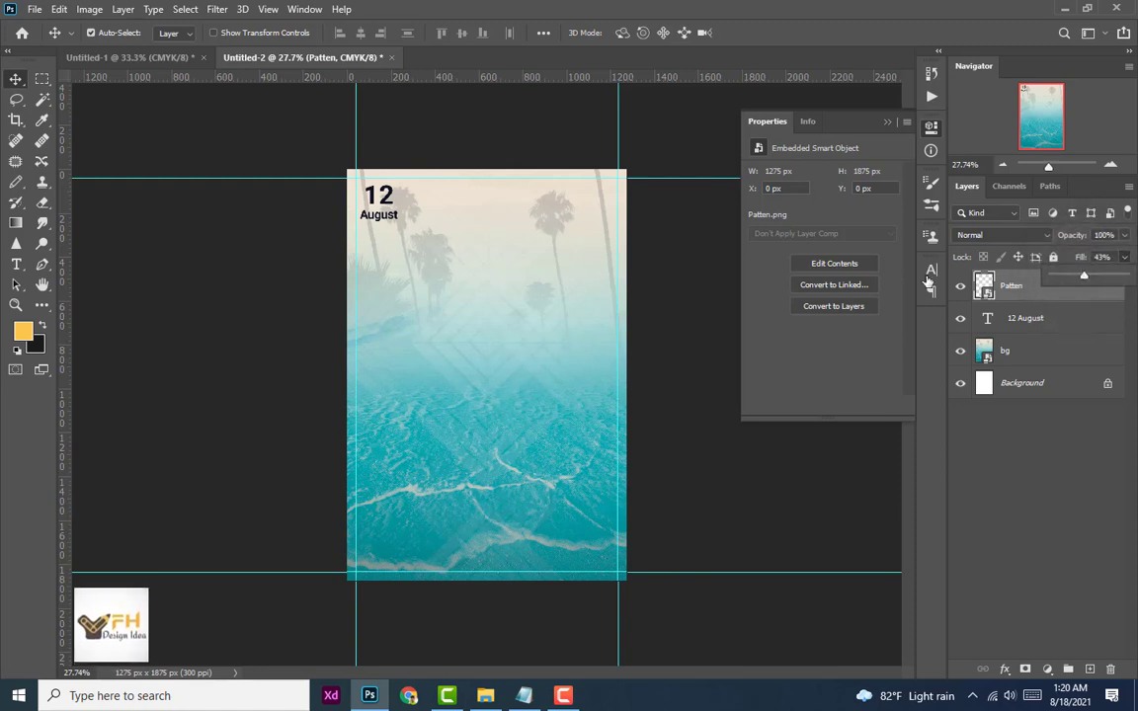
pyautogui.click(736, 497)
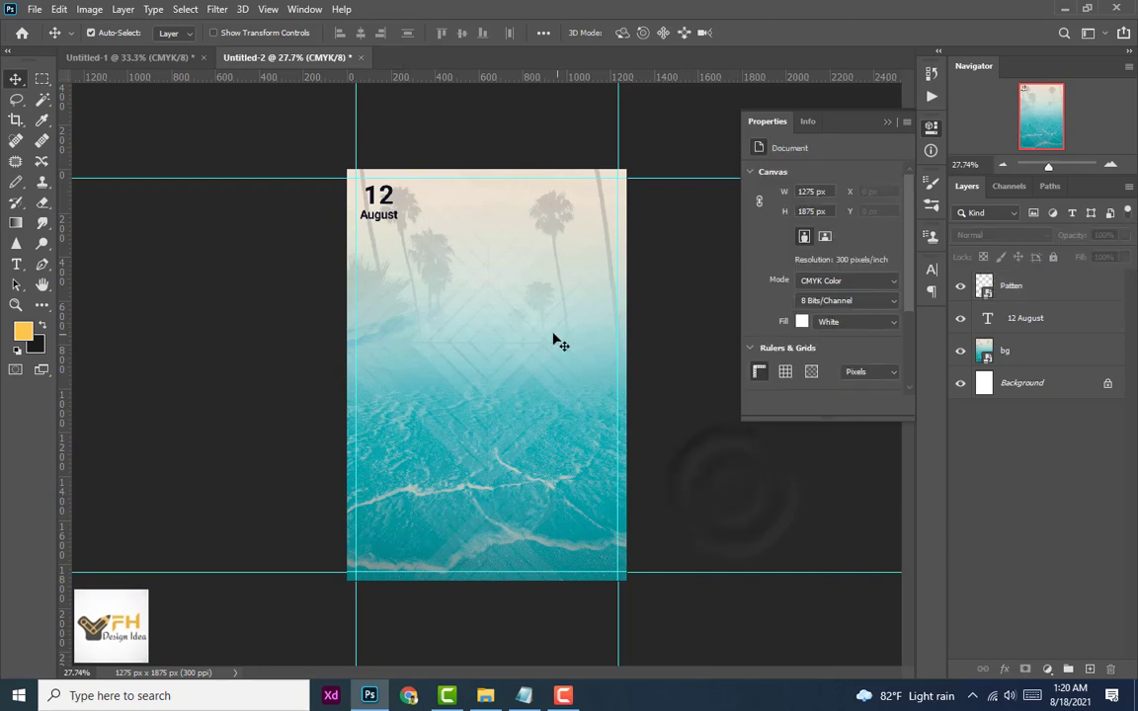
# Step: Draw a yellow ellipse in the middle of the poster with the Ellipse Tool
pyautogui.click(40, 309)
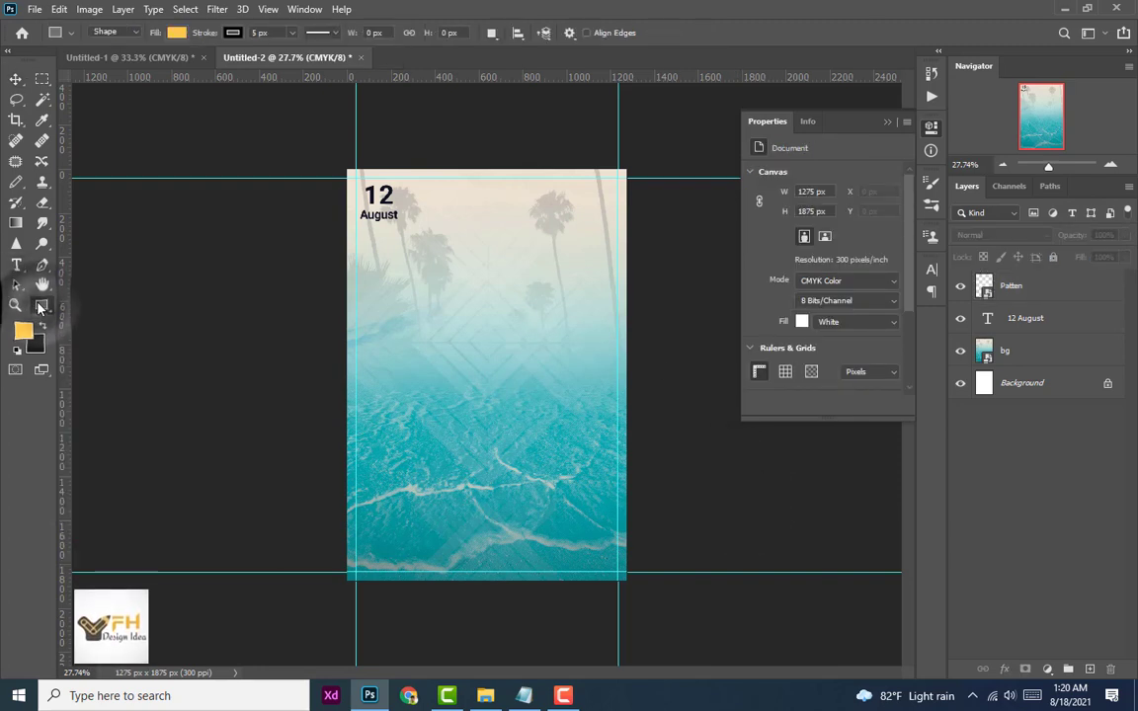
pyautogui.click(40, 310)
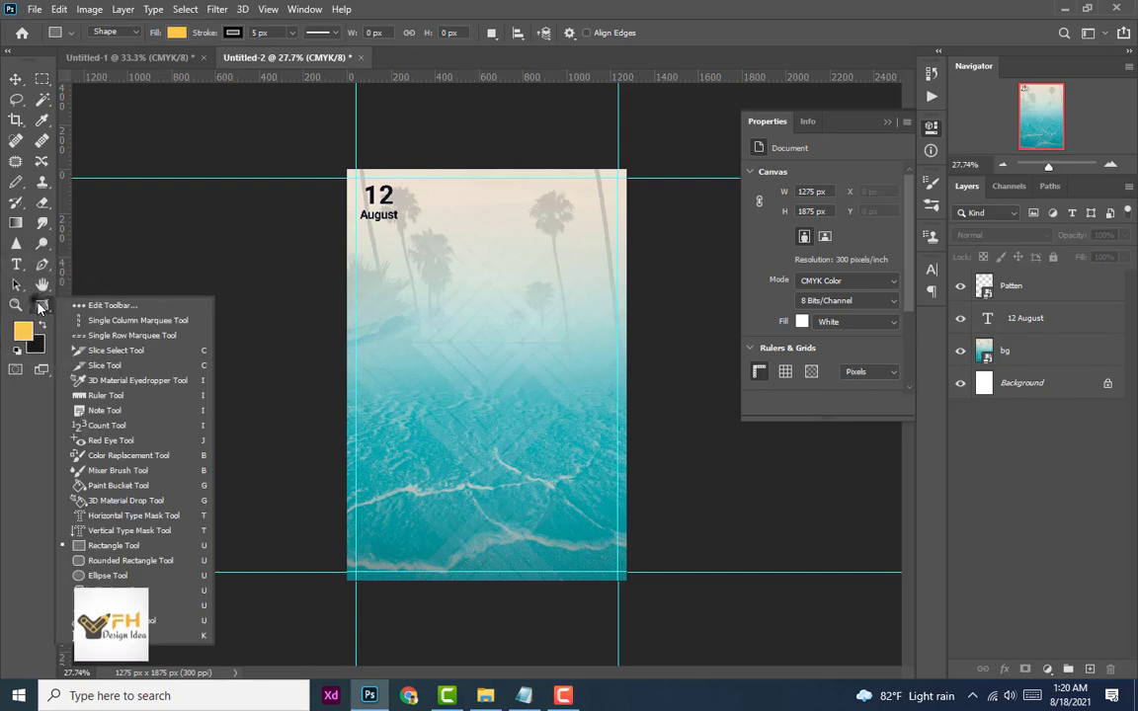
pyautogui.click(110, 576)
pyautogui.moveTo(427, 270); pyautogui.dragTo(552, 422)
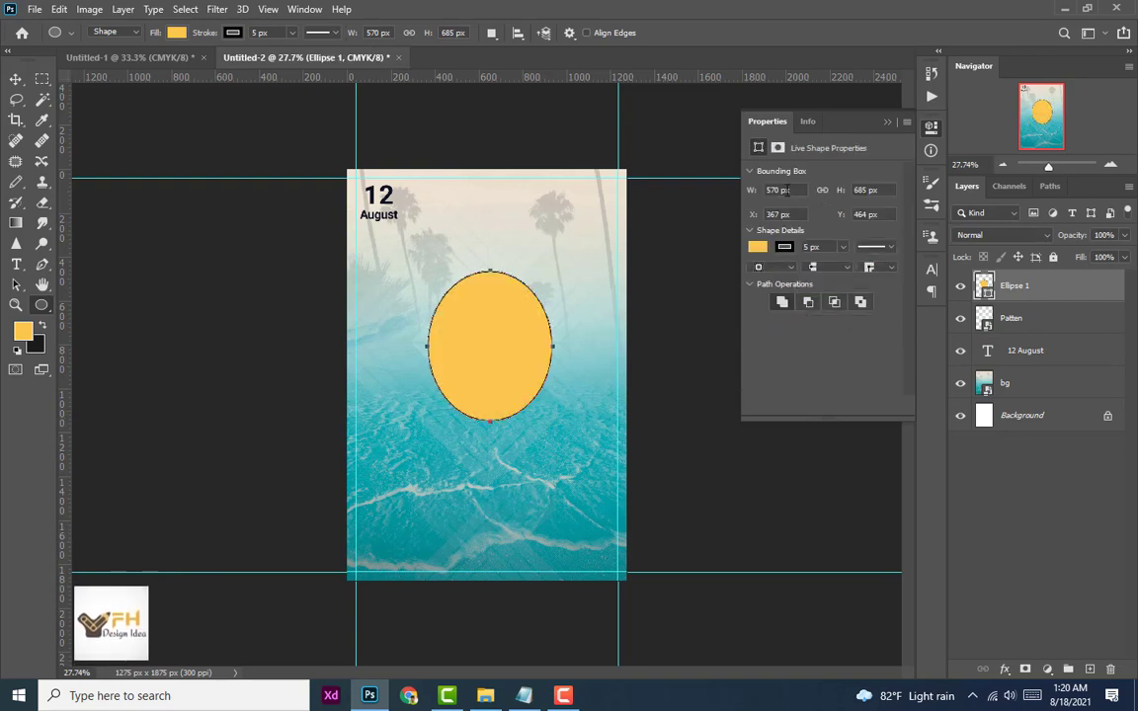
# Step: Resize the ellipse to a 700 × 700 px circle and remove its outline
pyautogui.click(775, 190)
pyautogui.write('7')
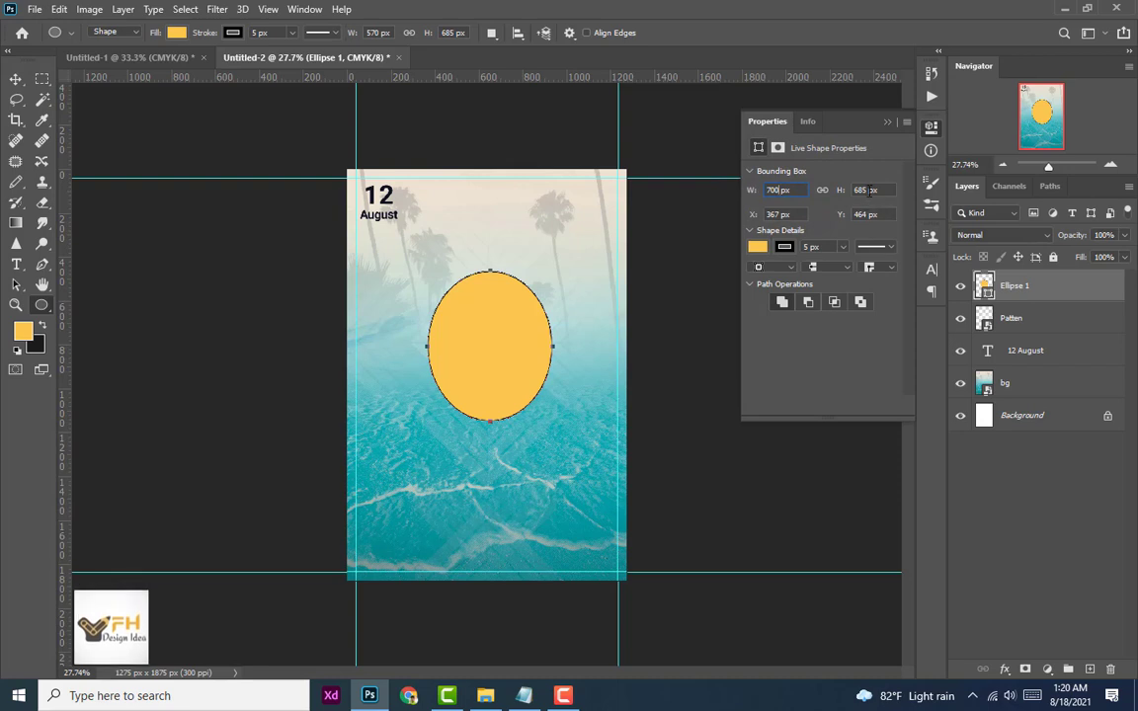
pyautogui.press('Tab')
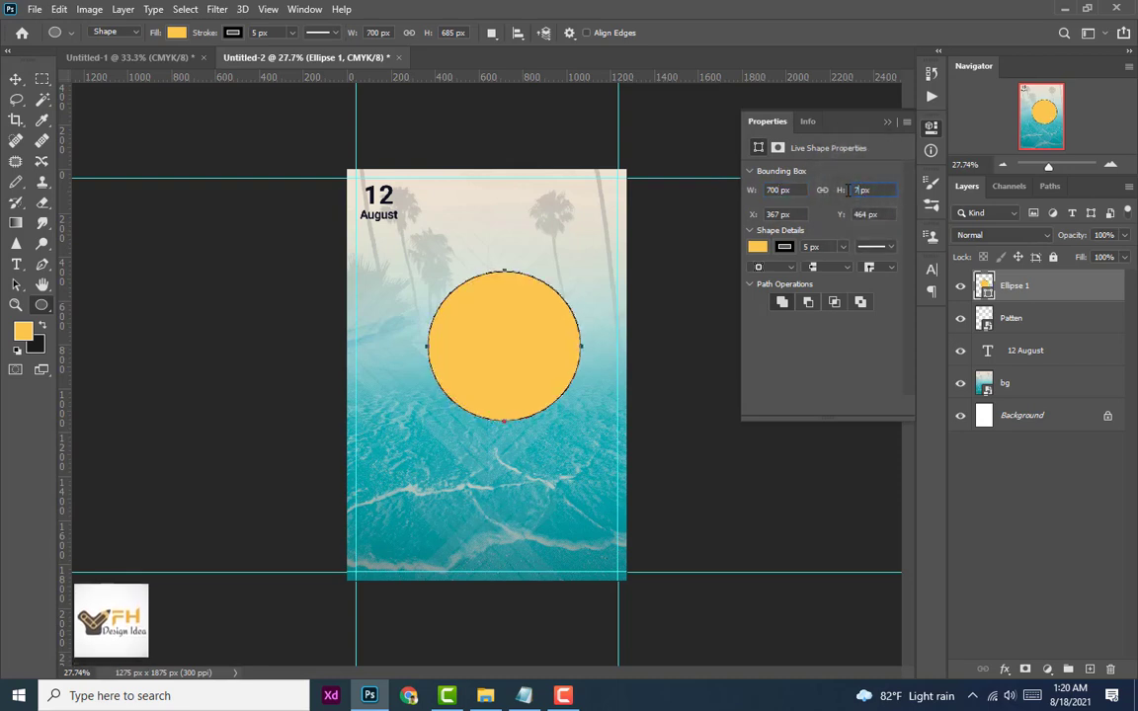
pyautogui.write('700')
pyautogui.press('Return')
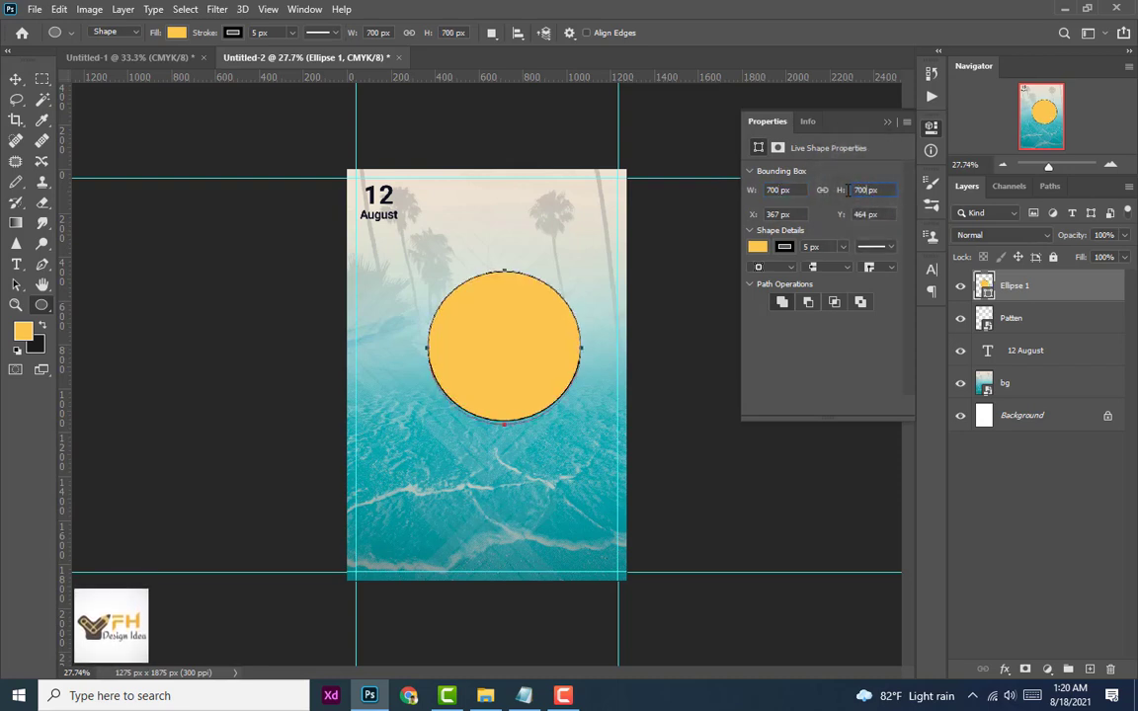
pyautogui.click(785, 248)
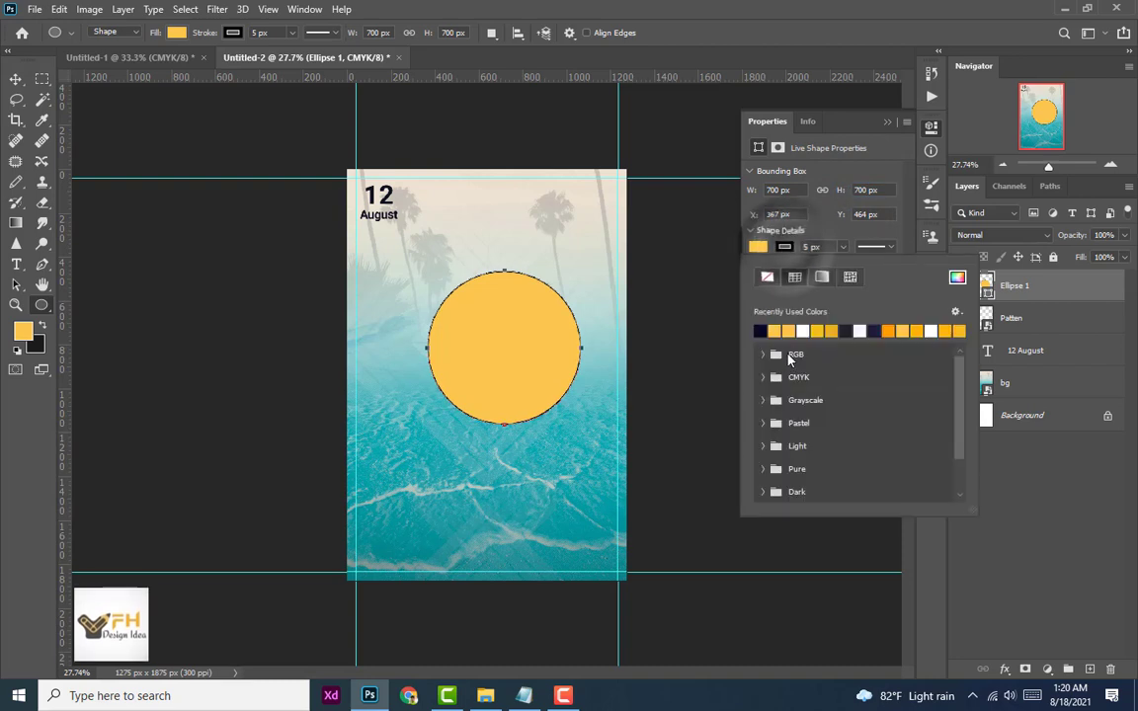
pyautogui.click(767, 278)
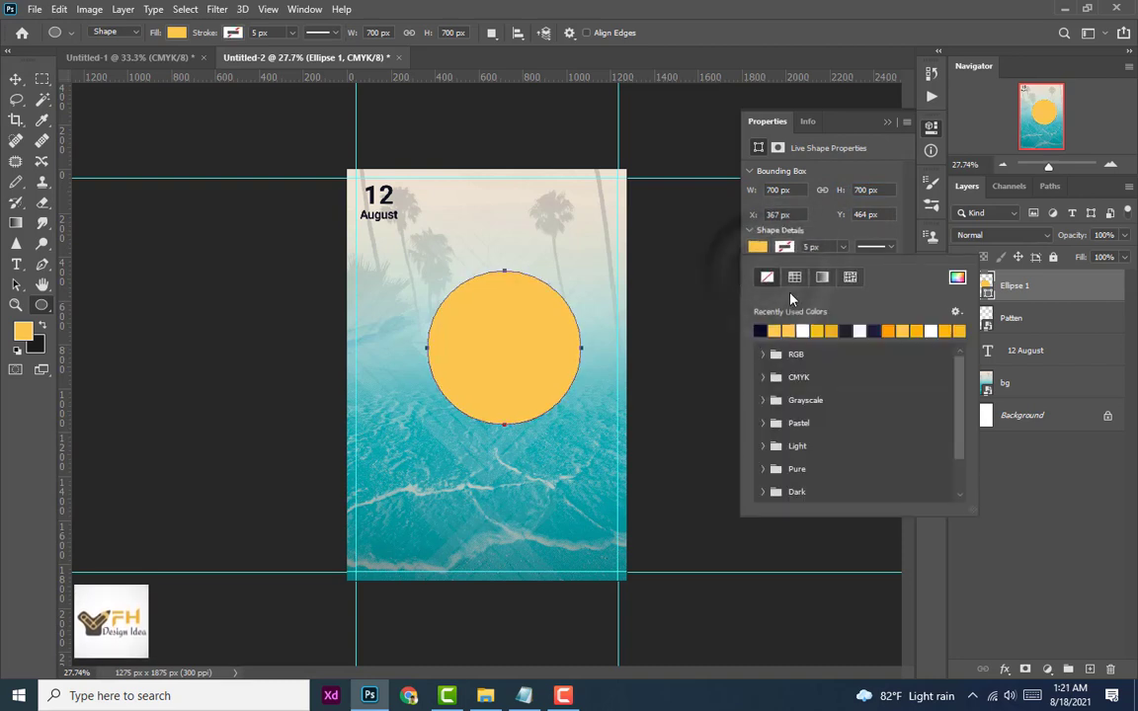
pyautogui.click(14, 79)
# Step: Move the circle up over the top edge and draw a second circle over the sea
pyautogui.moveTo(519, 361); pyautogui.dragTo(531, 232)
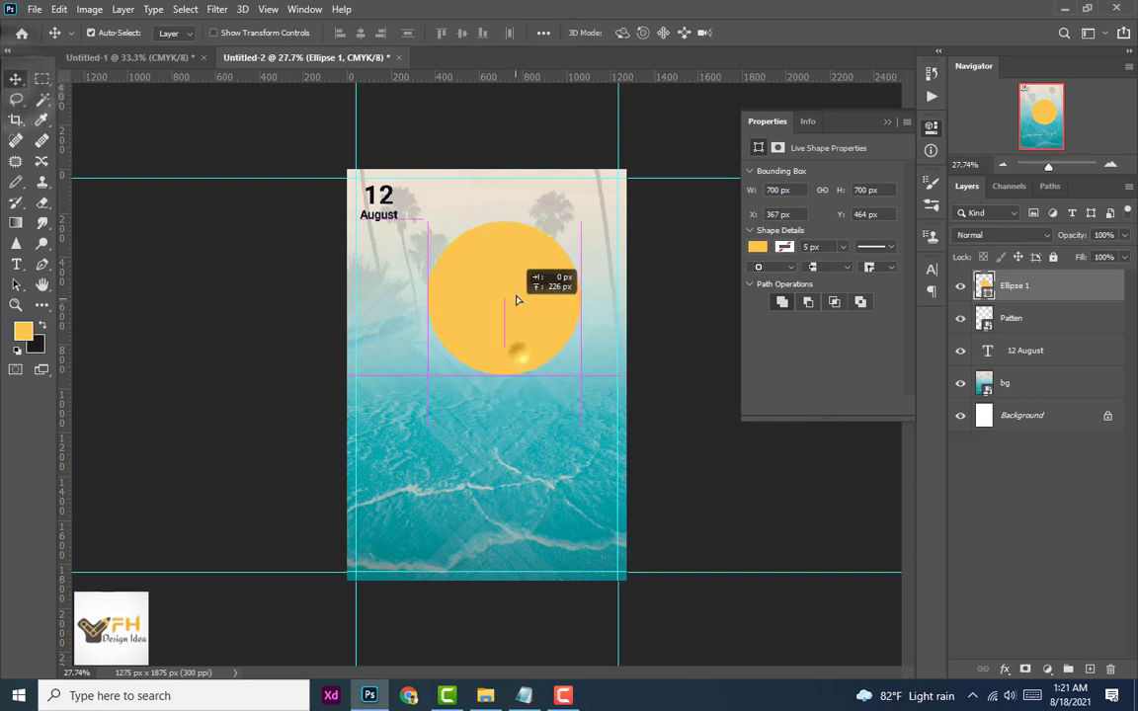
pyautogui.click(41, 307)
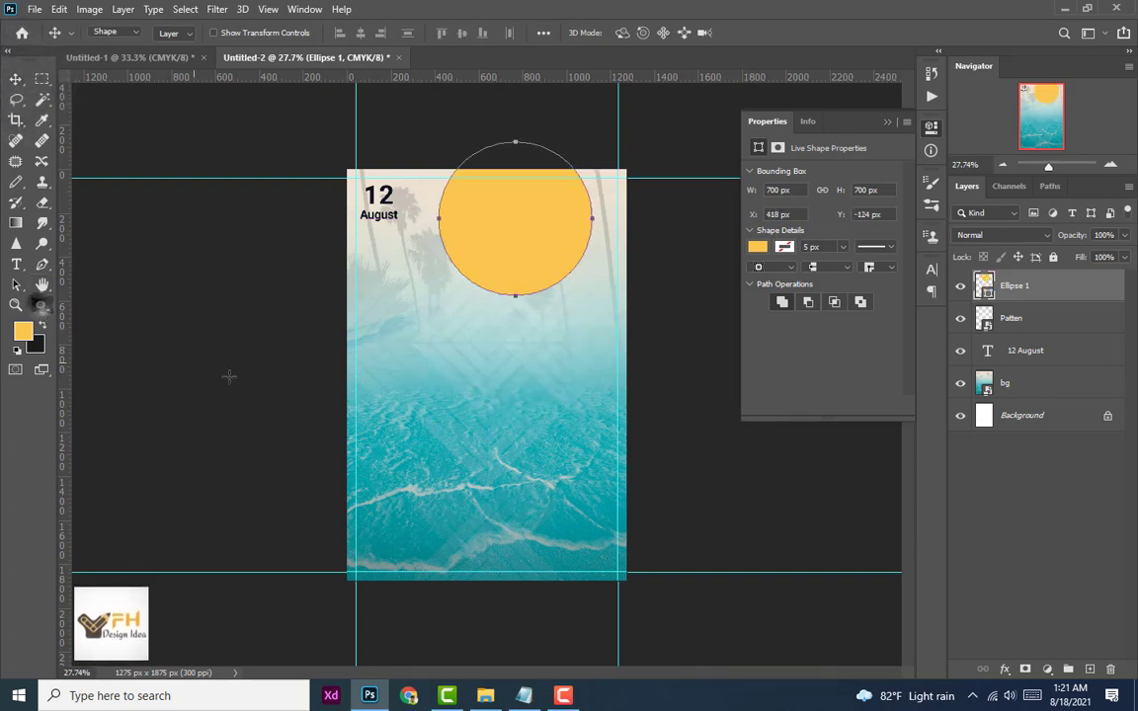
pyautogui.moveTo(404, 342)
pyautogui.mouseDown()
pyautogui.moveTo(541, 506)
pyautogui.moveTo(533, 477)
pyautogui.mouseUp()
pyautogui.hotkey('ctrl', 'z')
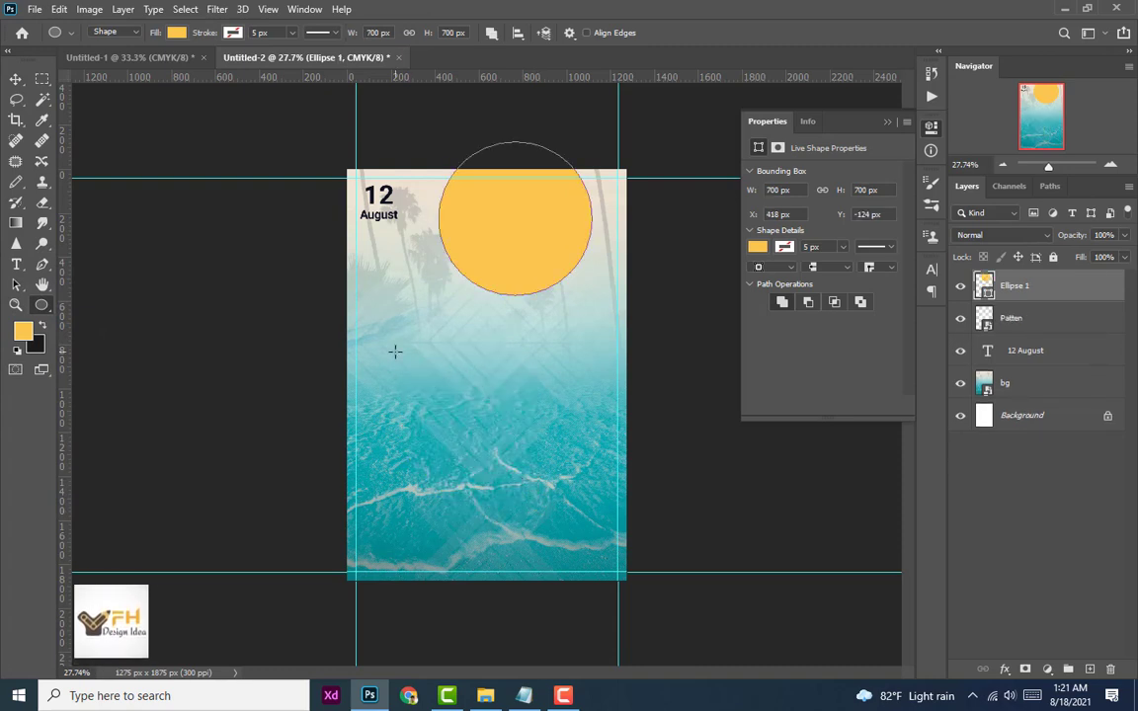
pyautogui.moveTo(420, 346); pyautogui.dragTo(553, 486)
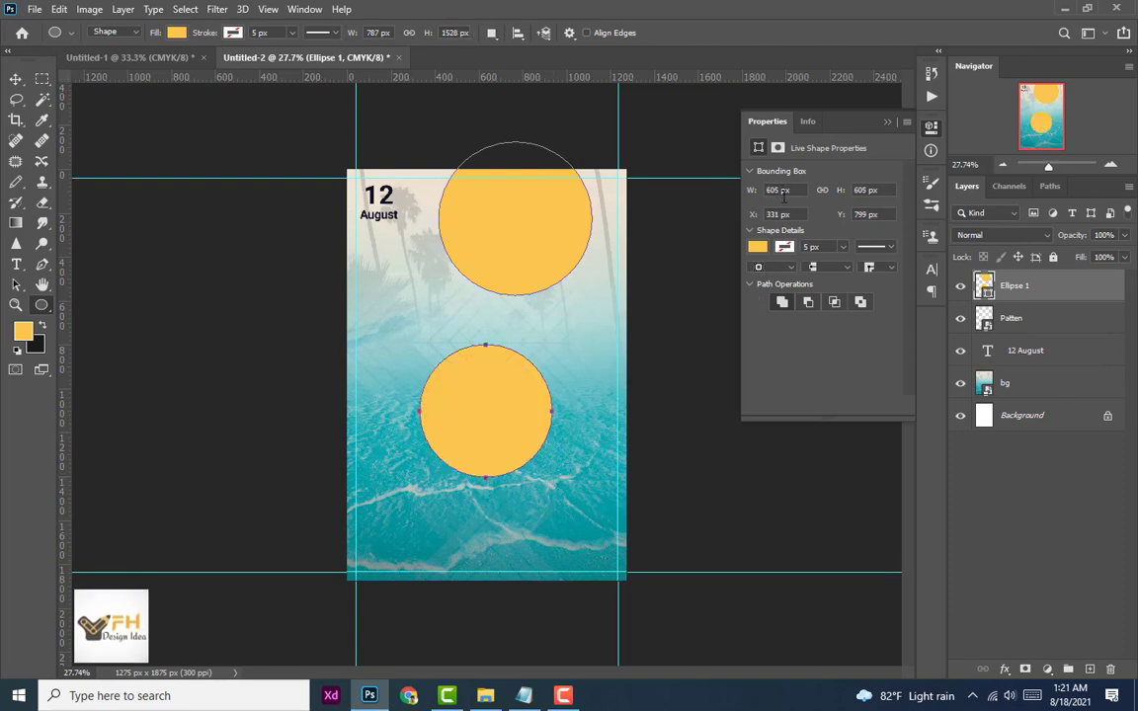
# Step: Set the second circle's size to 600 × 600 px
pyautogui.write('605')
pyautogui.press('Return')
pyautogui.click(866, 188)
pyautogui.press('BackSpace')
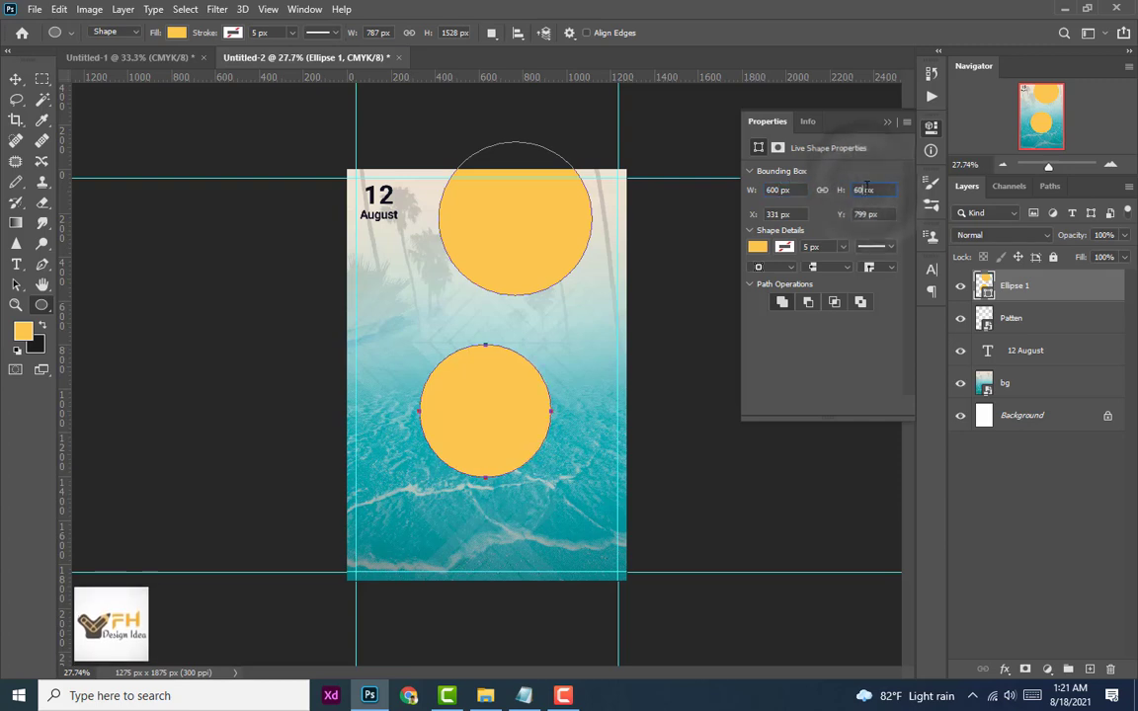
pyautogui.click(16, 79)
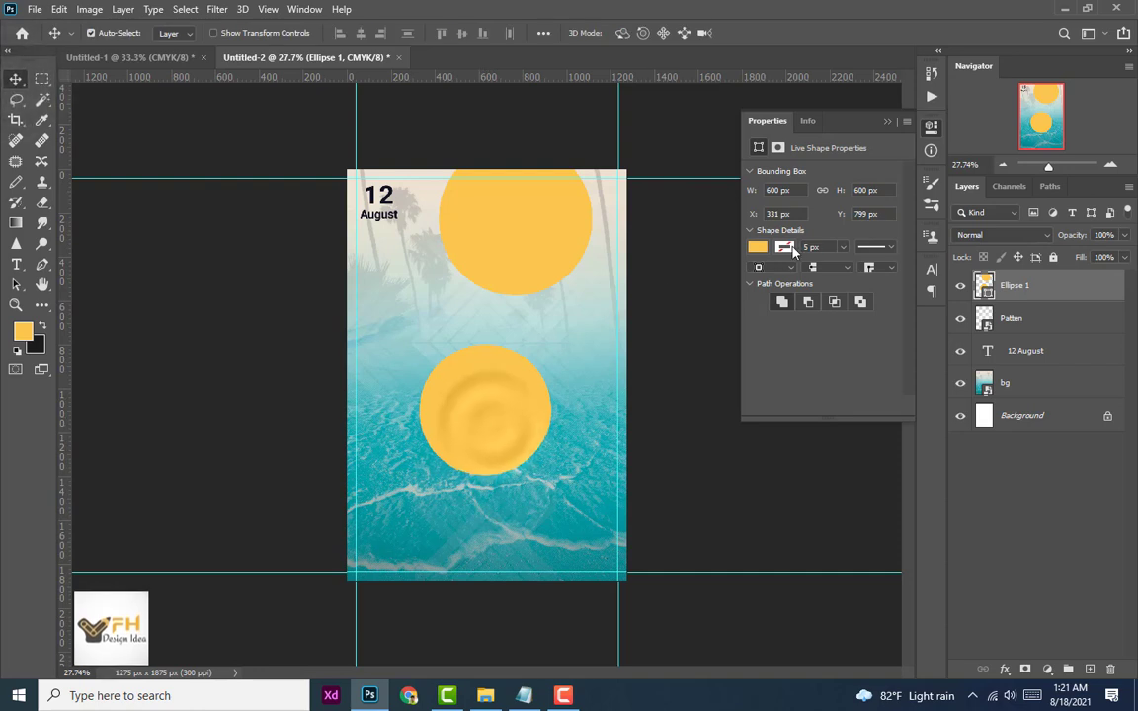
# Step: Change both circles' fill from yellow to the recent dark navy swatch, then reselect the circle layer
pyautogui.click(792, 247)
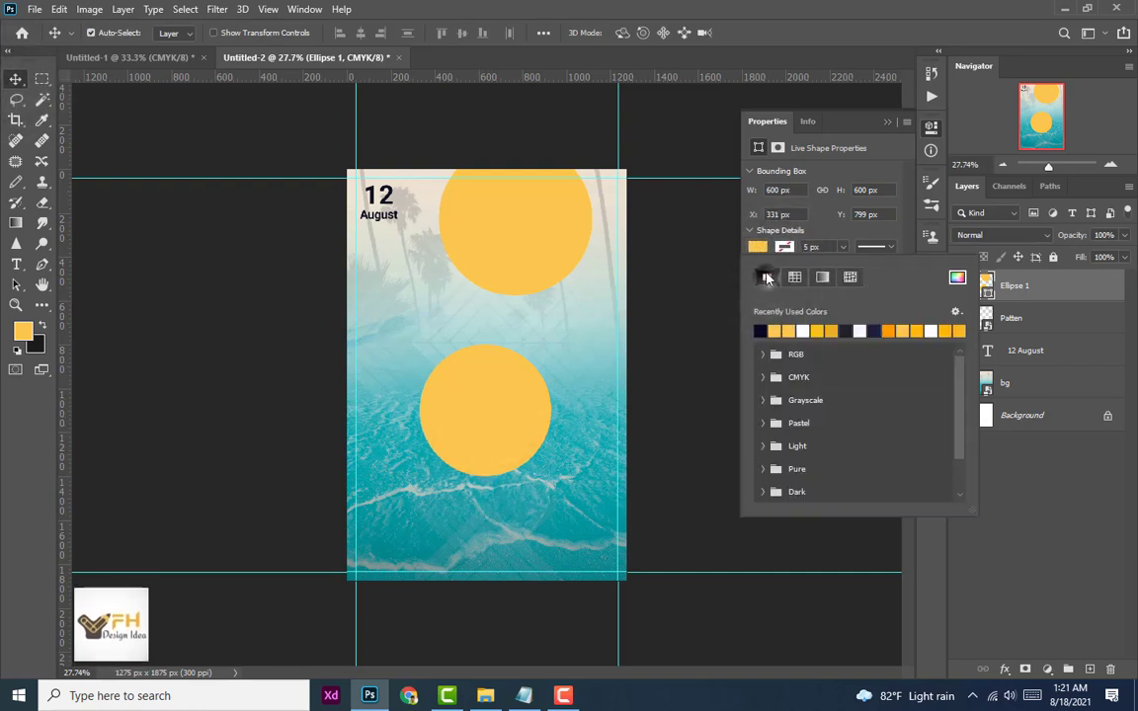
pyautogui.click(784, 247)
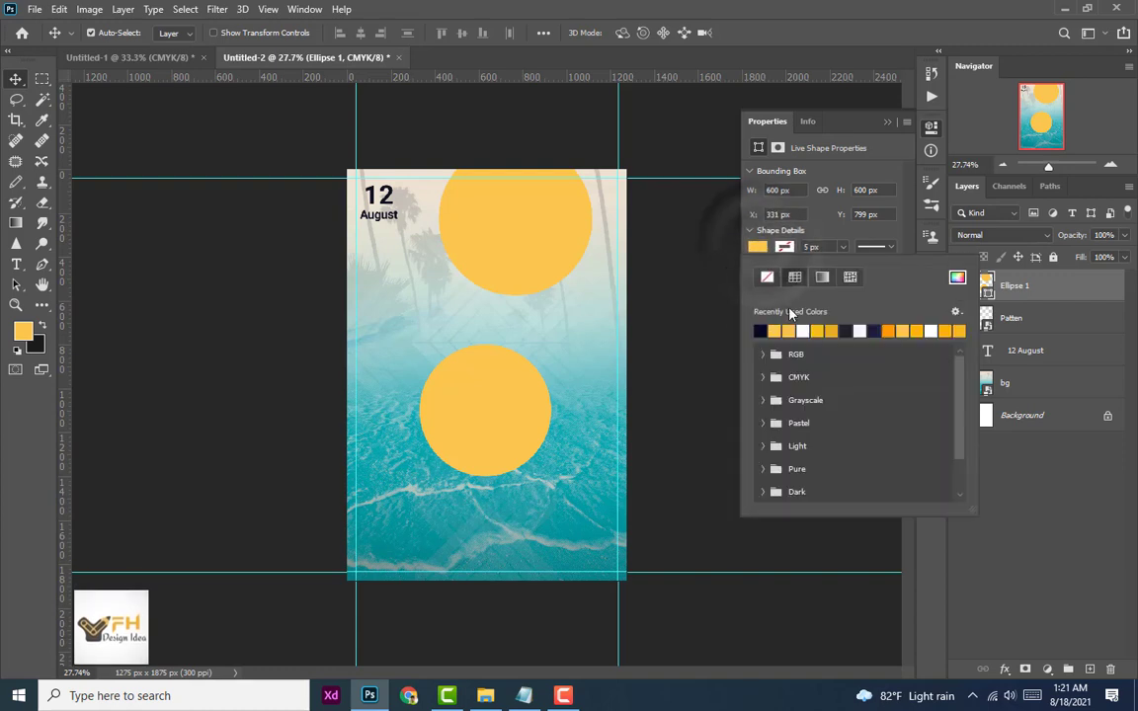
pyautogui.click(766, 329)
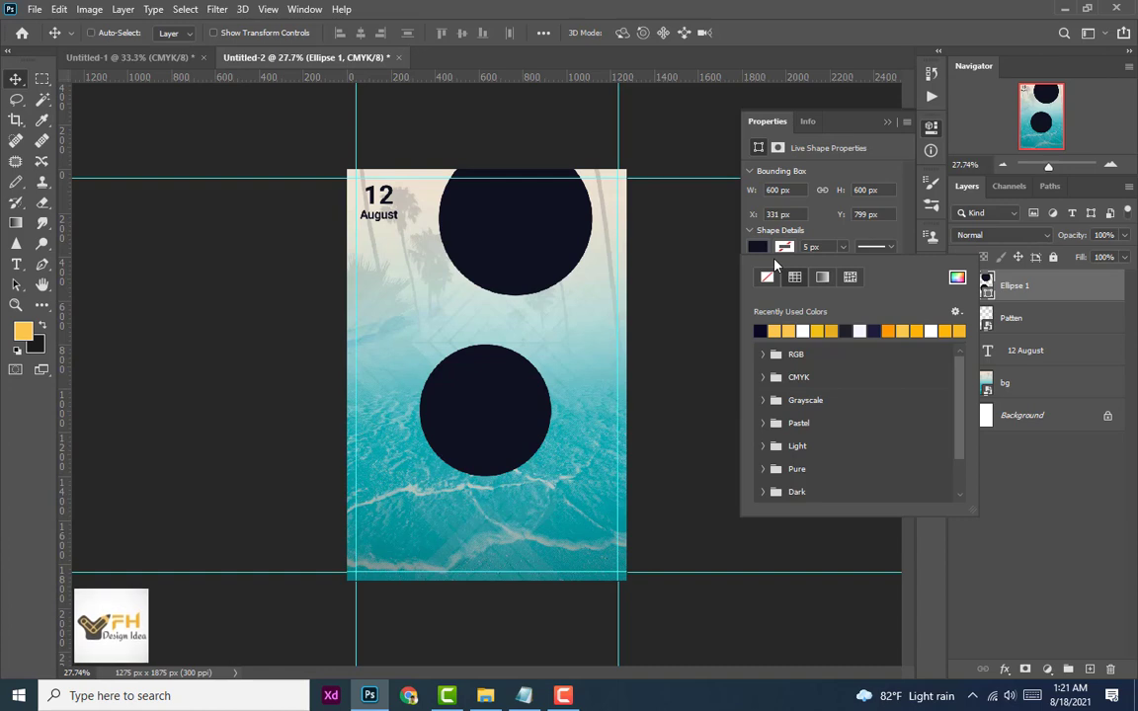
pyautogui.click(668, 265)
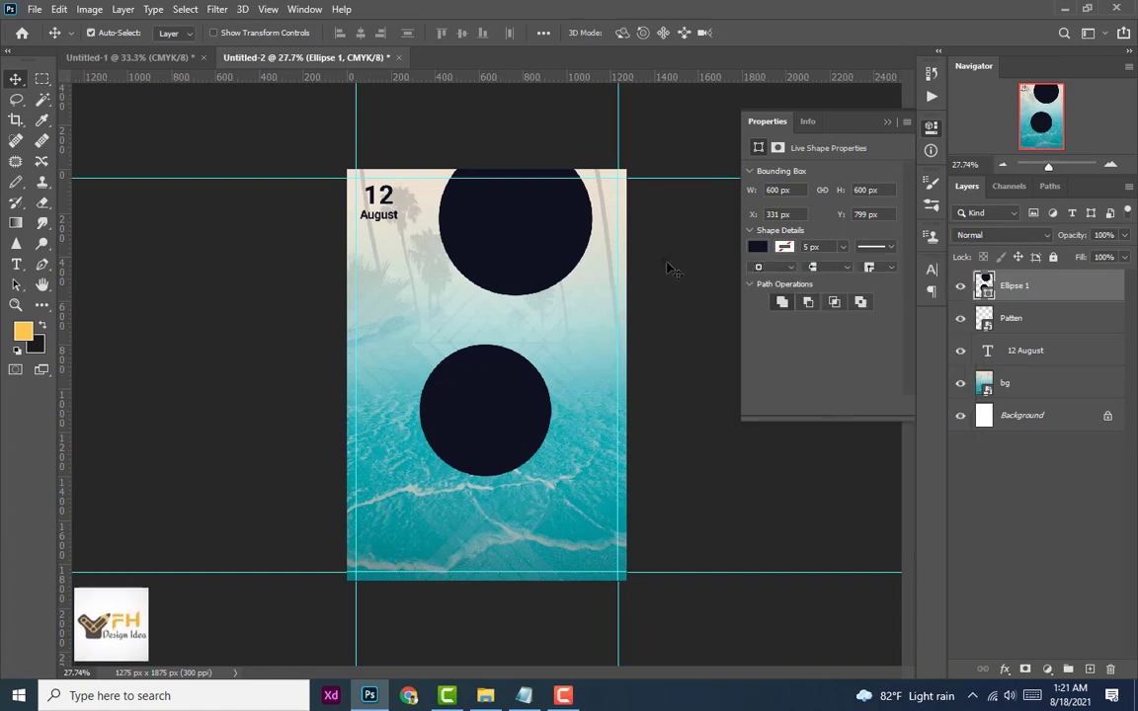
pyautogui.click(482, 403)
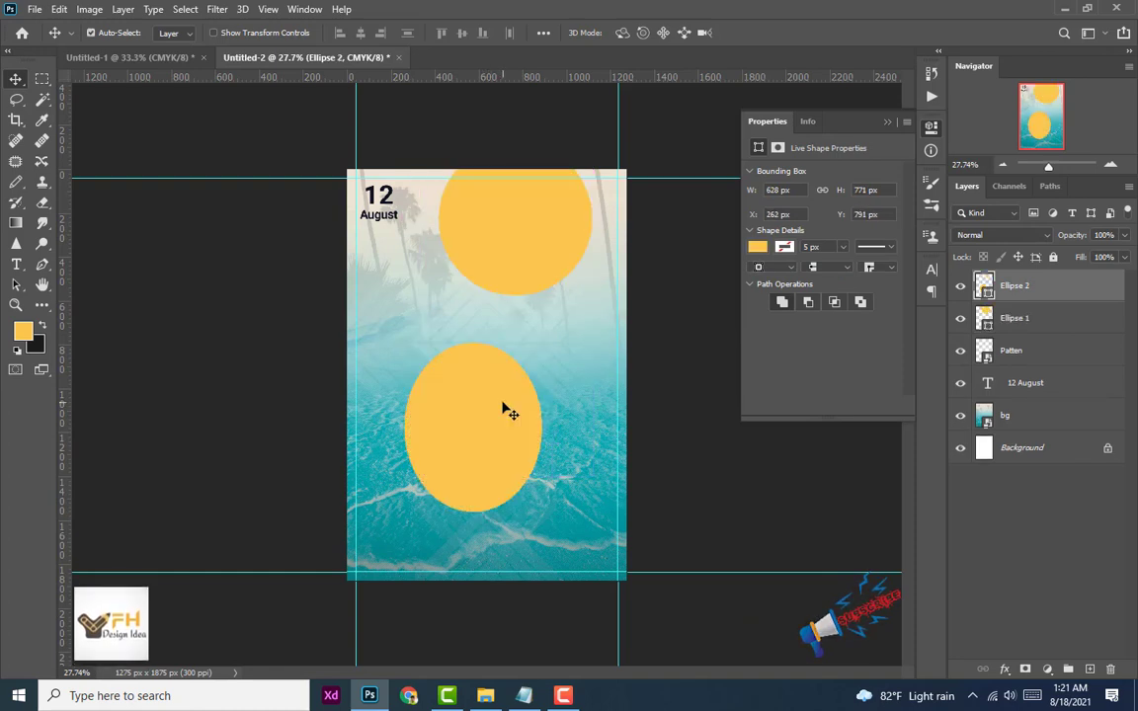
# Step: Delete the lower yellow oval and draw a new 600 × 600 px ellipse
pyautogui.press('Delete')
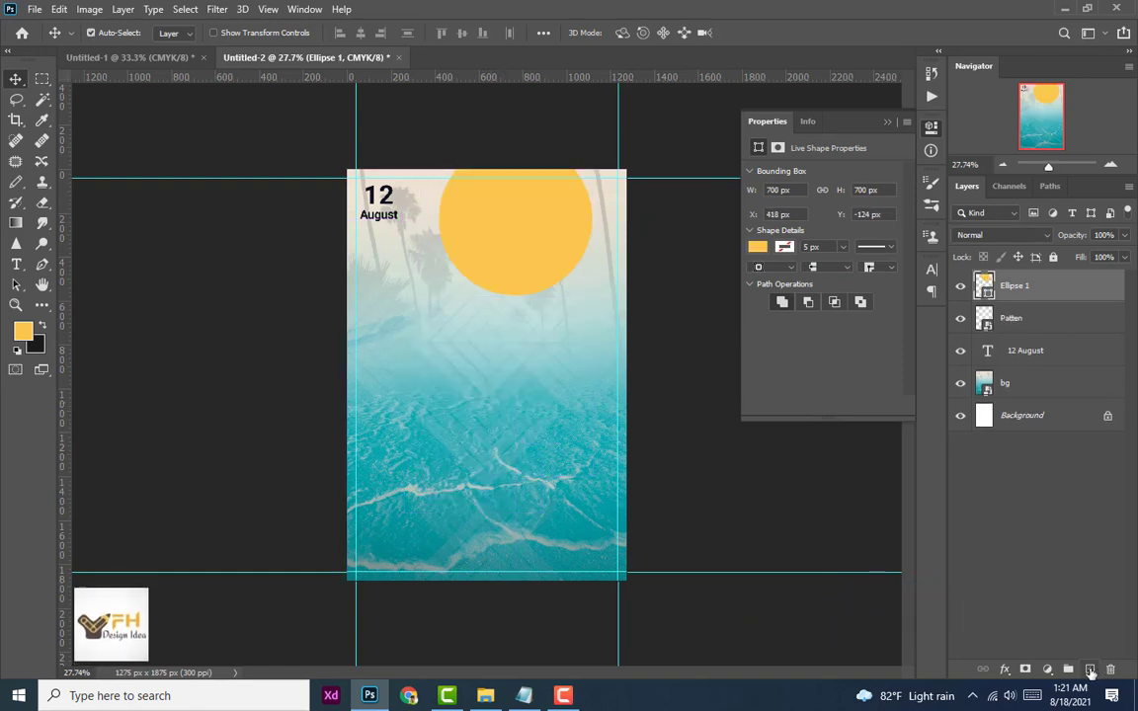
pyautogui.click(1090, 669)
pyautogui.click(43, 306)
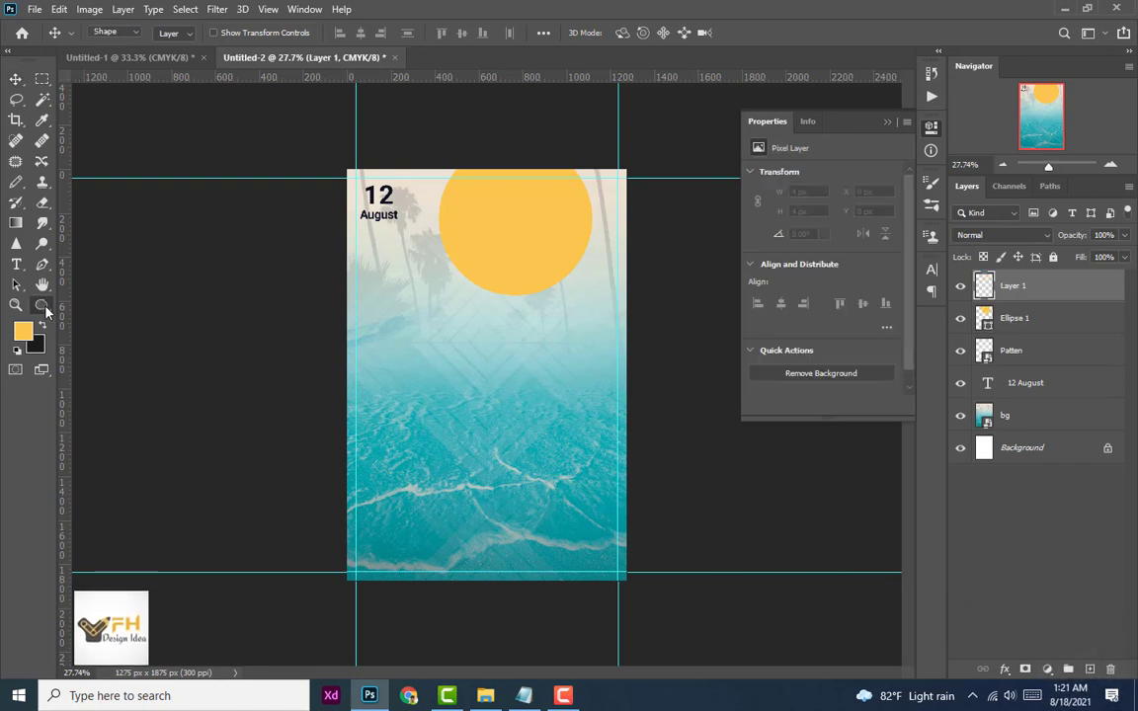
pyautogui.moveTo(432, 340); pyautogui.dragTo(541, 478)
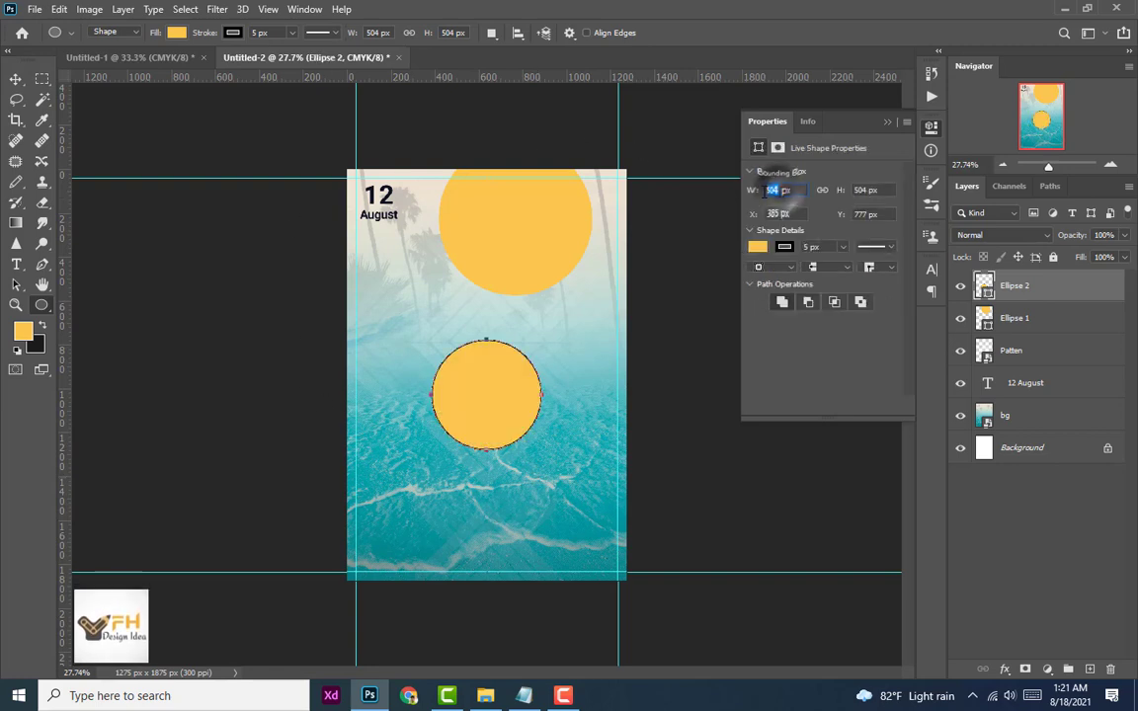
pyautogui.click(770, 191)
pyautogui.write('600')
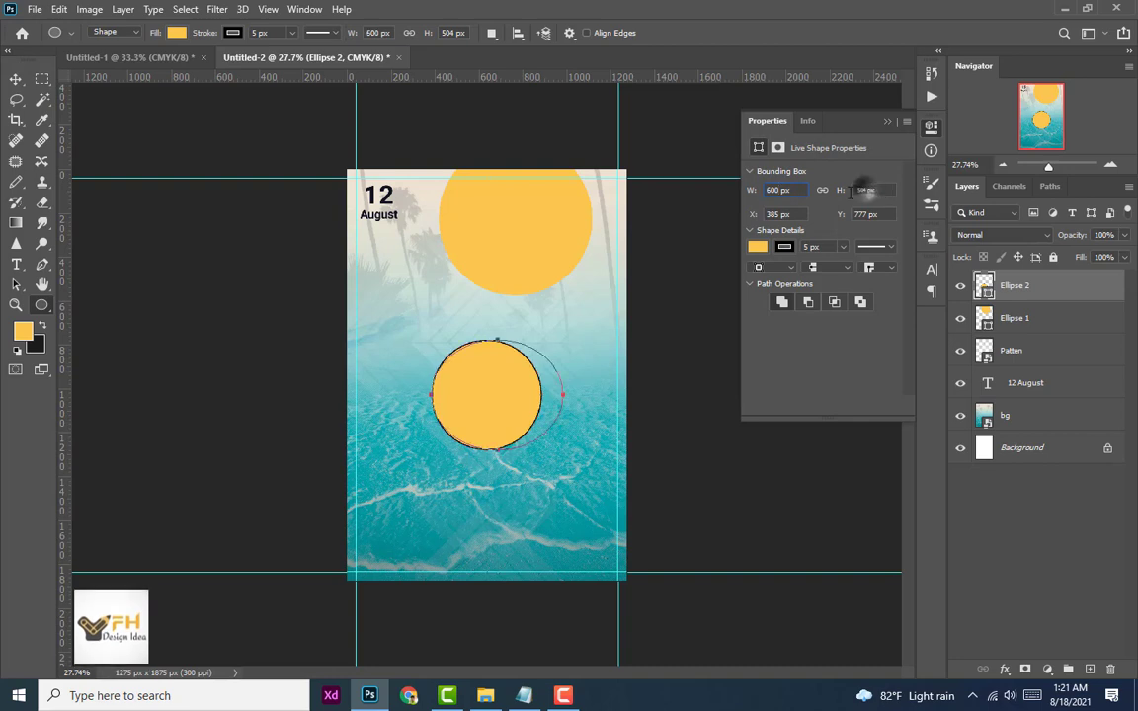
pyautogui.click(854, 191)
pyautogui.write('600')
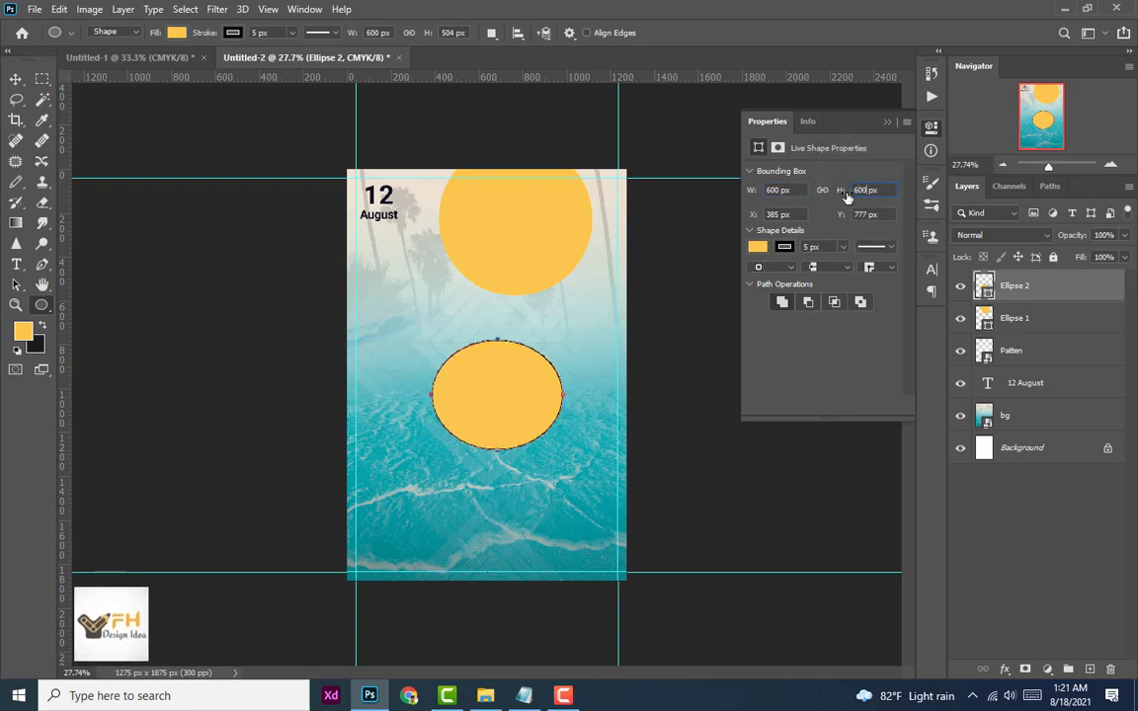
pyautogui.press('Return')
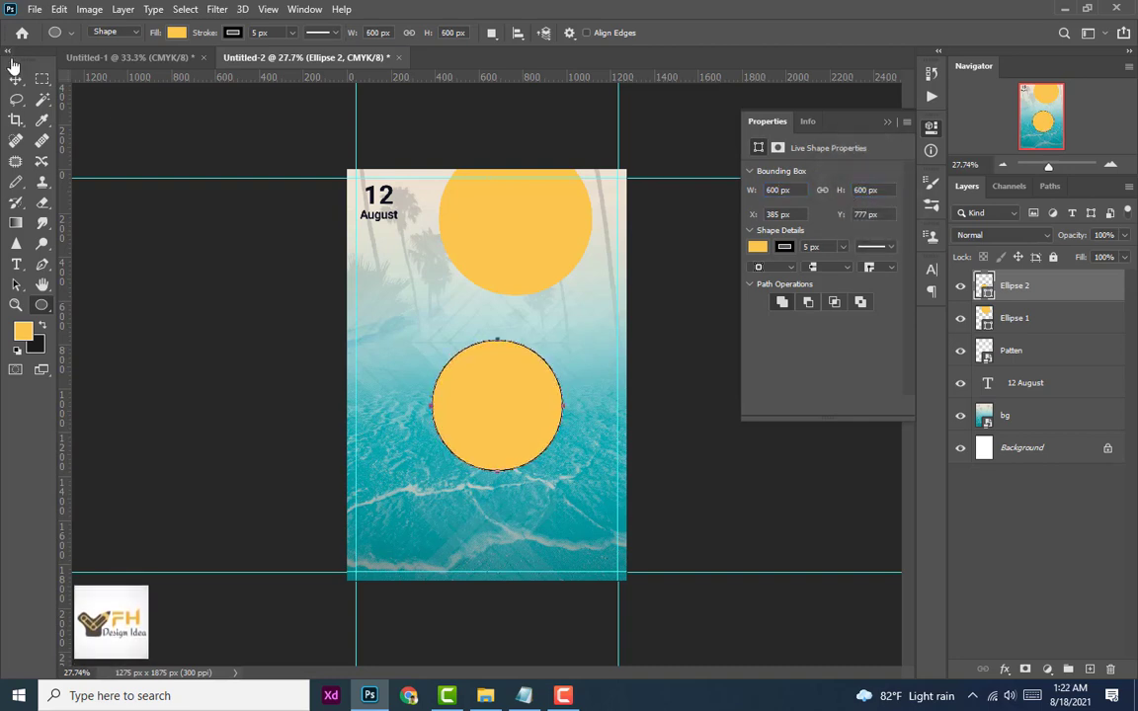
# Step: Give the new circle no outline and a dark navy fill, and move it over the yellow circle
pyautogui.click(16, 79)
pyautogui.click(480, 415)
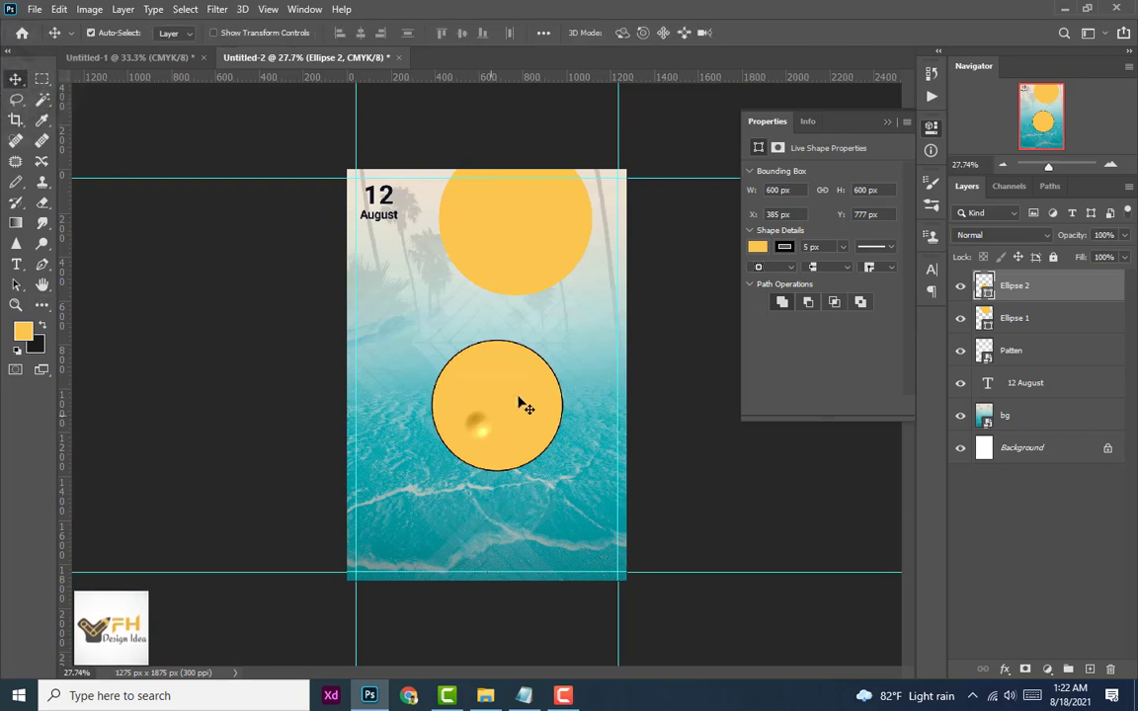
pyautogui.click(784, 247)
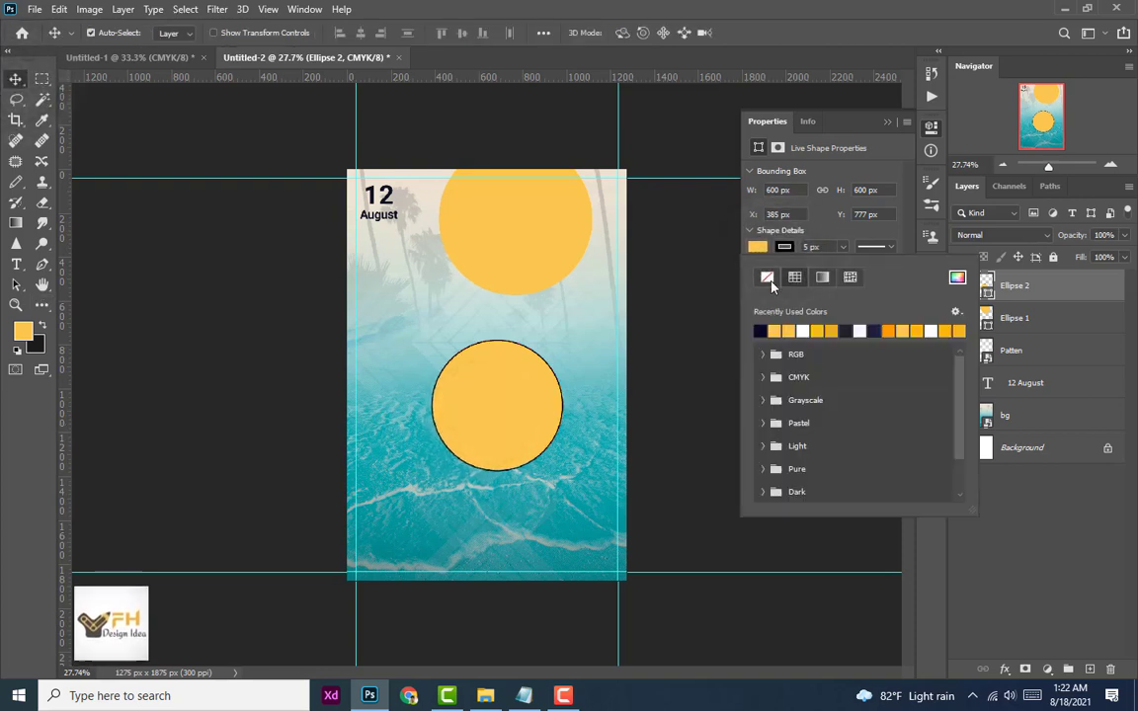
pyautogui.click(767, 278)
pyautogui.click(683, 222)
pyautogui.click(784, 247)
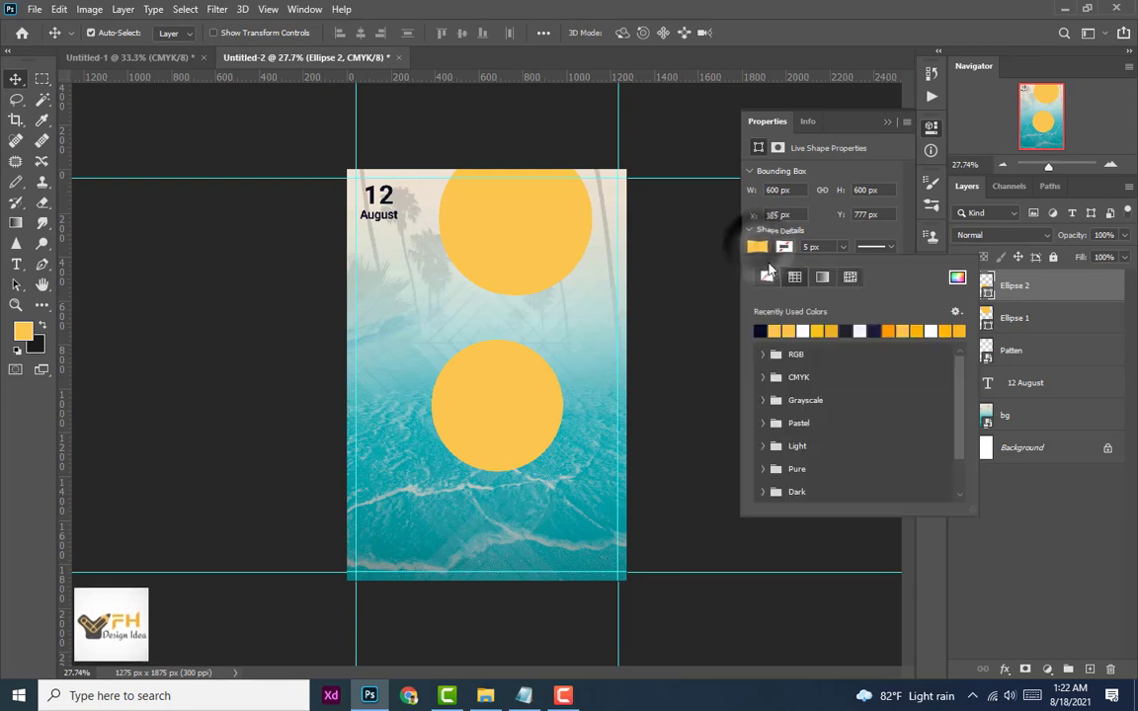
pyautogui.click(760, 331)
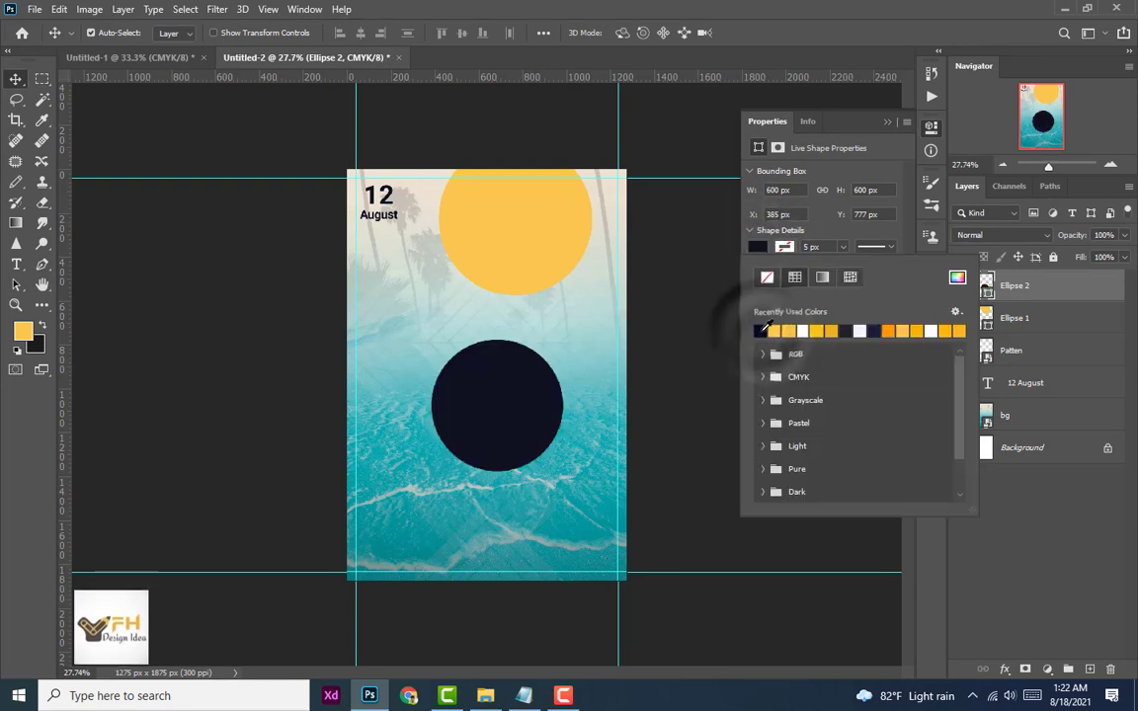
pyautogui.click(15, 78)
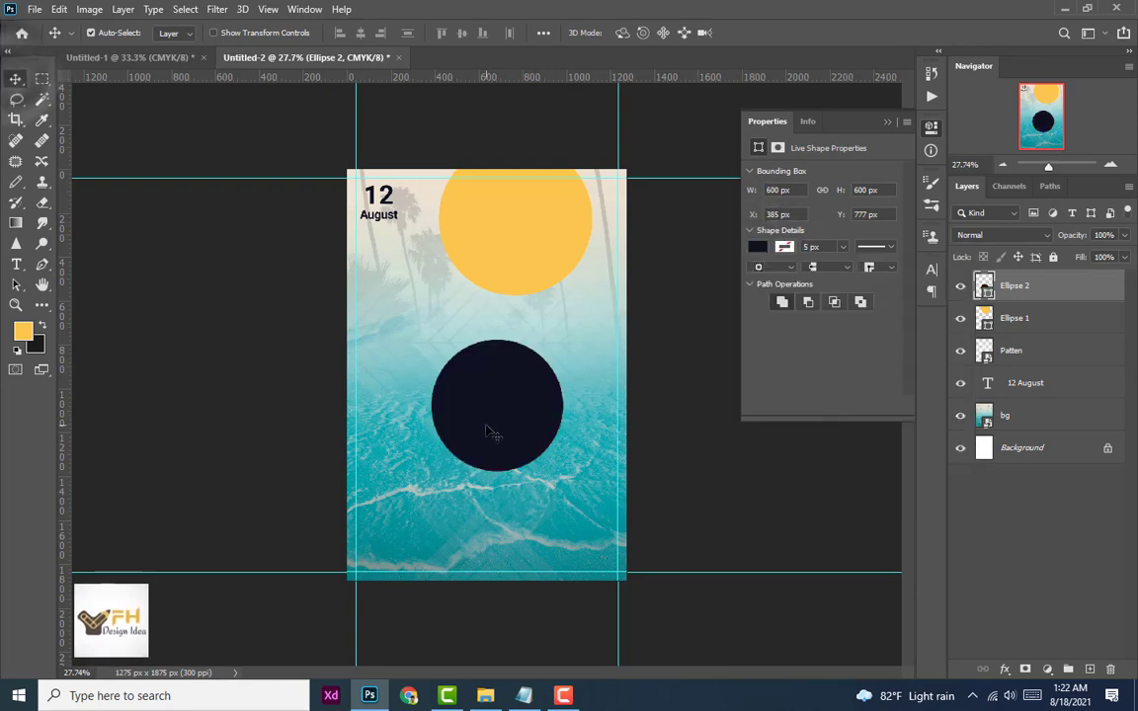
pyautogui.moveTo(490, 431); pyautogui.dragTo(487, 288)
pyautogui.click(41, 305)
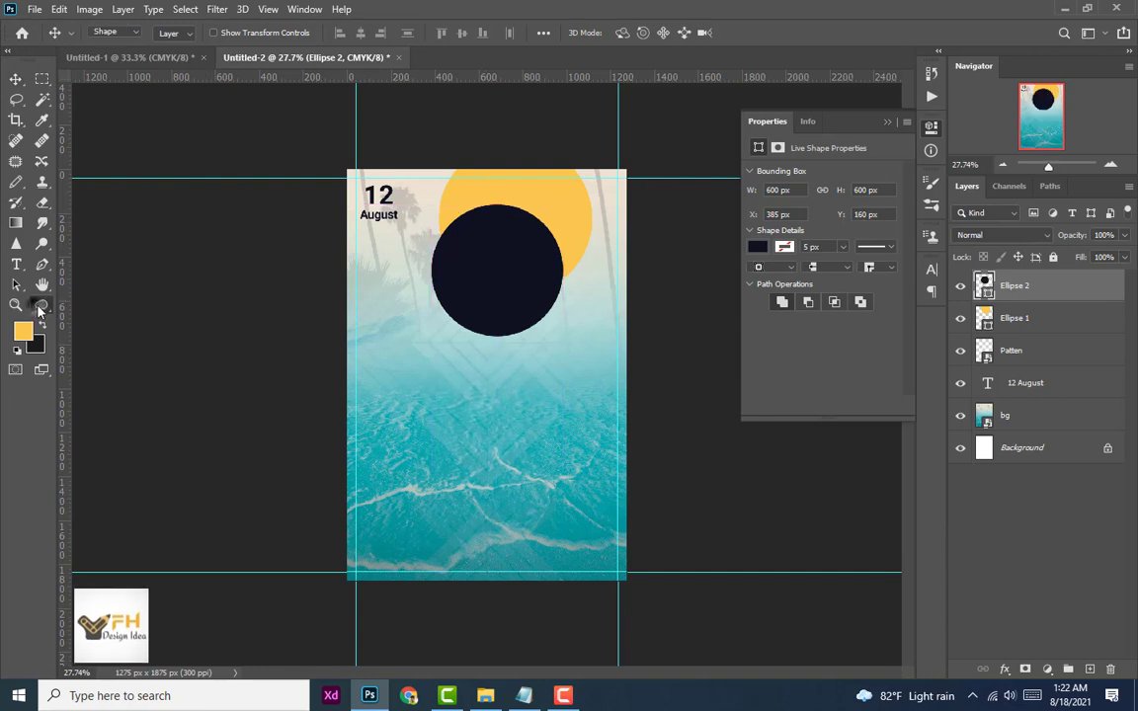
# Step: Draw a 500 × 500 px white circle with no outline in the lower flyer
pyautogui.click(1089, 670)
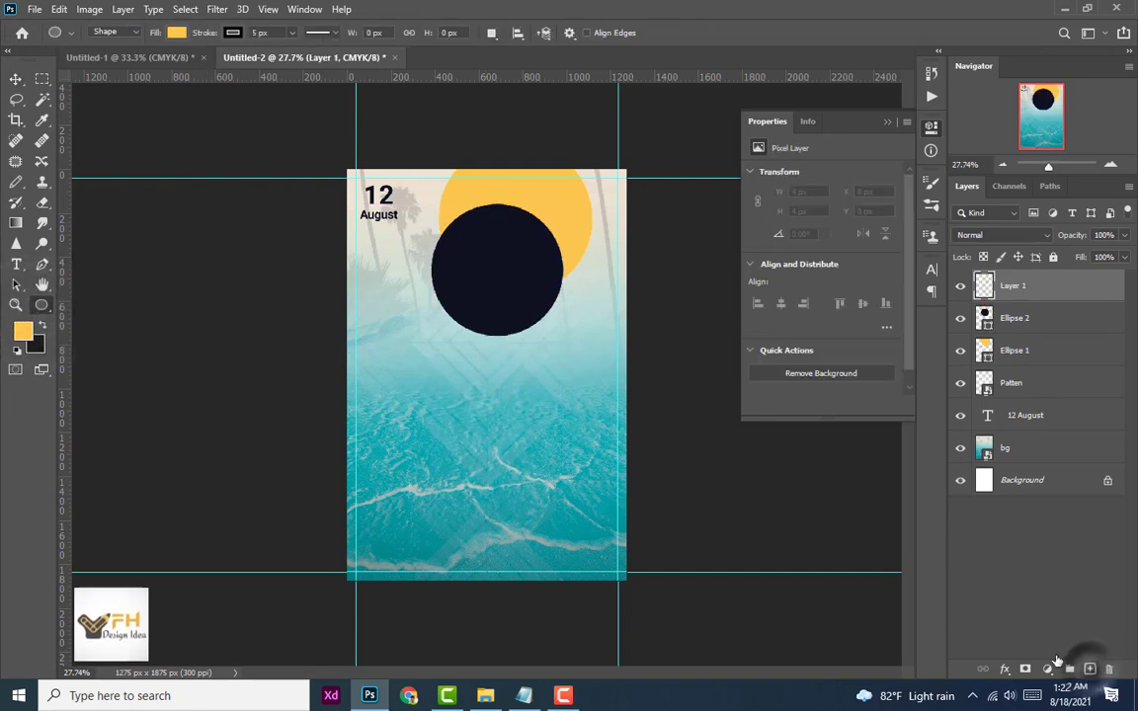
pyautogui.moveTo(407, 366)
pyautogui.mouseDown()
pyautogui.moveTo(475, 451)
pyautogui.moveTo(525, 485)
pyautogui.mouseUp()
pyautogui.write('500')
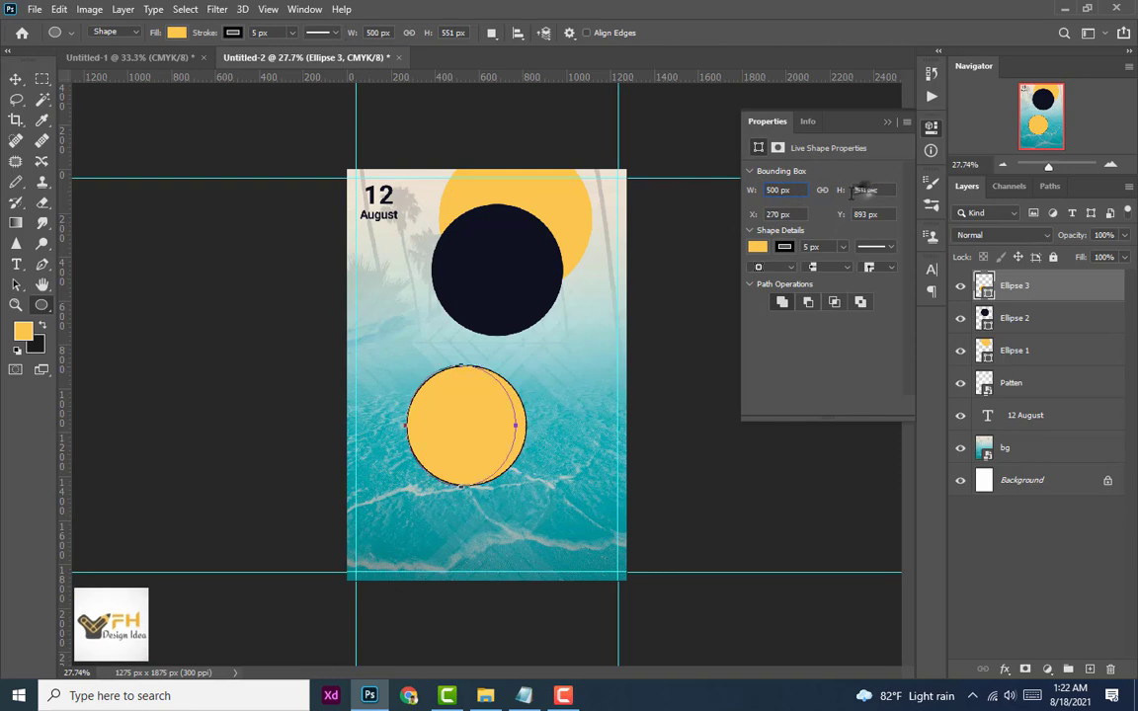
pyautogui.press('Tab')
pyautogui.write('500')
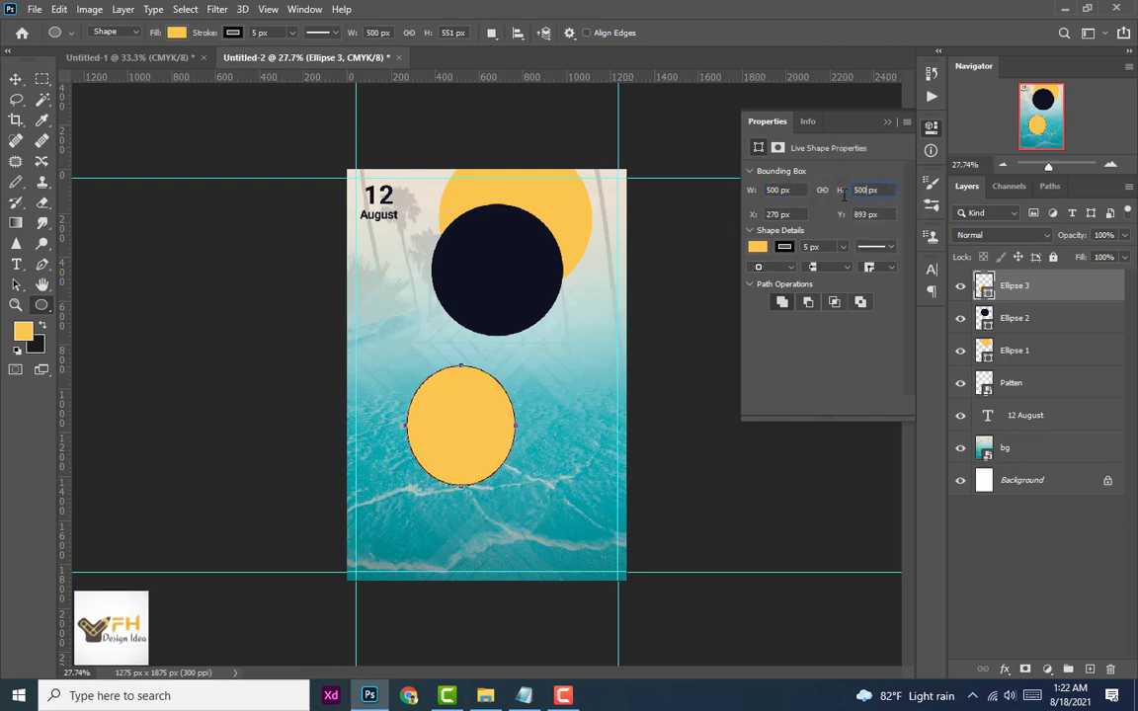
pyautogui.press('Return')
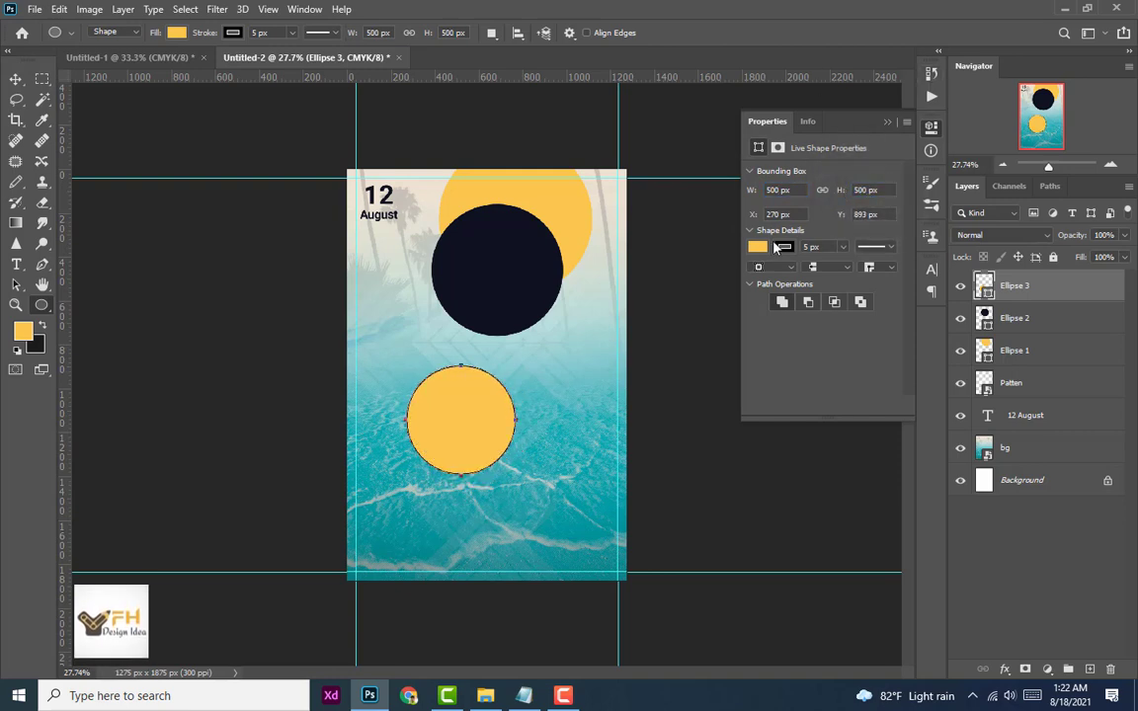
pyautogui.click(783, 247)
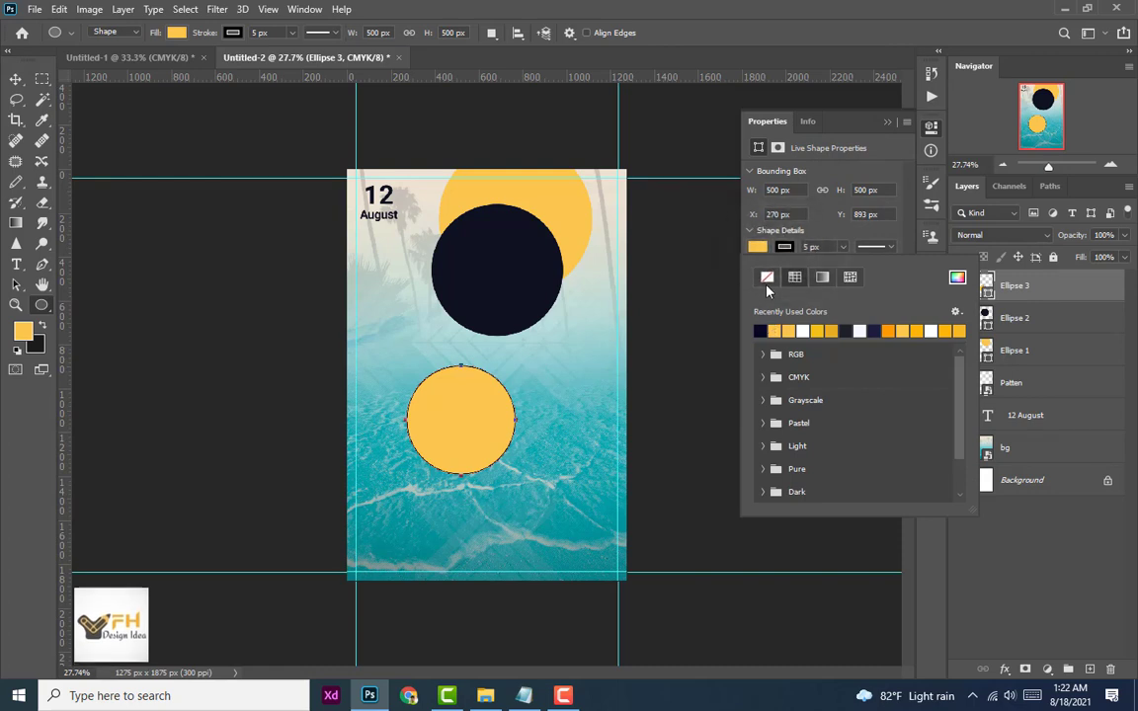
pyautogui.click(767, 278)
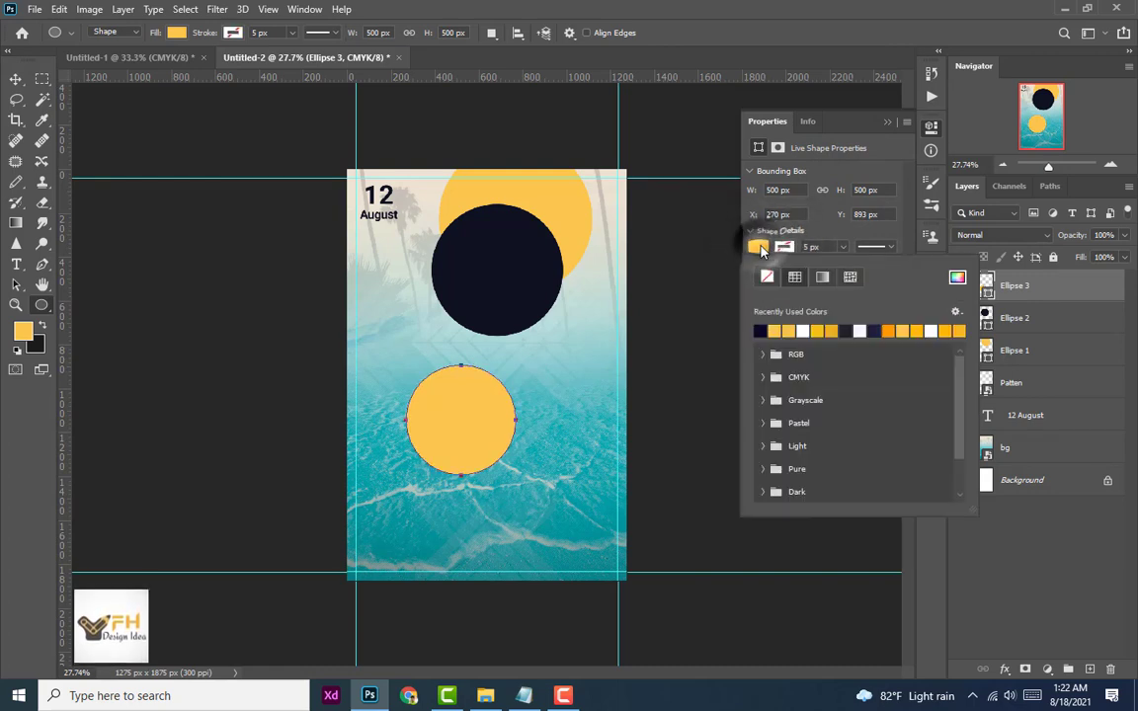
pyautogui.click(803, 331)
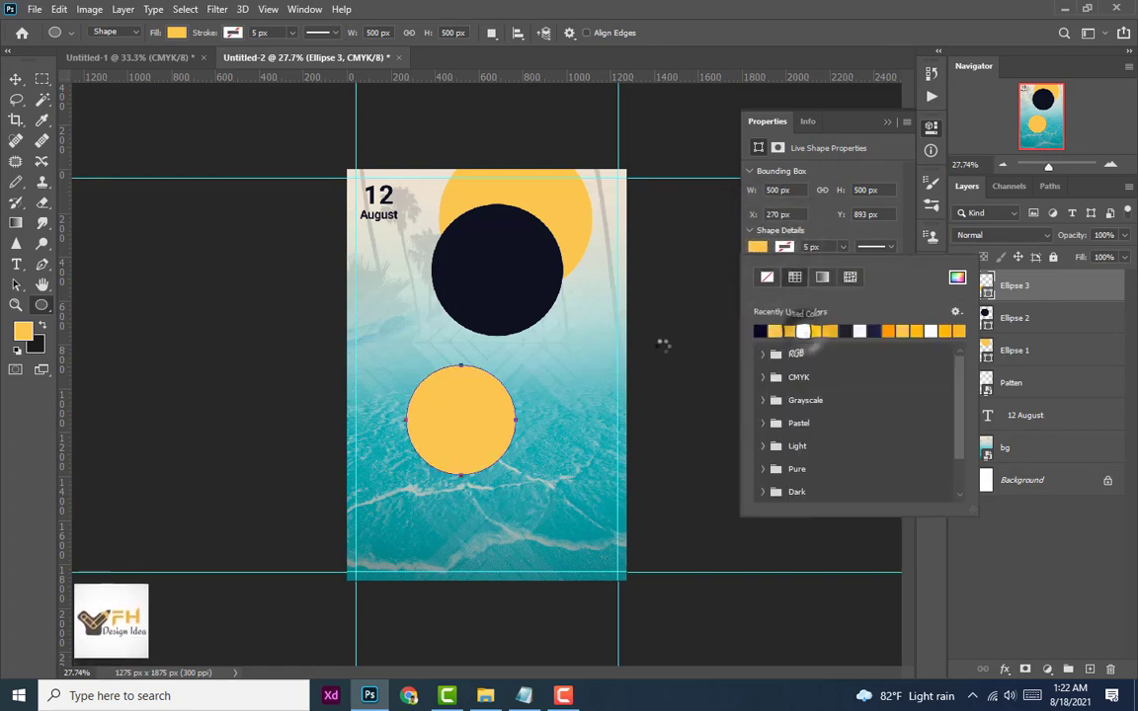
pyautogui.click(15, 79)
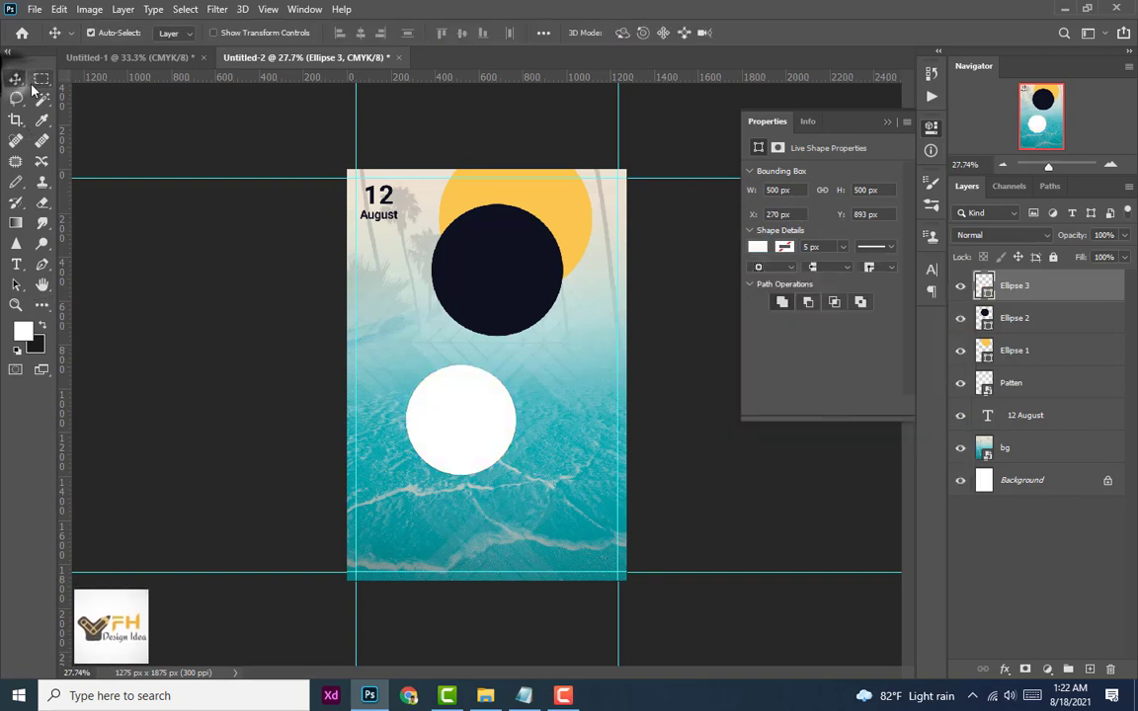
# Step: Place the white circle inside the navy circle to form a ring at the flyer's left edge
pyautogui.moveTo(457, 447); pyautogui.dragTo(402, 401)
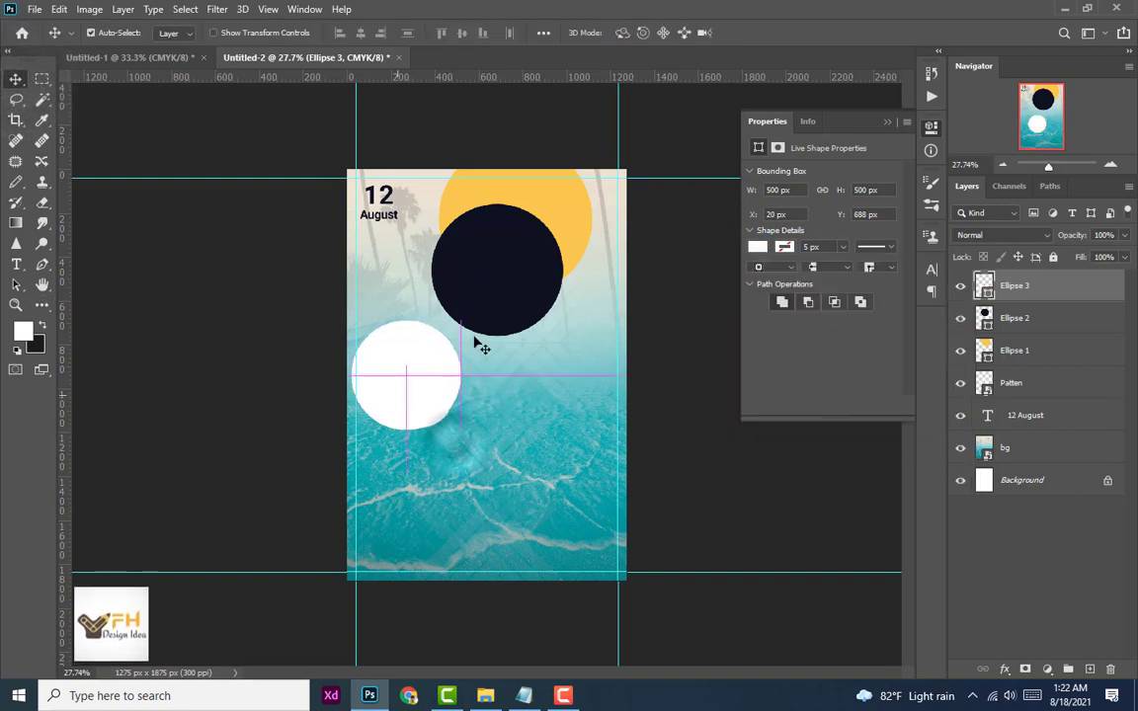
pyautogui.moveTo(500, 291); pyautogui.dragTo(430, 385)
pyautogui.moveTo(537, 252)
pyautogui.mouseDown()
pyautogui.moveTo(580, 432)
pyautogui.moveTo(528, 483)
pyautogui.mouseUp()
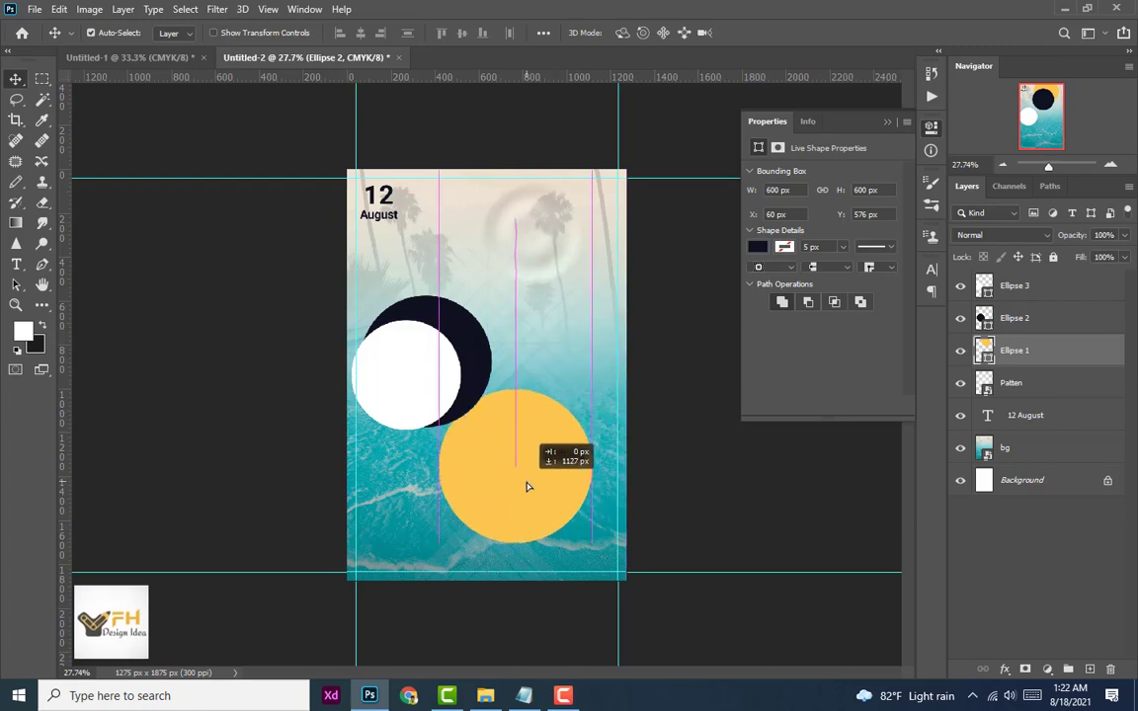
pyautogui.moveTo(472, 376)
pyautogui.mouseDown()
pyautogui.moveTo(415, 392)
pyautogui.moveTo(374, 382)
pyautogui.mouseUp()
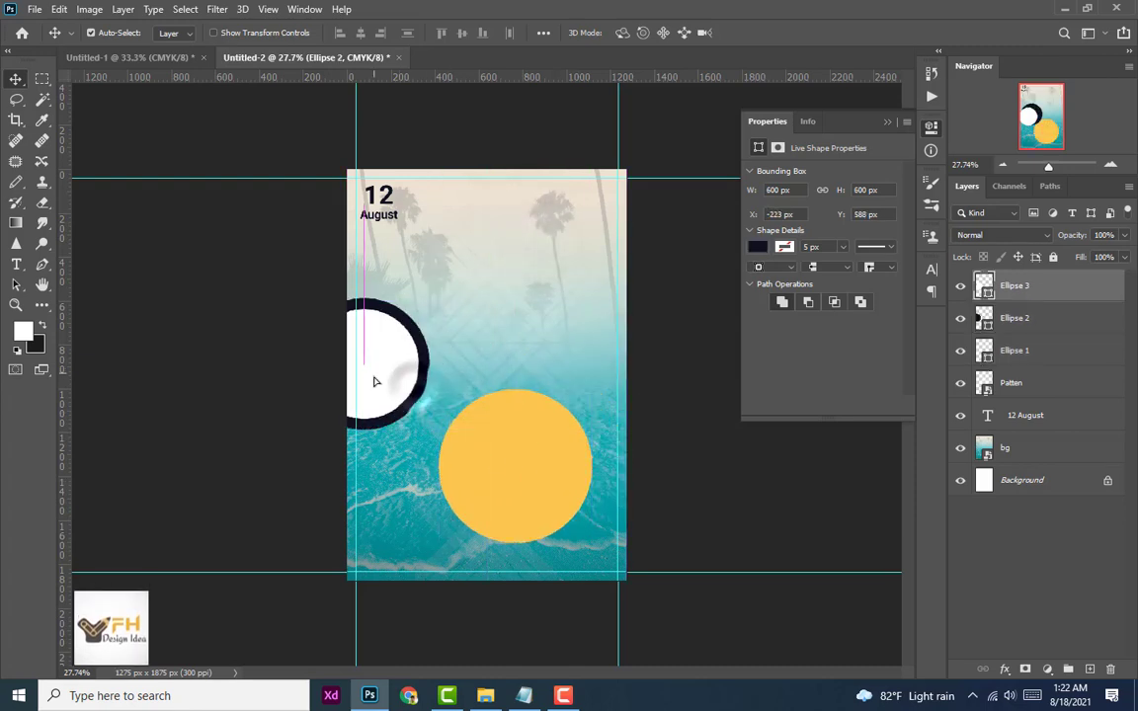
# Step: Centre the yellow circle horizontally below the date and bring in 333ffffff.jpg
pyautogui.moveTo(511, 465)
pyautogui.mouseDown()
pyautogui.moveTo(483, 336)
pyautogui.moveTo(493, 341)
pyautogui.mouseUp()
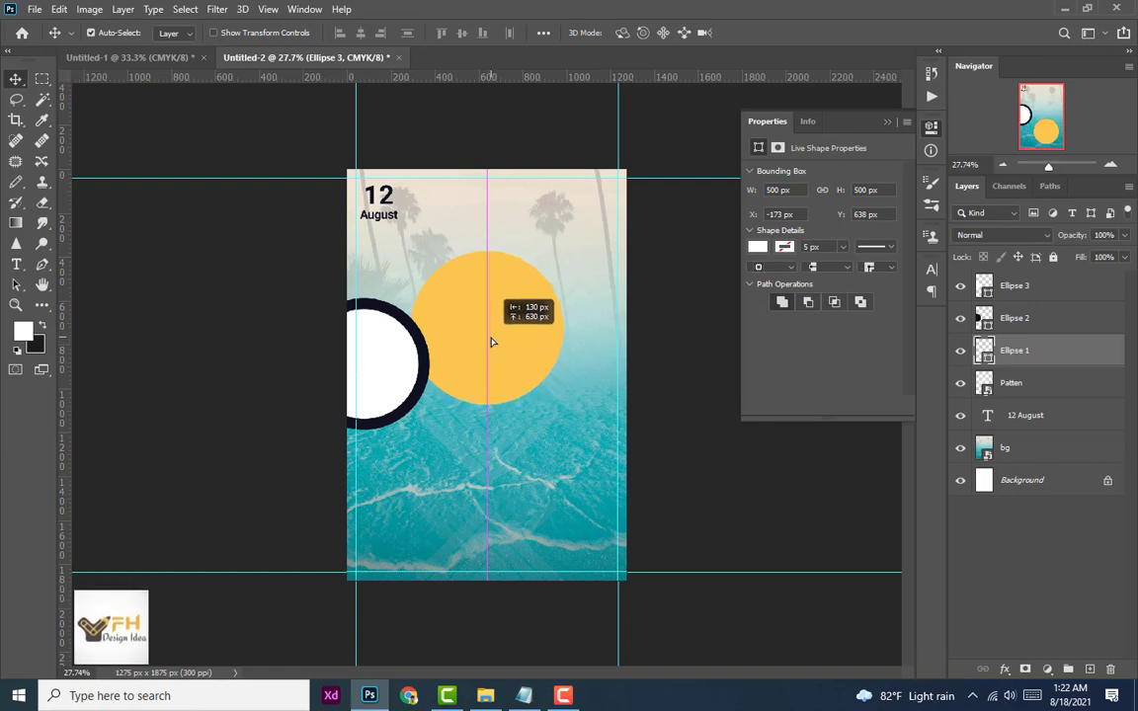
pyautogui.moveTo(491, 343); pyautogui.dragTo(504, 347)
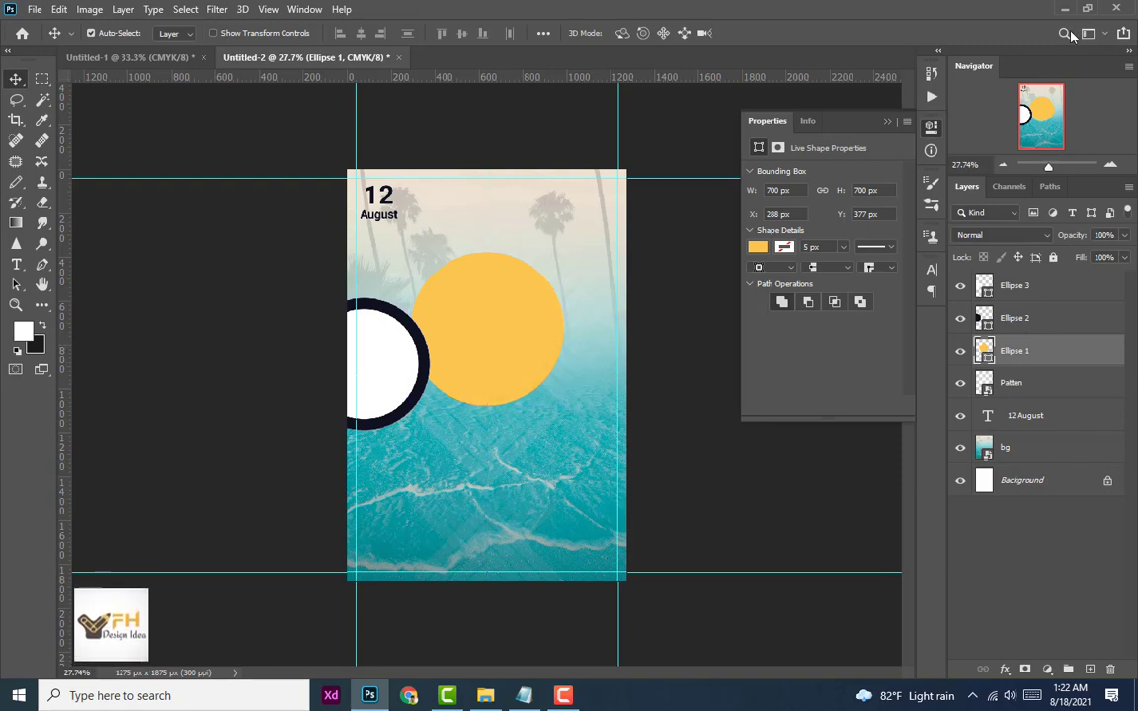
pyautogui.click(485, 696)
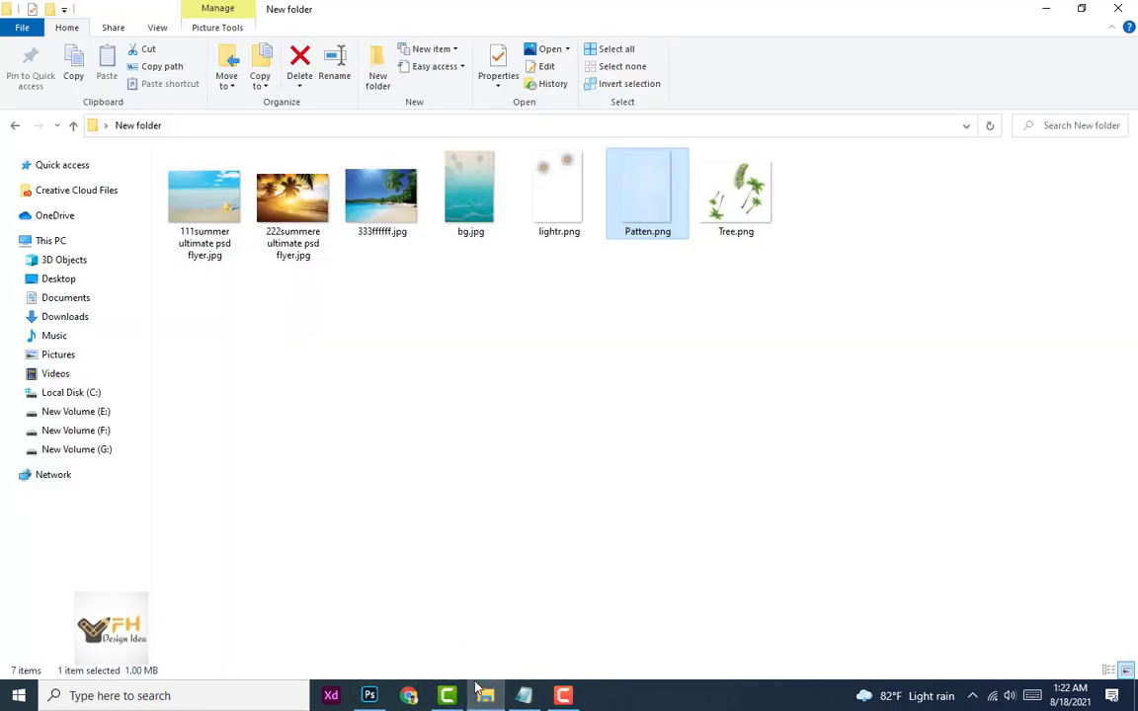
pyautogui.moveTo(378, 208); pyautogui.dragTo(369, 697)
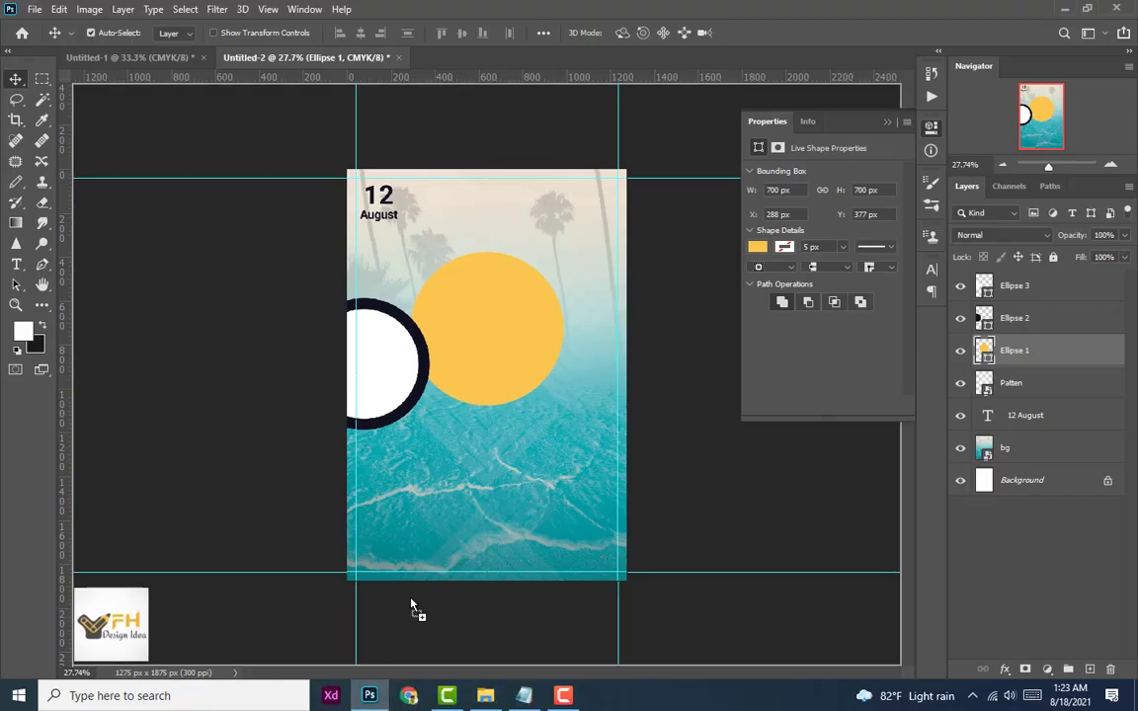
# Step: Place the 333ffffff.jpg beach photo and clip it into the yellow circle
pyautogui.moveTo(368, 697)
pyautogui.mouseDown()
pyautogui.moveTo(491, 343)
pyautogui.moveTo(490, 299)
pyautogui.mouseUp()
pyautogui.press('Return')
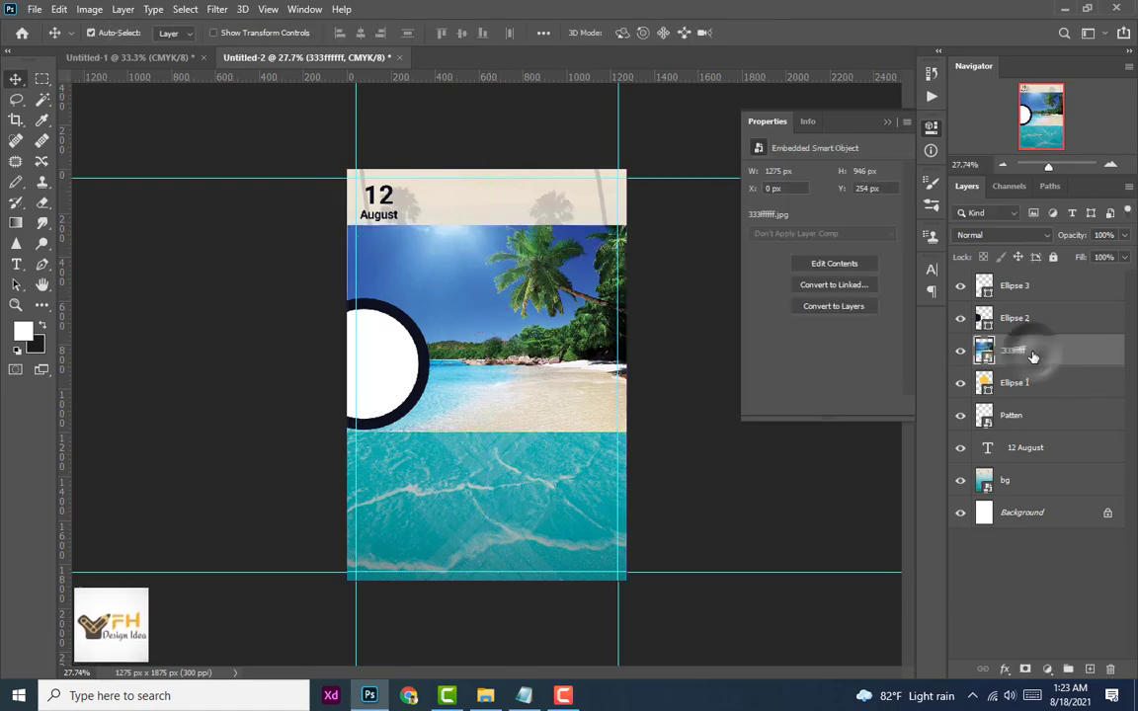
pyautogui.rightClick(1032, 355)
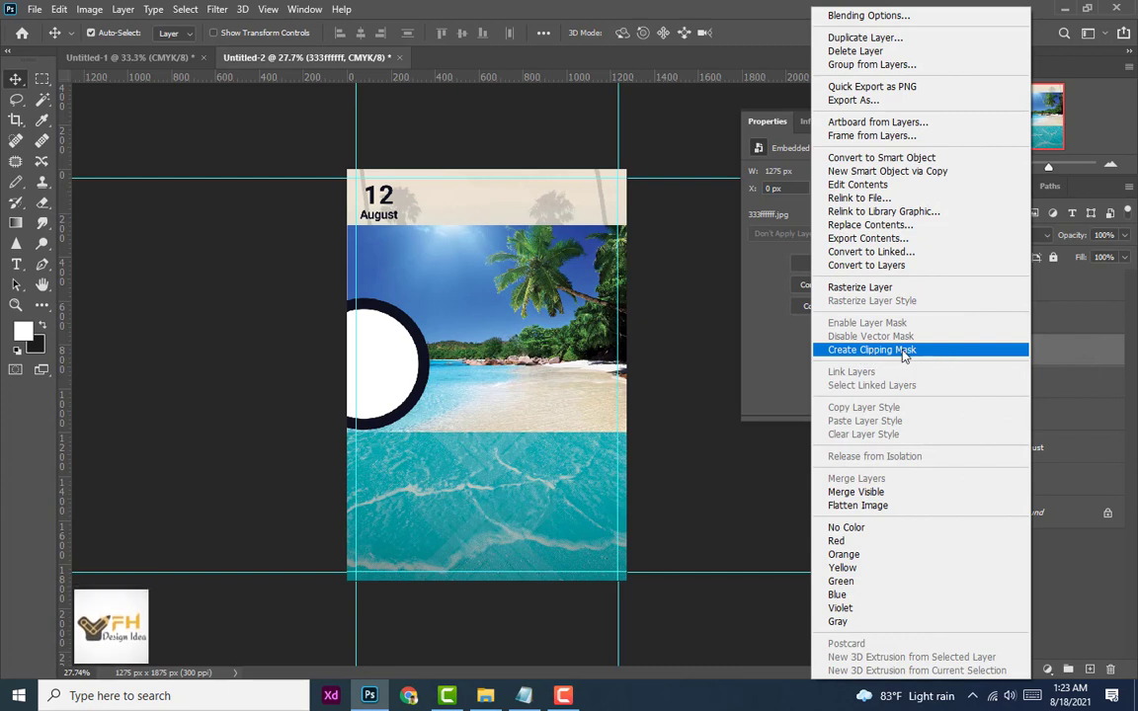
pyautogui.click(903, 352)
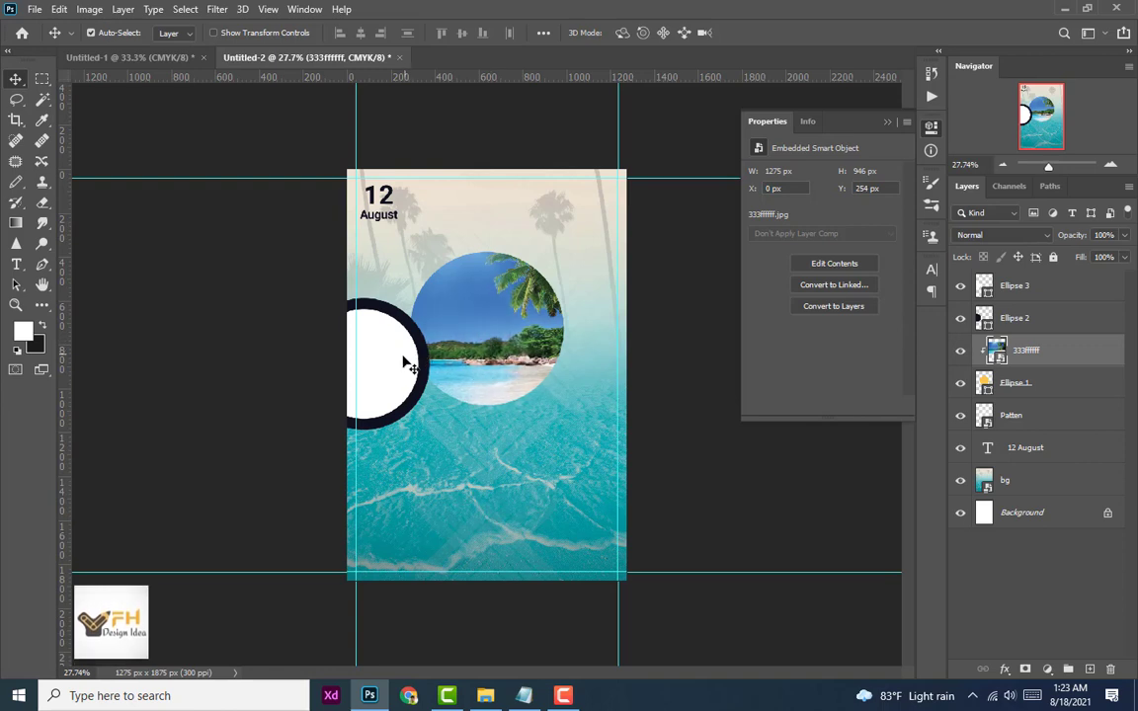
# Step: Move the white circle aside, centre the navy circle over the photo, and bring in the sunset photo
pyautogui.moveTo(405, 364); pyautogui.dragTo(407, 486)
pyautogui.moveTo(388, 371)
pyautogui.mouseDown()
pyautogui.moveTo(458, 376)
pyautogui.moveTo(510, 353)
pyautogui.mouseUp()
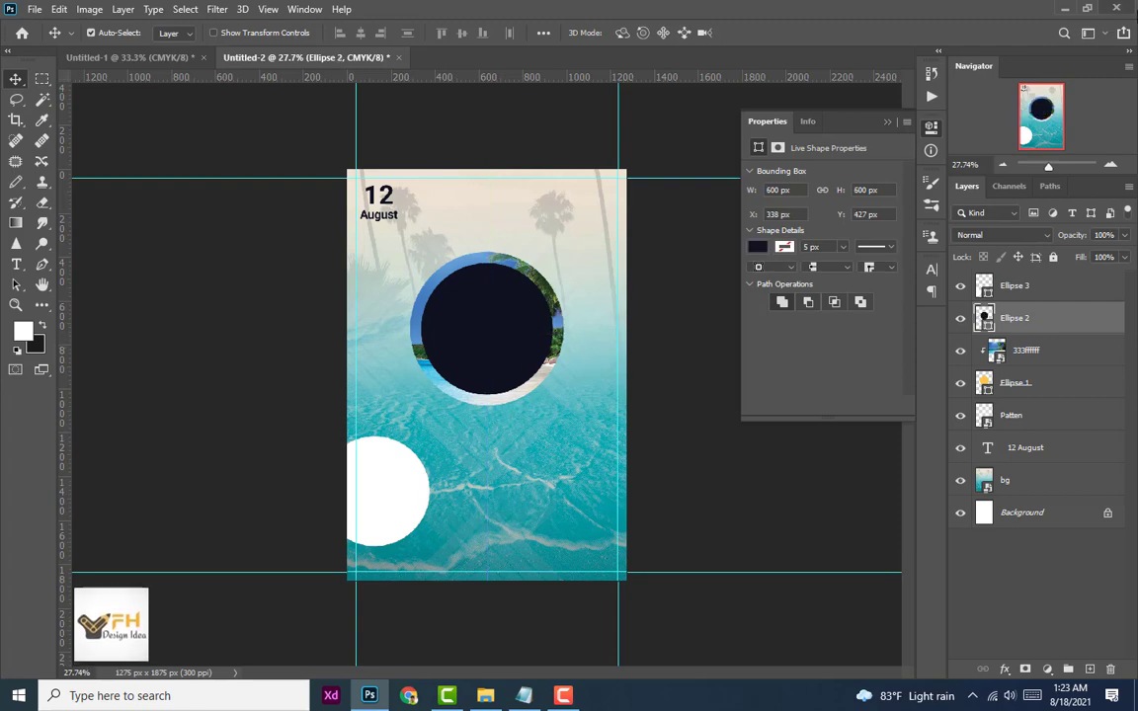
pyautogui.click(1067, 9)
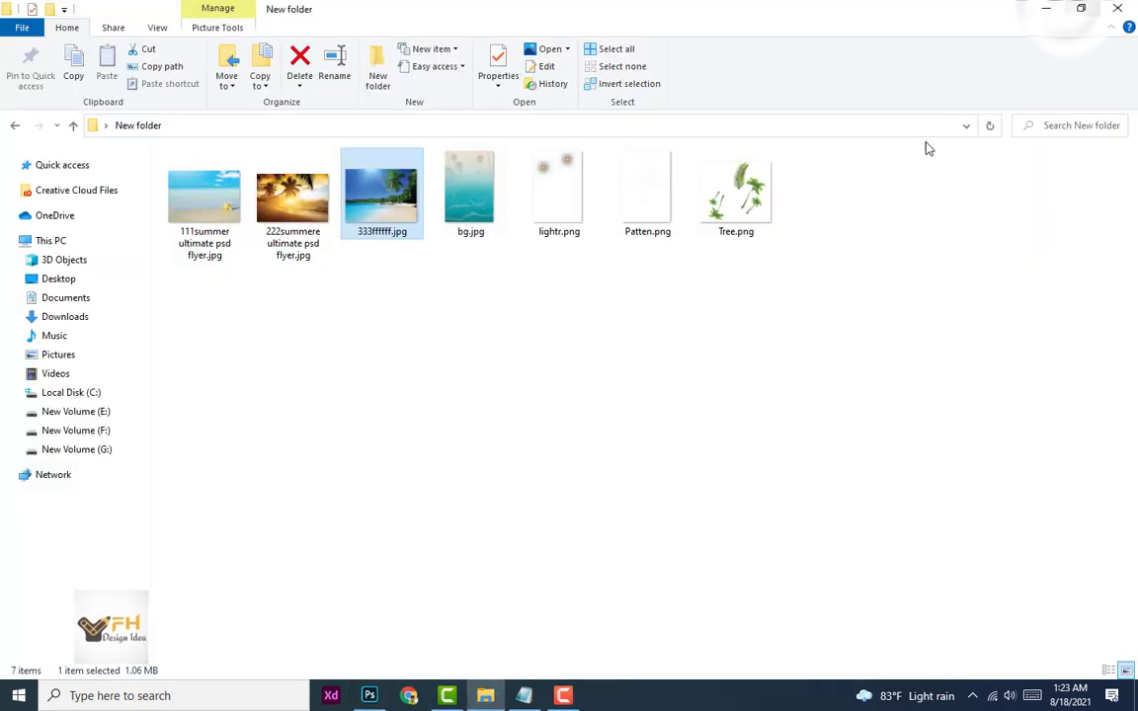
pyautogui.moveTo(296, 213)
pyautogui.mouseDown()
pyautogui.moveTo(330, 269)
pyautogui.moveTo(370, 691)
pyautogui.moveTo(494, 307)
pyautogui.mouseUp()
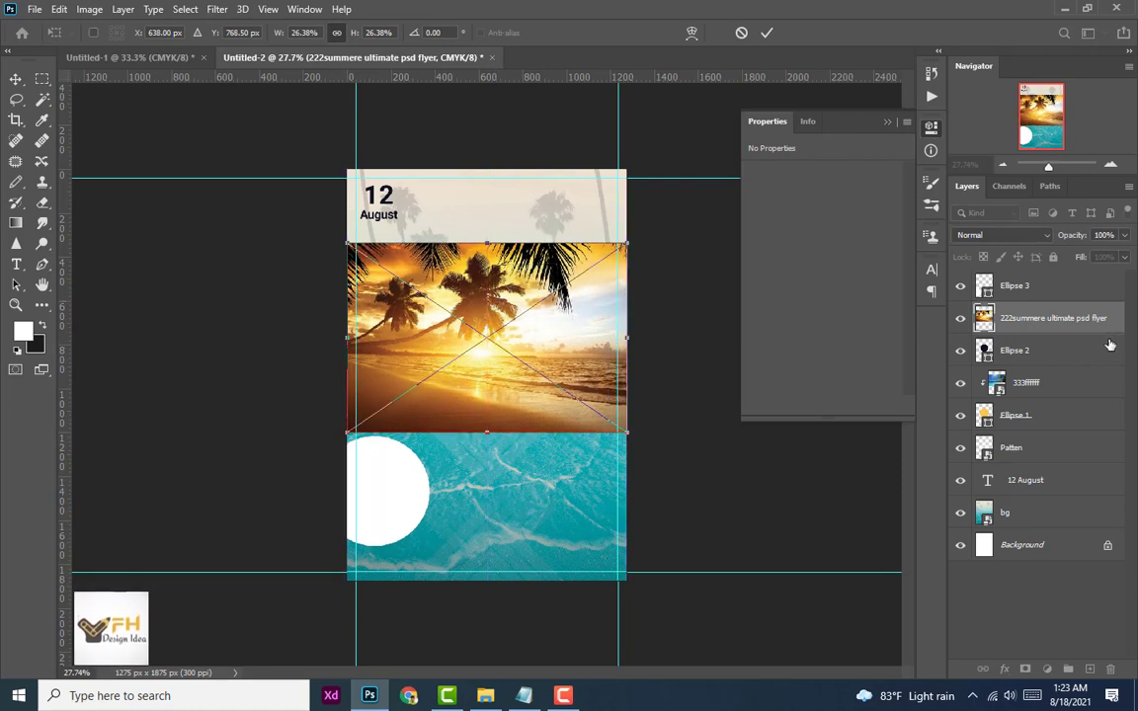
# Step: Commit the sunset photo, clip it into the navy circle, and centre the white circle over it
pyautogui.press('Return')
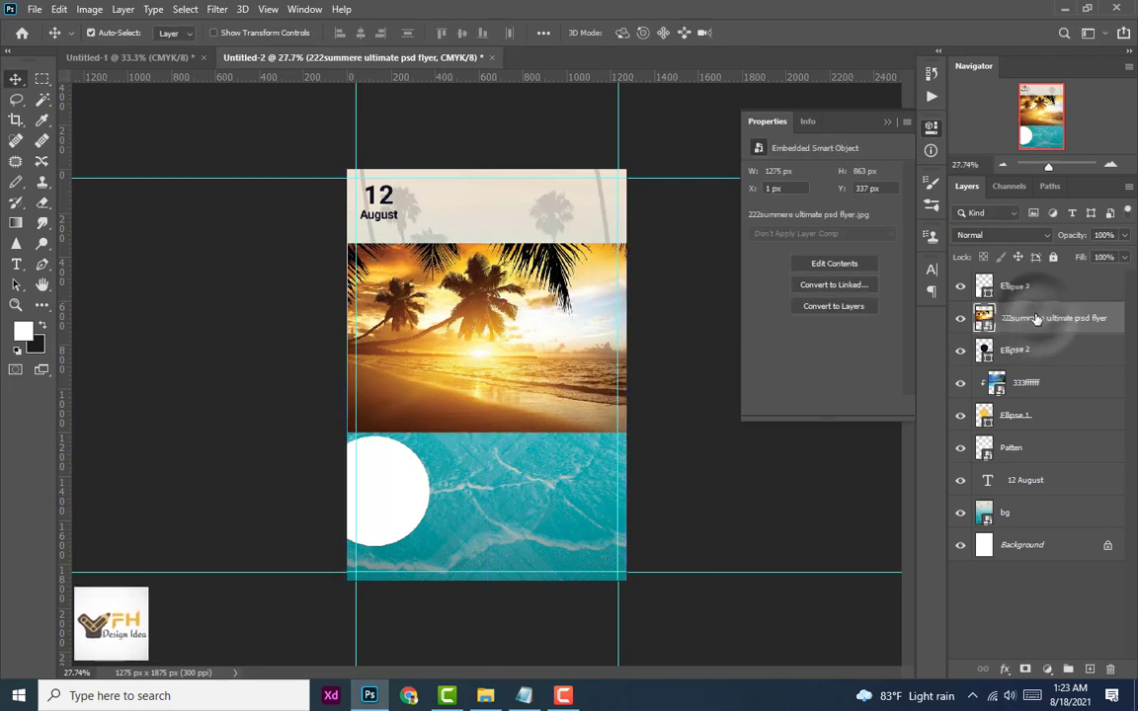
pyautogui.rightClick(1034, 318)
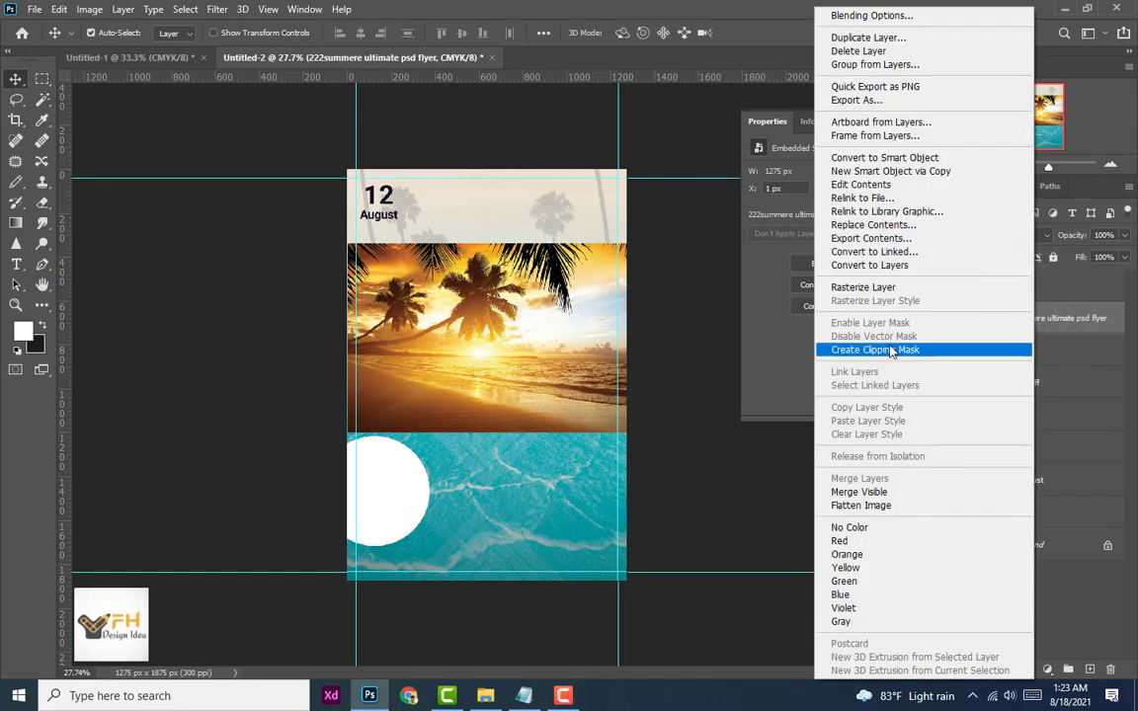
pyautogui.click(905, 351)
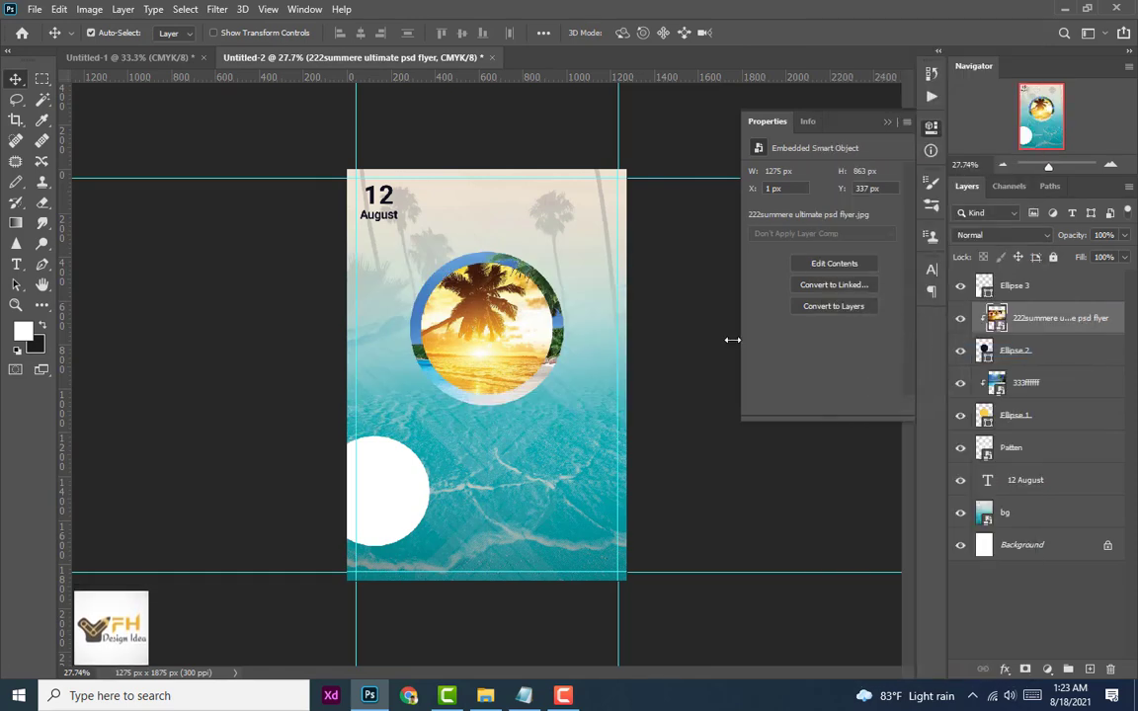
pyautogui.moveTo(412, 479); pyautogui.dragTo(496, 335)
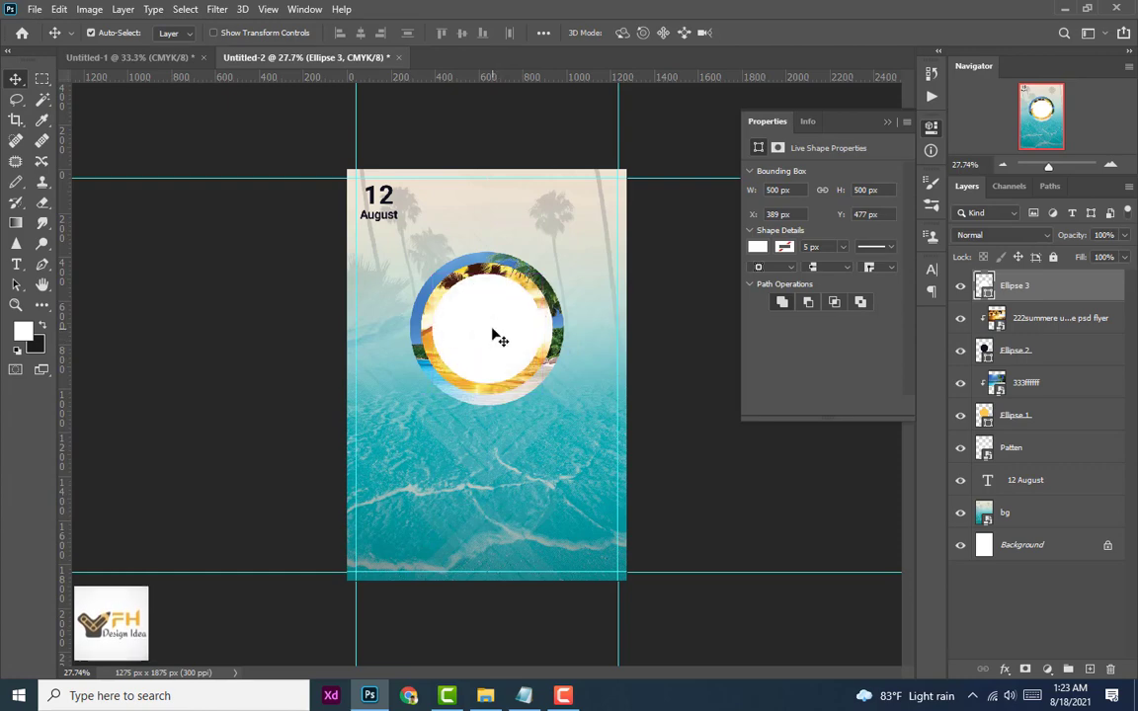
# Step: Drag the 111summer starfish beach photo from the image folder onto the flyer
pyautogui.click(1062, 8)
pyautogui.click(225, 247)
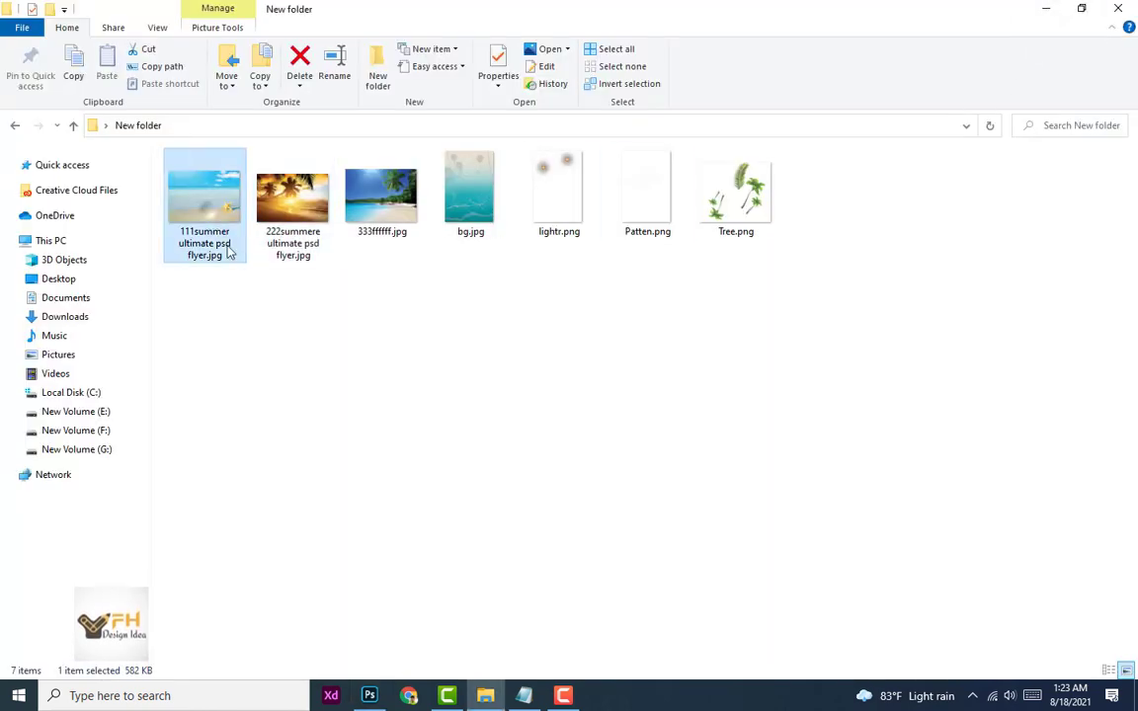
pyautogui.moveTo(228, 249); pyautogui.dragTo(365, 705)
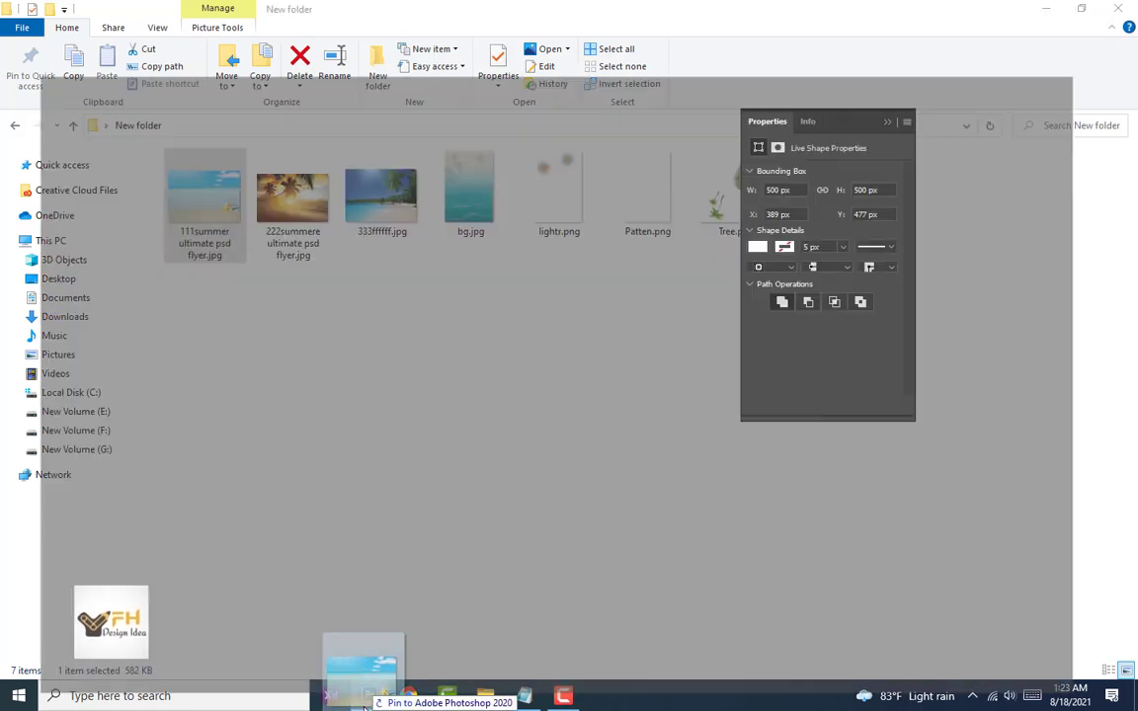
pyautogui.moveTo(364, 705)
pyautogui.mouseDown()
pyautogui.moveTo(472, 345)
pyautogui.moveTo(504, 327)
pyautogui.mouseUp()
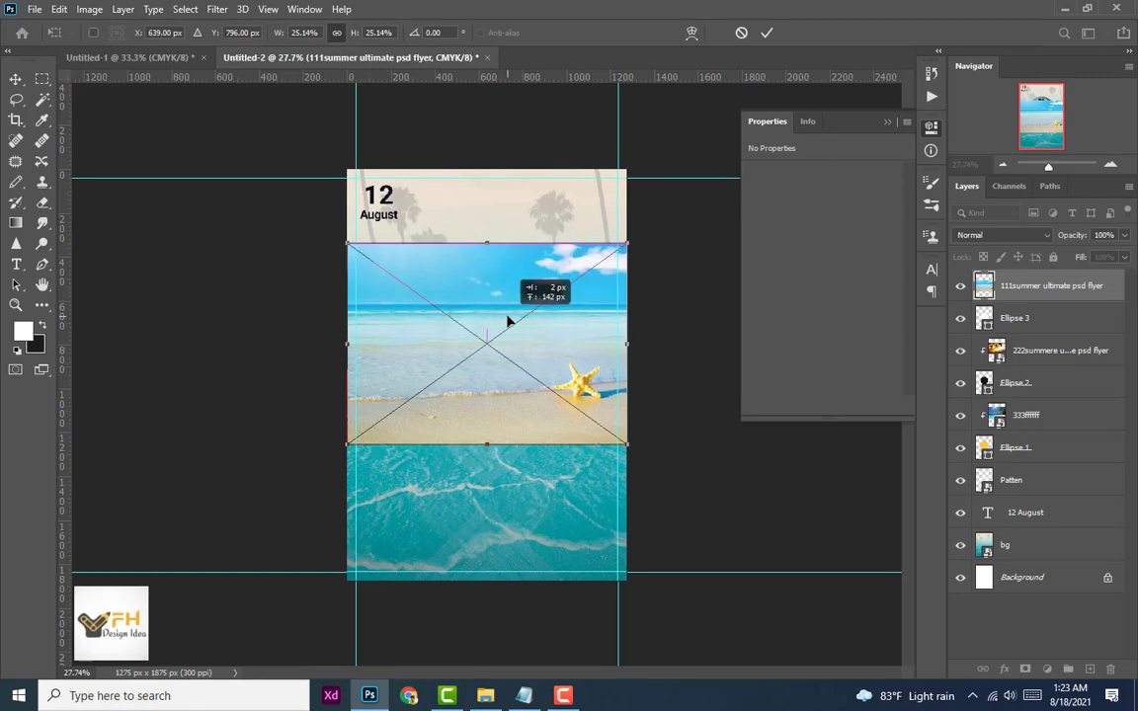
# Step: Commit the 111summer starfish photo and clip it into the white centre circle
pyautogui.moveTo(507, 323); pyautogui.dragTo(509, 330)
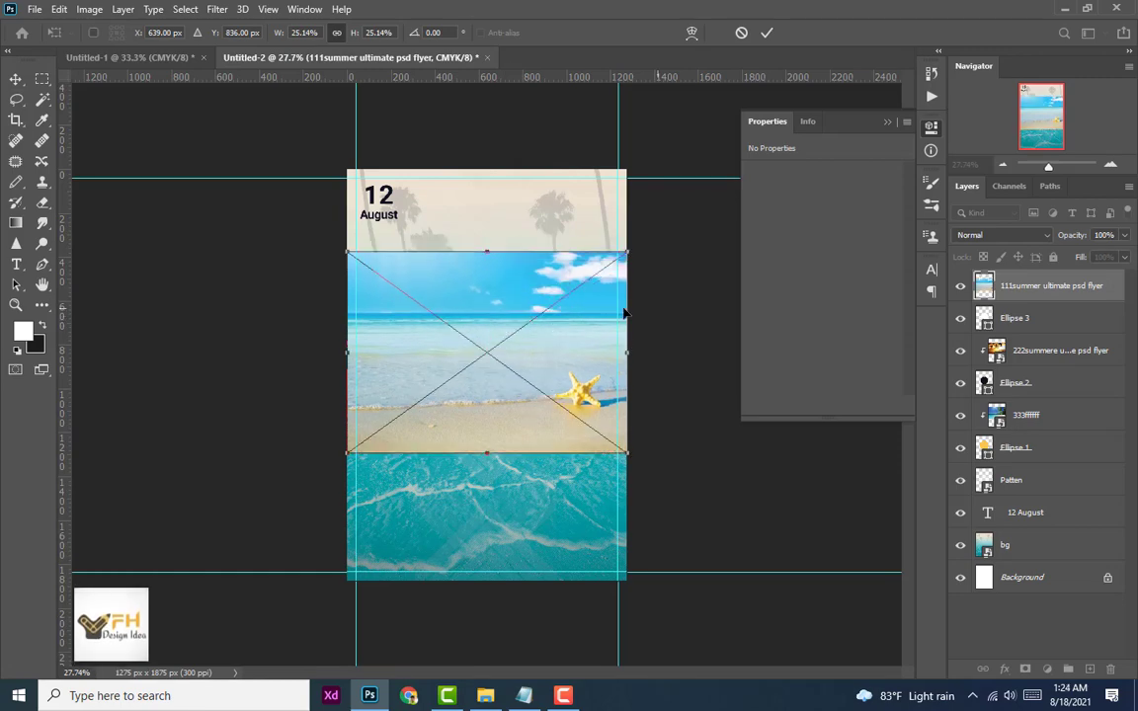
pyautogui.click(1034, 285)
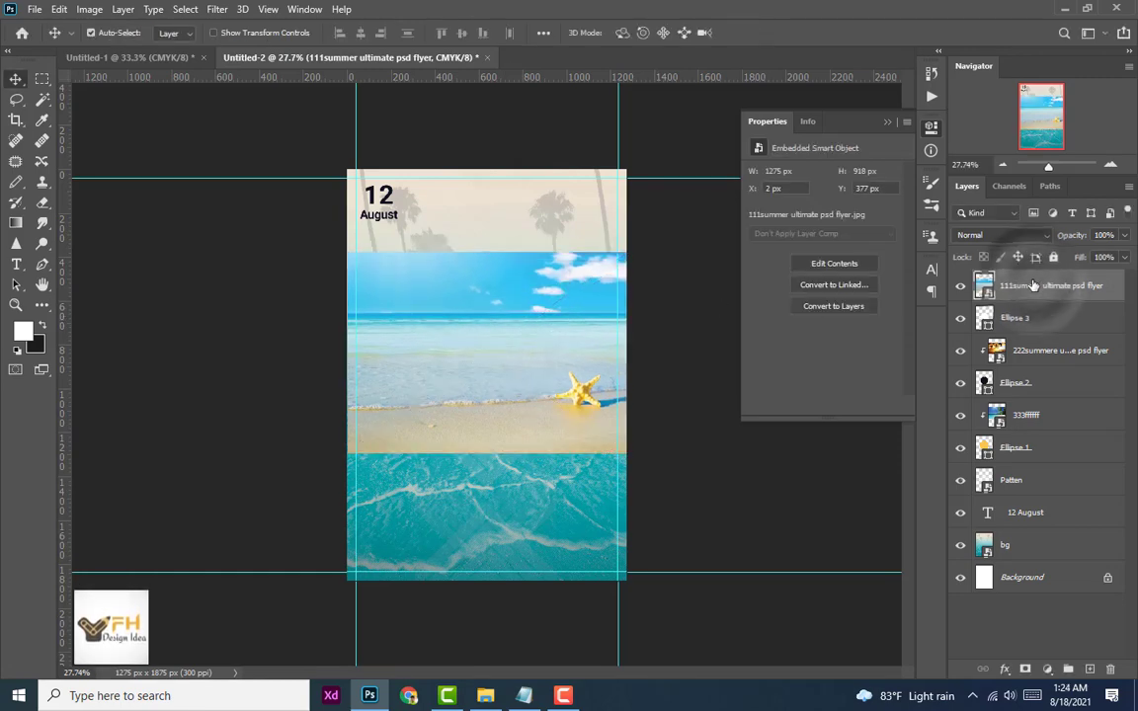
pyautogui.rightClick(1034, 286)
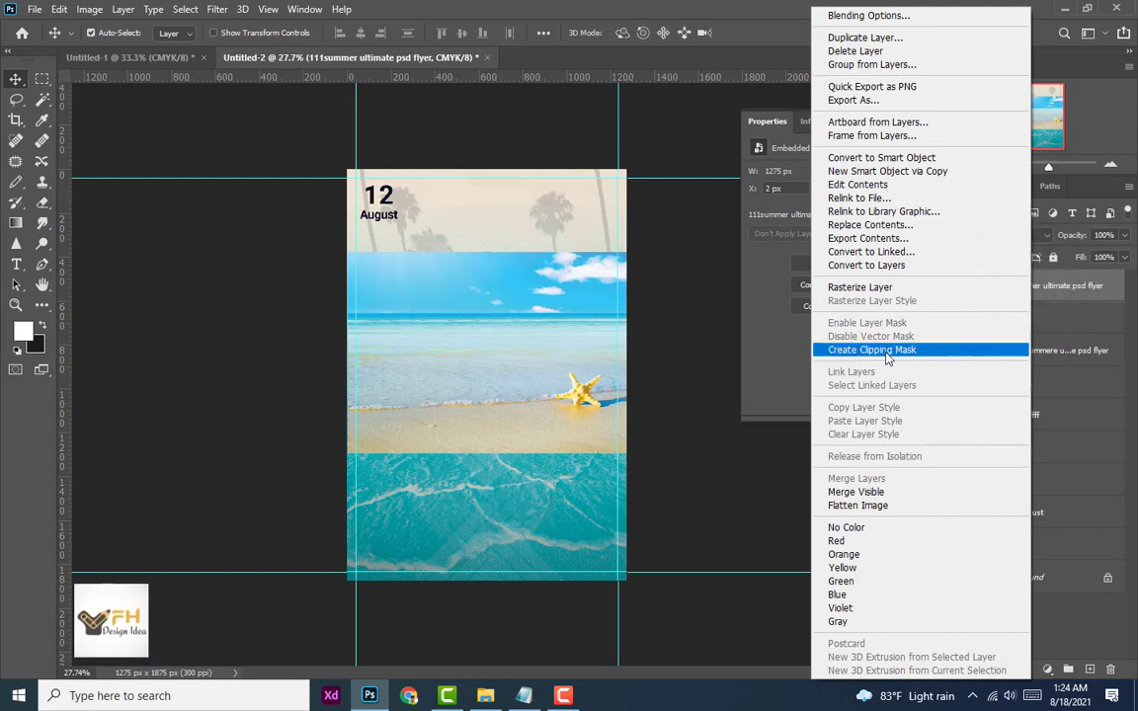
pyautogui.click(893, 351)
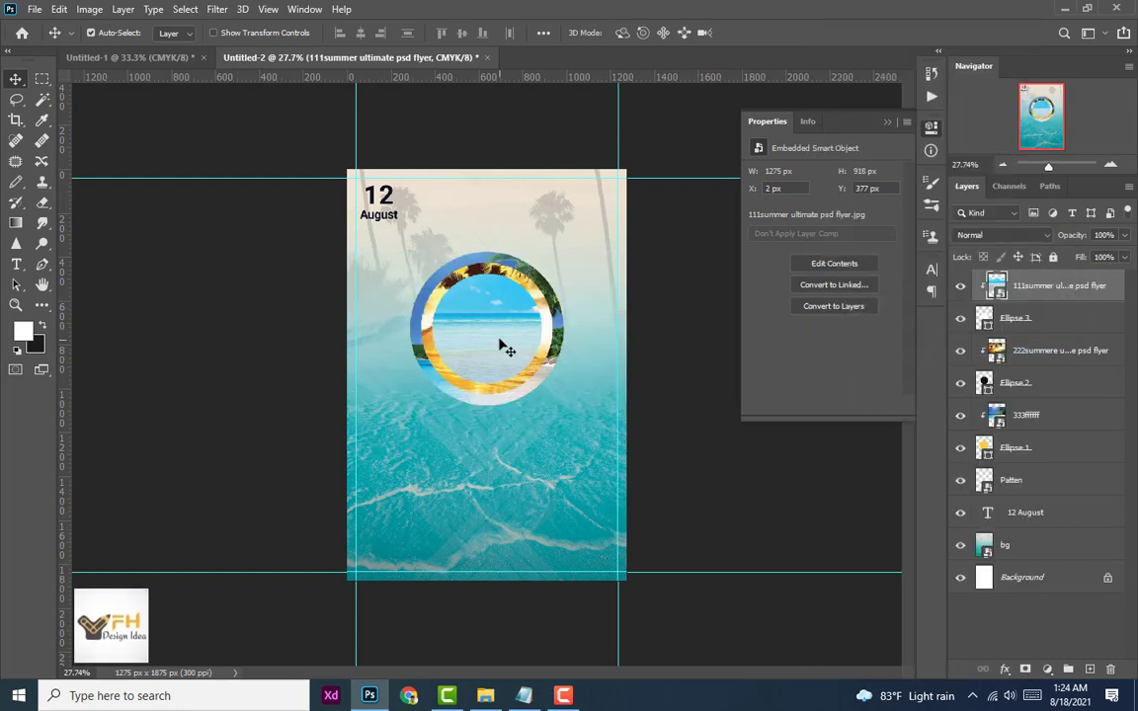
pyautogui.click(680, 407)
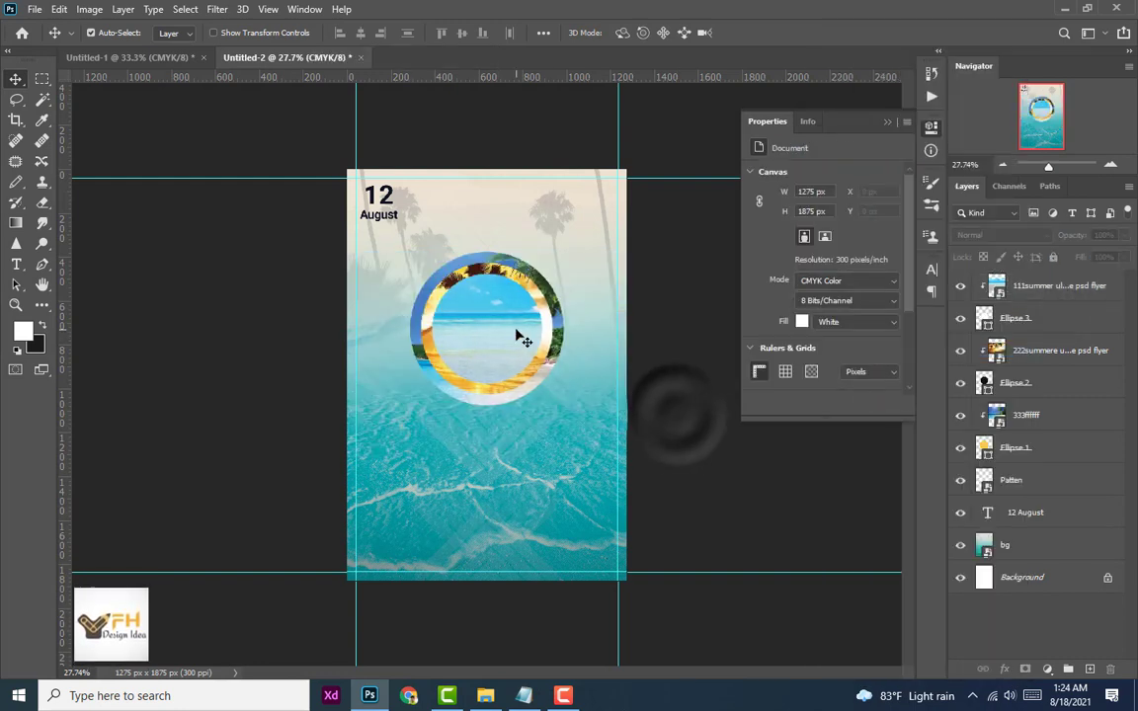
pyautogui.click(515, 370)
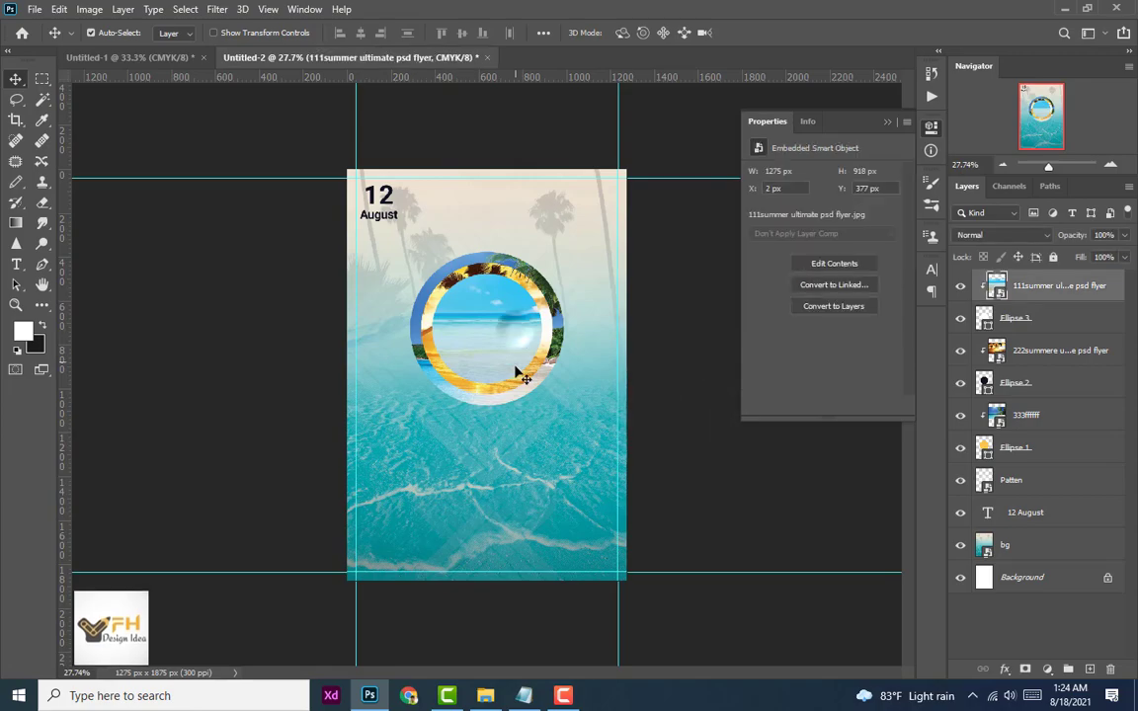
# Step: Add Tree.png to the flyer, order it below the photo circles, and raise the palms
pyautogui.click(485, 695)
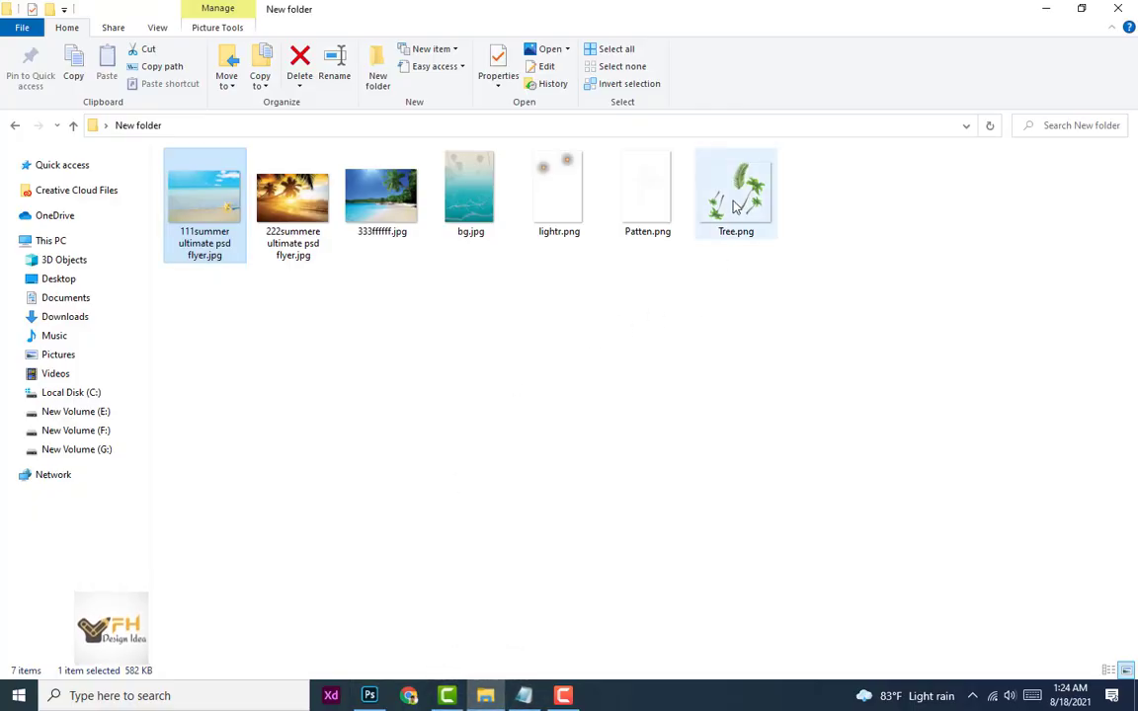
pyautogui.moveTo(736, 202); pyautogui.dragTo(390, 672)
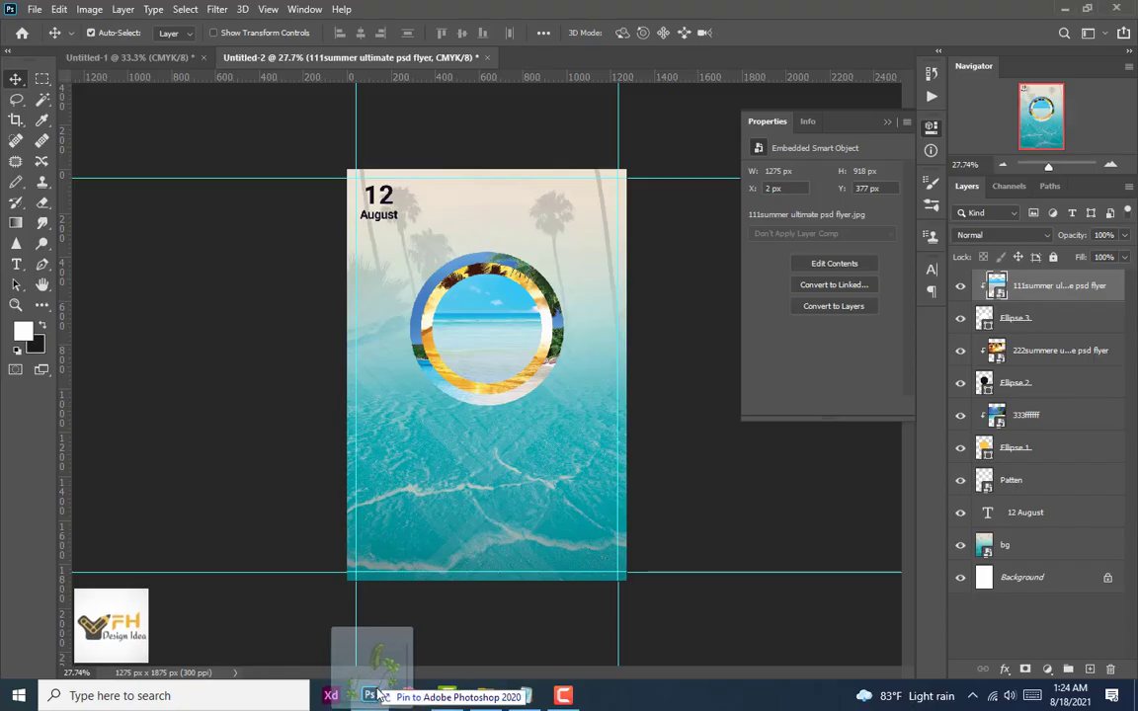
pyautogui.moveTo(390, 672); pyautogui.dragTo(470, 462)
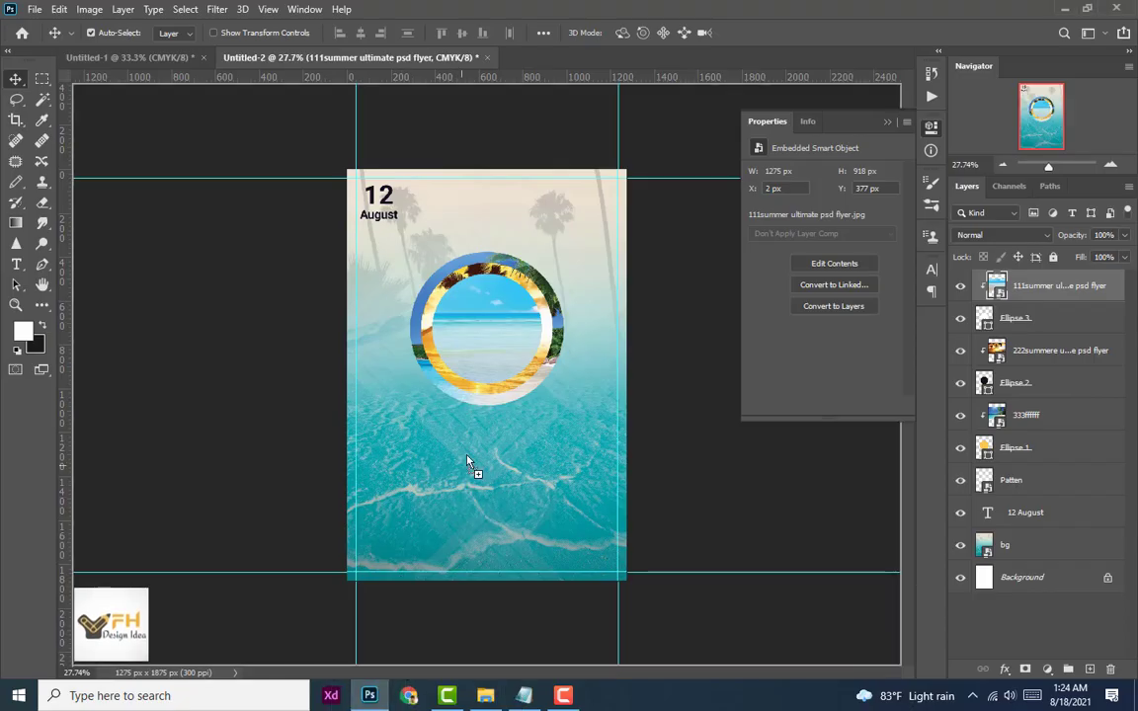
pyautogui.moveTo(473, 403); pyautogui.dragTo(512, 410)
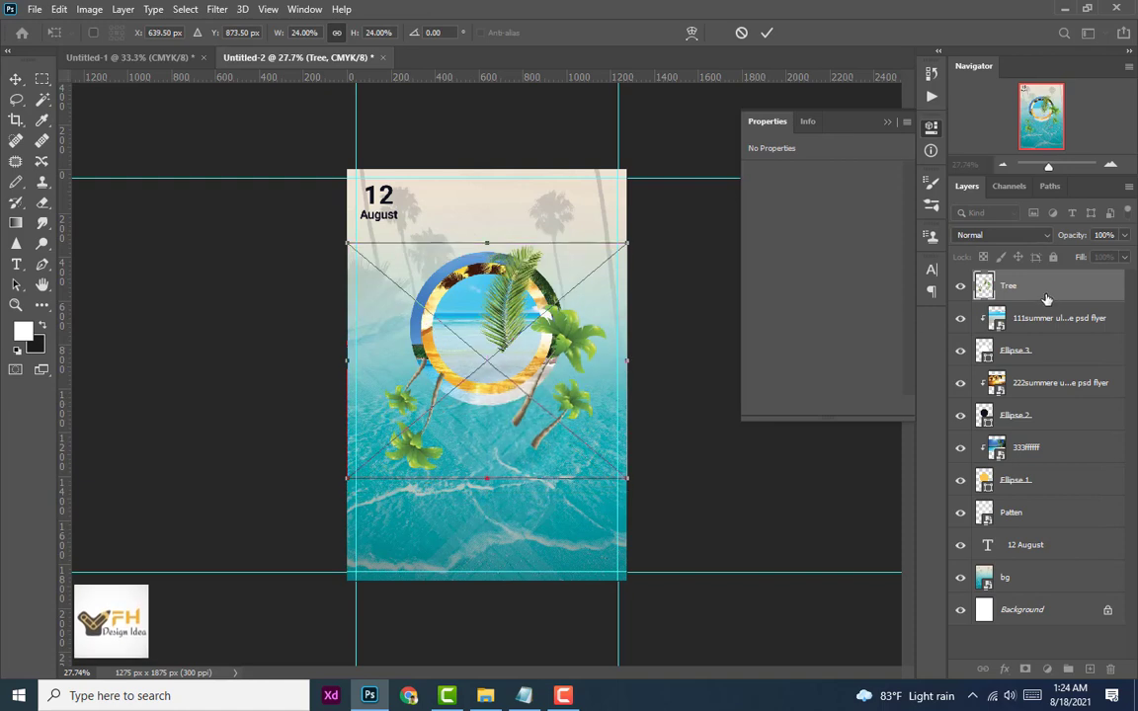
pyautogui.moveTo(1086, 288); pyautogui.dragTo(1033, 424)
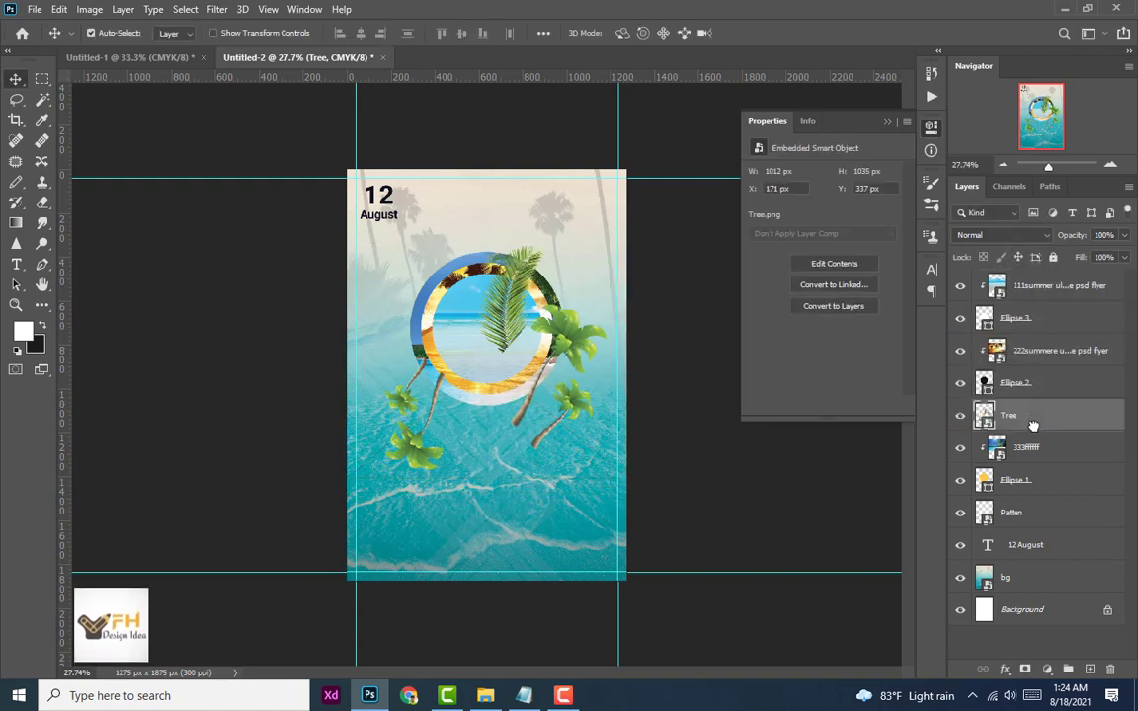
pyautogui.moveTo(584, 354); pyautogui.dragTo(595, 323)
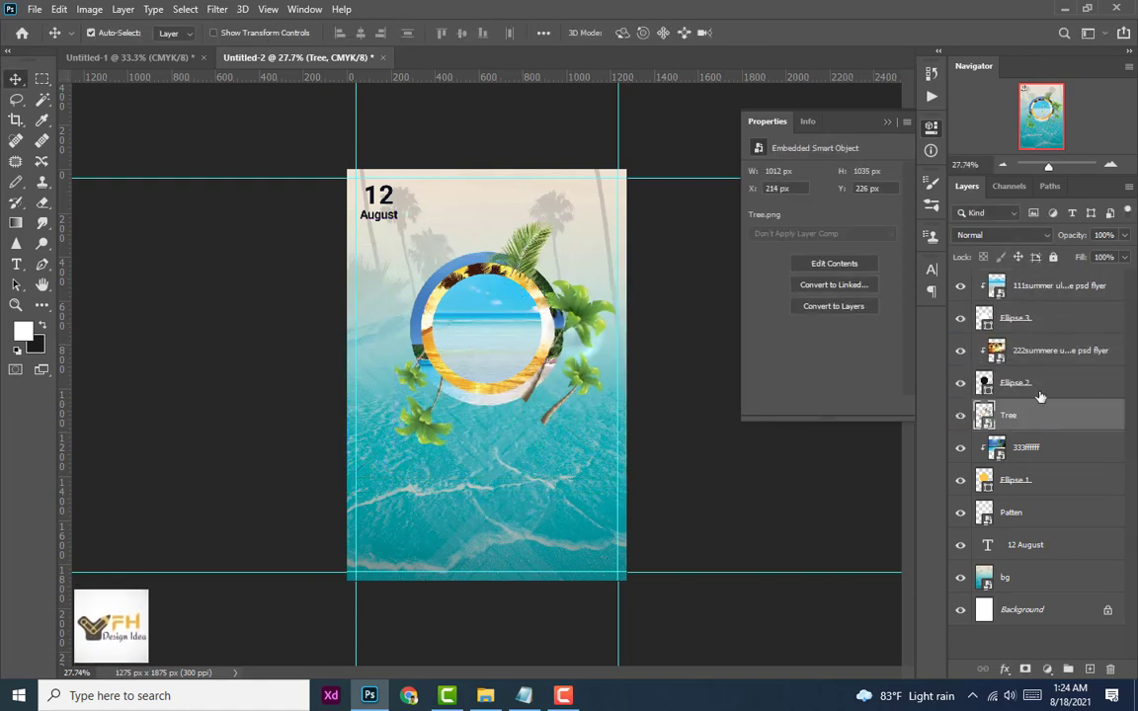
pyautogui.moveTo(1047, 409); pyautogui.dragTo(1044, 490)
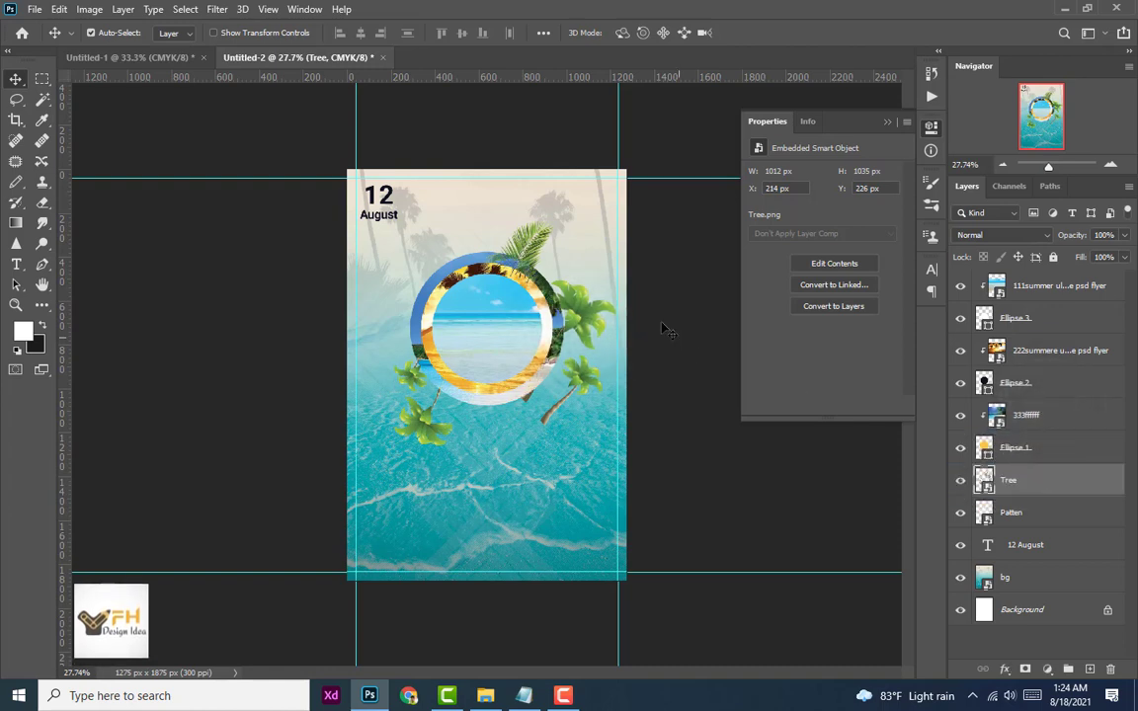
pyautogui.moveTo(596, 318); pyautogui.dragTo(583, 287)
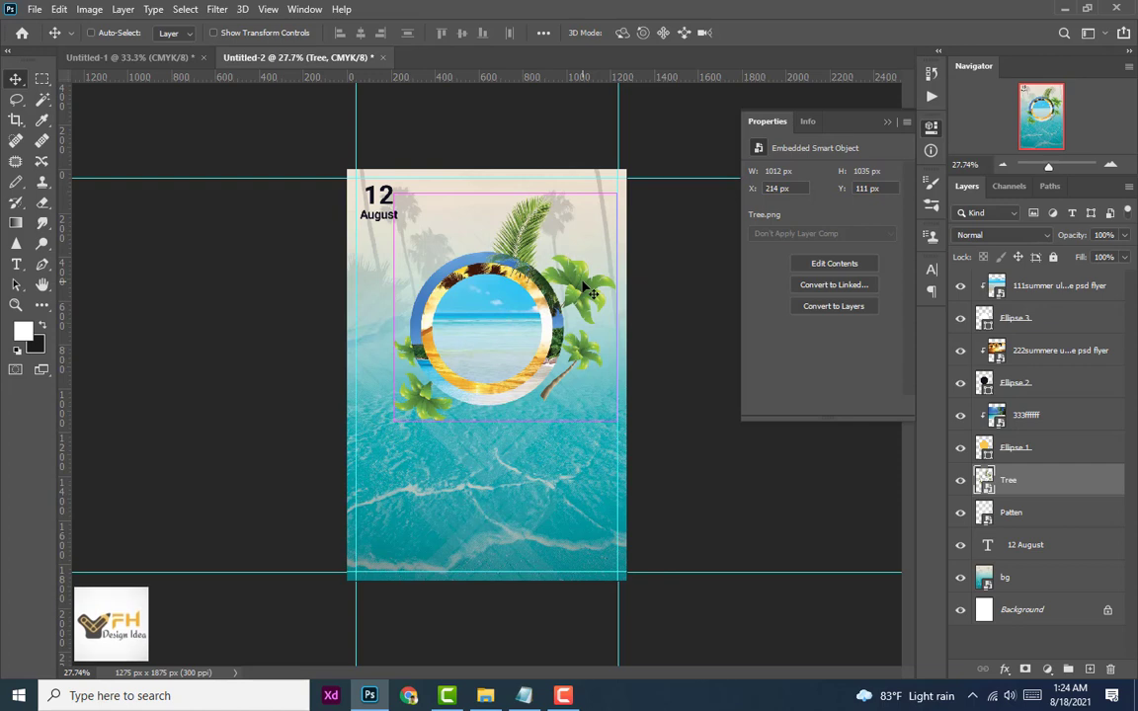
# Step: Scale the palm image down to about 863 × 914 px around the photo rings
pyautogui.hotkey('ctrl', 't')
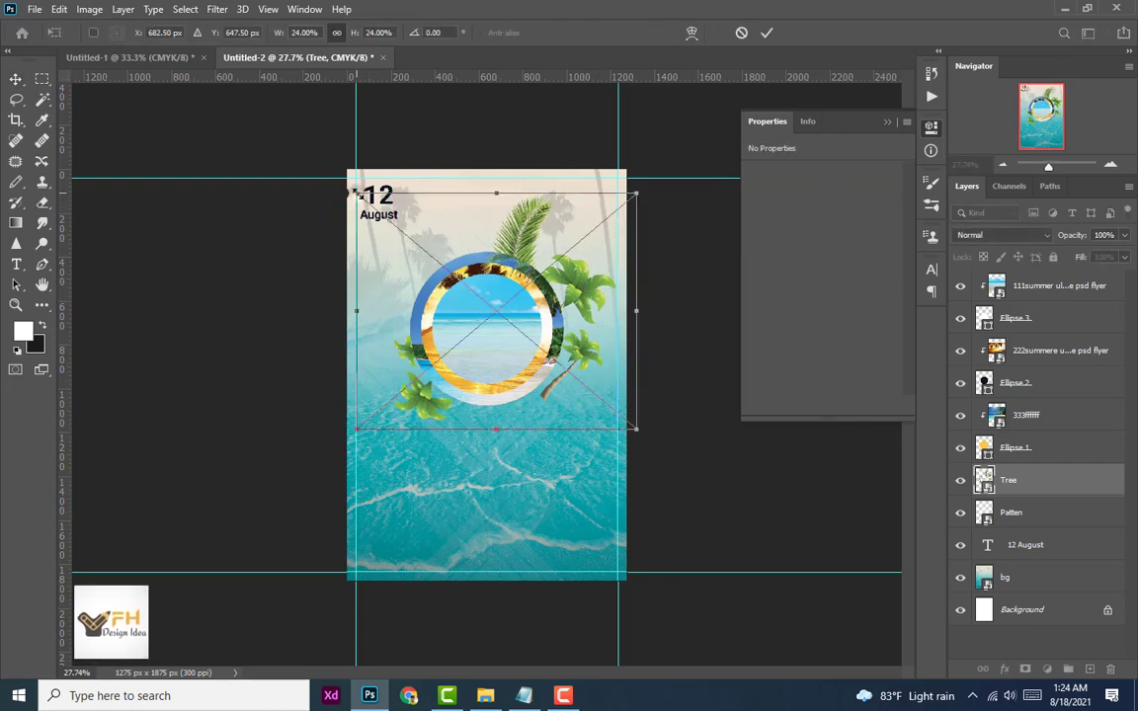
pyautogui.moveTo(358, 194); pyautogui.dragTo(379, 204)
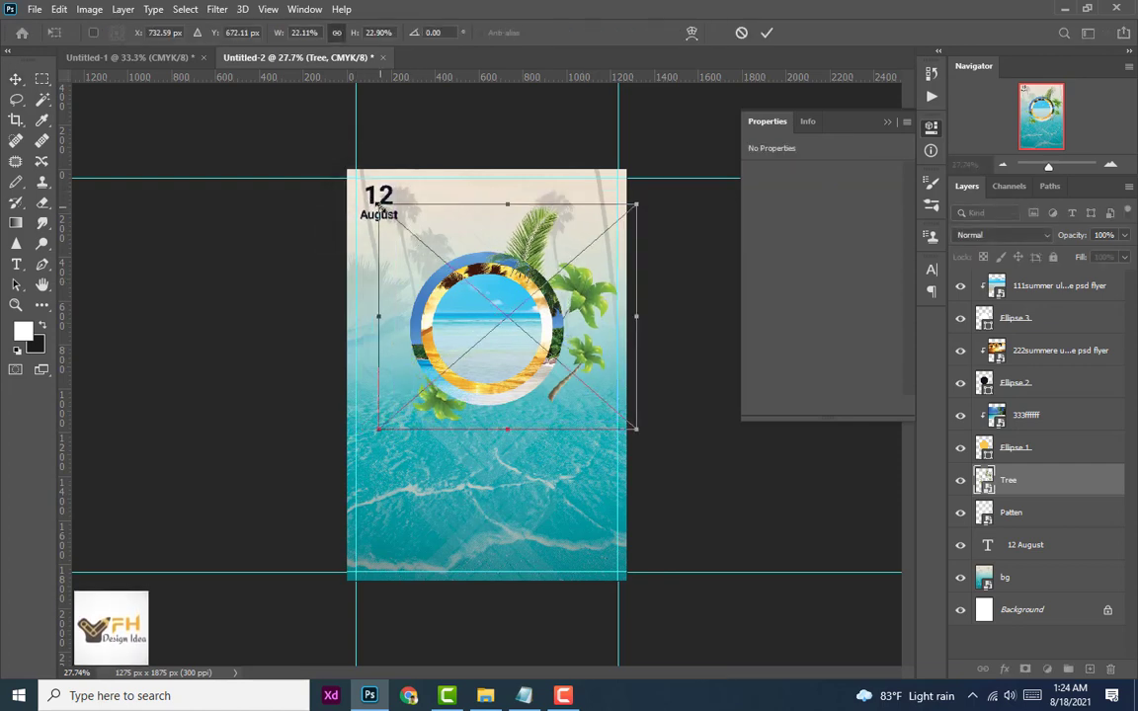
pyautogui.moveTo(380, 202)
pyautogui.mouseDown()
pyautogui.moveTo(520, 253)
pyautogui.moveTo(505, 244)
pyautogui.mouseUp()
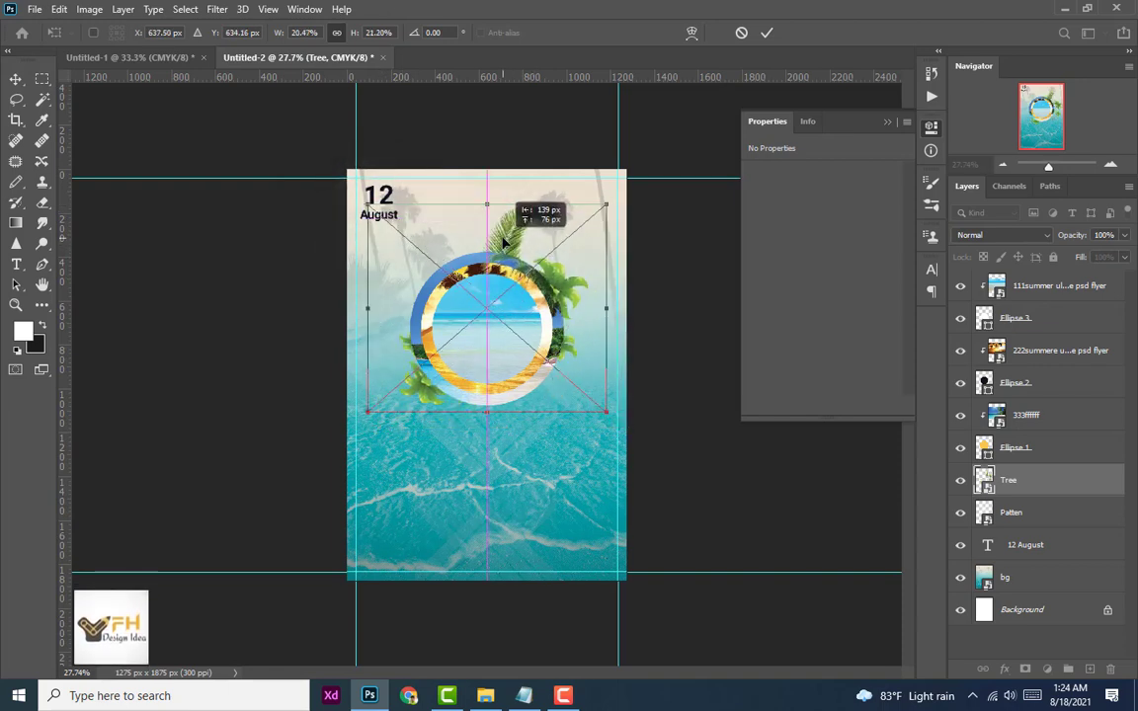
pyautogui.moveTo(505, 242); pyautogui.dragTo(505, 242)
pyautogui.press('Return')
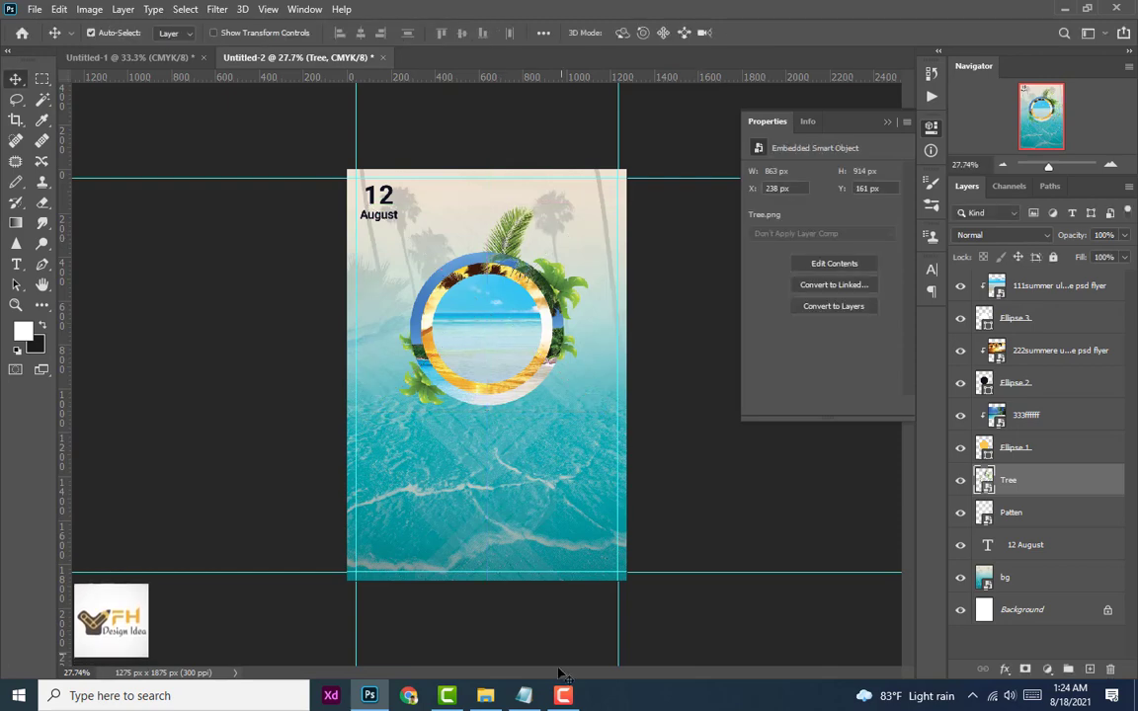
pyautogui.click(485, 695)
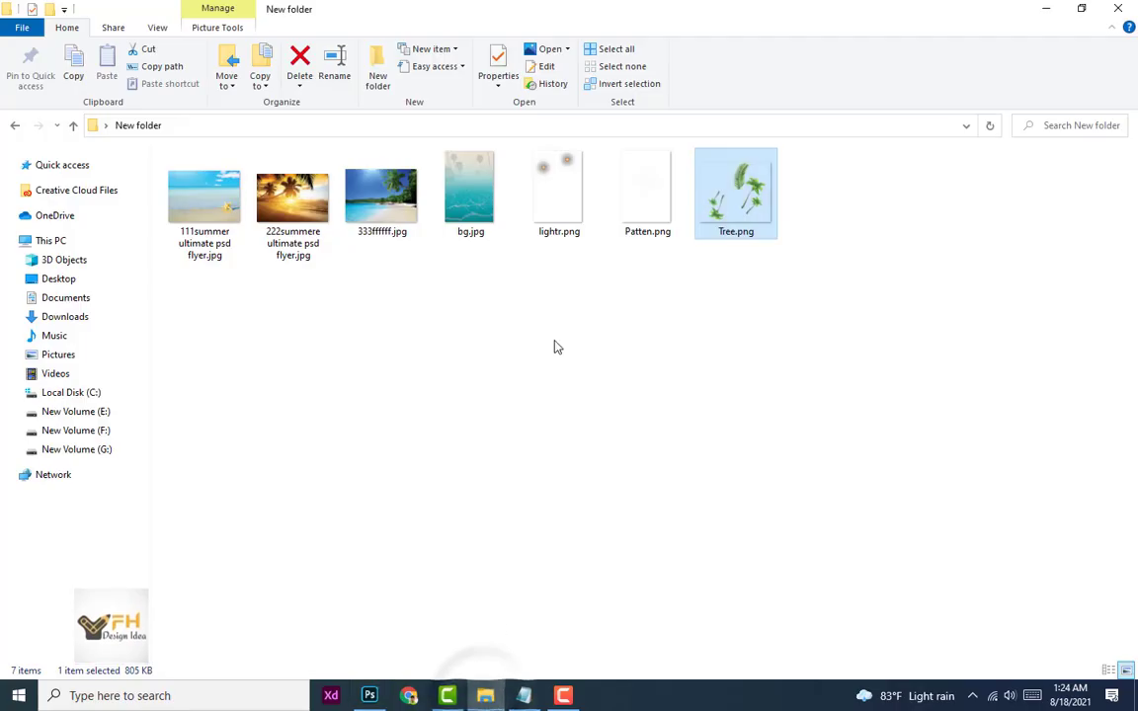
# Step: Drop lightr.png onto the flyer and place its layer just above Tree
pyautogui.moveTo(551, 213); pyautogui.dragTo(371, 694)
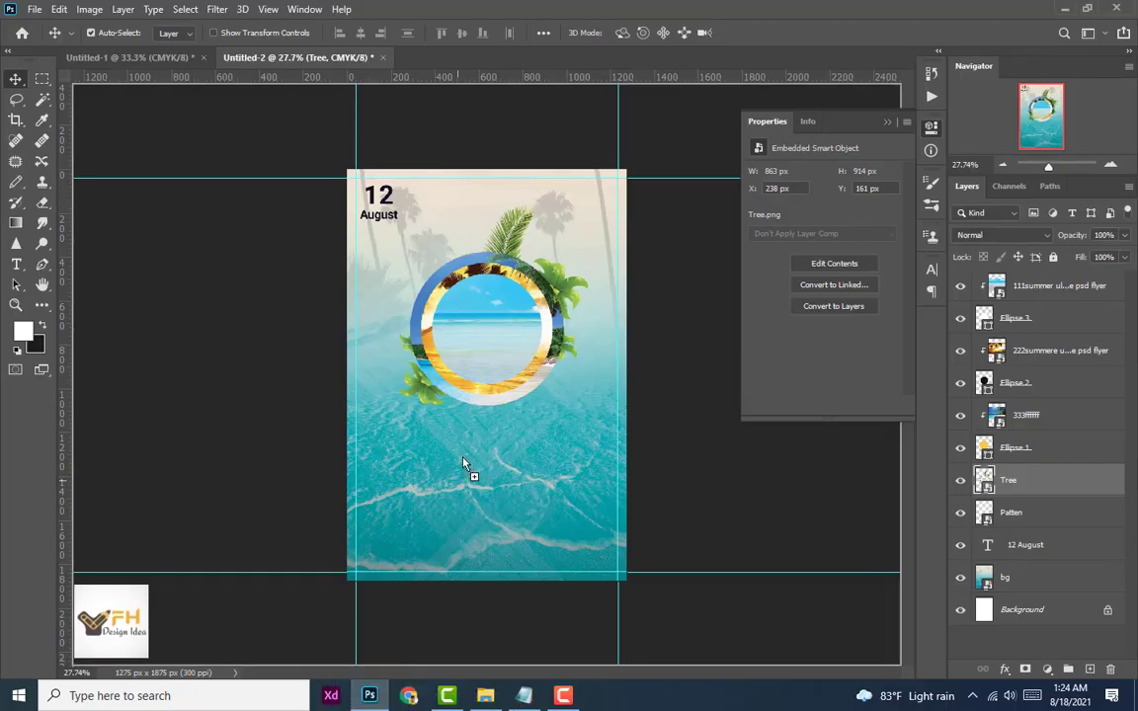
pyautogui.moveTo(371, 694); pyautogui.dragTo(464, 458)
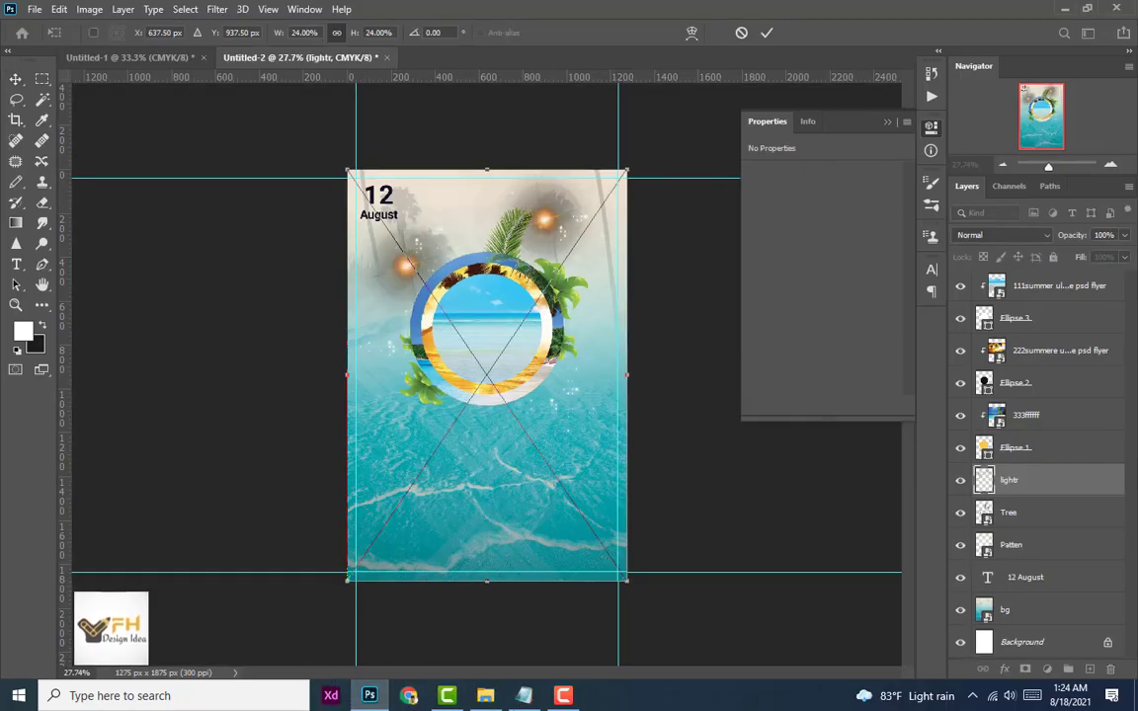
pyautogui.moveTo(1051, 483)
pyautogui.mouseDown()
pyautogui.moveTo(1038, 550)
pyautogui.moveTo(1047, 503)
pyautogui.mouseUp()
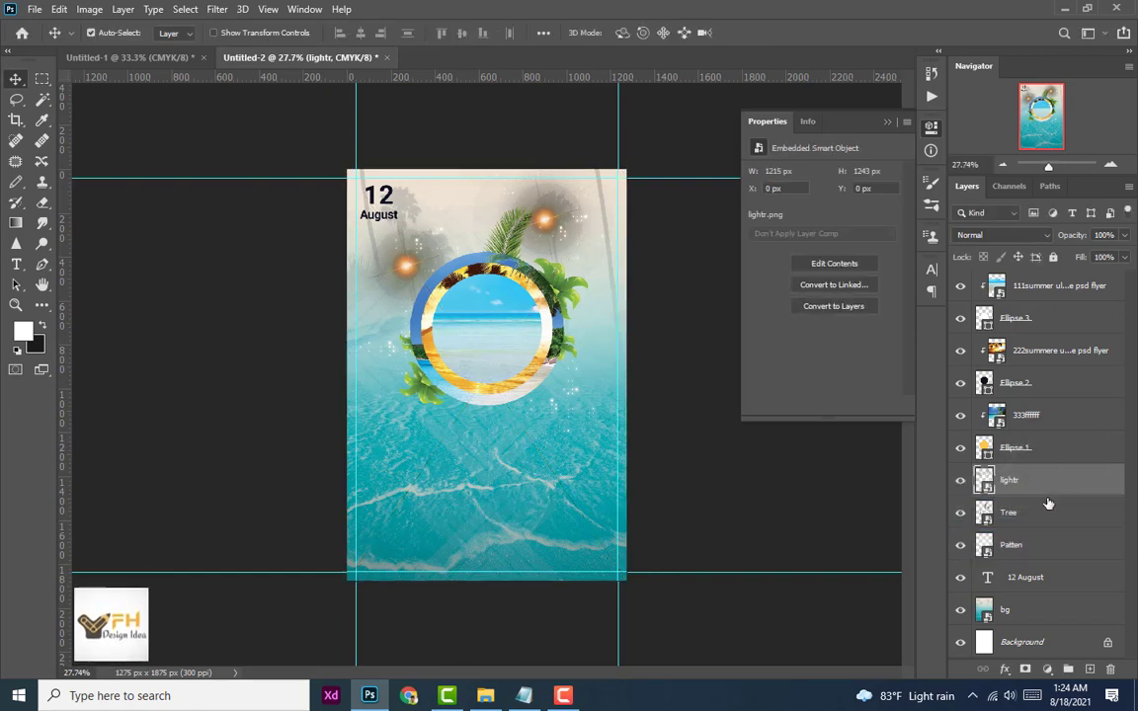
pyautogui.click(681, 360)
pyautogui.scroll(3, 465, 335)
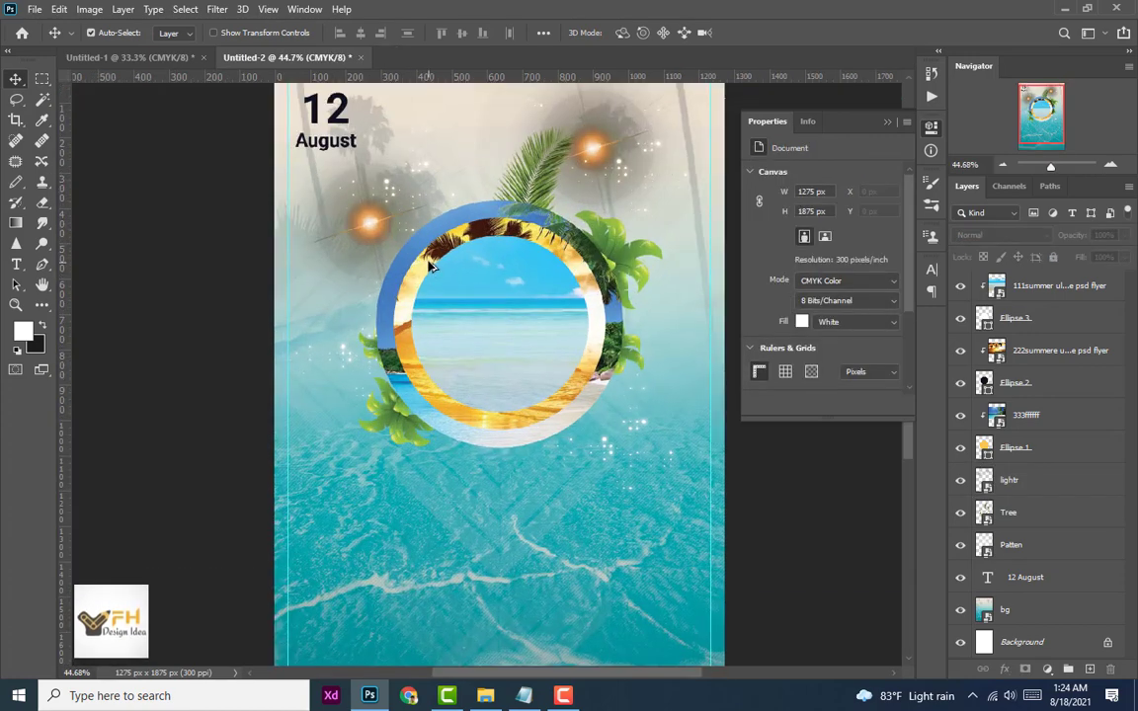
pyautogui.scroll(1, 430, 266)
pyautogui.scroll(2, 430, 267)
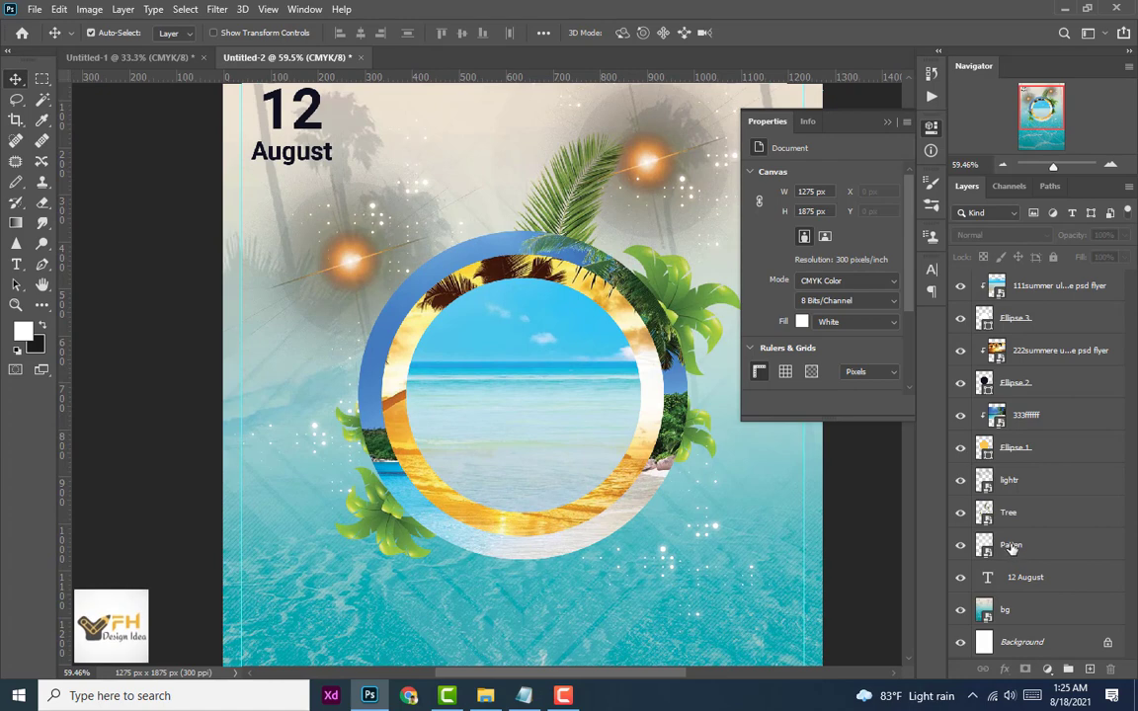
# Step: Toggle the lightr layer's visibility to compare, then give it a white layer mask
pyautogui.click(657, 175)
pyautogui.click(960, 482)
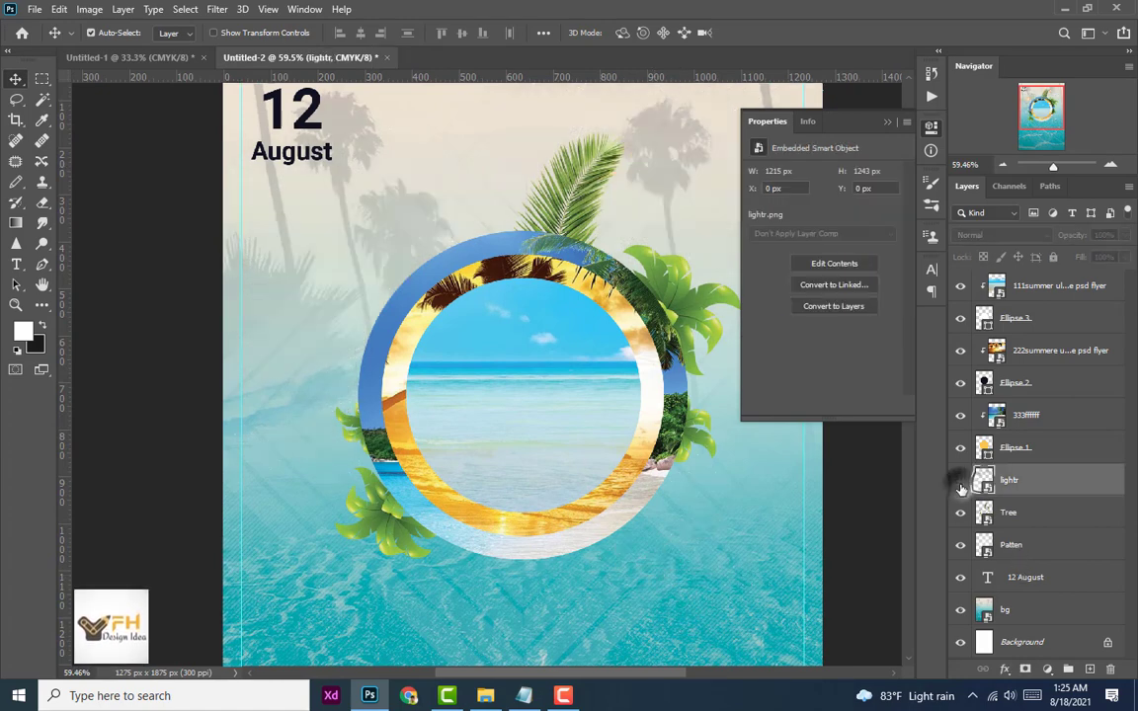
pyautogui.click(960, 481)
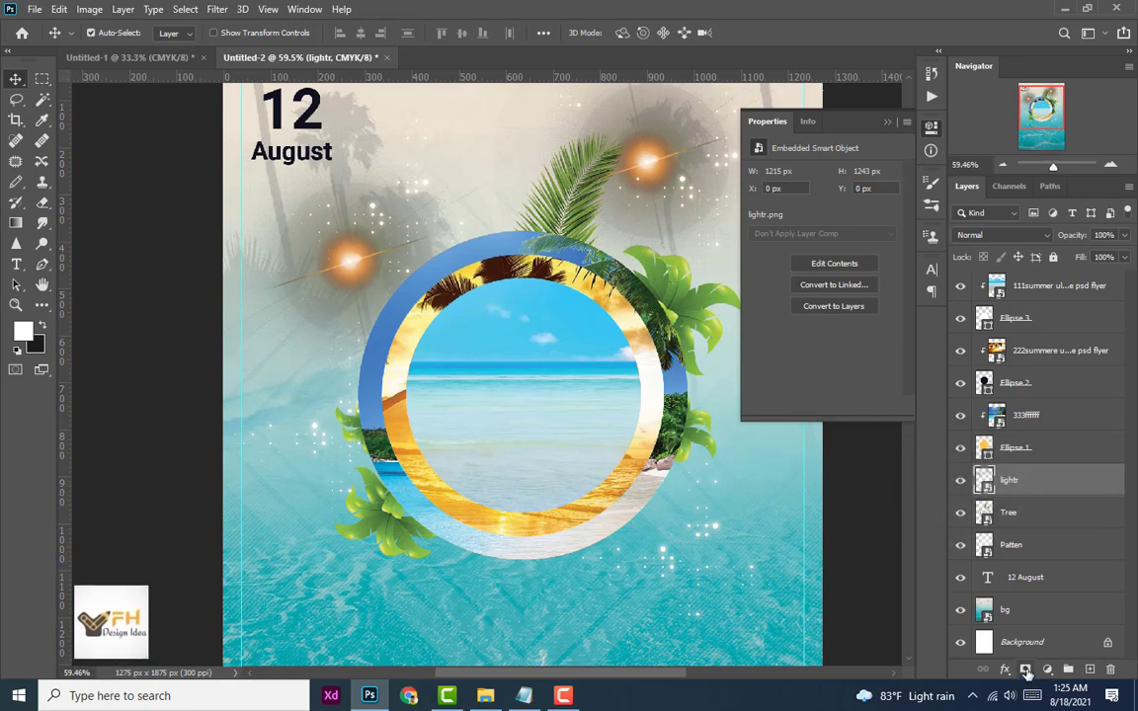
pyautogui.click(1026, 671)
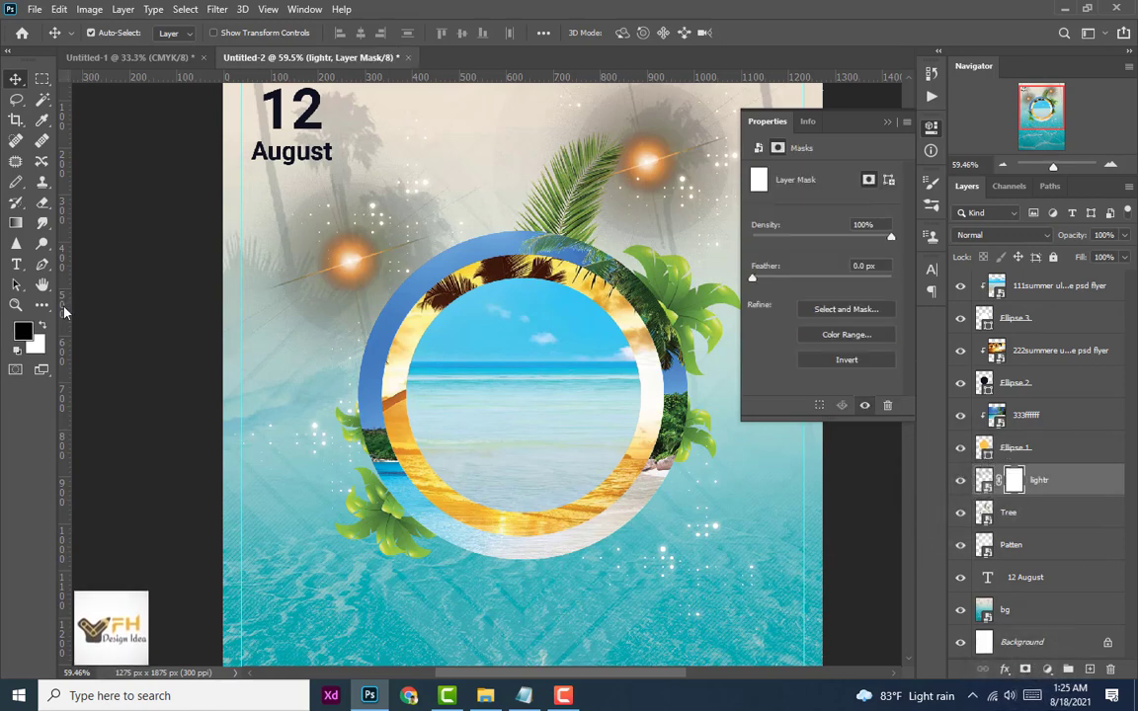
# Step: Set up a Soft Round brush at about 51% opacity
pyautogui.click(18, 202)
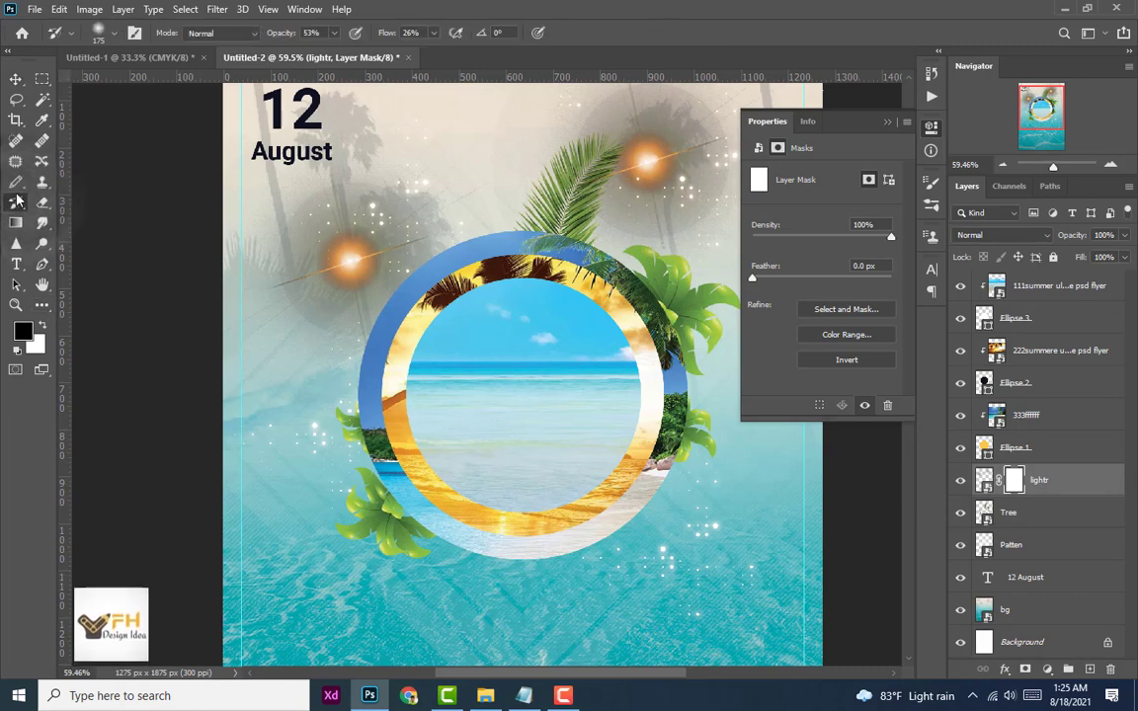
pyautogui.click(114, 33)
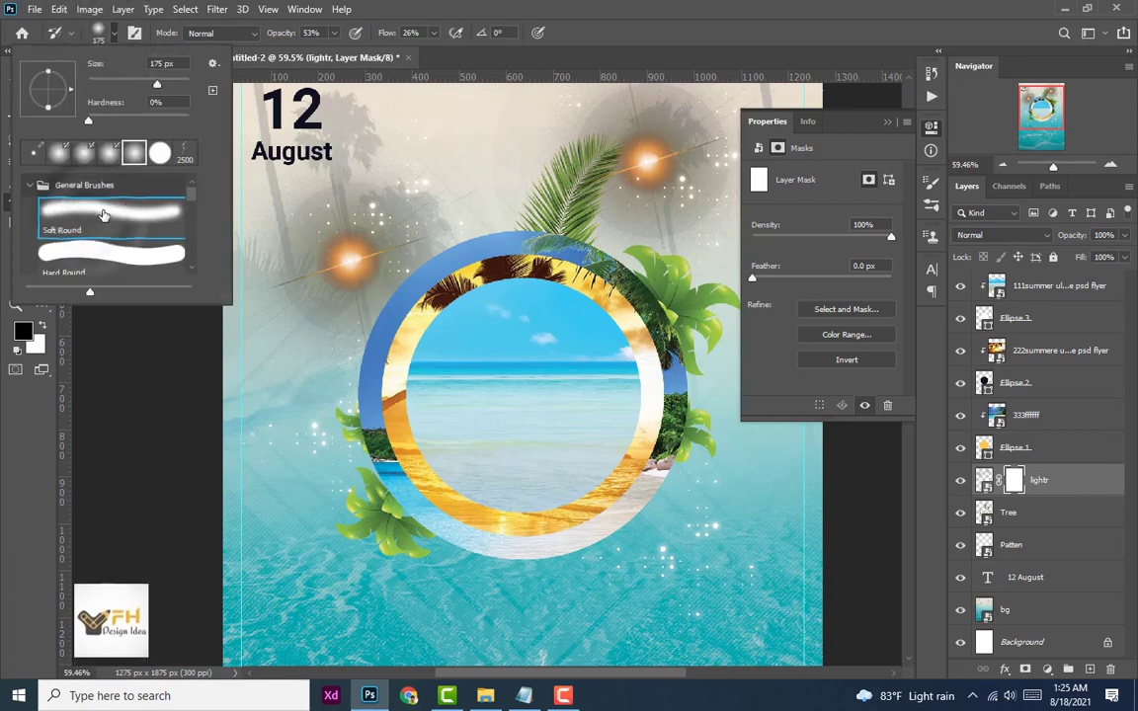
pyautogui.click(336, 34)
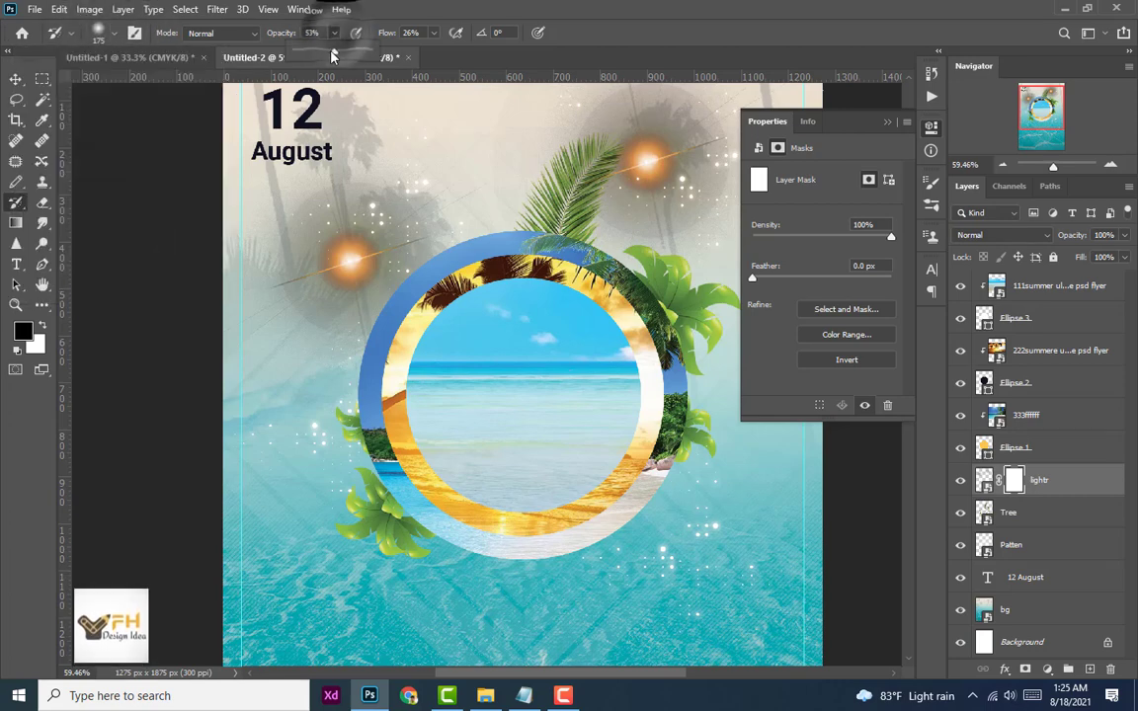
pyautogui.moveTo(334, 49); pyautogui.dragTo(330, 51)
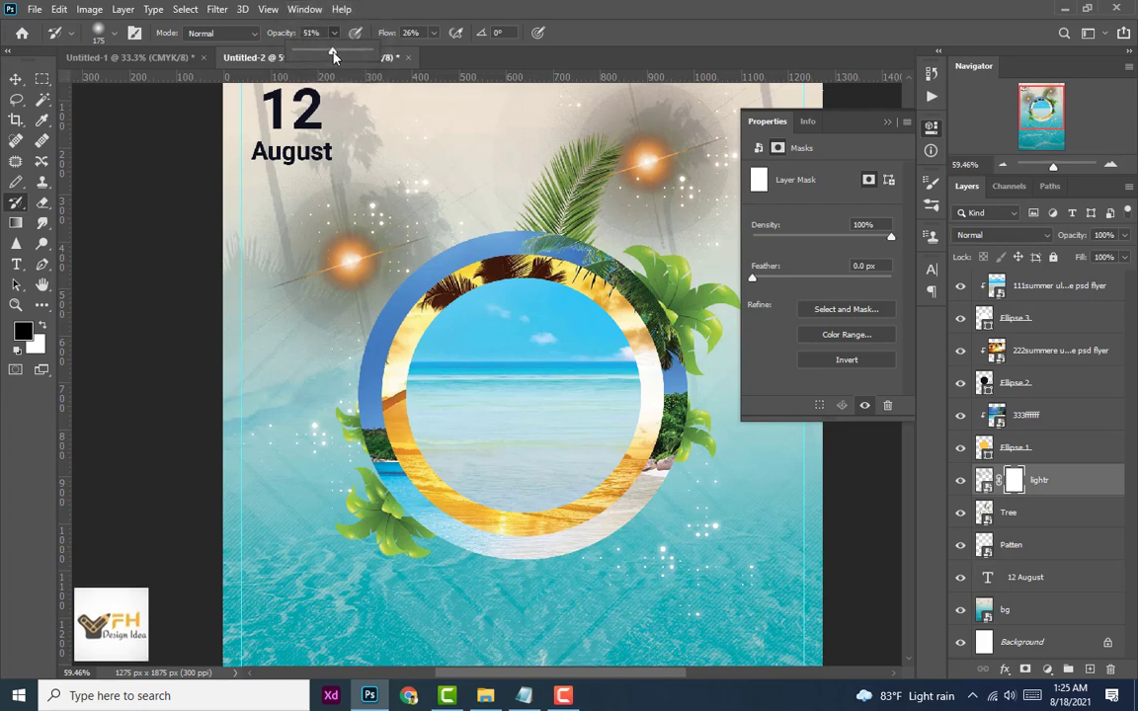
pyautogui.click(434, 33)
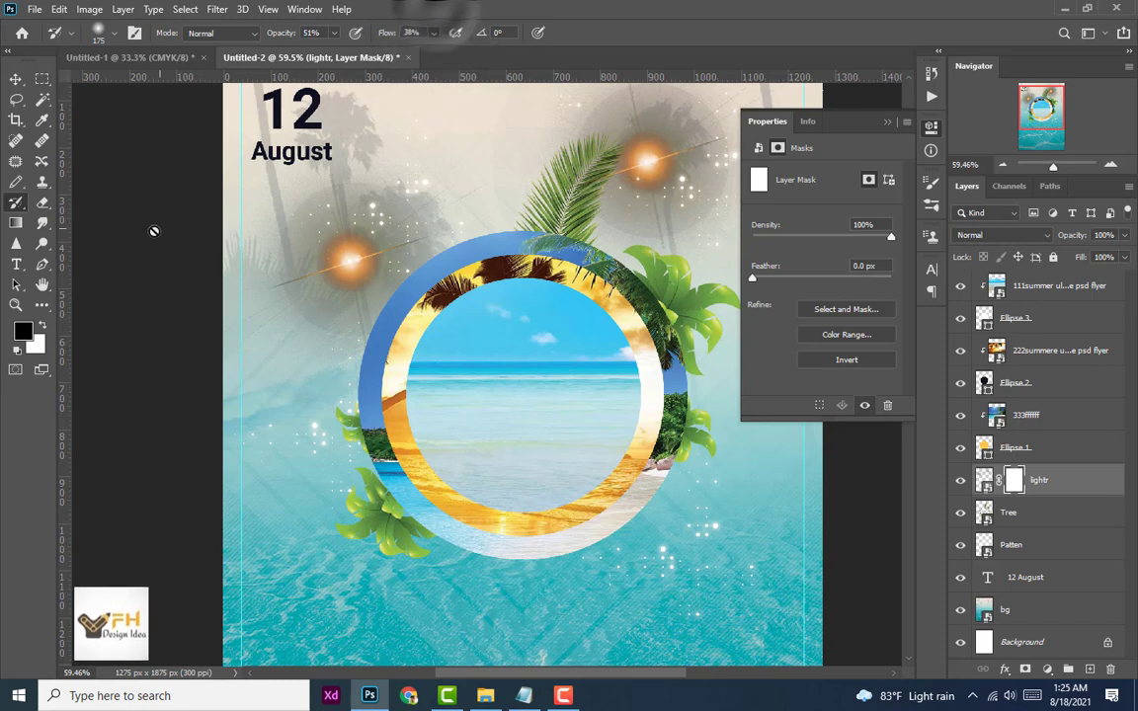
# Step: Rasterize the lightr layer and target its pixels for painting
pyautogui.rightClick(1053, 484)
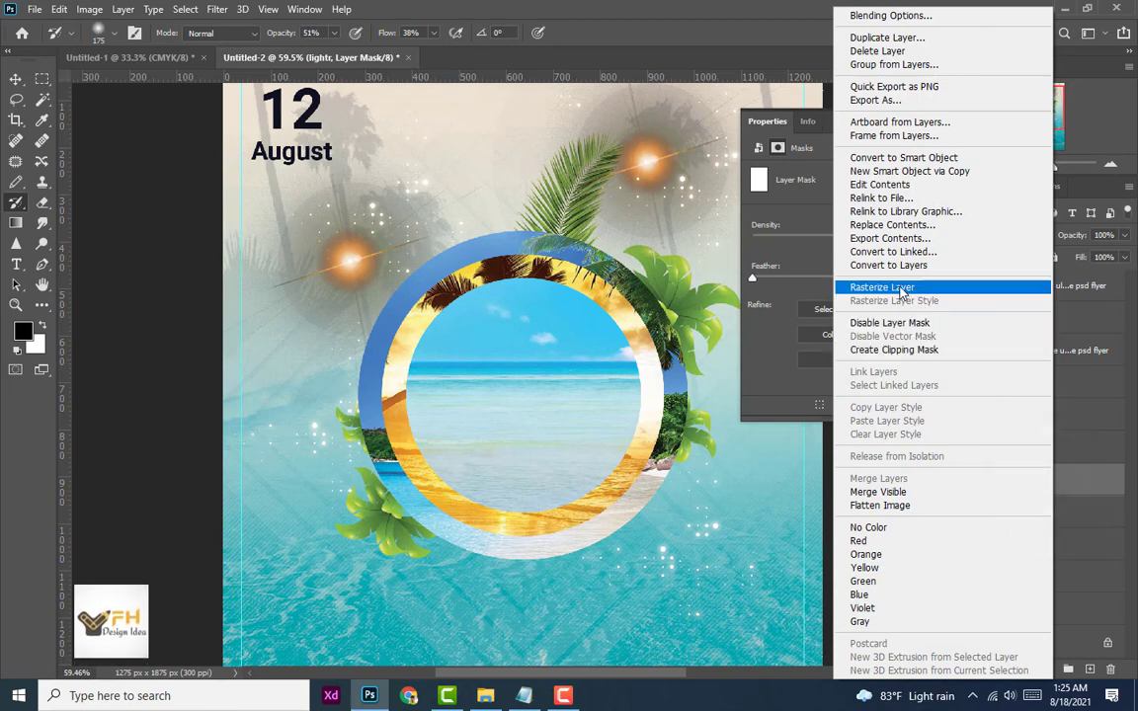
pyautogui.click(900, 287)
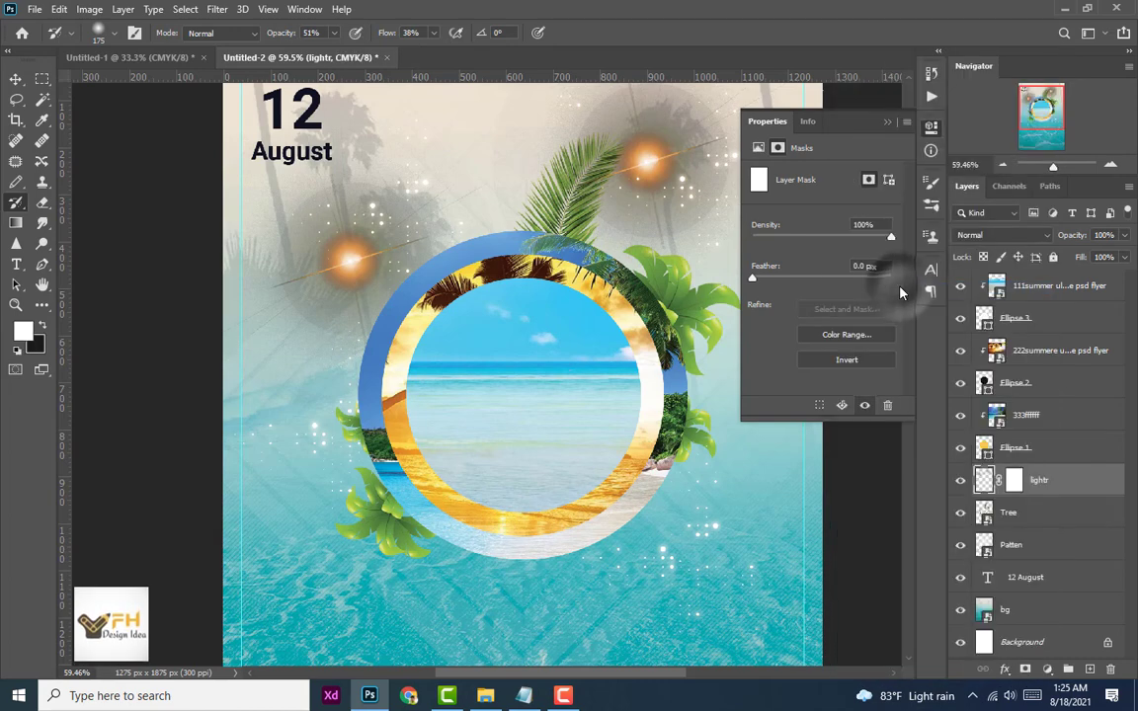
pyautogui.click(1012, 481)
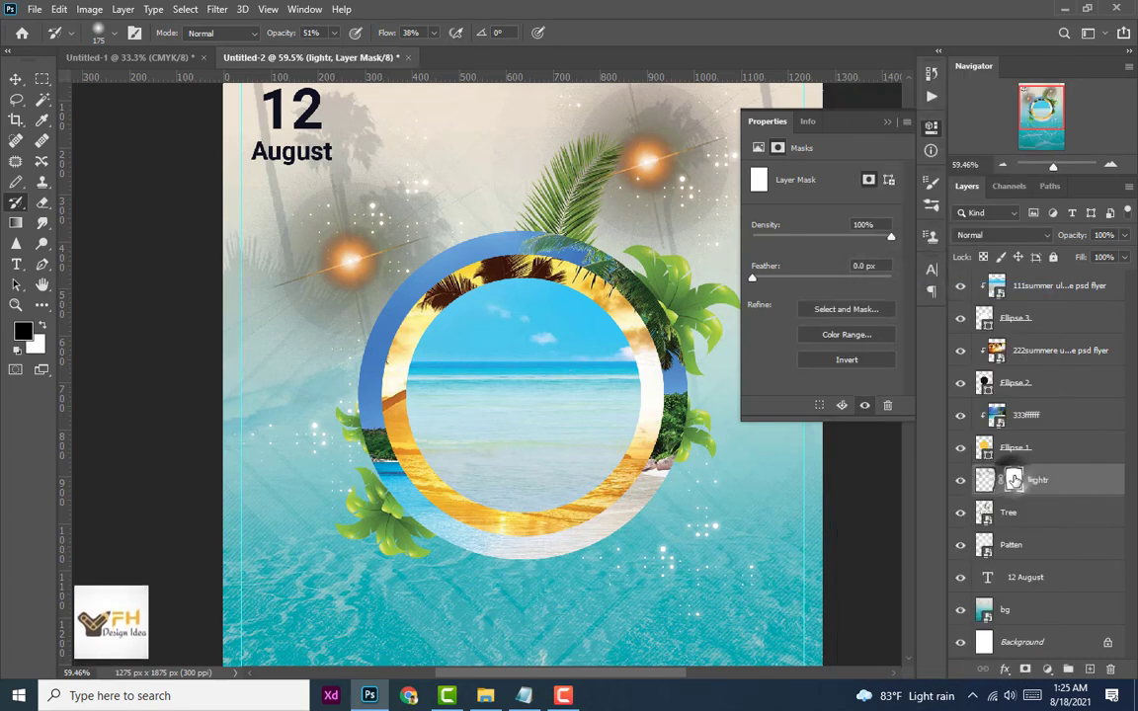
pyautogui.click(17, 204)
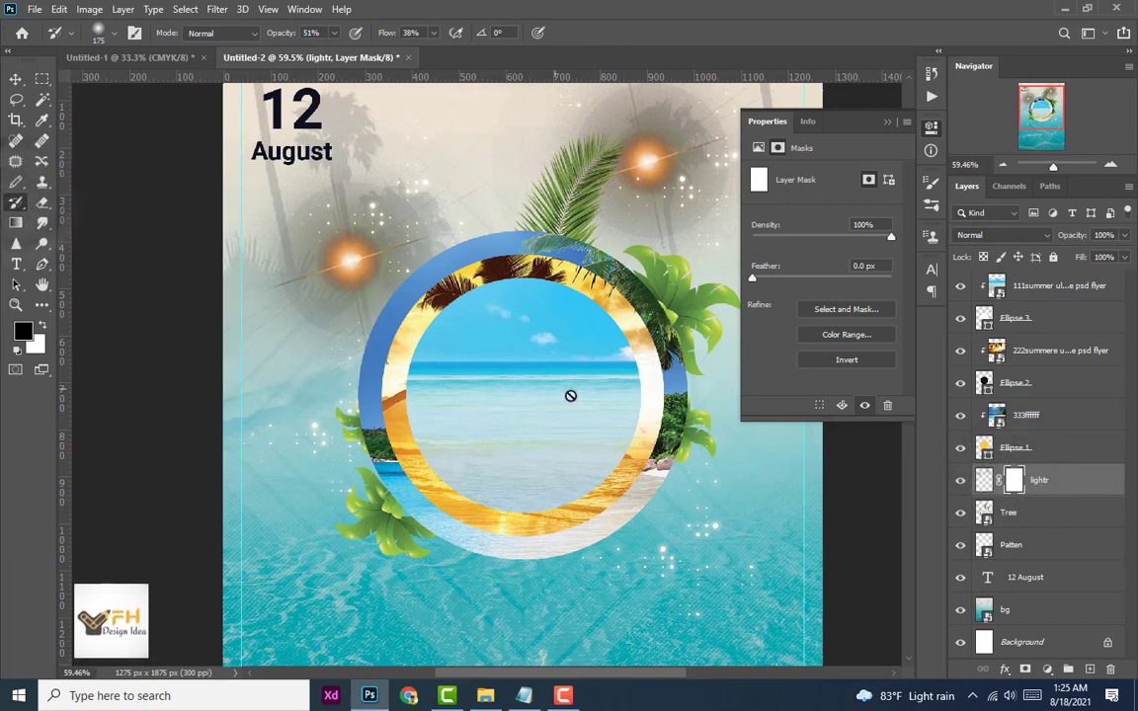
pyautogui.click(982, 482)
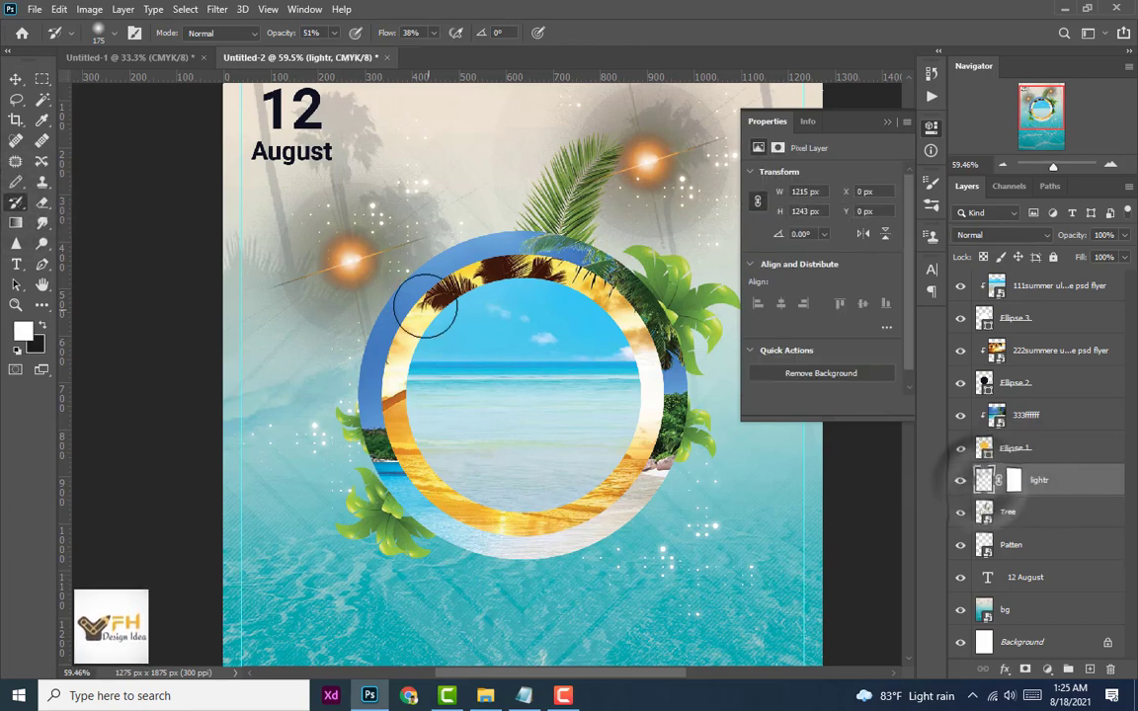
# Step: Paint soft white haze around the glows above the ring and near the palm leaves
pyautogui.moveTo(394, 204)
pyautogui.mouseDown()
pyautogui.moveTo(417, 215)
pyautogui.moveTo(381, 299)
pyautogui.moveTo(307, 307)
pyautogui.moveTo(299, 325)
pyautogui.moveTo(364, 330)
pyautogui.moveTo(422, 228)
pyautogui.moveTo(294, 187)
pyautogui.moveTo(358, 182)
pyautogui.moveTo(315, 196)
pyautogui.moveTo(270, 246)
pyautogui.moveTo(355, 322)
pyautogui.moveTo(414, 185)
pyautogui.moveTo(432, 239)
pyautogui.moveTo(330, 177)
pyautogui.moveTo(270, 213)
pyautogui.moveTo(274, 263)
pyautogui.moveTo(247, 232)
pyautogui.mouseUp()
pyautogui.moveTo(590, 124)
pyautogui.mouseDown()
pyautogui.moveTo(609, 221)
pyautogui.moveTo(578, 140)
pyautogui.moveTo(635, 208)
pyautogui.moveTo(688, 214)
pyautogui.moveTo(709, 175)
pyautogui.moveTo(676, 127)
pyautogui.moveTo(637, 122)
pyautogui.moveTo(665, 127)
pyautogui.moveTo(719, 190)
pyautogui.moveTo(719, 254)
pyautogui.moveTo(650, 264)
pyautogui.moveTo(614, 257)
pyautogui.moveTo(685, 254)
pyautogui.moveTo(716, 204)
pyautogui.moveTo(635, 121)
pyautogui.moveTo(574, 132)
pyautogui.moveTo(678, 121)
pyautogui.moveTo(706, 191)
pyautogui.moveTo(648, 246)
pyautogui.moveTo(686, 246)
pyautogui.moveTo(639, 159)
pyautogui.moveTo(593, 144)
pyautogui.moveTo(681, 203)
pyautogui.moveTo(632, 190)
pyautogui.moveTo(678, 231)
pyautogui.mouseUp()
pyautogui.scroll(3, 711, 174)
pyautogui.scroll(-2, 624, 234)
pyautogui.scroll(1, 630, 234)
pyautogui.moveTo(365, 266)
pyautogui.mouseDown()
pyautogui.moveTo(381, 287)
pyautogui.moveTo(452, 298)
pyautogui.mouseUp()
pyautogui.scroll(-2, 453, 298)
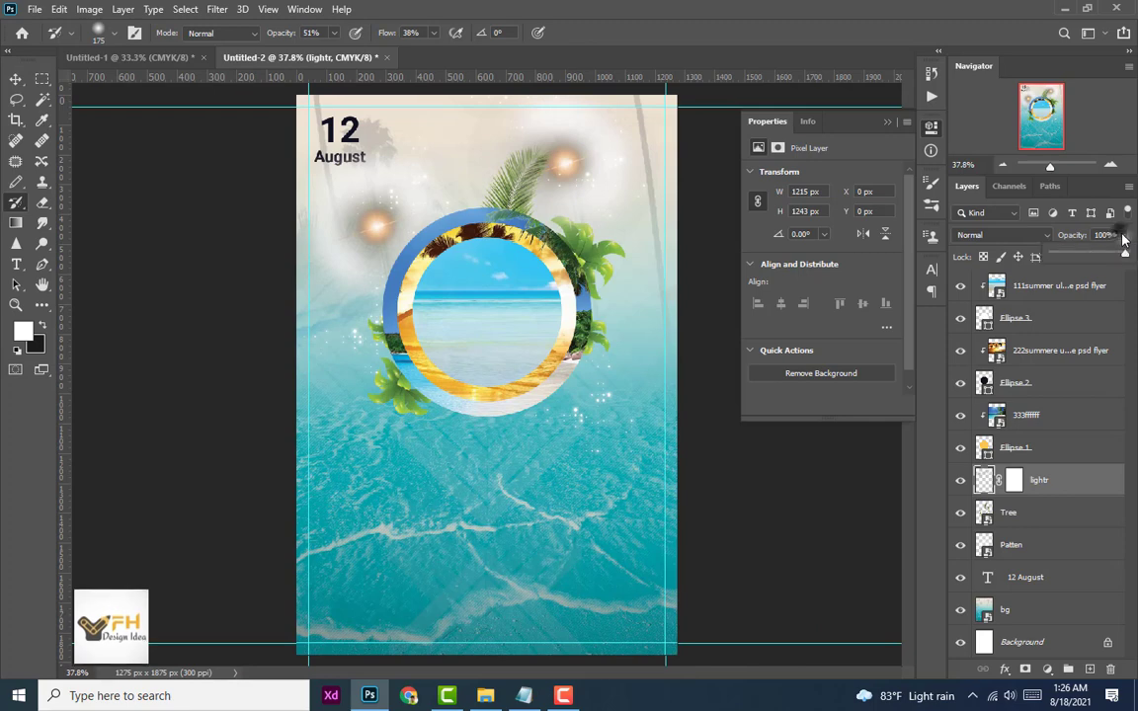
# Step: Lower the lightr layer's fill to 49% to soften the glowing lights
pyautogui.click(1124, 256)
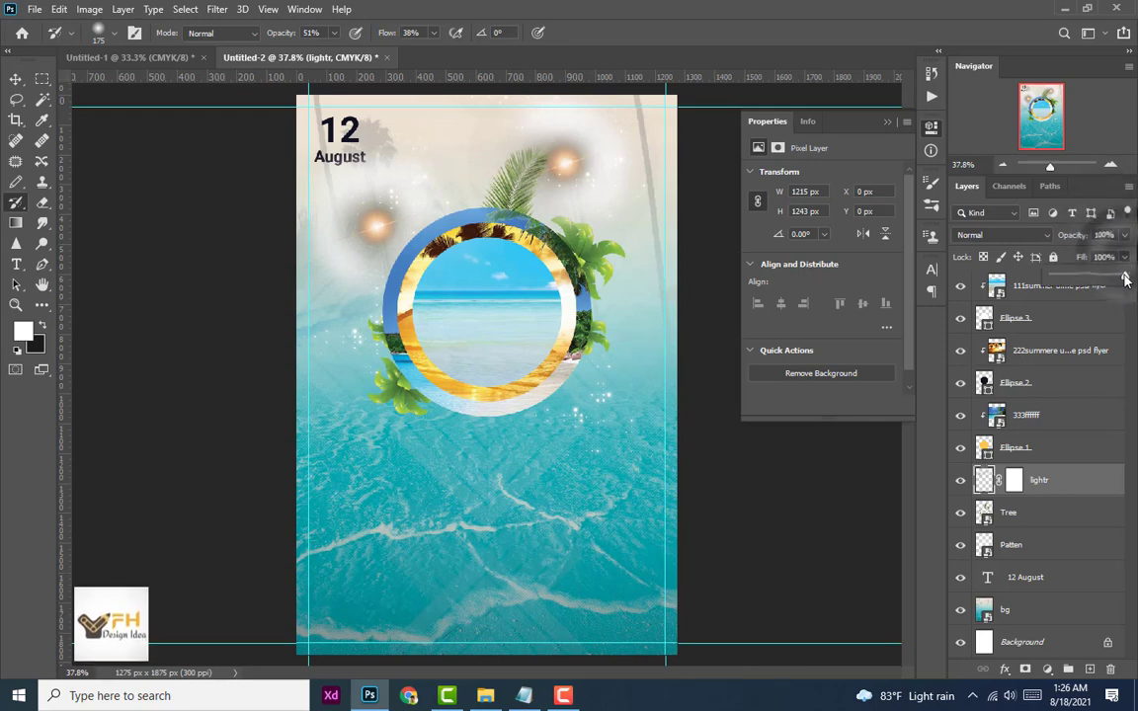
pyautogui.moveTo(1124, 279); pyautogui.dragTo(1077, 287)
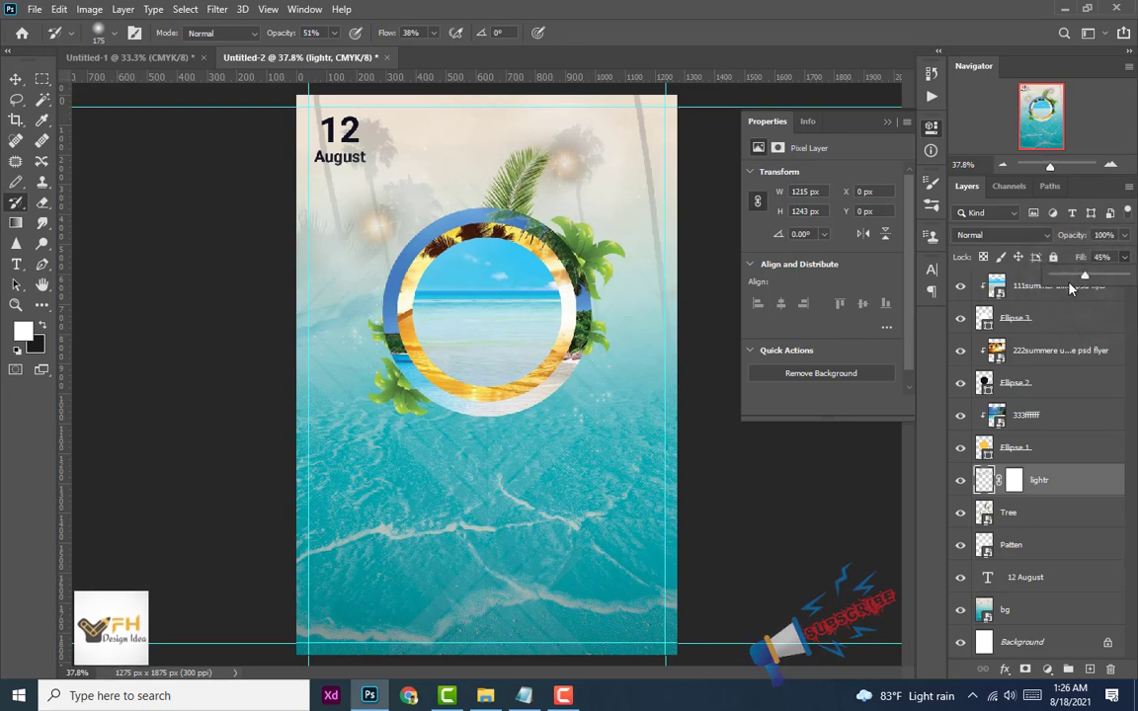
pyautogui.moveTo(1083, 277); pyautogui.dragTo(1076, 278)
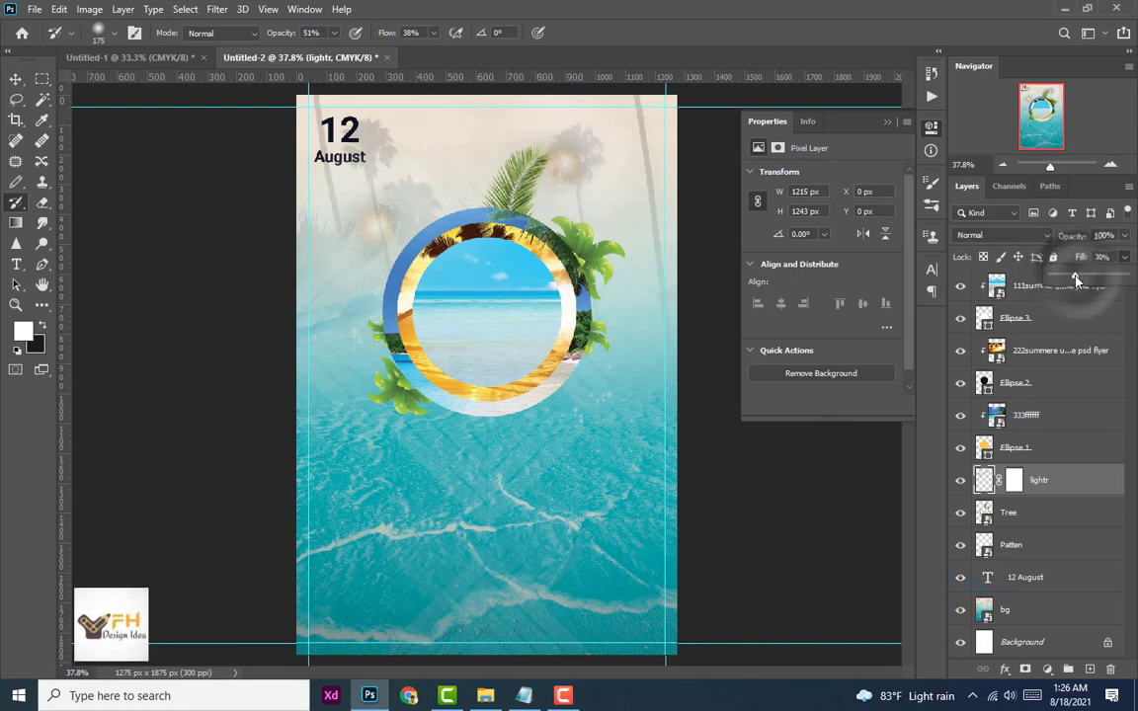
pyautogui.moveTo(1081, 277)
pyautogui.mouseDown()
pyautogui.moveTo(1108, 276)
pyautogui.moveTo(1090, 281)
pyautogui.mouseUp()
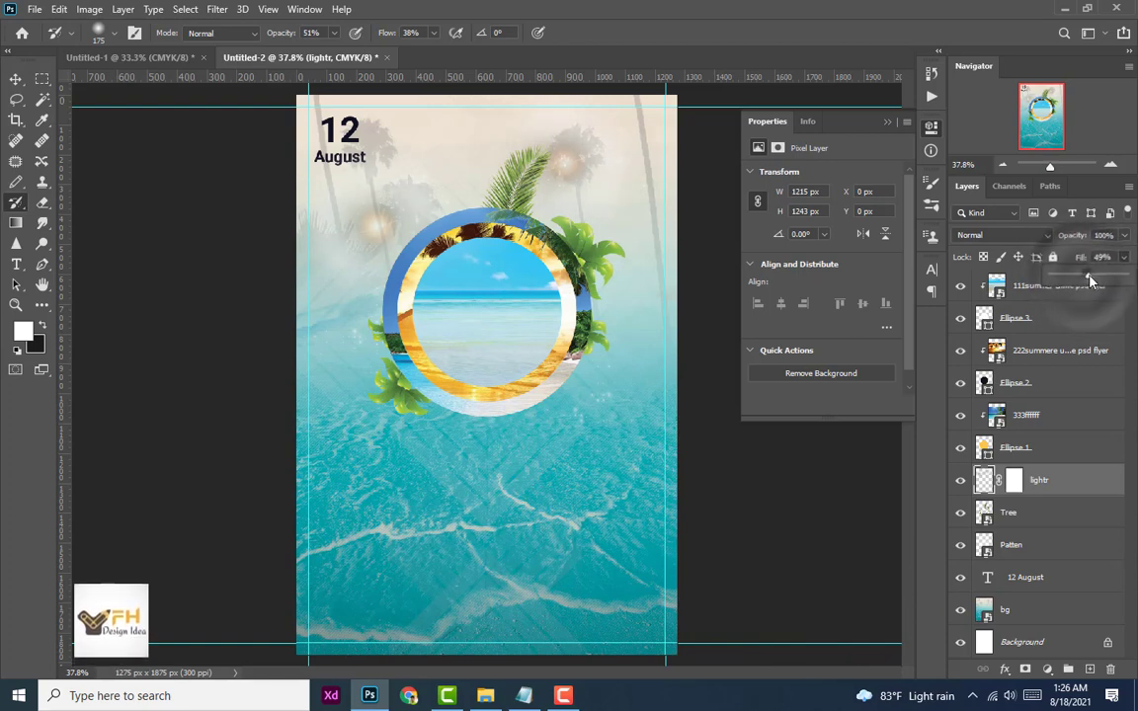
# Step: Switch to the Move tool and zoom the canvas out
pyautogui.click(15, 79)
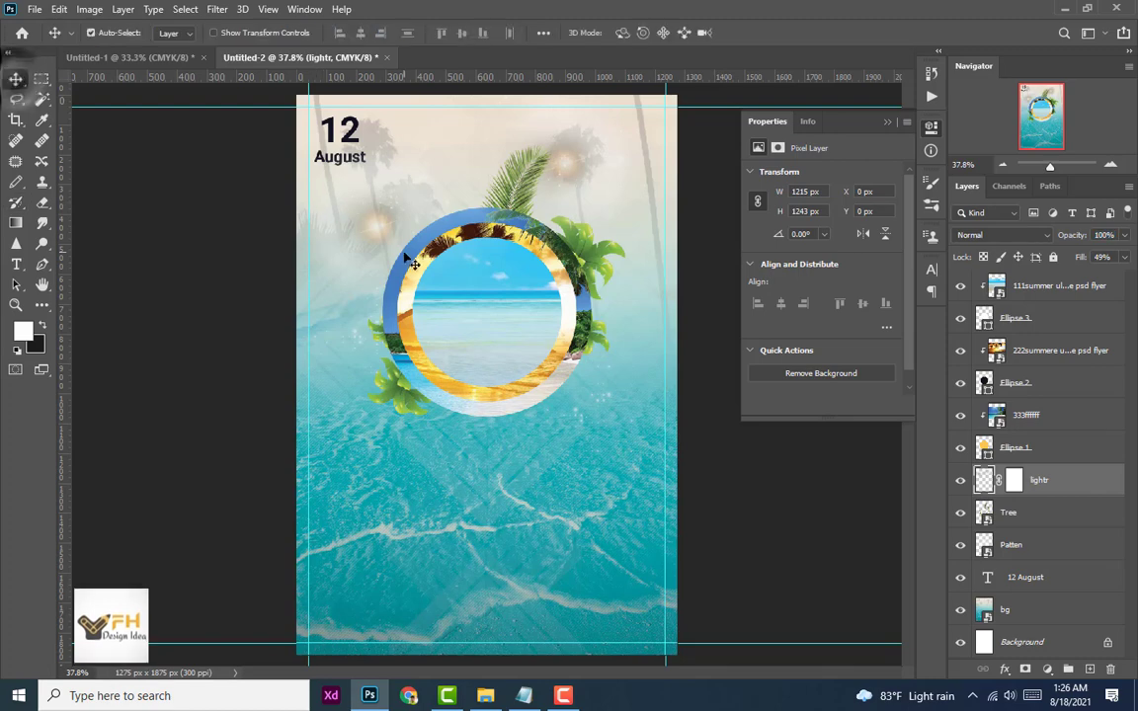
pyautogui.scroll(-2, 415, 259)
pyautogui.scroll(1, 454, 286)
pyautogui.scroll(-1, 458, 286)
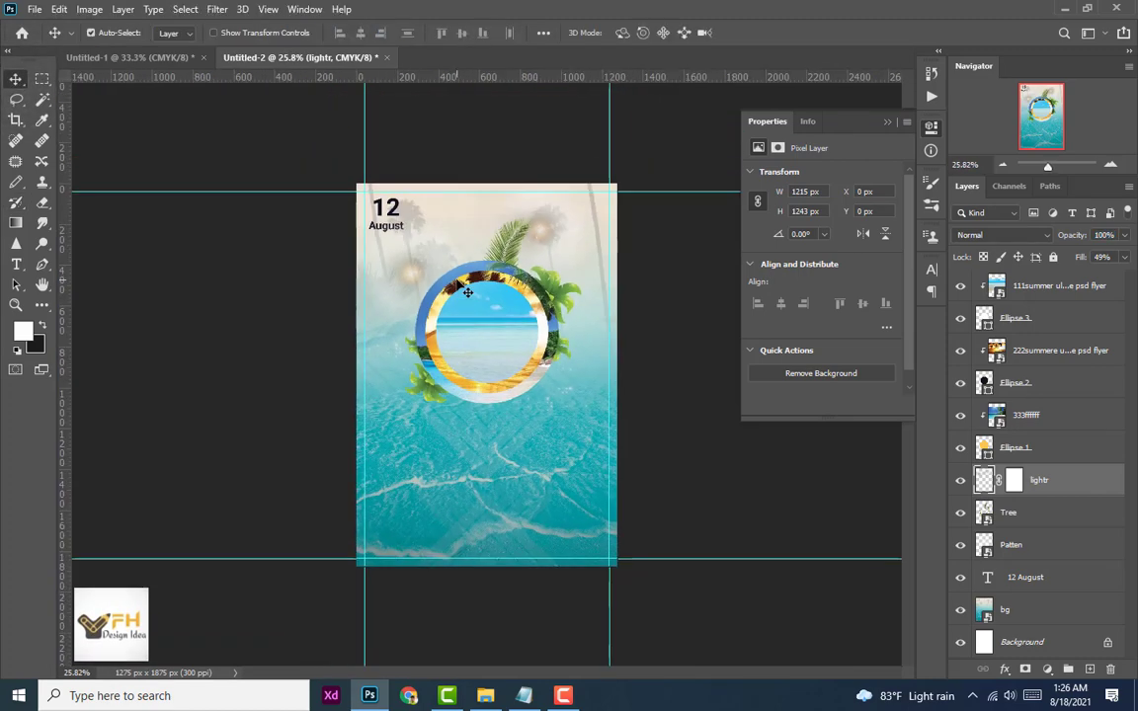
pyautogui.scroll(1, 464, 287)
pyautogui.scroll(-1, 464, 288)
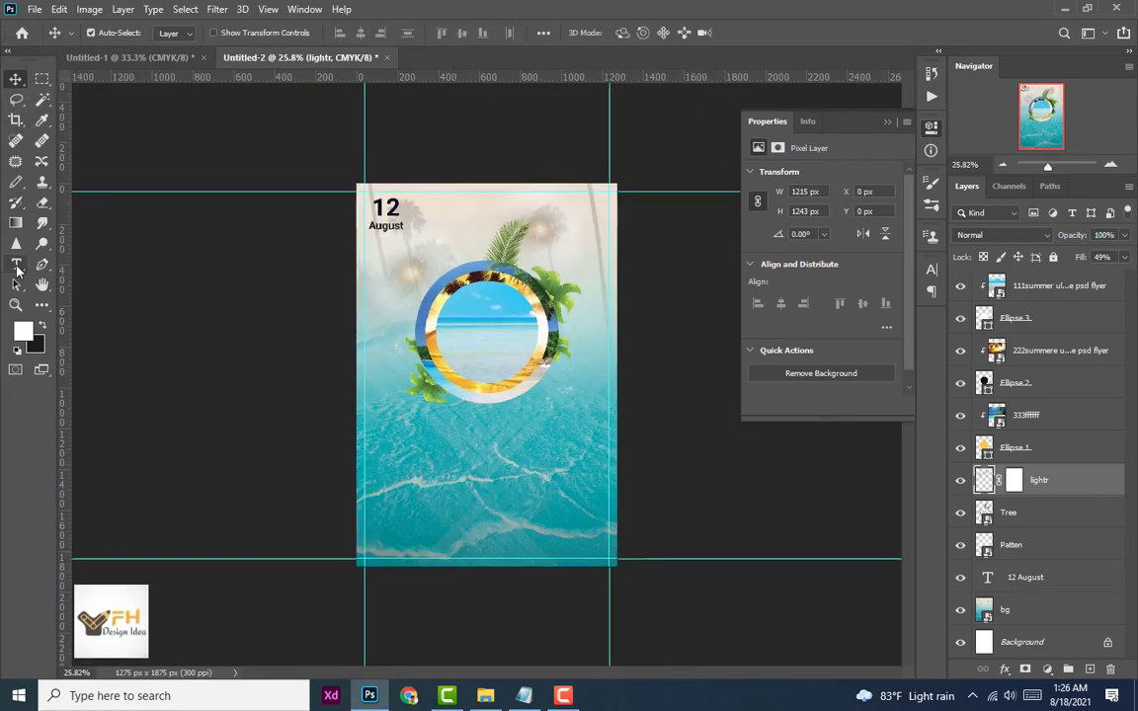
# Step: Start a text layer below the photo circle and copy 'Summer Ultimate' from Notepad
pyautogui.click(15, 265)
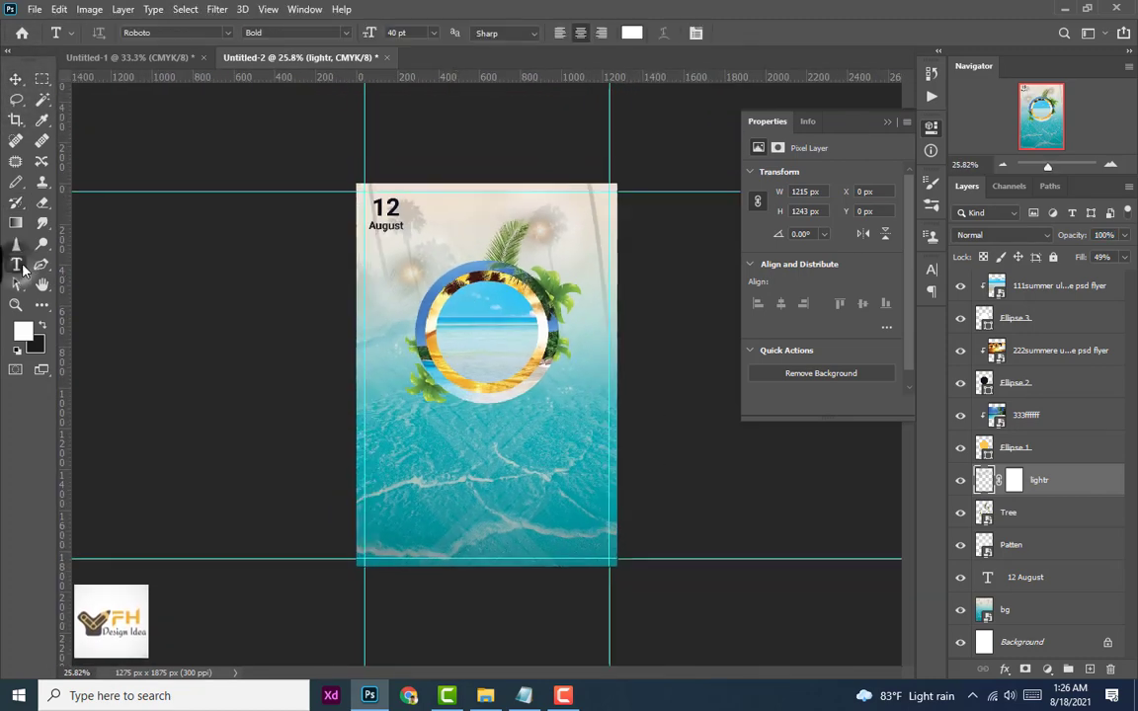
pyautogui.click(436, 435)
pyautogui.moveTo(524, 695)
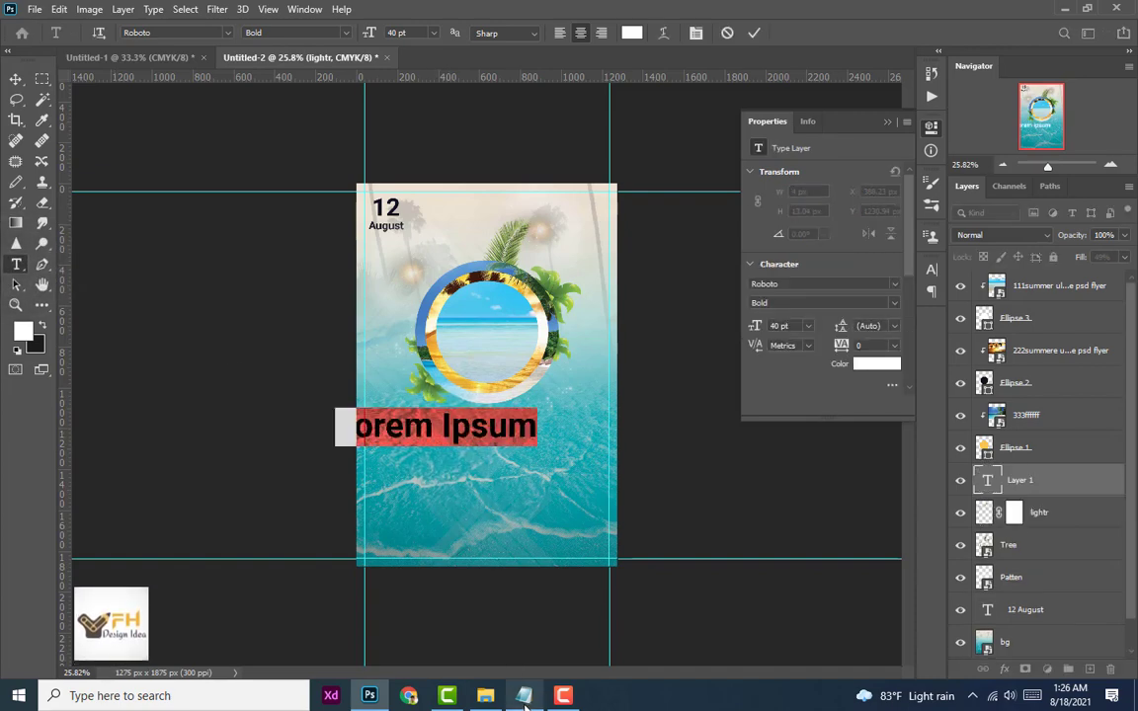
pyautogui.click(514, 622)
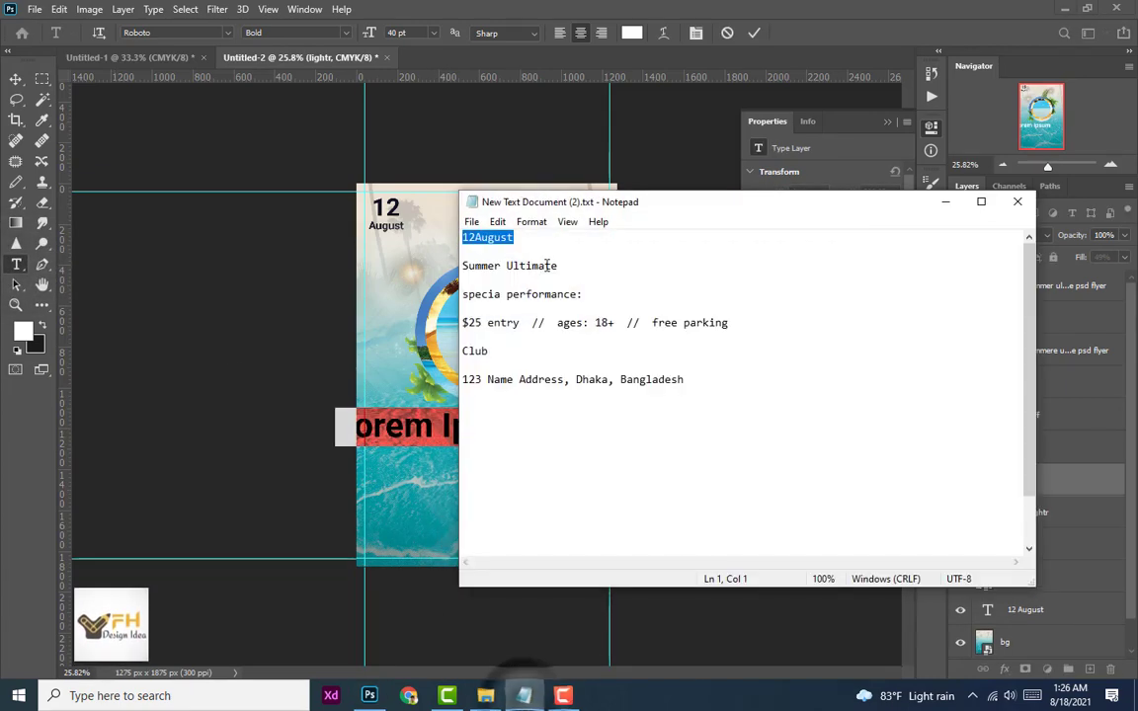
pyautogui.moveTo(569, 267); pyautogui.dragTo(462, 267)
pyautogui.rightClick(472, 264)
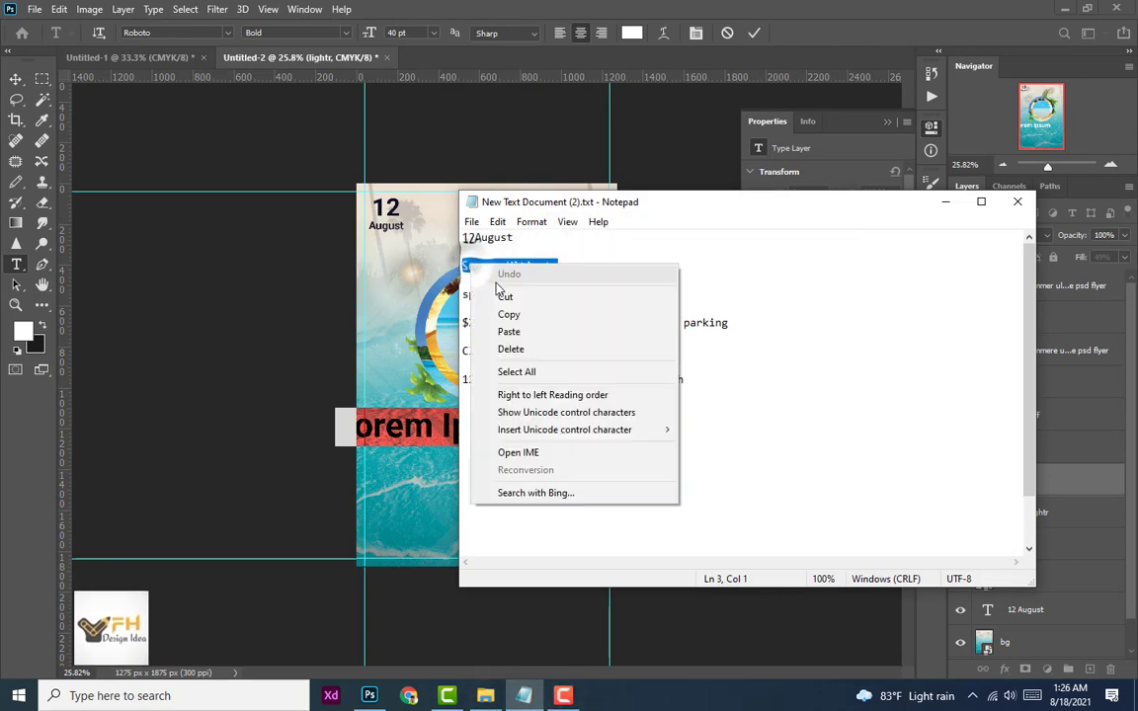
pyautogui.click(511, 316)
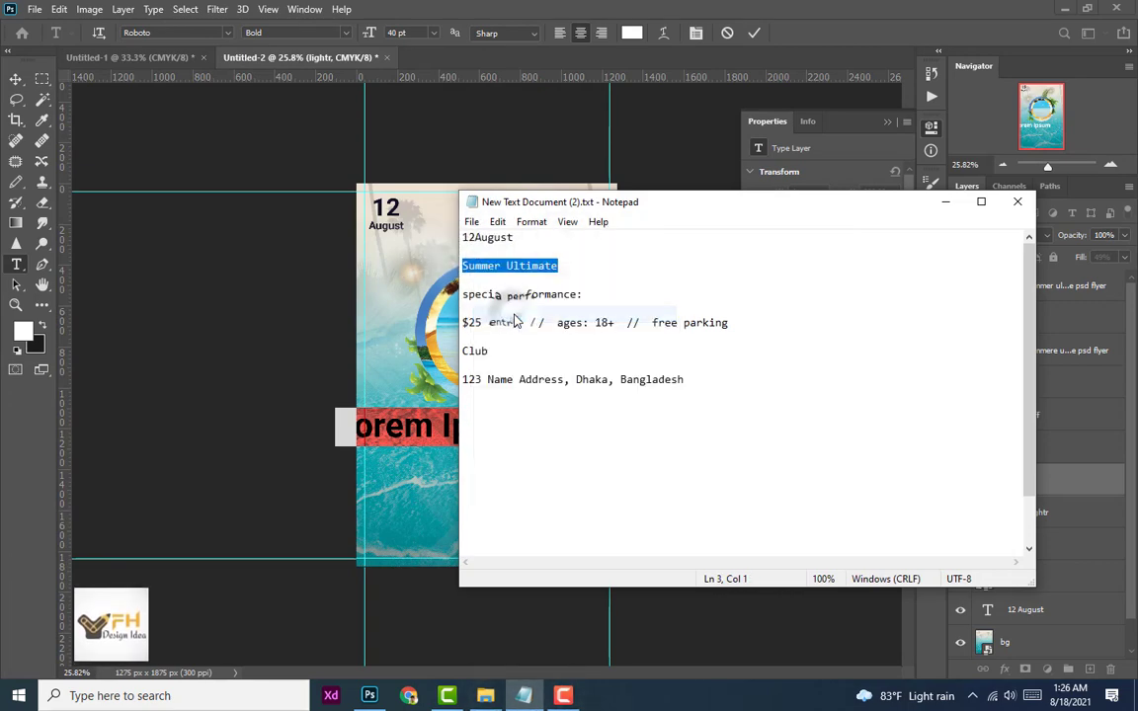
pyautogui.click(945, 202)
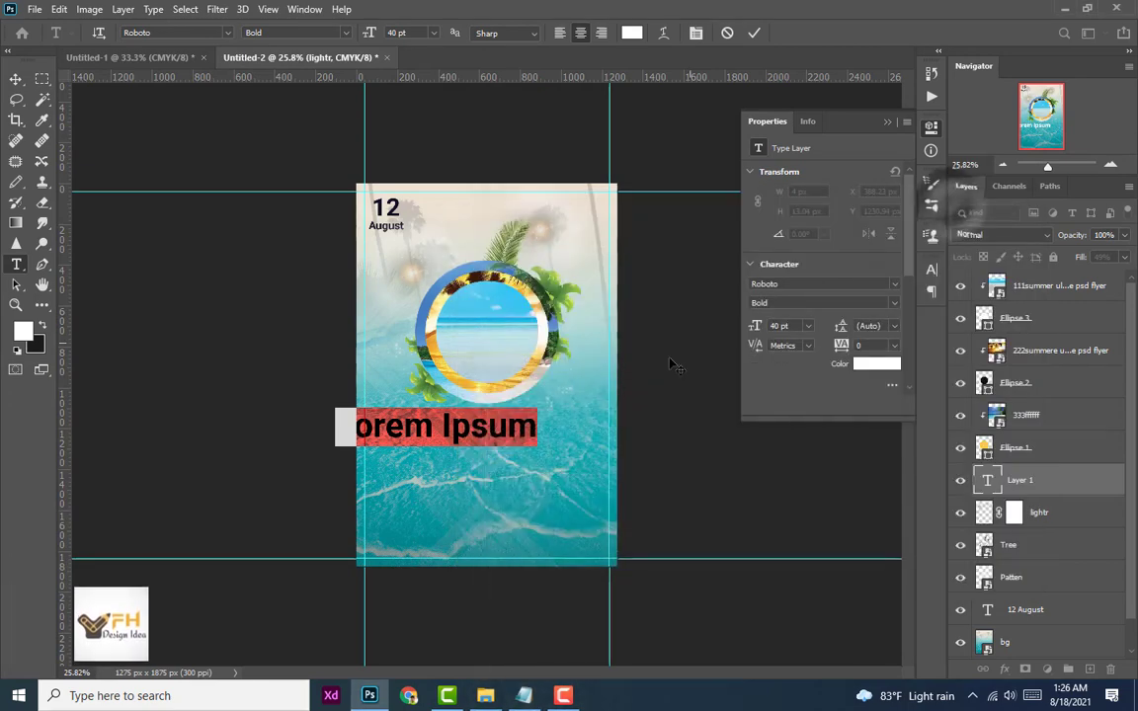
# Step: Paste 'Summer Ultimate', delete 'Ultimate', and show character settings for 'Summer'
pyautogui.click(447, 433)
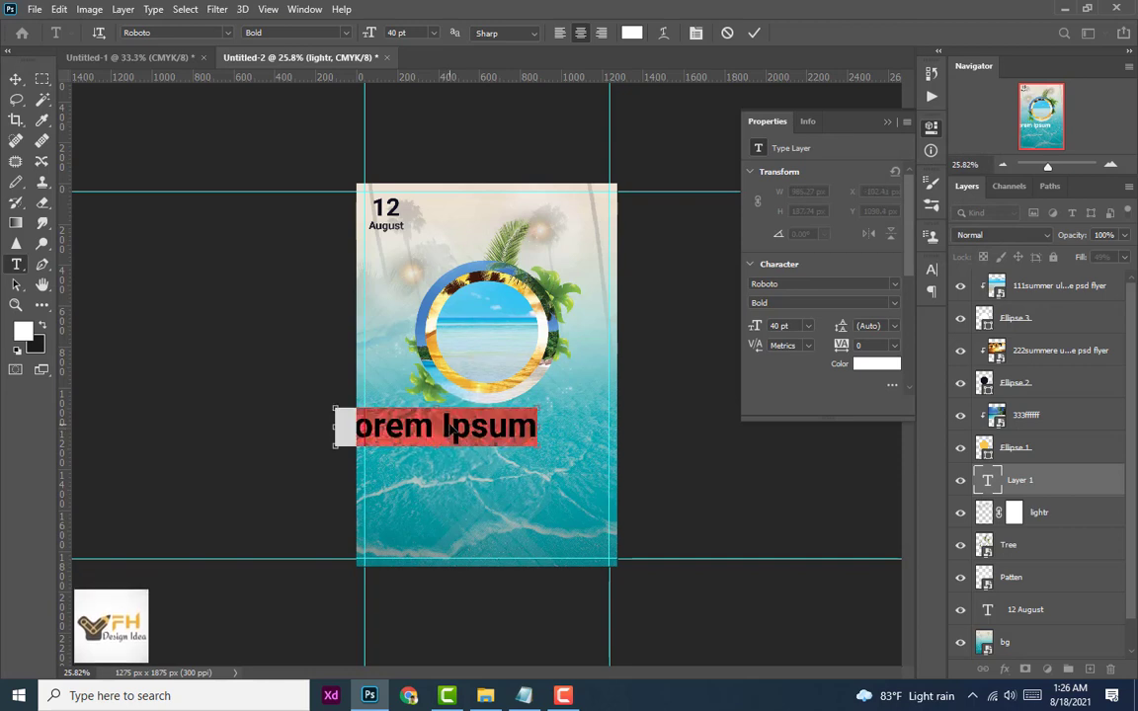
pyautogui.hotkey('ctrl', 'v')
pyautogui.doubleClick(475, 425)
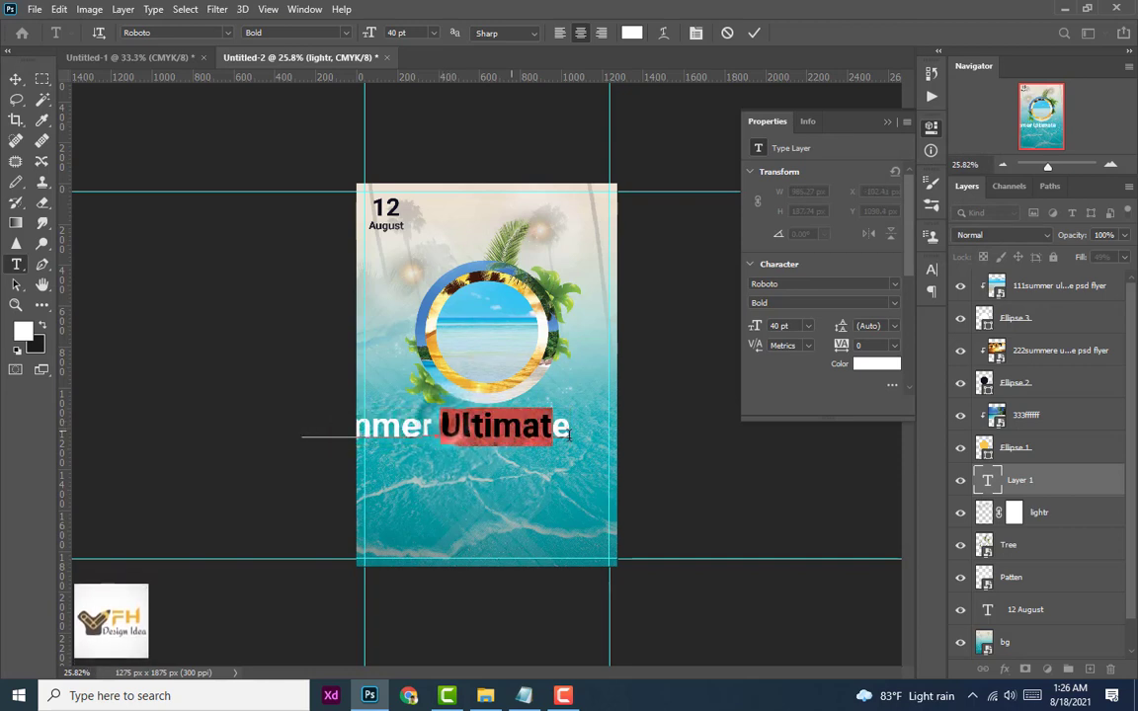
pyautogui.rightClick(553, 428)
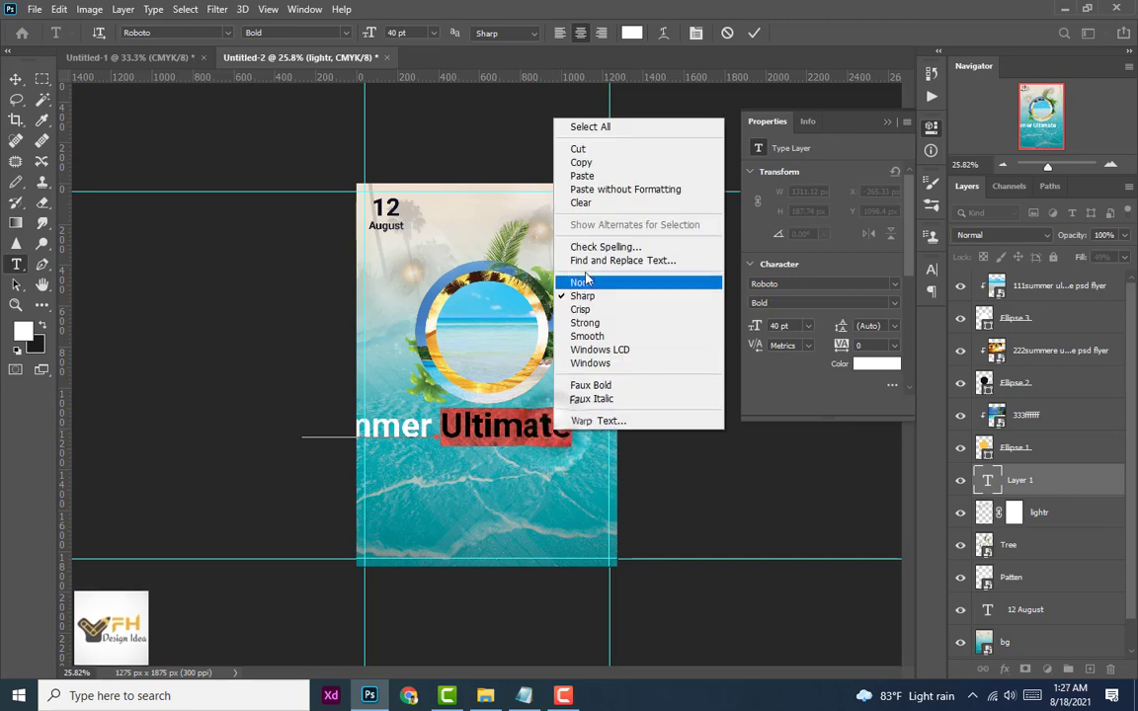
pyautogui.click(583, 162)
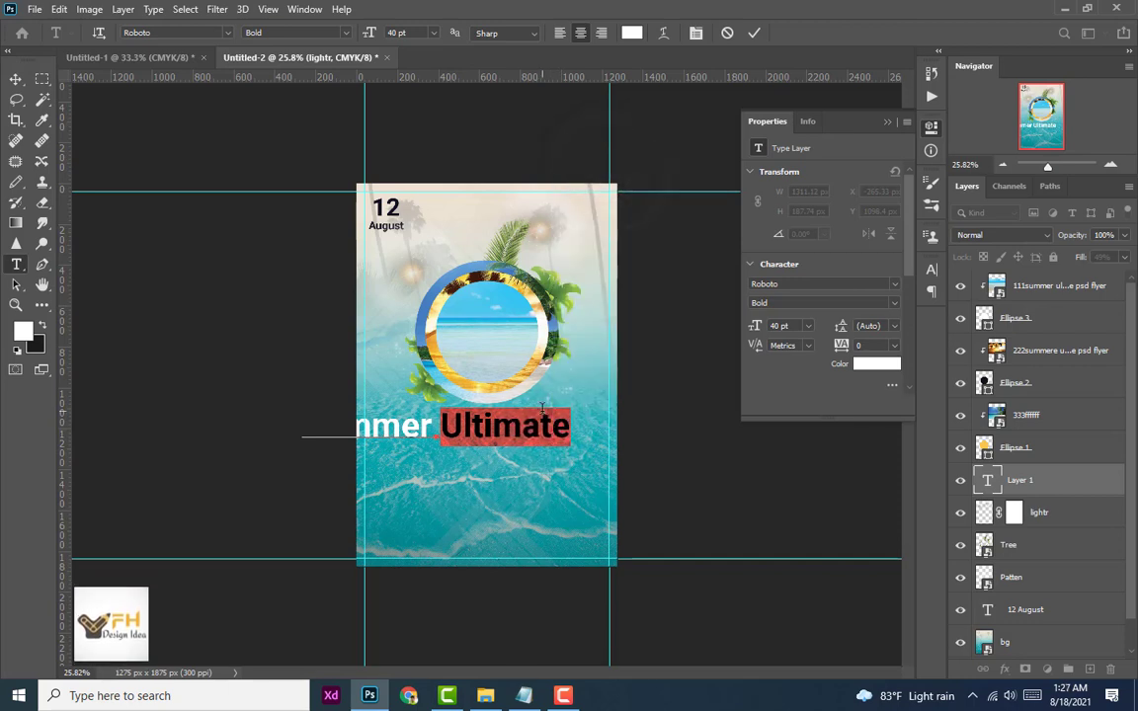
pyautogui.press('BackSpace')
pyautogui.press('BackSpace')
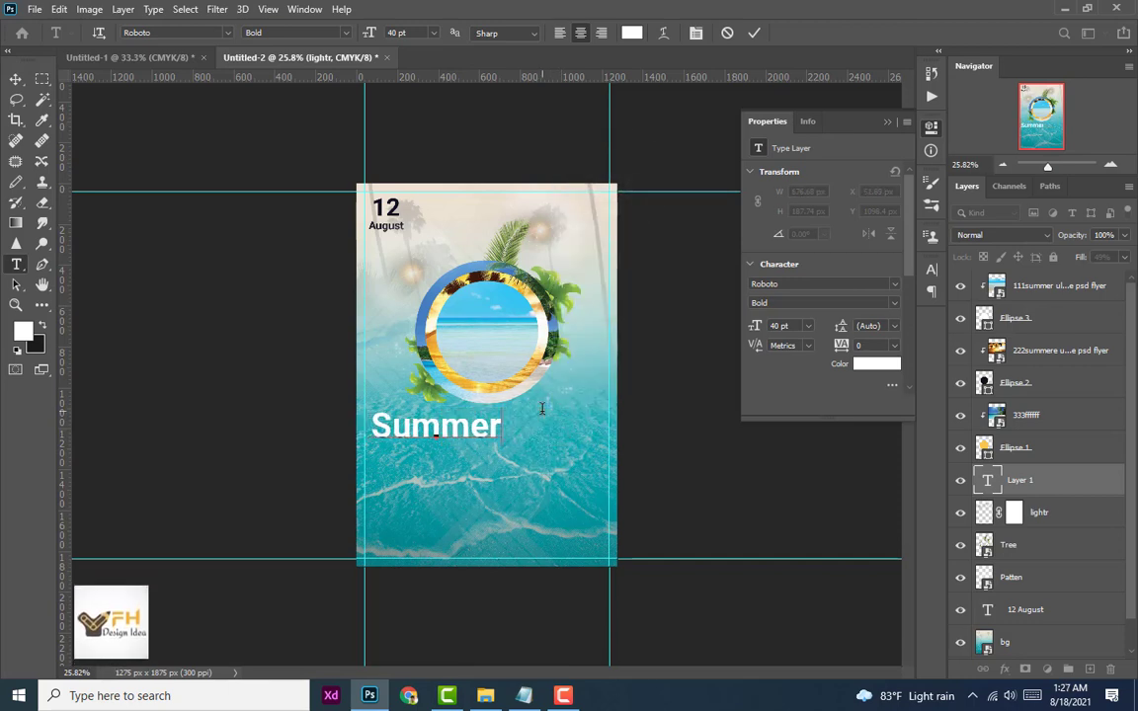
pyautogui.doubleClick(491, 423)
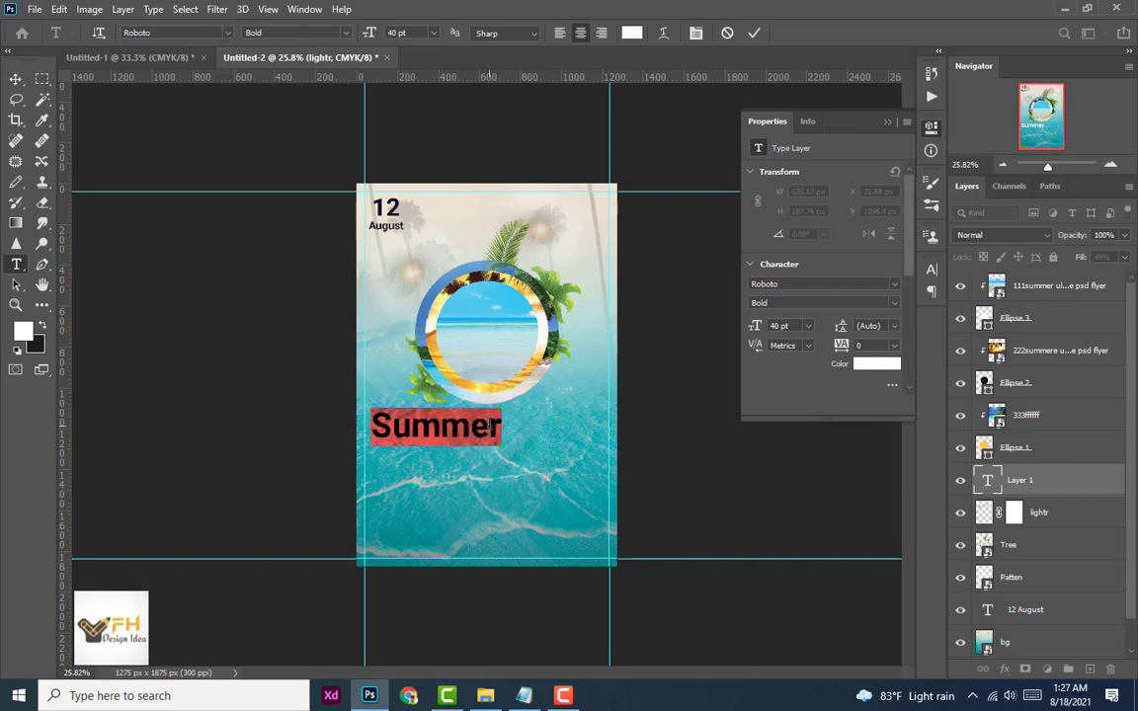
pyautogui.click(887, 121)
pyautogui.click(932, 269)
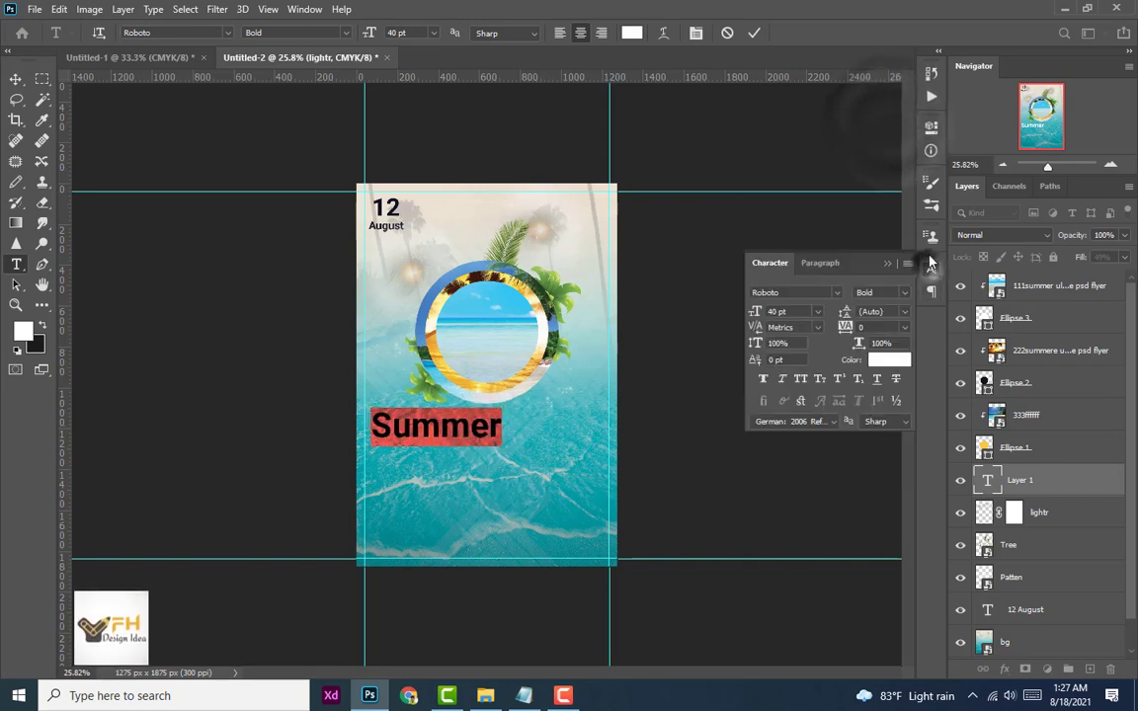
# Step: Set the 'Summer' text to the Great Vibes script font
pyautogui.click(837, 294)
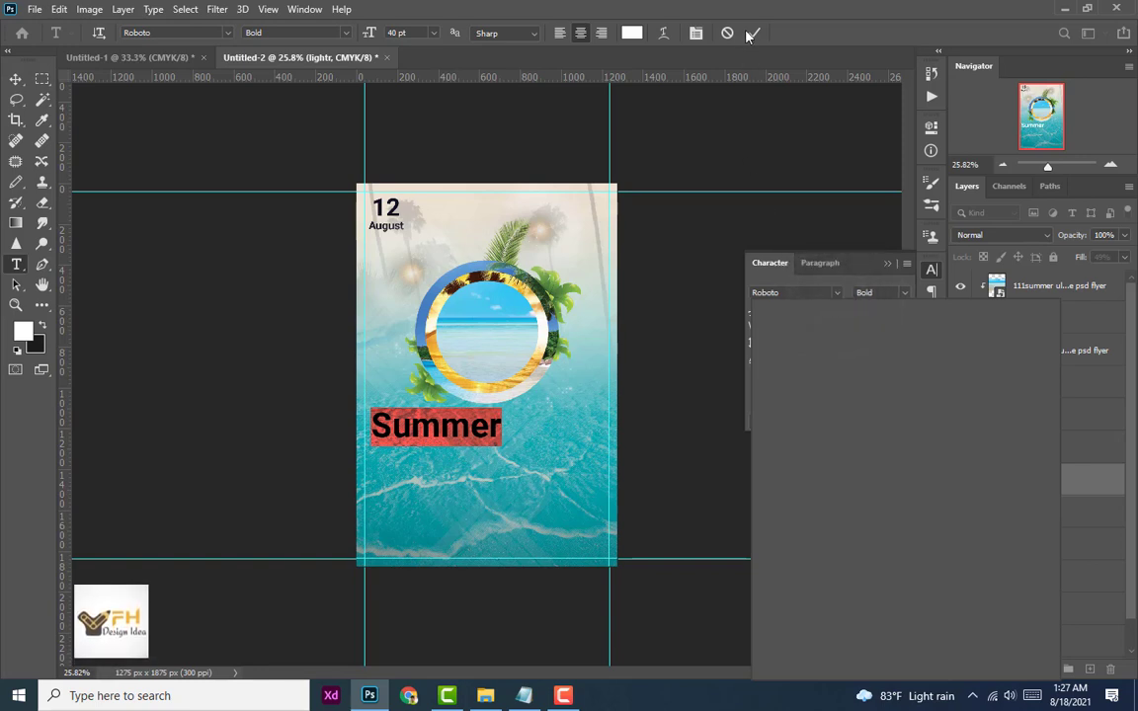
pyautogui.click(15, 82)
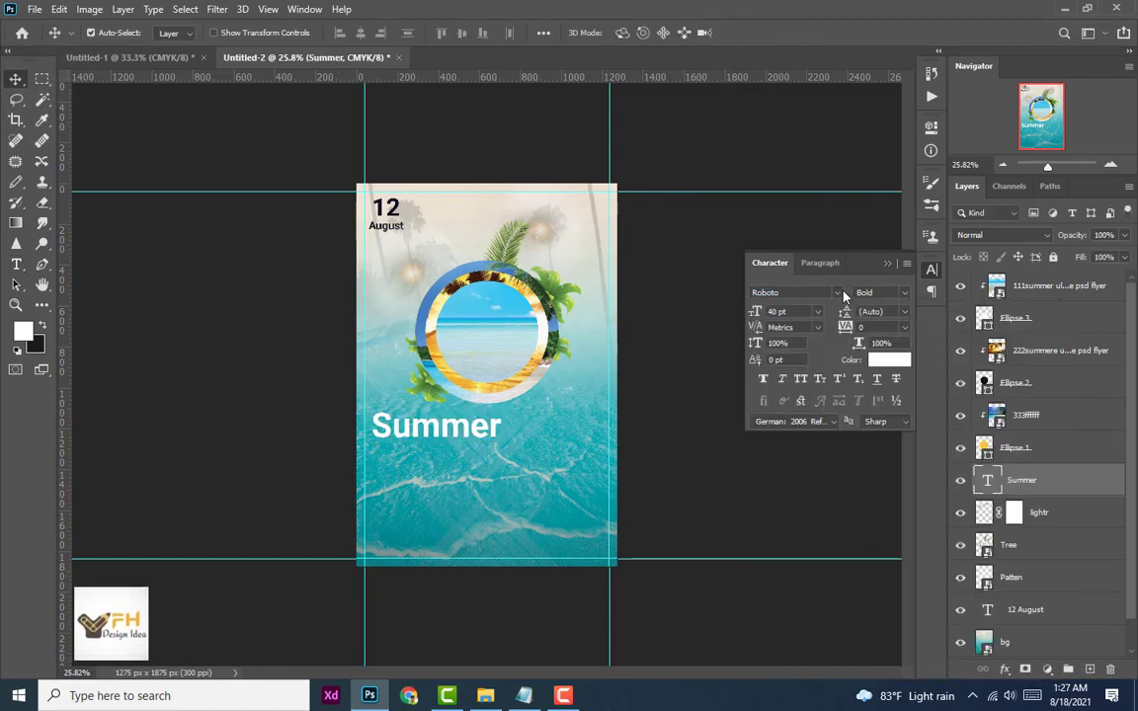
pyautogui.click(838, 292)
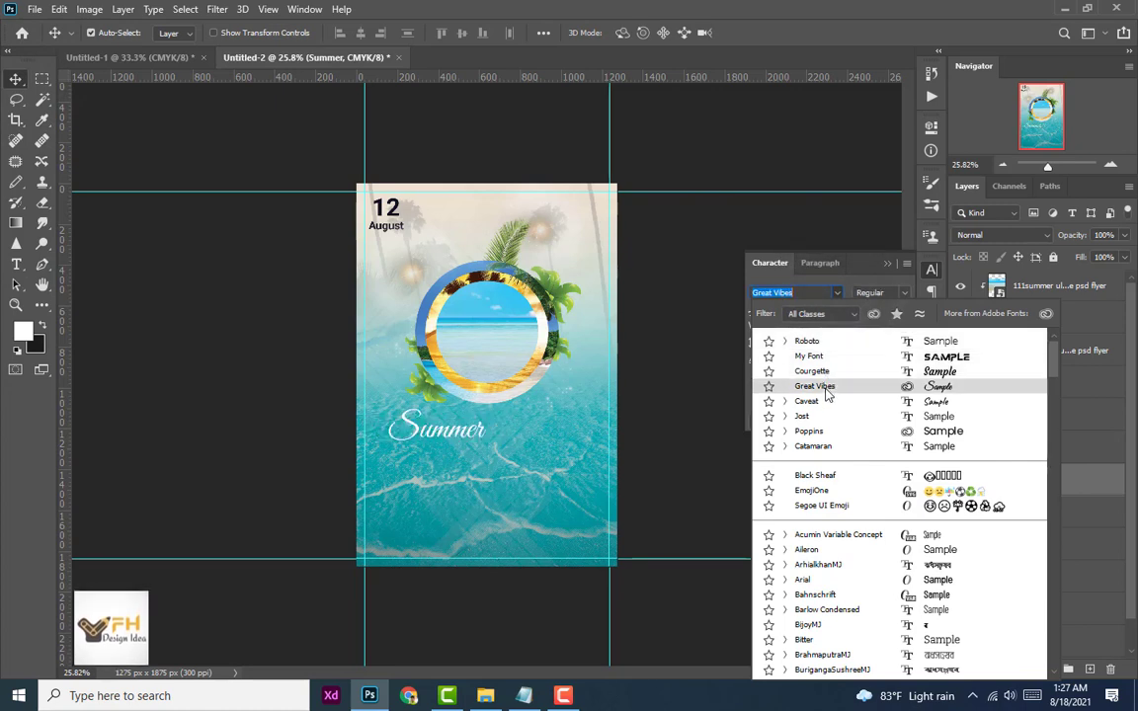
pyautogui.click(827, 393)
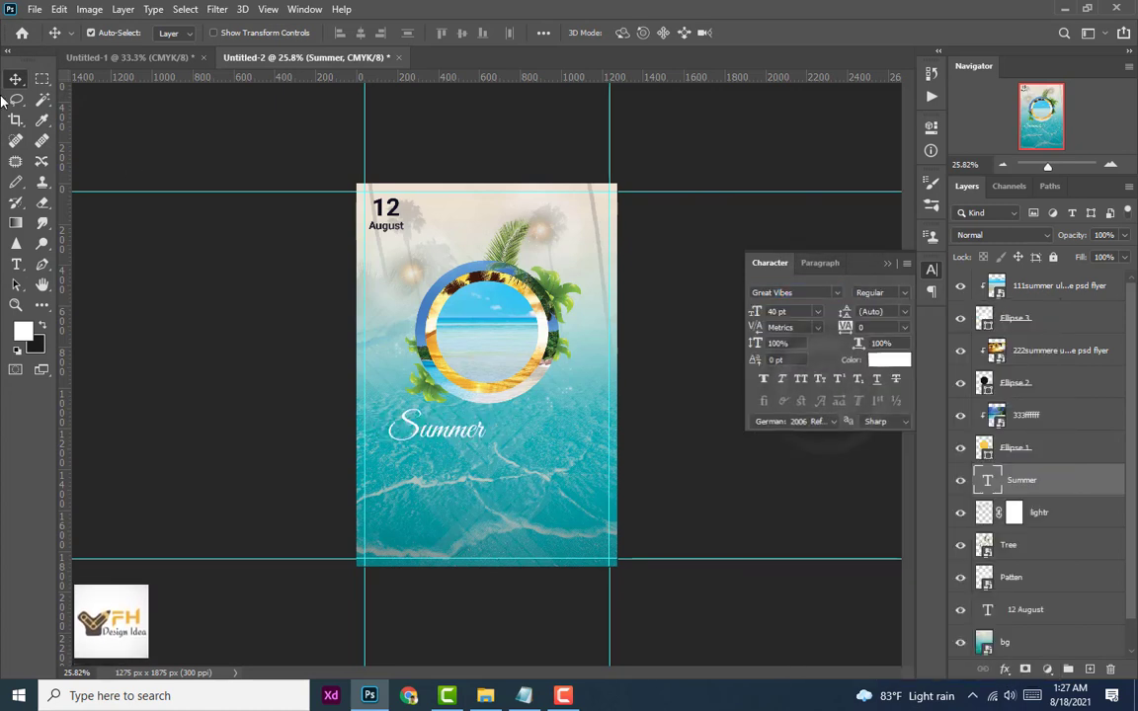
# Step: Enlarge 'Summer' to 60 pt and centre it beneath the photo circle
pyautogui.click(818, 312)
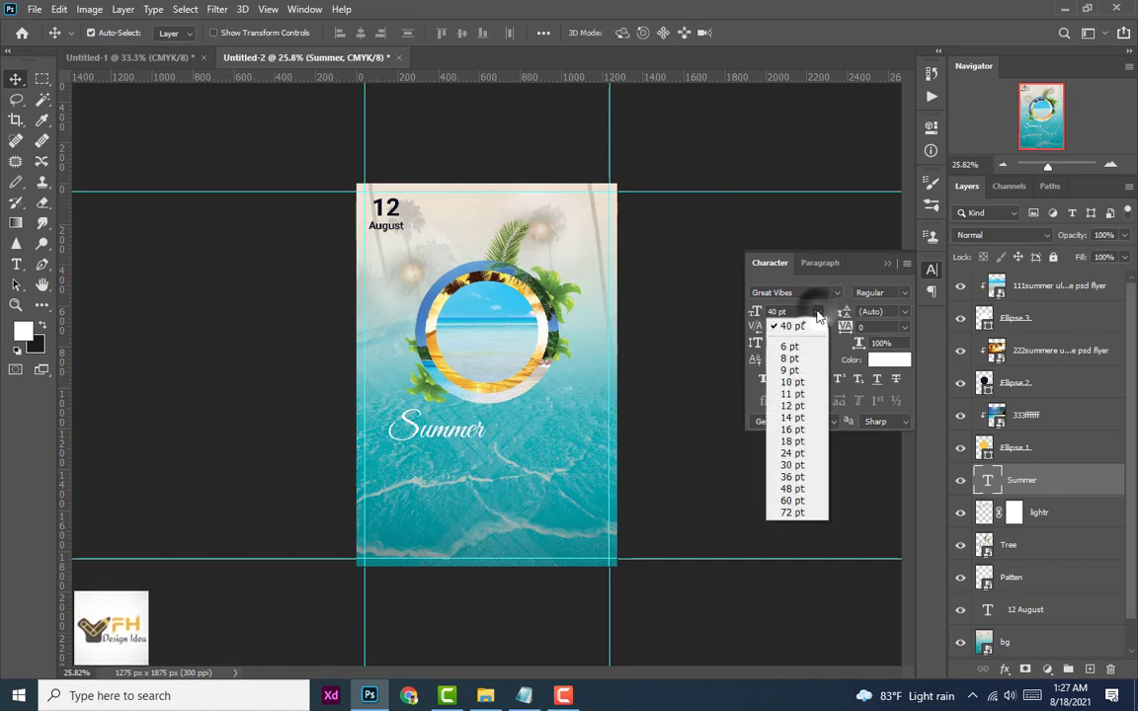
pyautogui.click(797, 490)
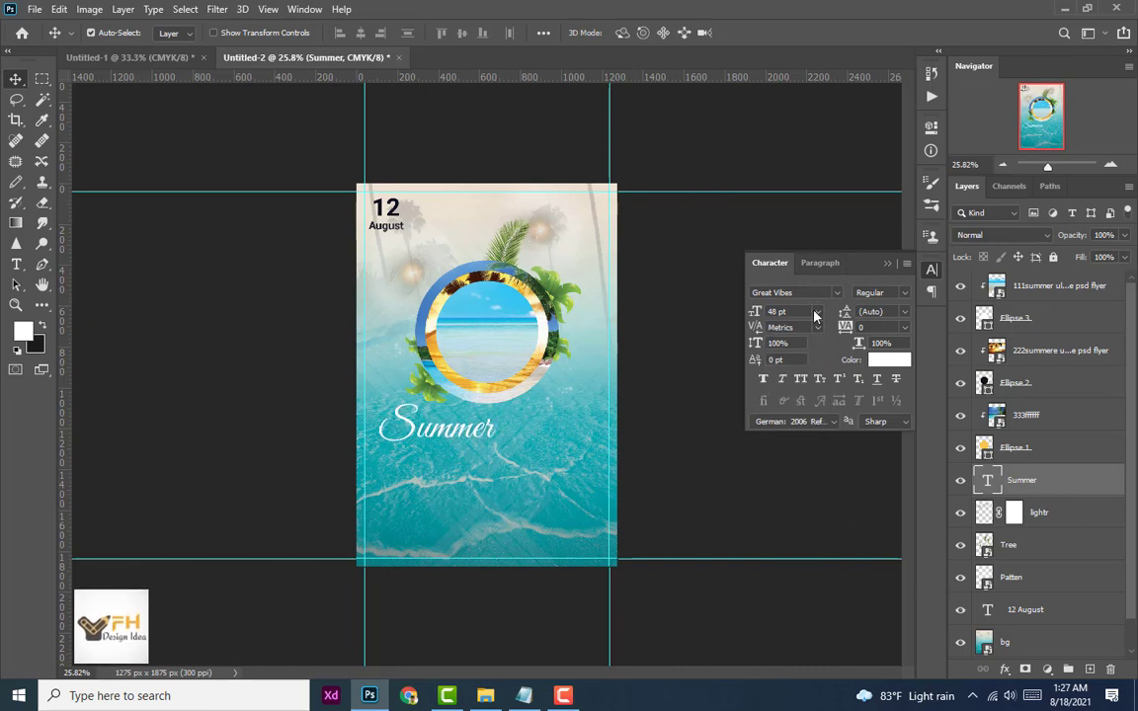
pyautogui.click(816, 315)
pyautogui.click(810, 502)
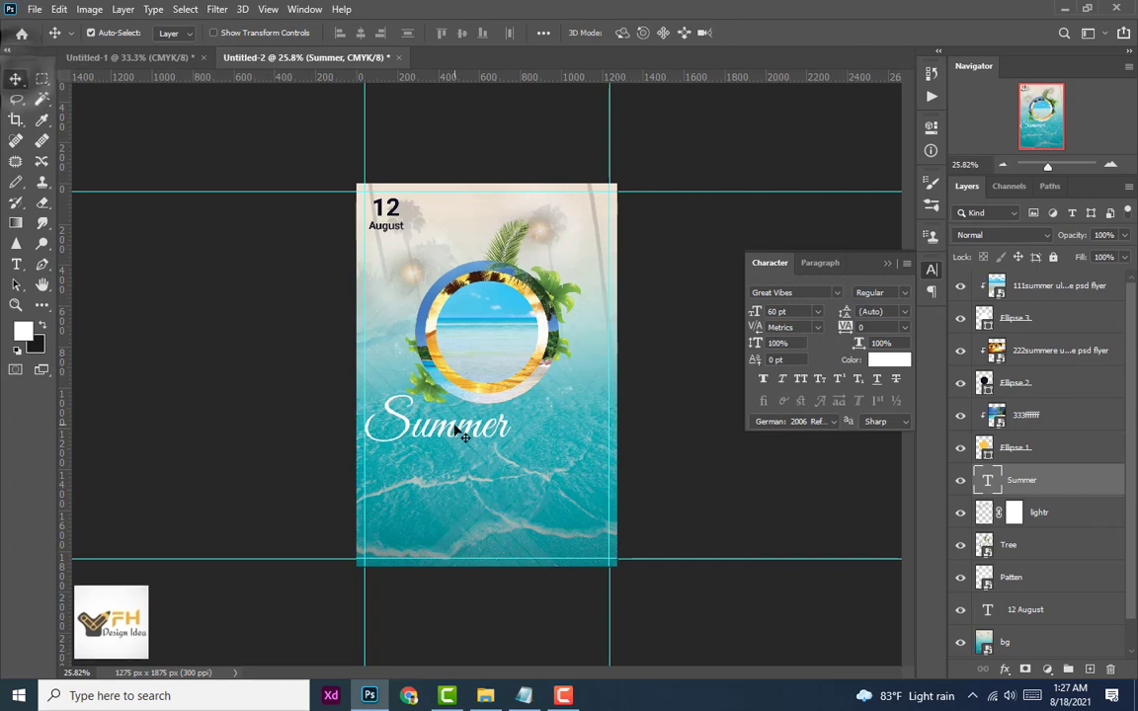
pyautogui.moveTo(448, 429)
pyautogui.mouseDown()
pyautogui.moveTo(493, 434)
pyautogui.moveTo(515, 415)
pyautogui.mouseUp()
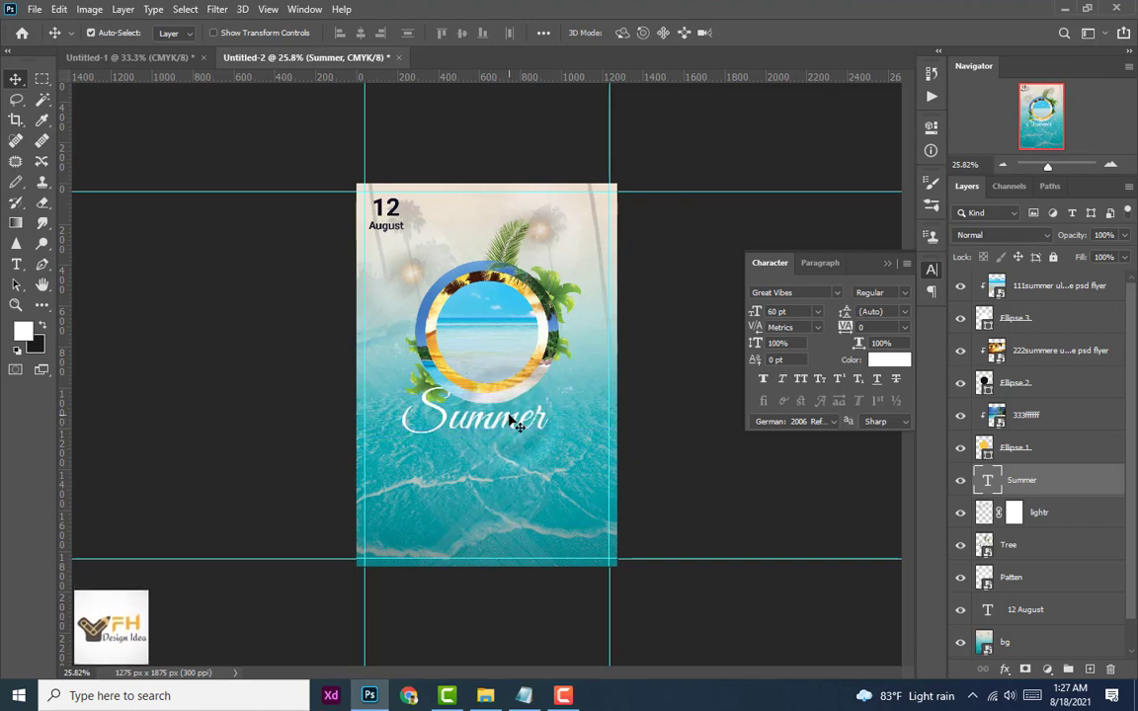
# Step: Add an 'Ultimate' text layer in Courgette, centred beneath 'Summer'
pyautogui.click(15, 265)
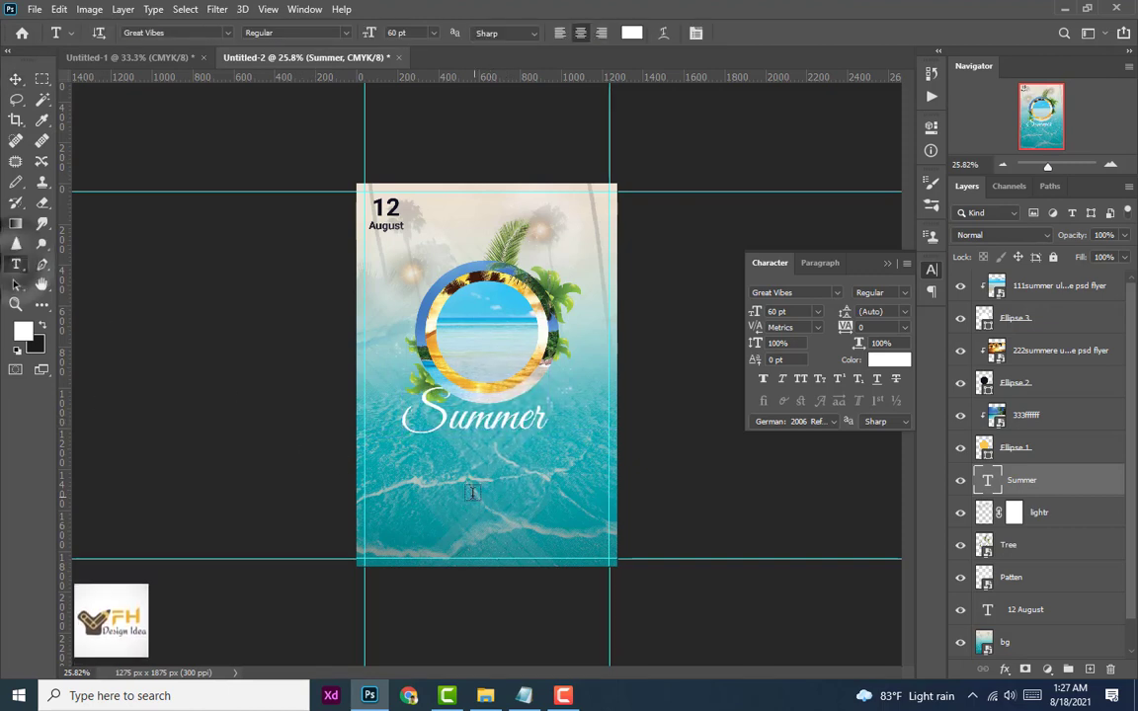
pyautogui.click(454, 462)
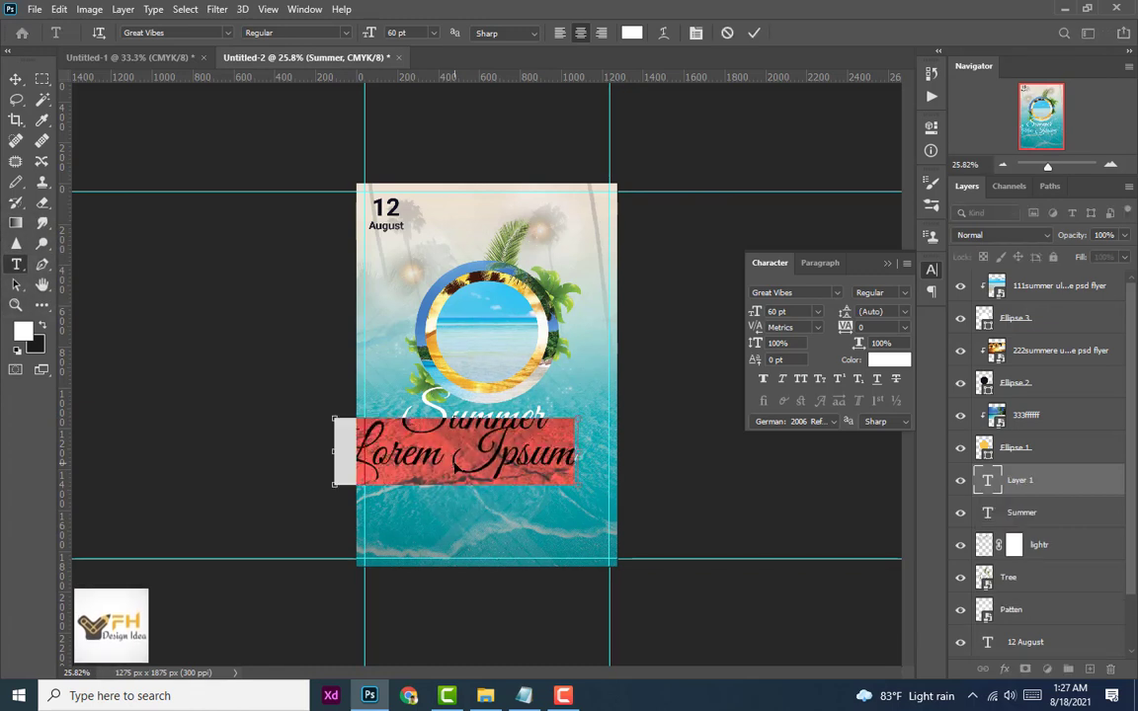
pyautogui.write('Ultimate')
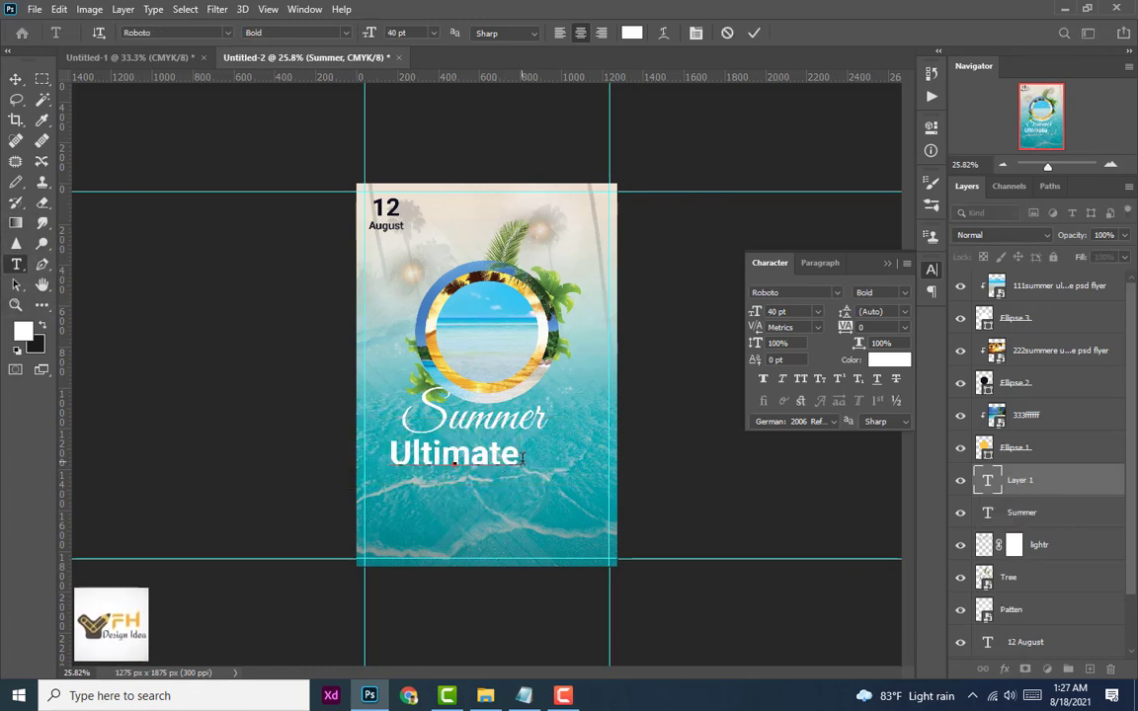
pyautogui.moveTo(520, 456); pyautogui.dragTo(390, 454)
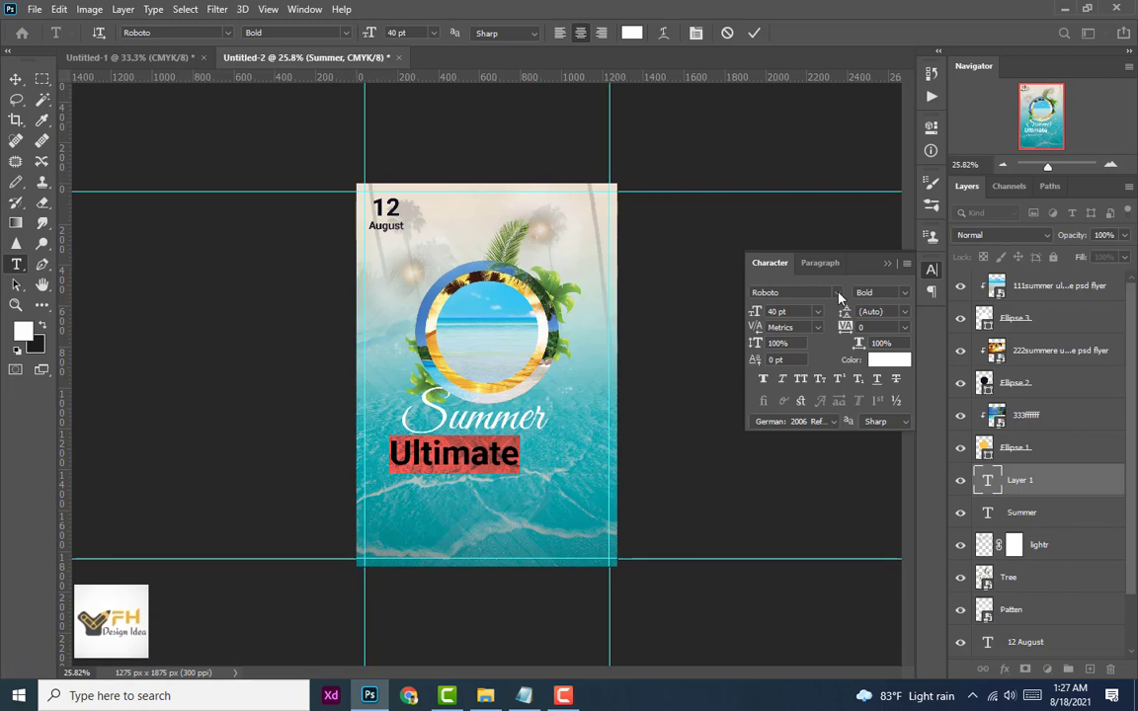
pyautogui.click(836, 292)
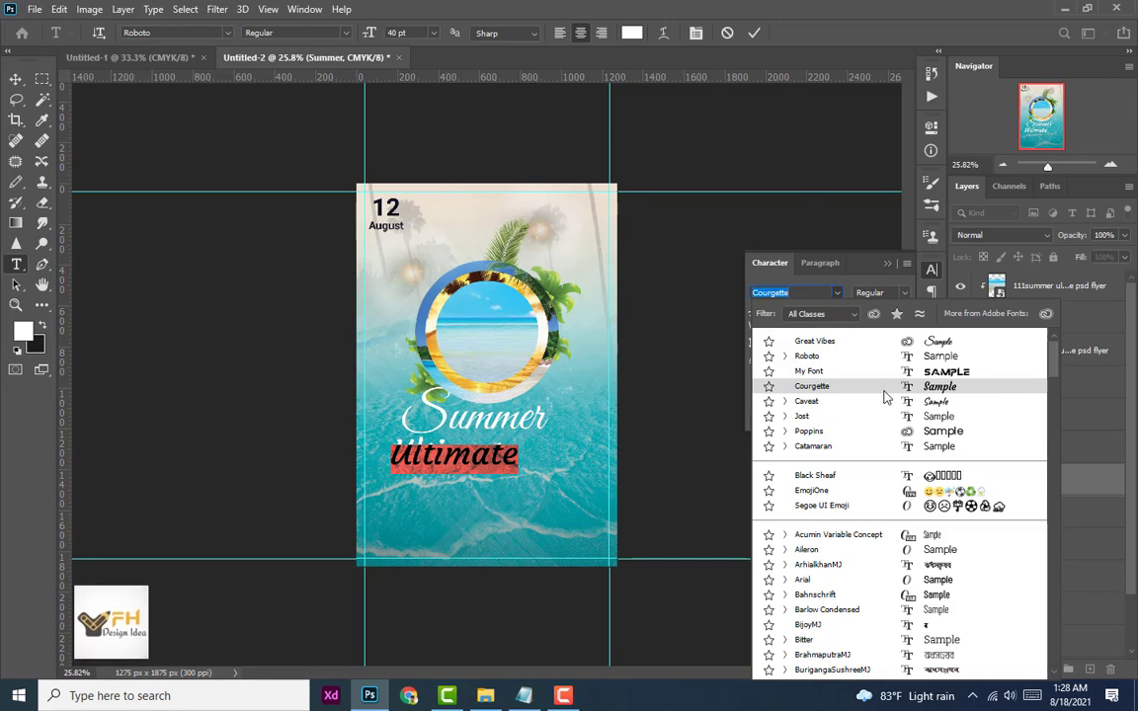
pyautogui.click(885, 396)
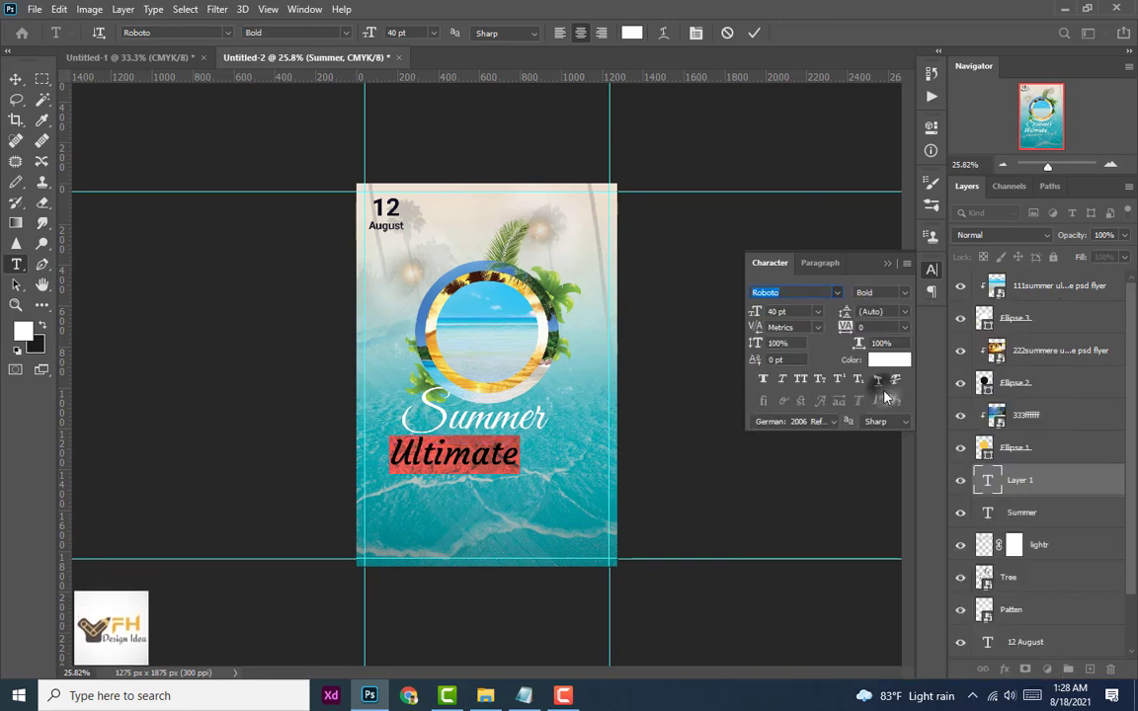
pyautogui.write('Courgette')
pyautogui.click(15, 79)
pyautogui.moveTo(484, 461); pyautogui.dragTo(528, 459)
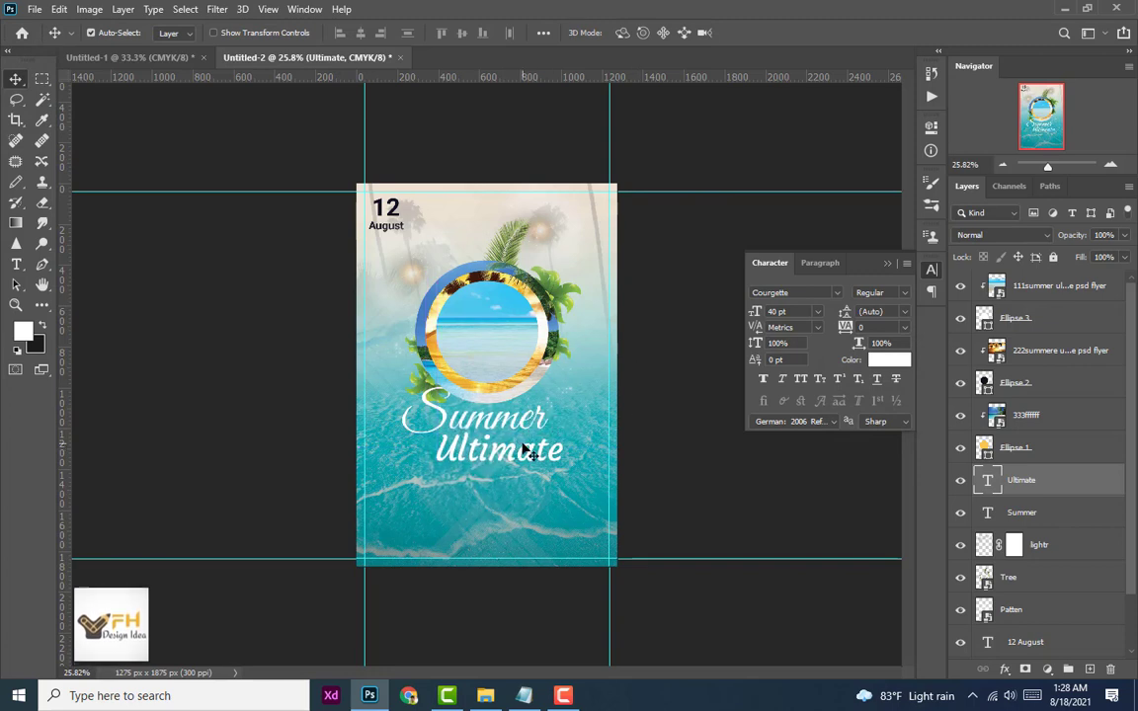
# Step: Set the 'Ultimate' text size to 30 pt
pyautogui.press('t')
pyautogui.doubleClick(528, 449)
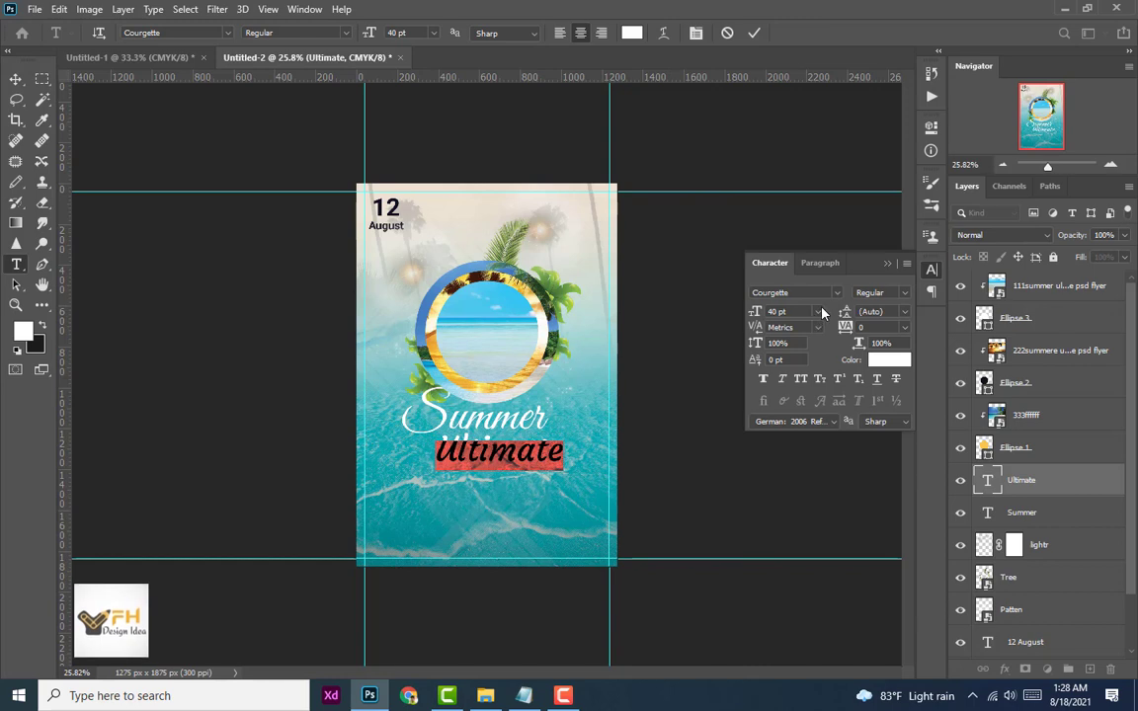
pyautogui.click(819, 312)
pyautogui.click(798, 470)
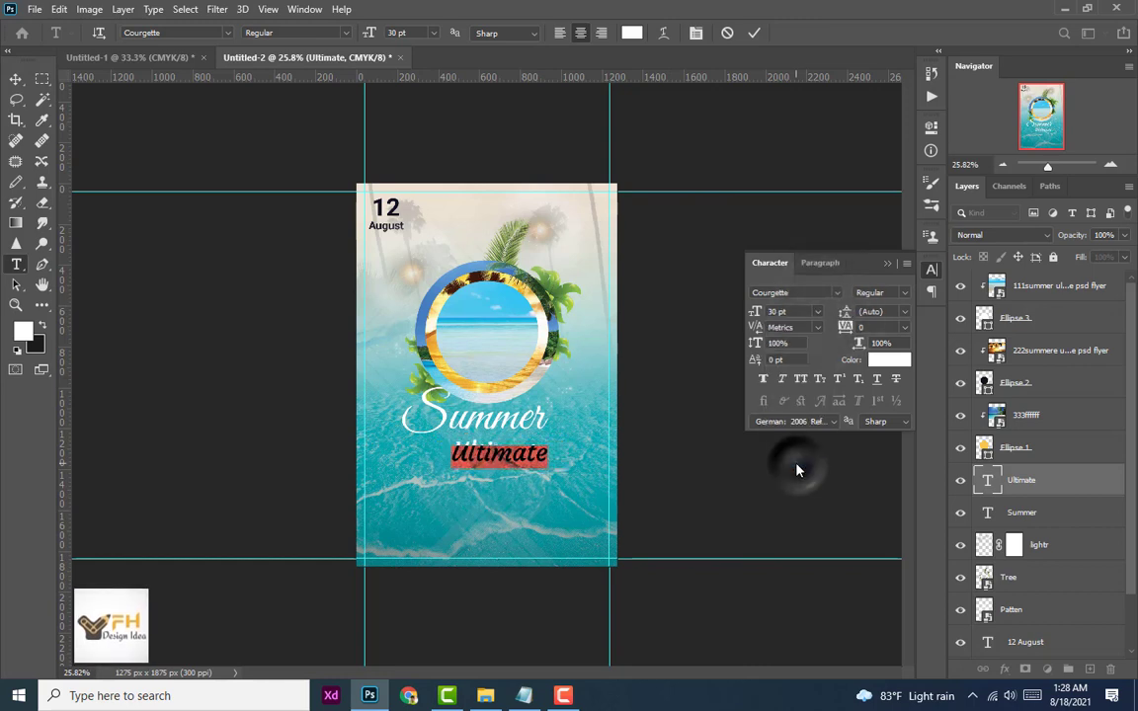
pyautogui.click(726, 449)
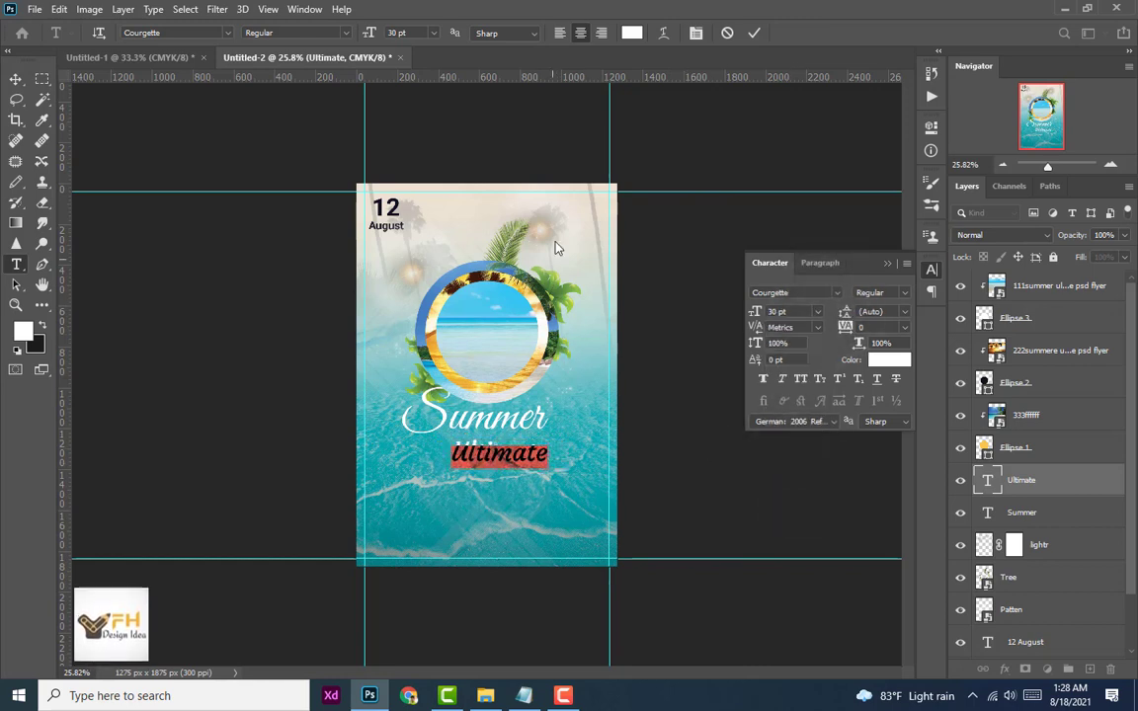
pyautogui.click(752, 34)
# Step: Scale 'Ultimate' slightly larger with Free Transform, to about 30.5 pt
pyautogui.press('v')
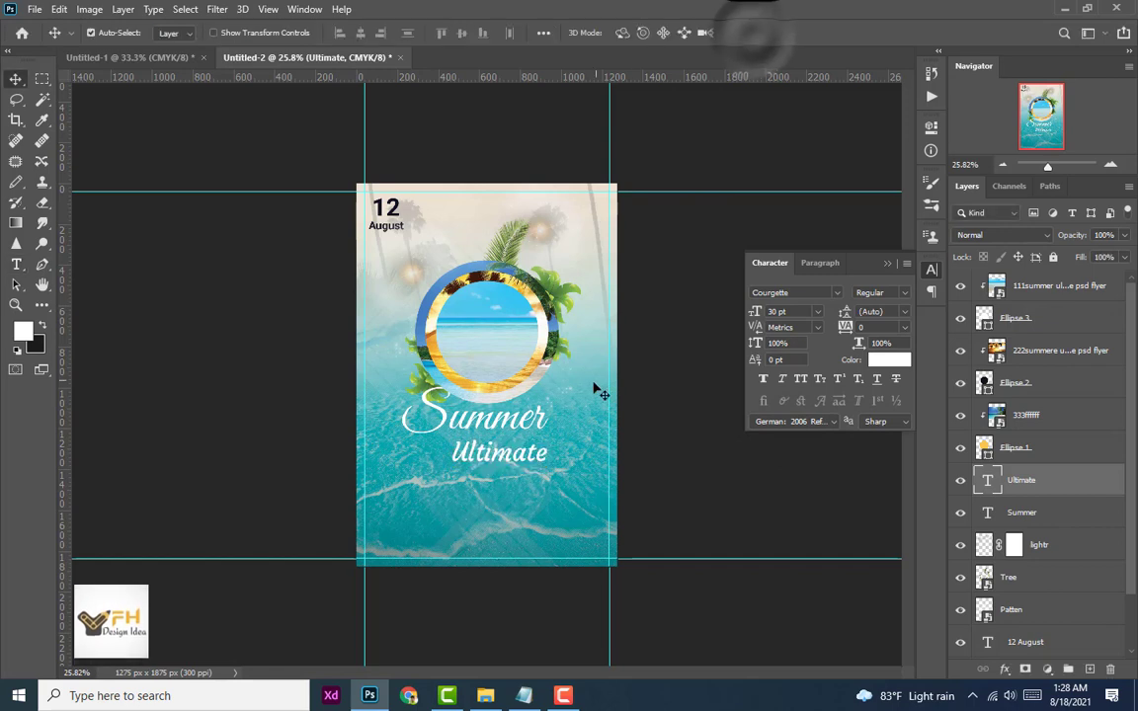
pyautogui.hotkey('ctrl', 't')
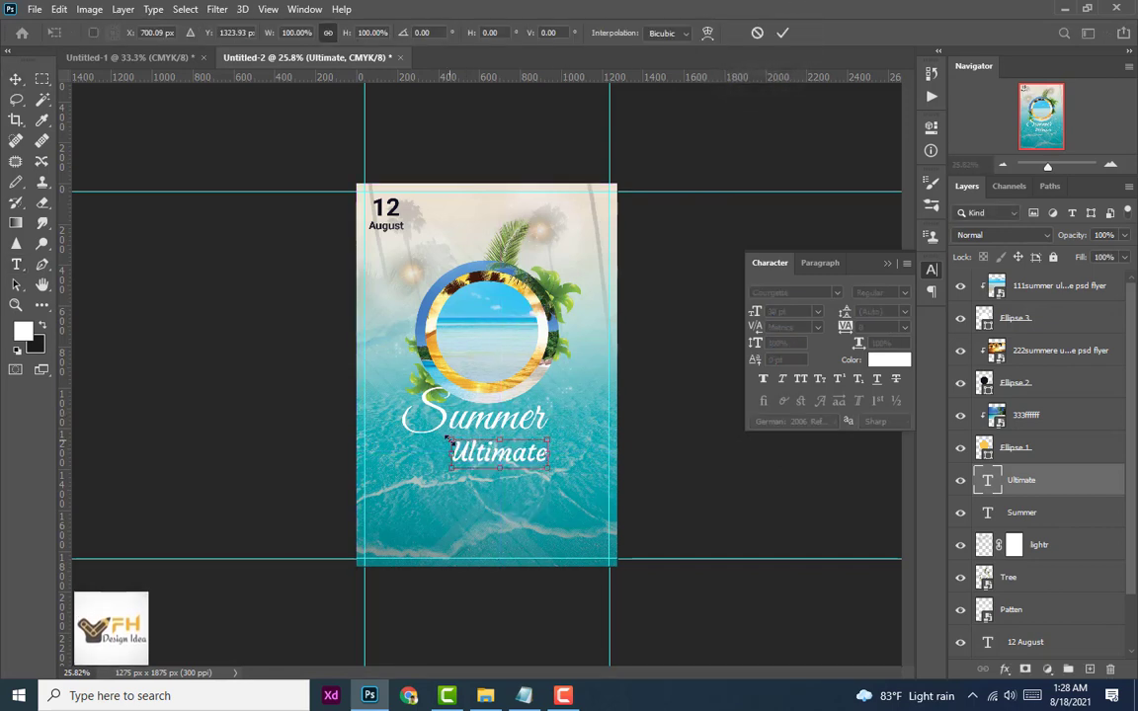
pyautogui.moveTo(450, 439)
pyautogui.mouseDown()
pyautogui.moveTo(435, 432)
pyautogui.moveTo(498, 452)
pyautogui.moveTo(451, 438)
pyautogui.moveTo(468, 449)
pyautogui.moveTo(506, 448)
pyautogui.mouseUp()
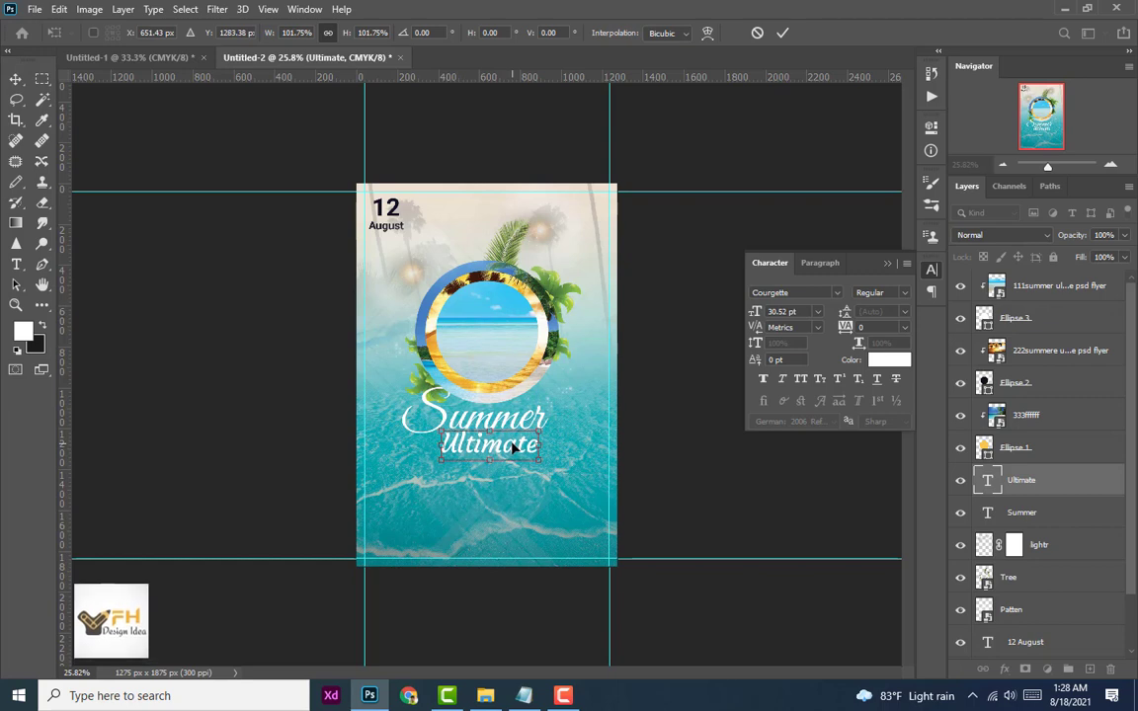
pyautogui.press('Return')
pyautogui.click(499, 423)
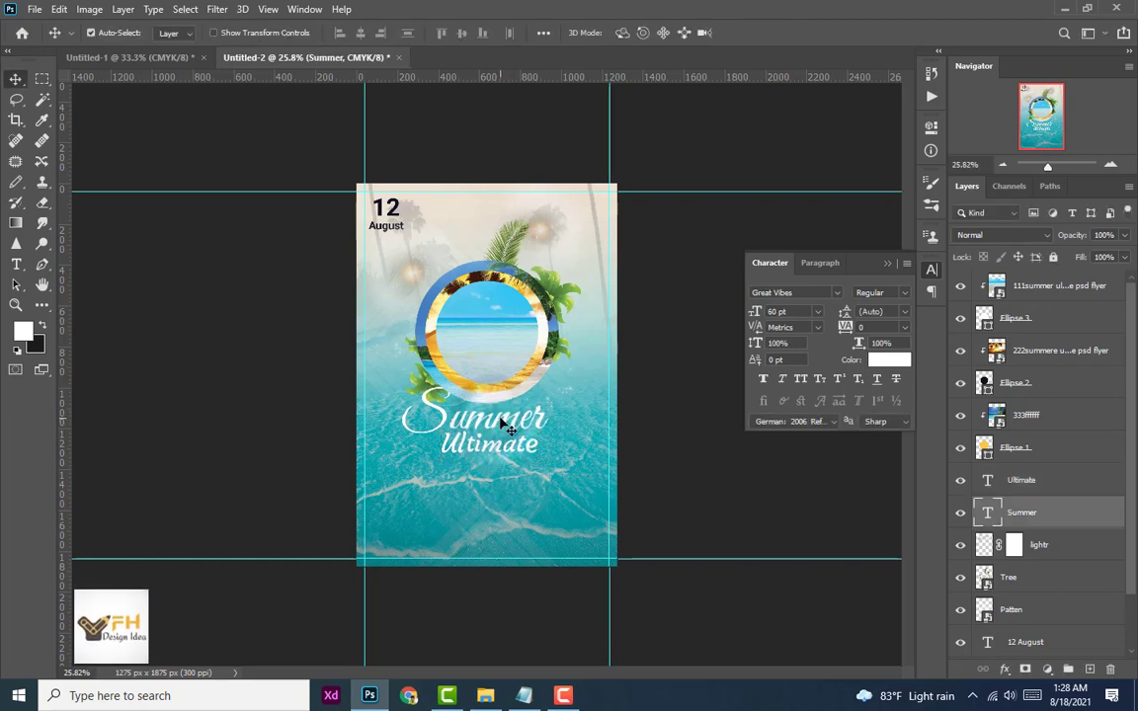
# Step: Colour 'Summer' yellow f9ce22 and copy that hex value
pyautogui.doubleClick(510, 427)
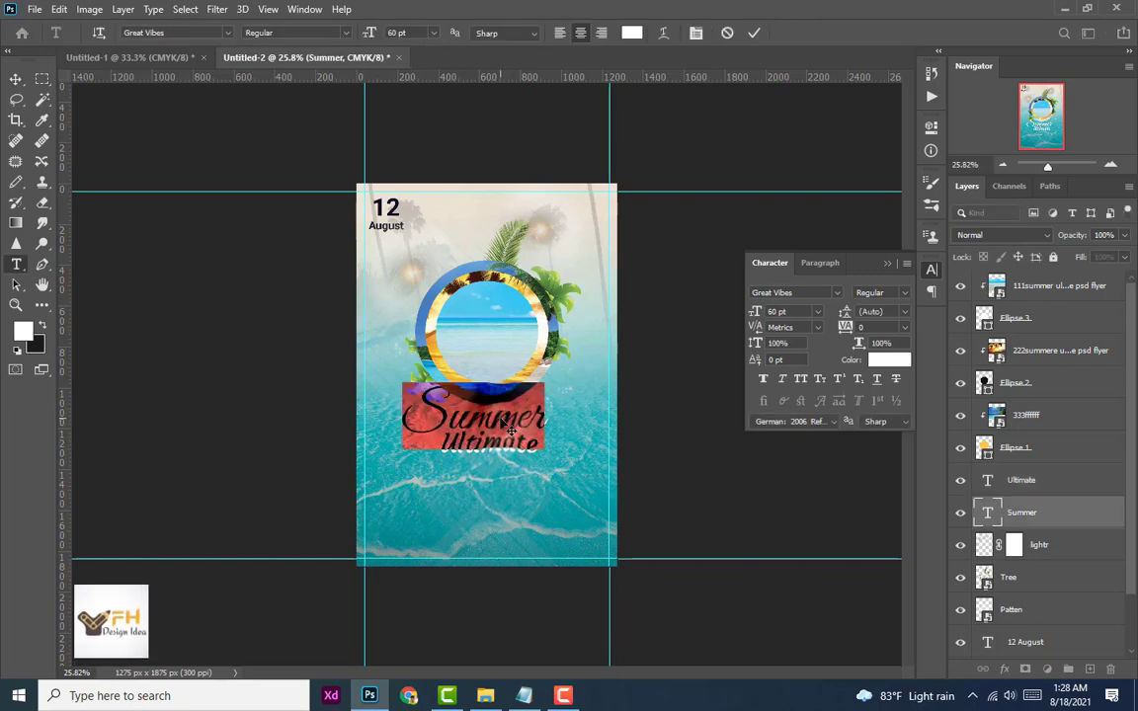
pyautogui.click(889, 360)
pyautogui.moveTo(847, 318); pyautogui.dragTo(847, 296)
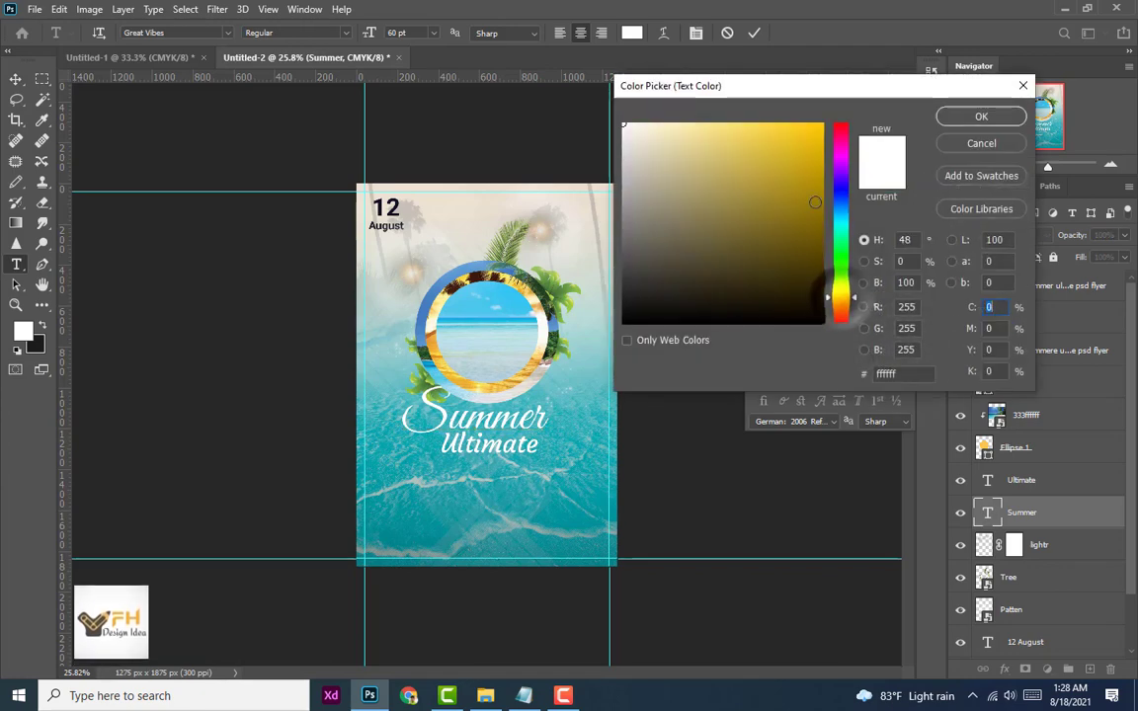
pyautogui.moveTo(818, 197); pyautogui.dragTo(798, 123)
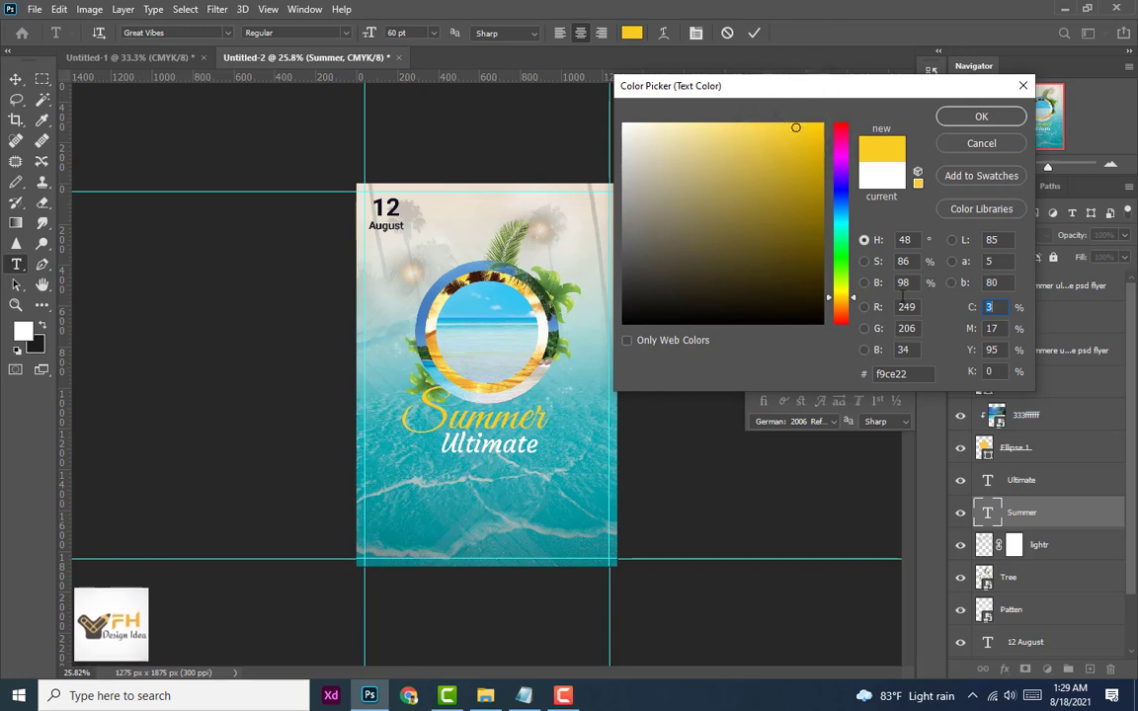
pyautogui.doubleClick(899, 375)
pyautogui.rightClick(892, 375)
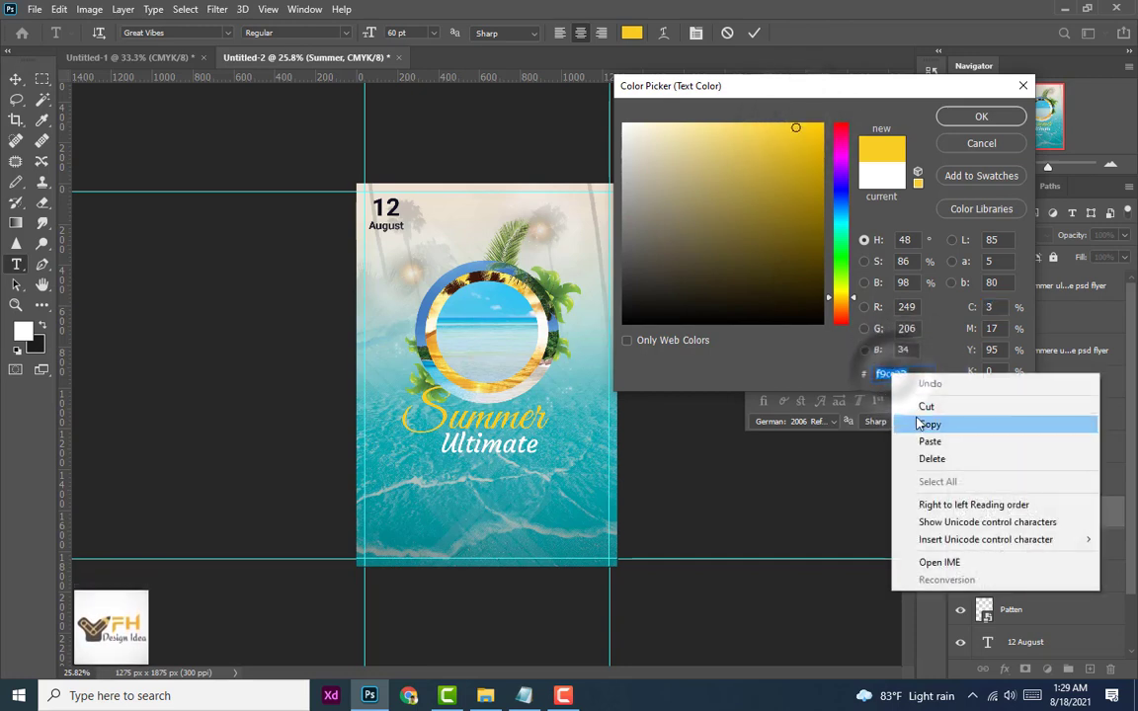
pyautogui.click(929, 424)
pyautogui.click(981, 116)
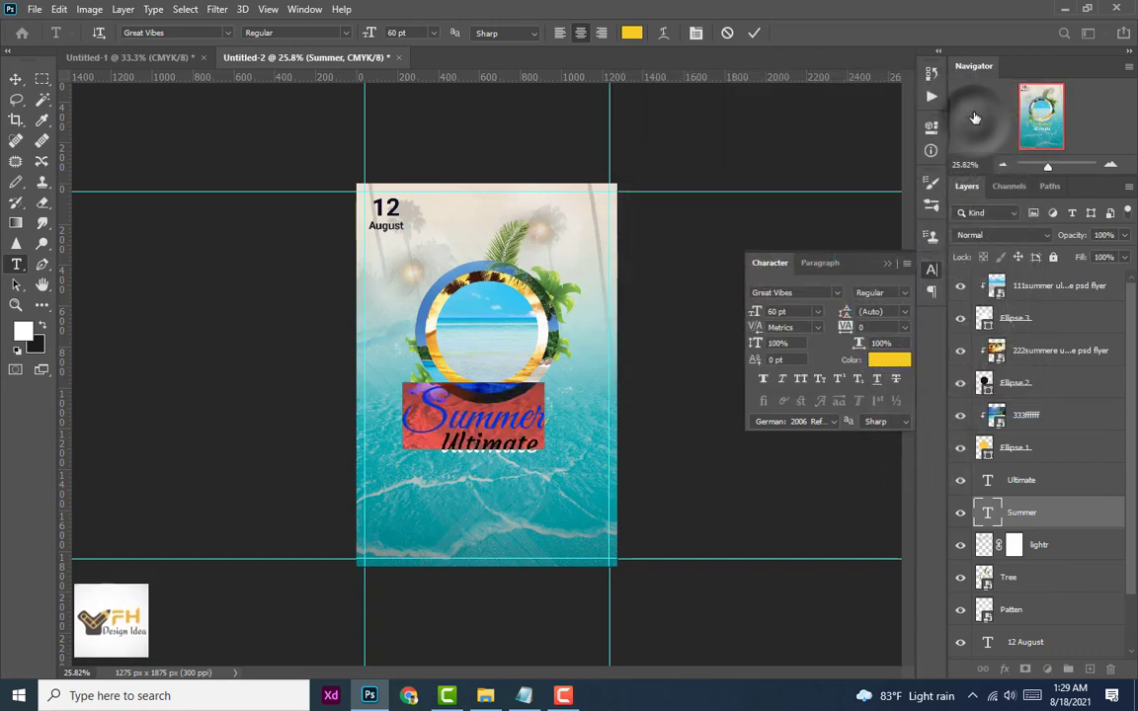
pyautogui.click(755, 34)
# Step: Colour 'Ultimate' the same yellow by pasting hex f9ce22
pyautogui.doubleClick(499, 447)
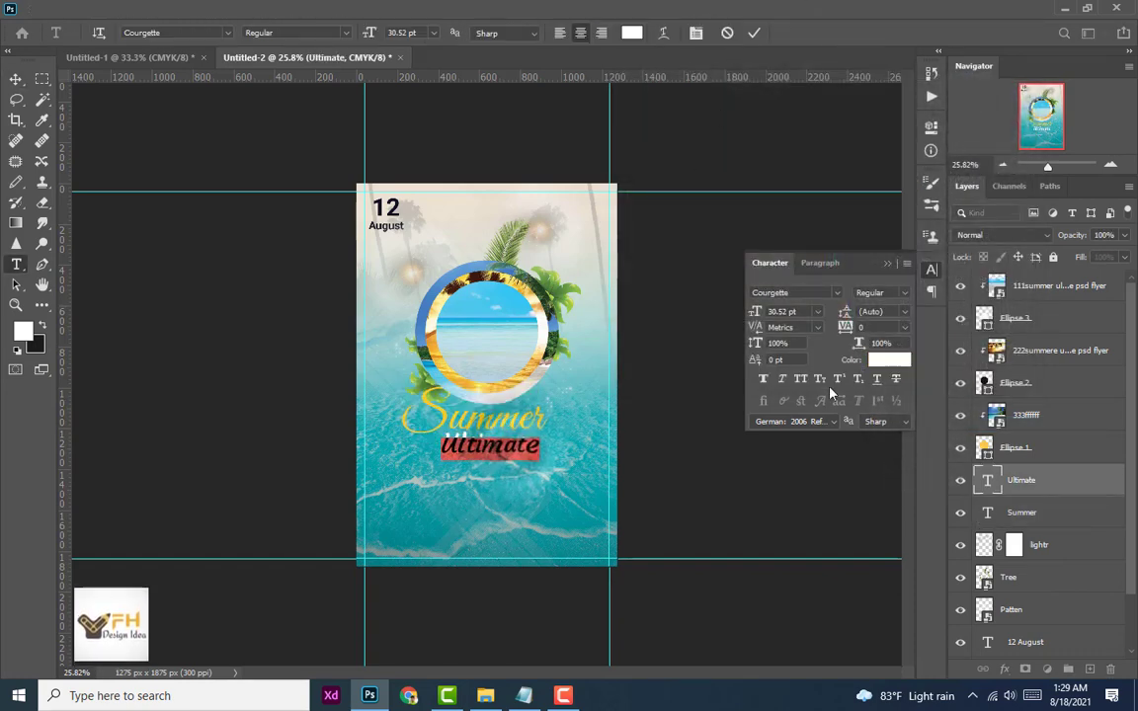
pyautogui.click(889, 360)
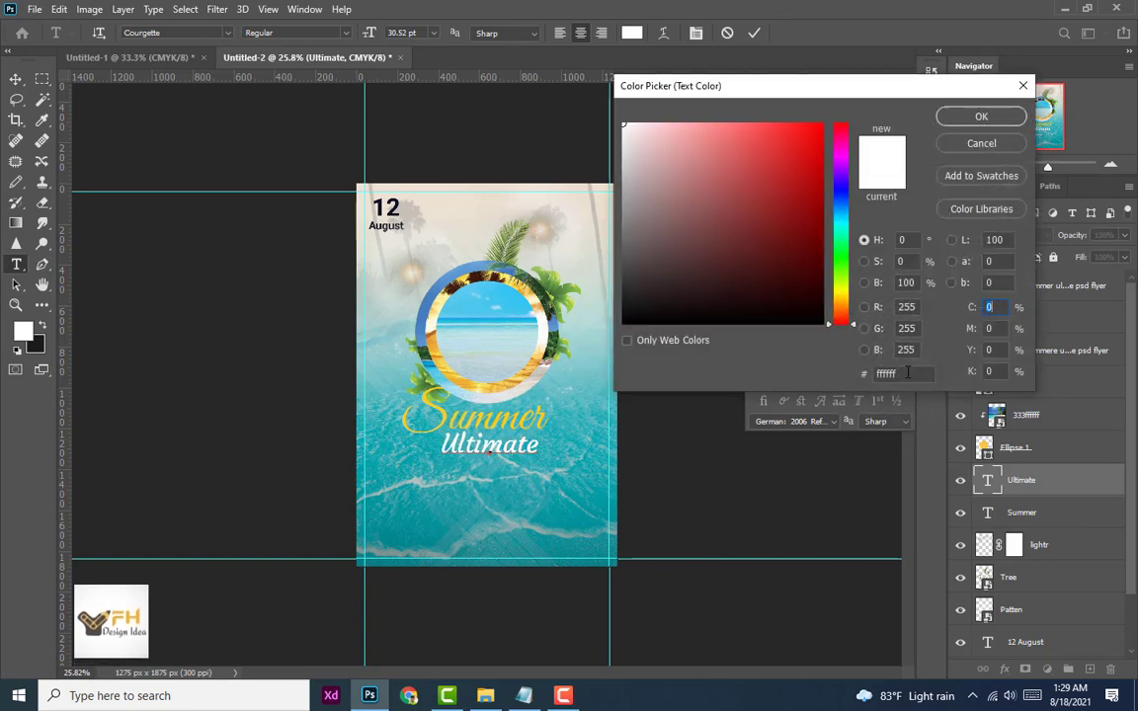
pyautogui.doubleClick(889, 373)
pyautogui.hotkey('ctrl', 'v')
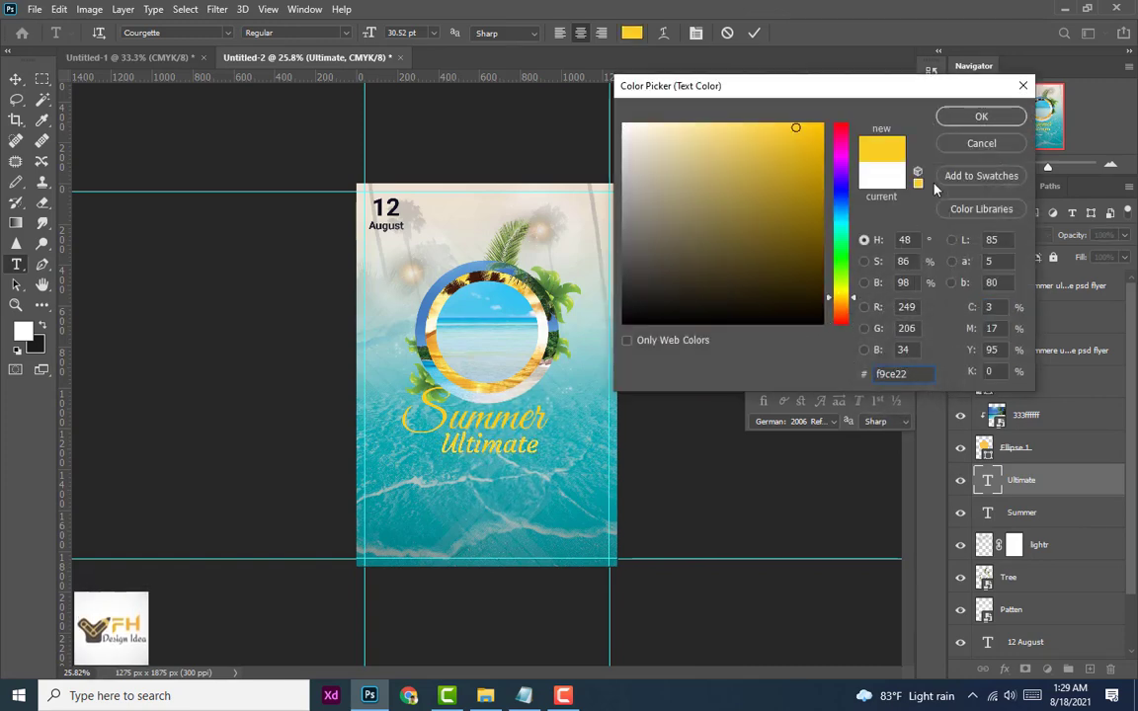
pyautogui.click(963, 119)
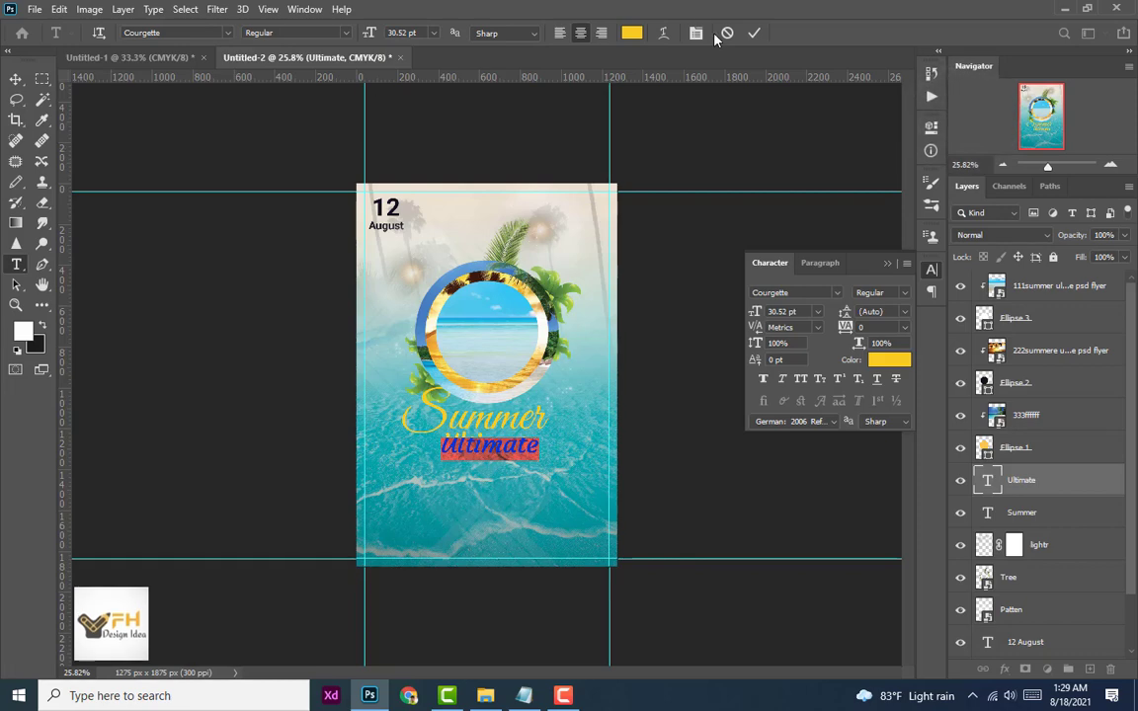
pyautogui.click(751, 33)
# Step: Choose the Pencil tool and add Layer 1 at the top of the layer stack
pyautogui.press('v')
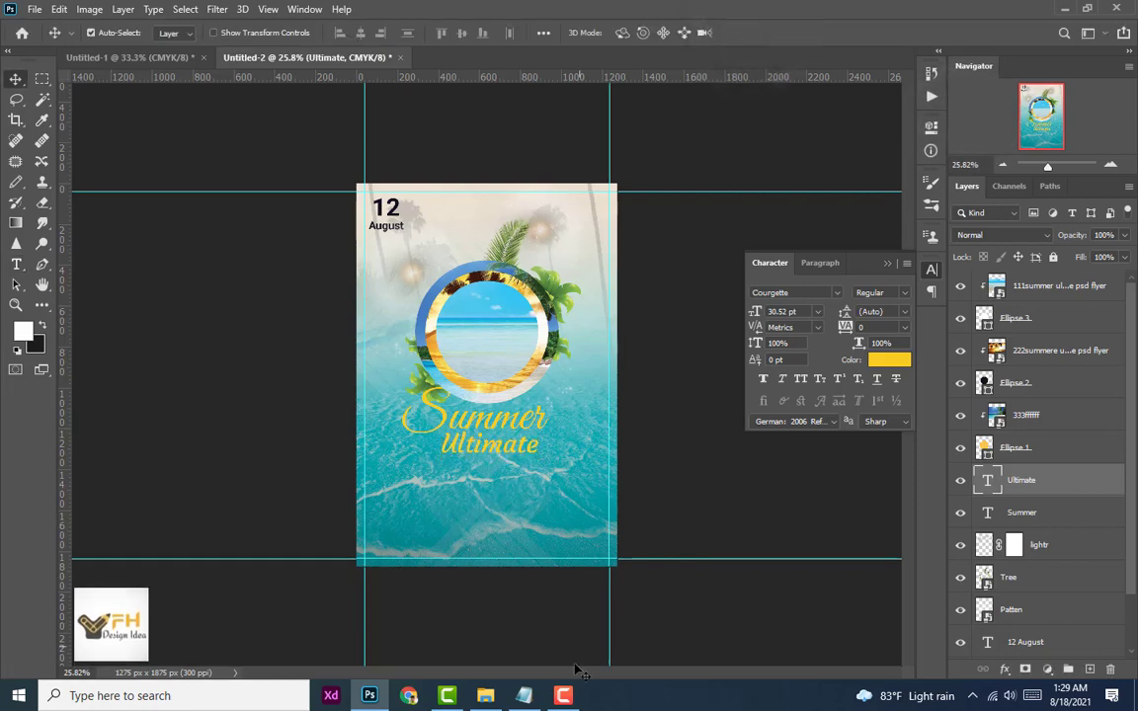
pyautogui.click(524, 696)
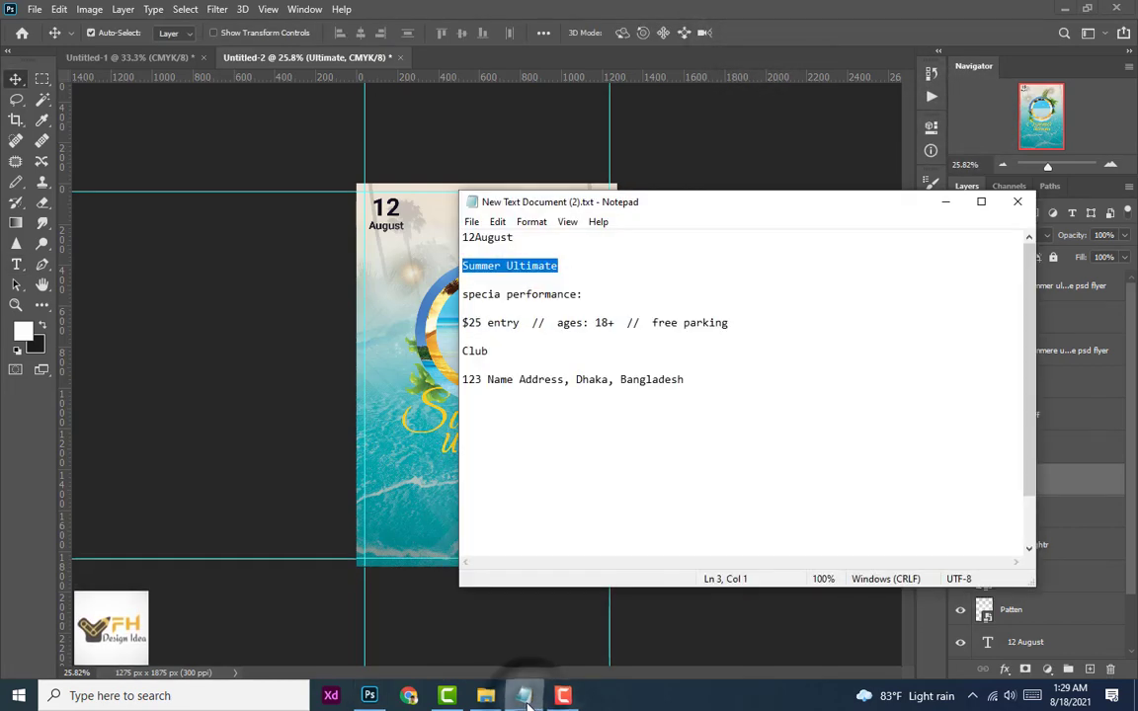
pyautogui.click(524, 697)
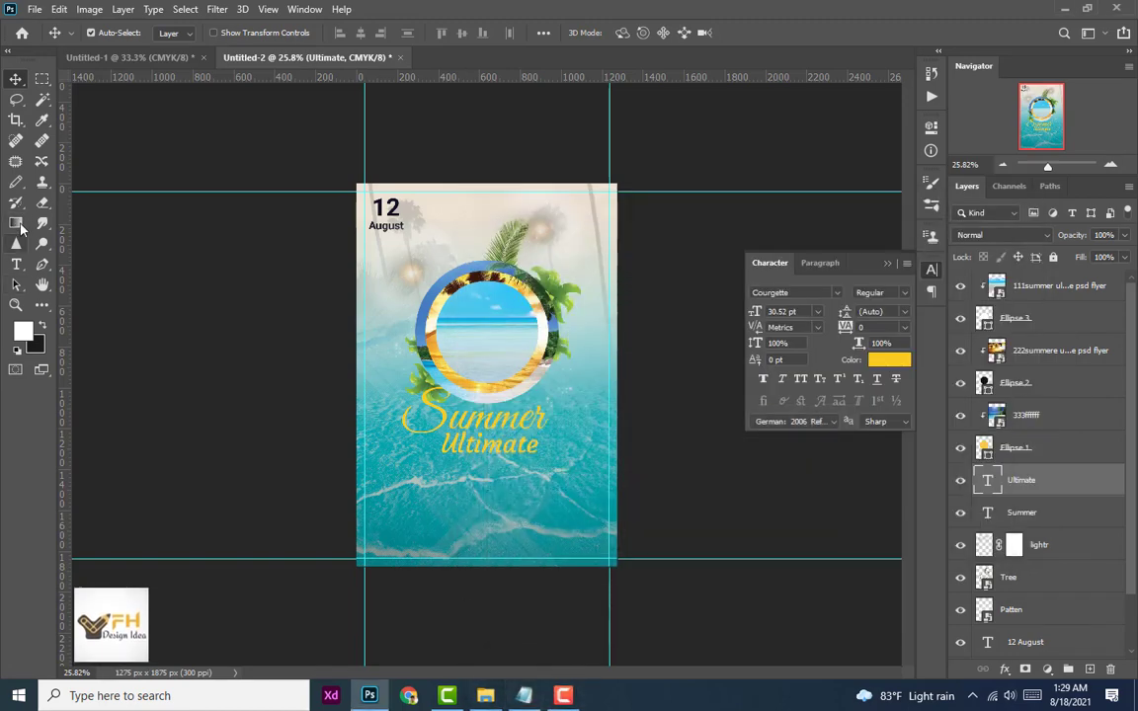
pyautogui.click(15, 182)
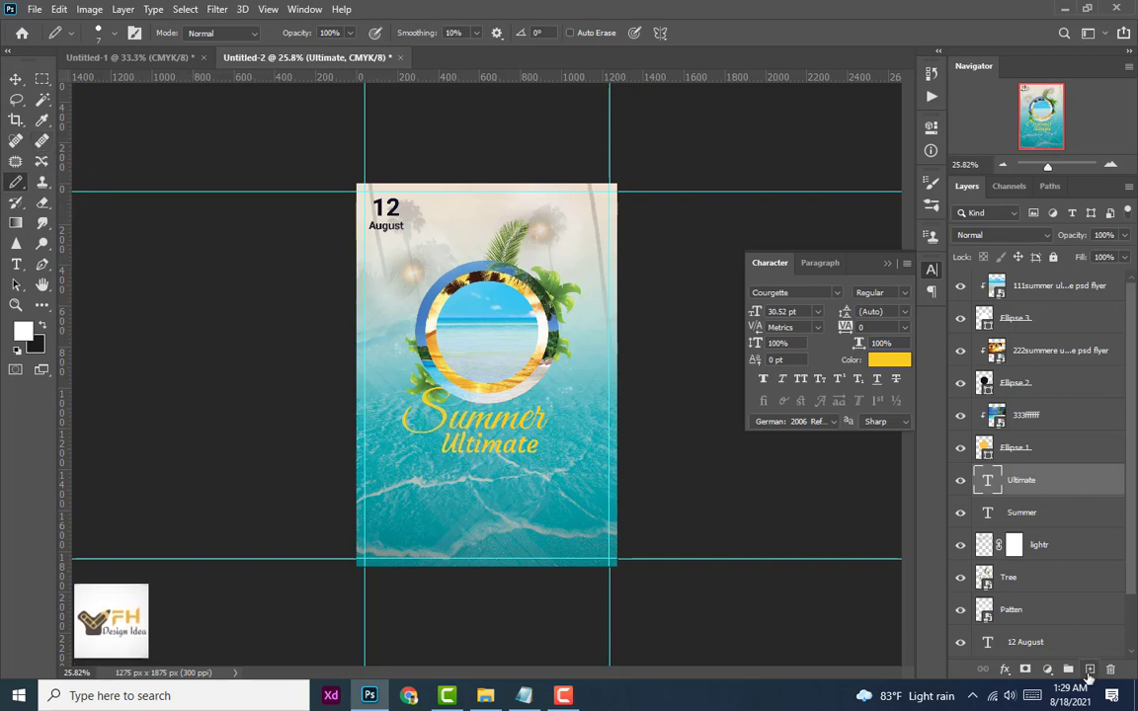
pyautogui.click(1089, 669)
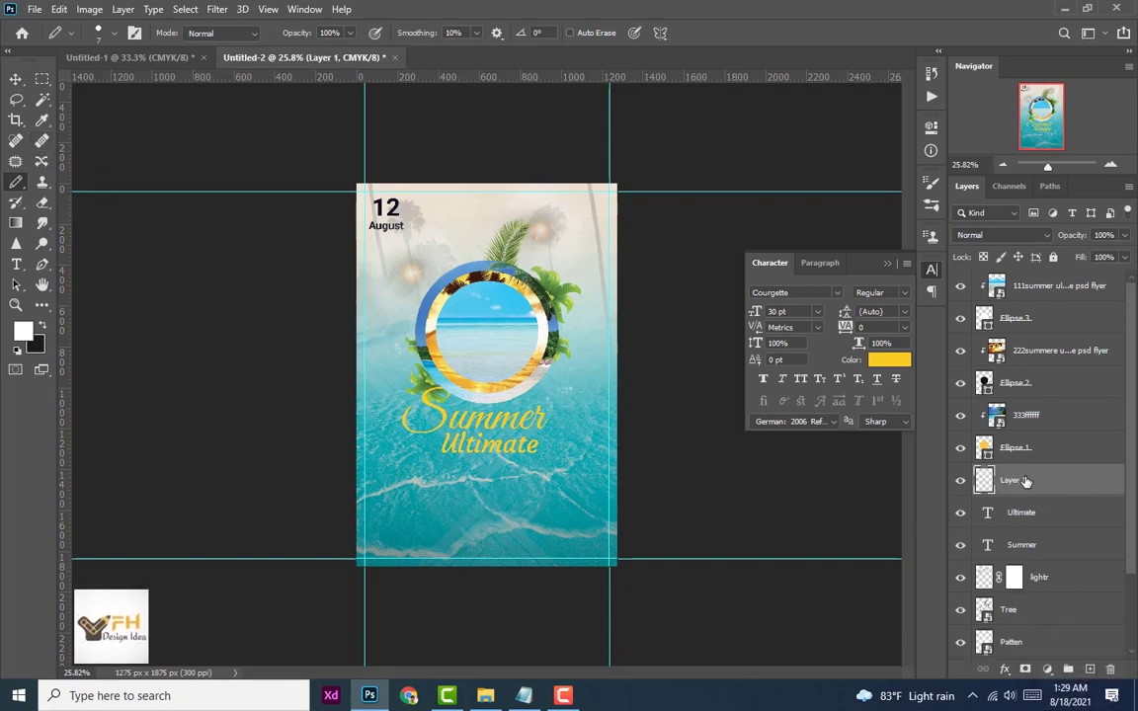
pyautogui.moveTo(1025, 481); pyautogui.dragTo(1018, 280)
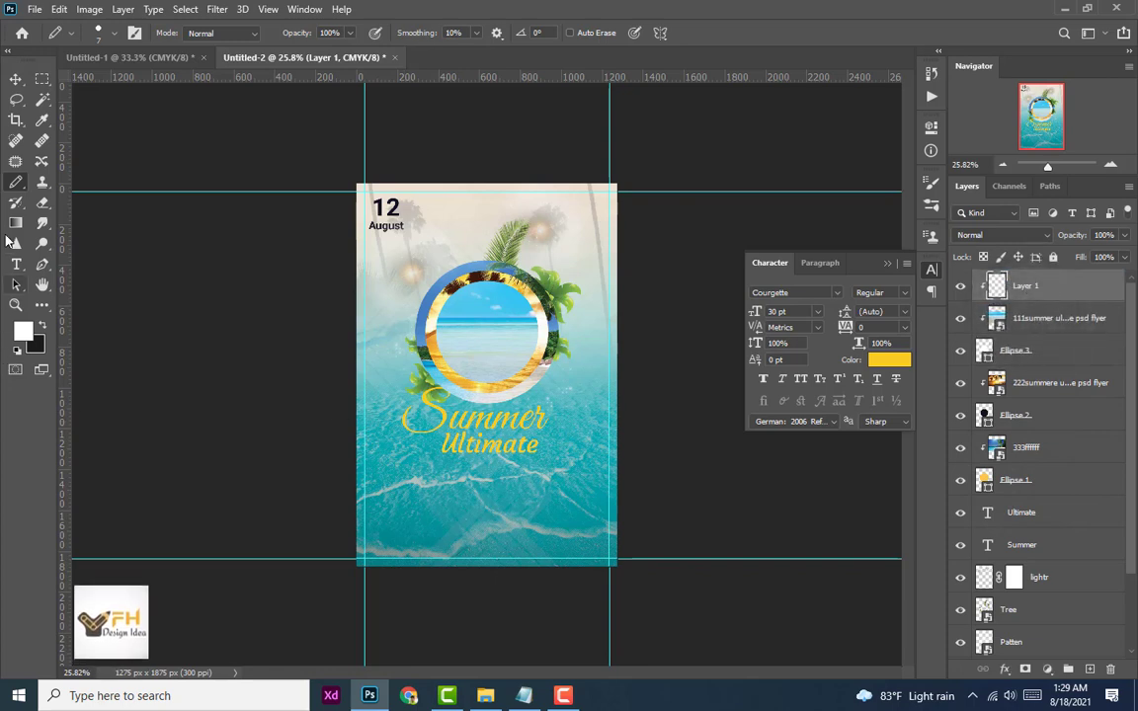
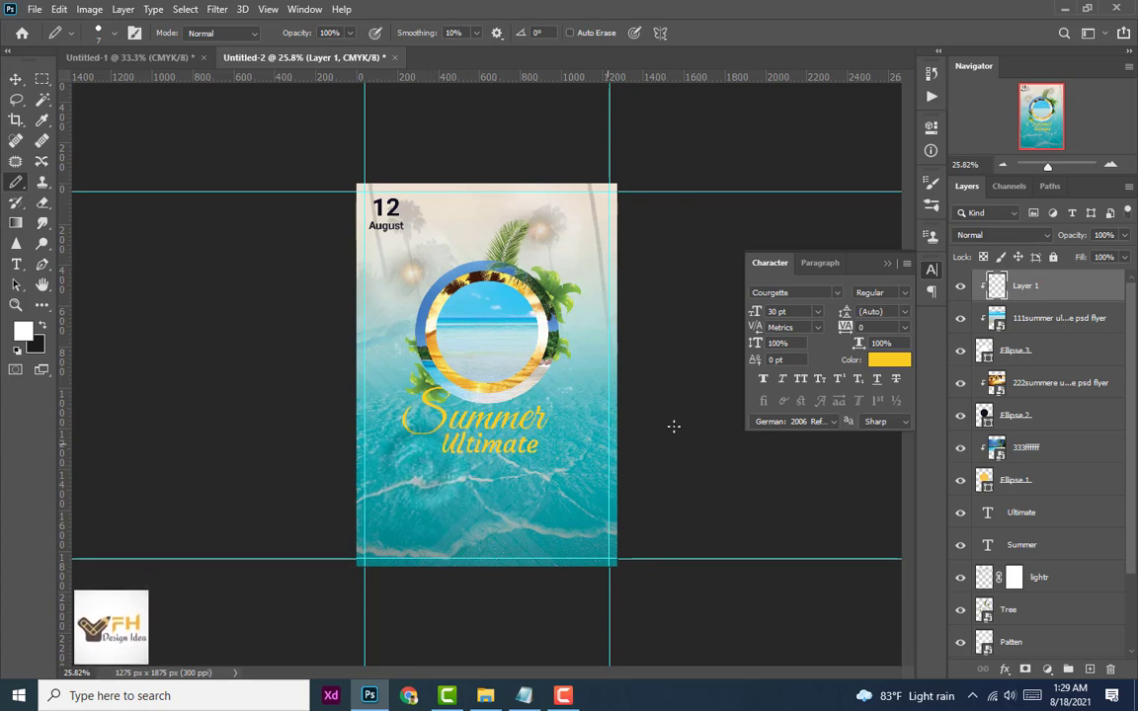
# Step: Release the stroke layer's clipping mask and delete that layer
pyautogui.rightClick(1044, 289)
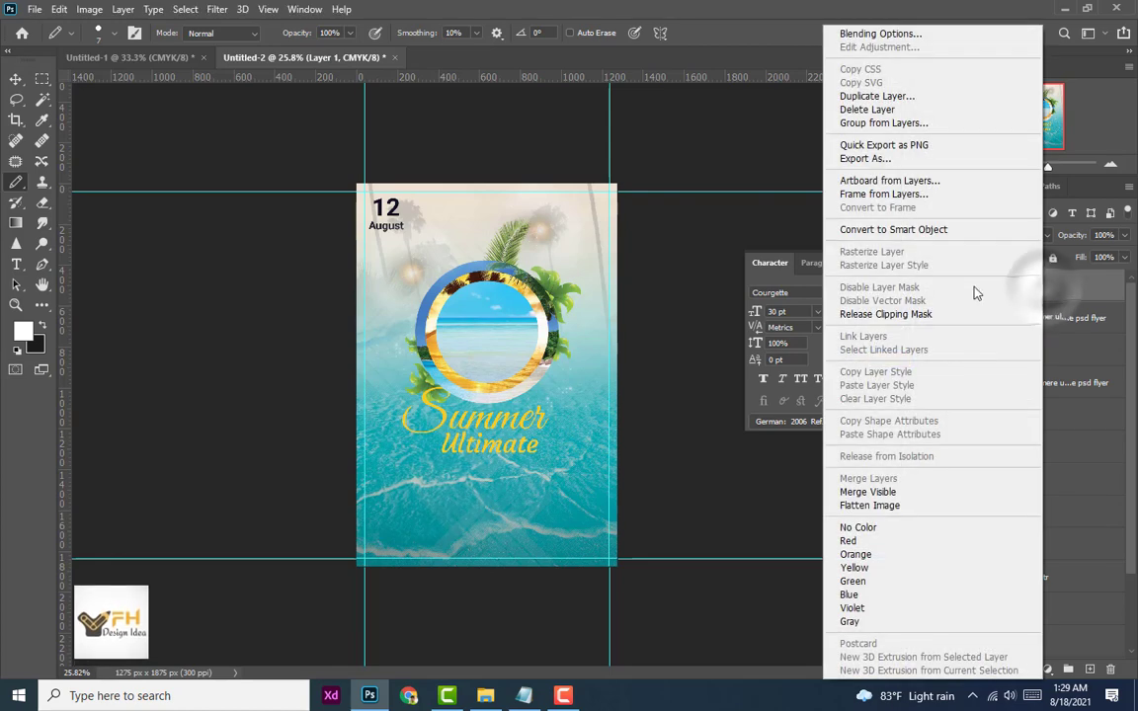
pyautogui.click(918, 311)
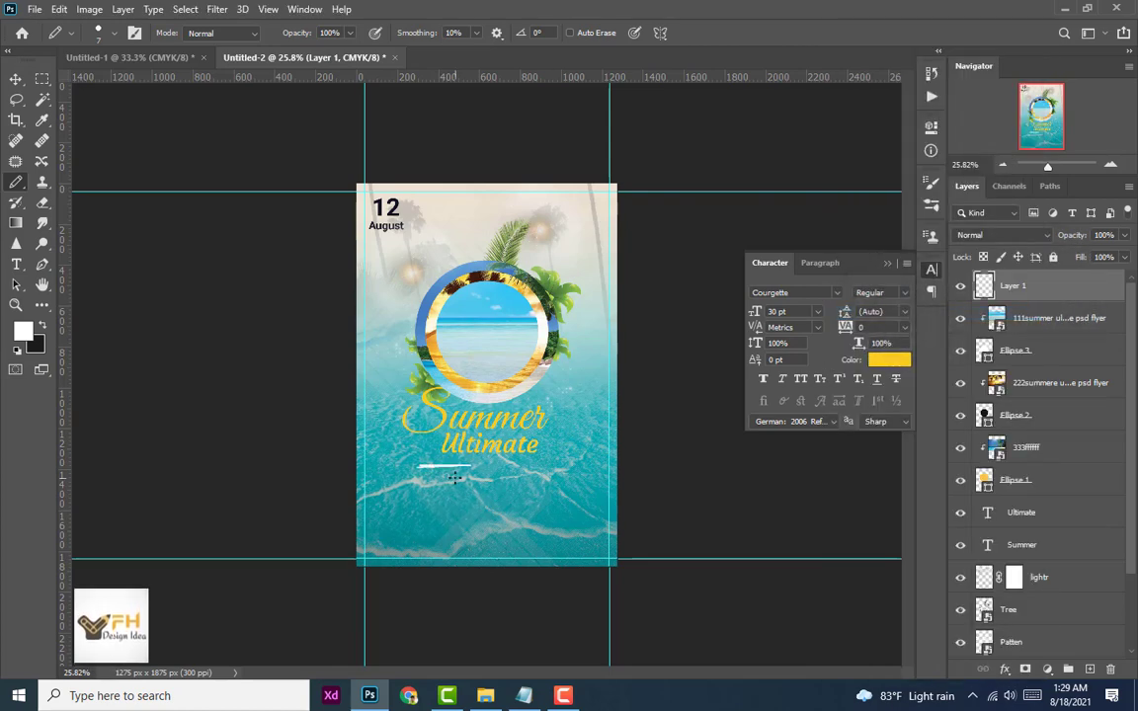
pyautogui.hotkey('ctrl', 'alt', 'g')
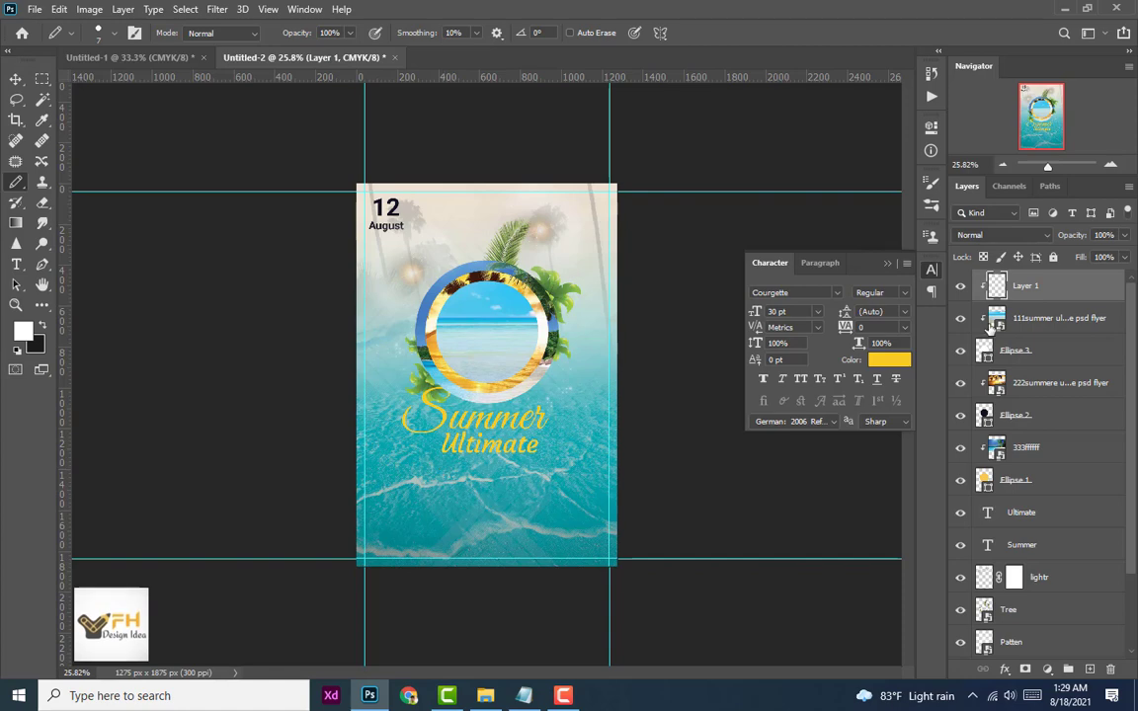
pyautogui.rightClick(1029, 289)
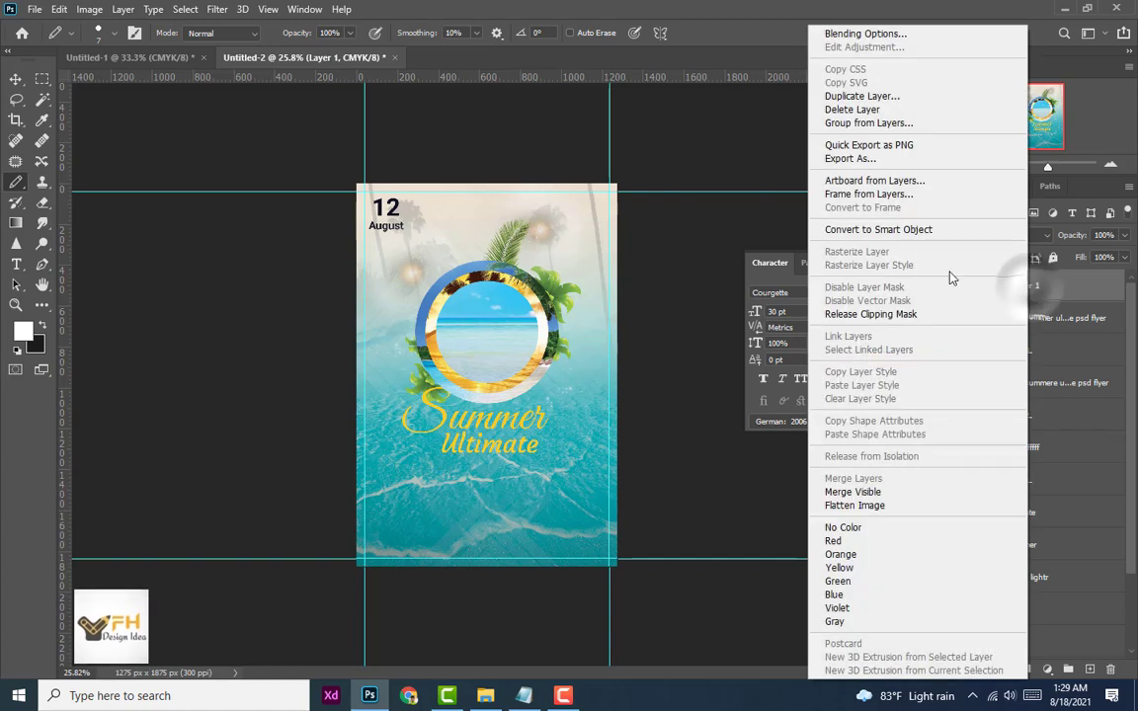
pyautogui.click(888, 316)
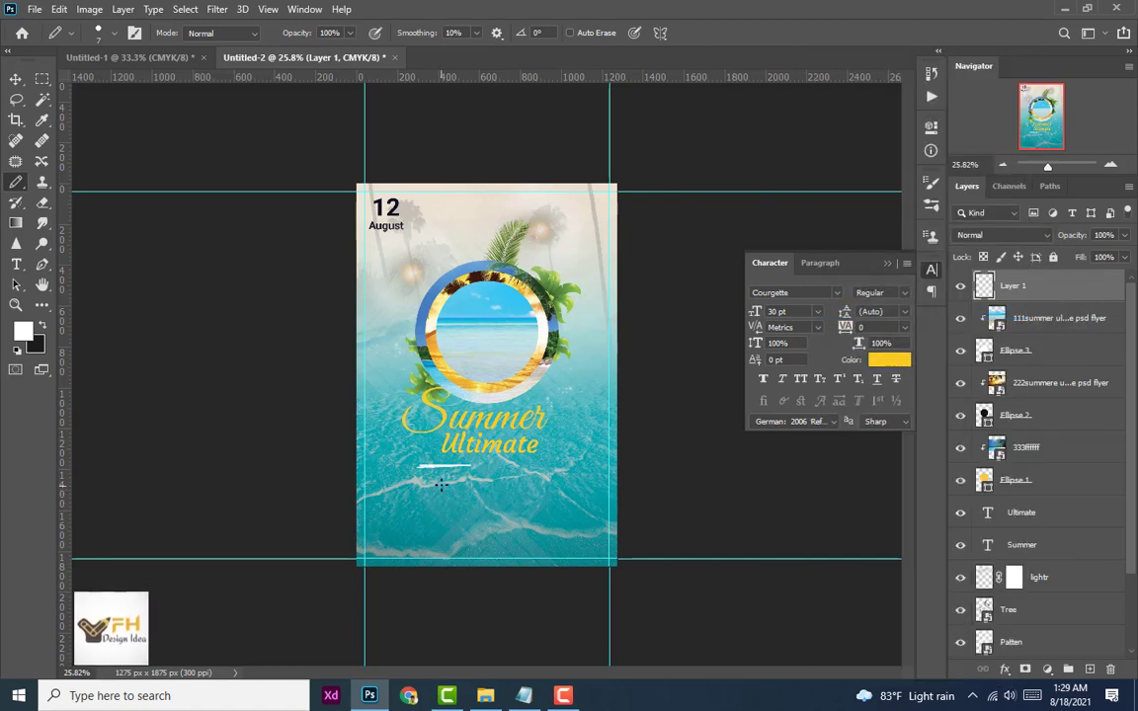
pyautogui.click(16, 79)
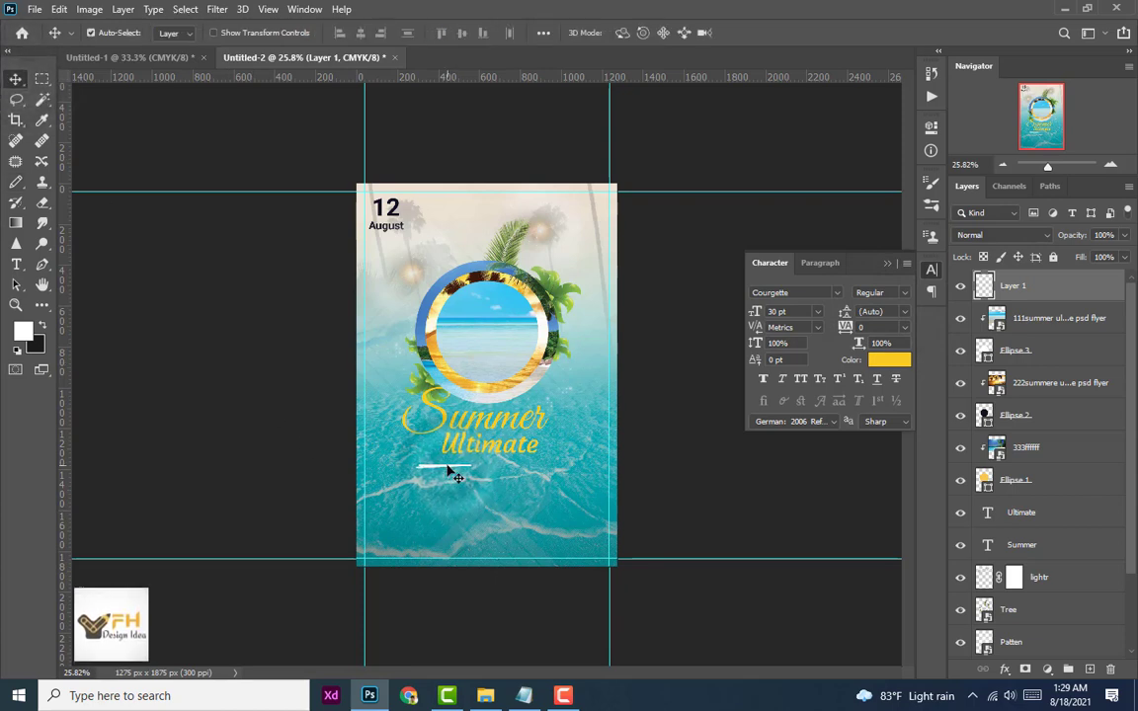
pyautogui.press('Delete')
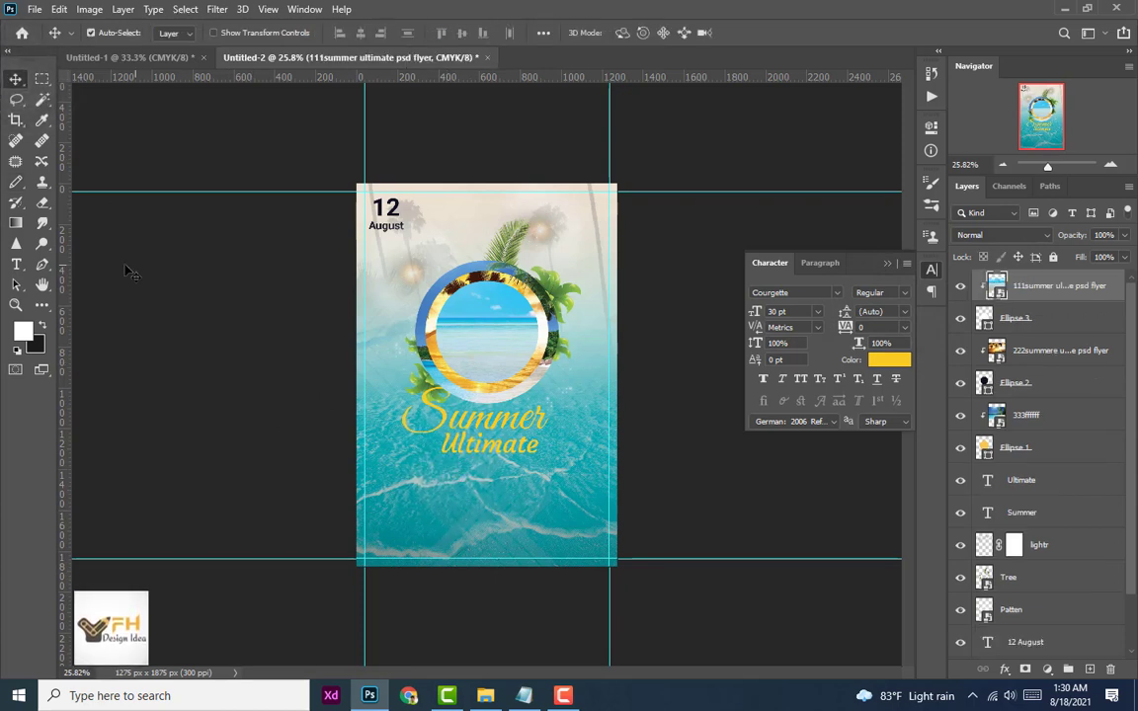
# Step: Draw a thin white horizontal line under the Ultimate title on a new layer
pyautogui.click(15, 182)
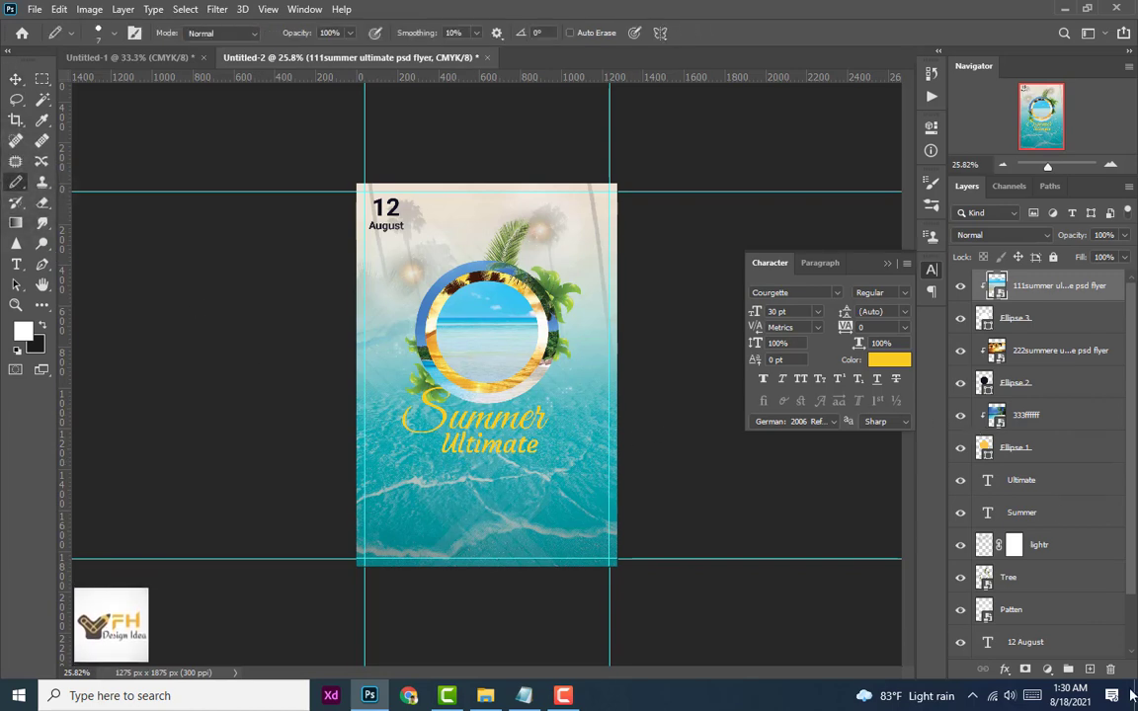
pyautogui.click(1089, 669)
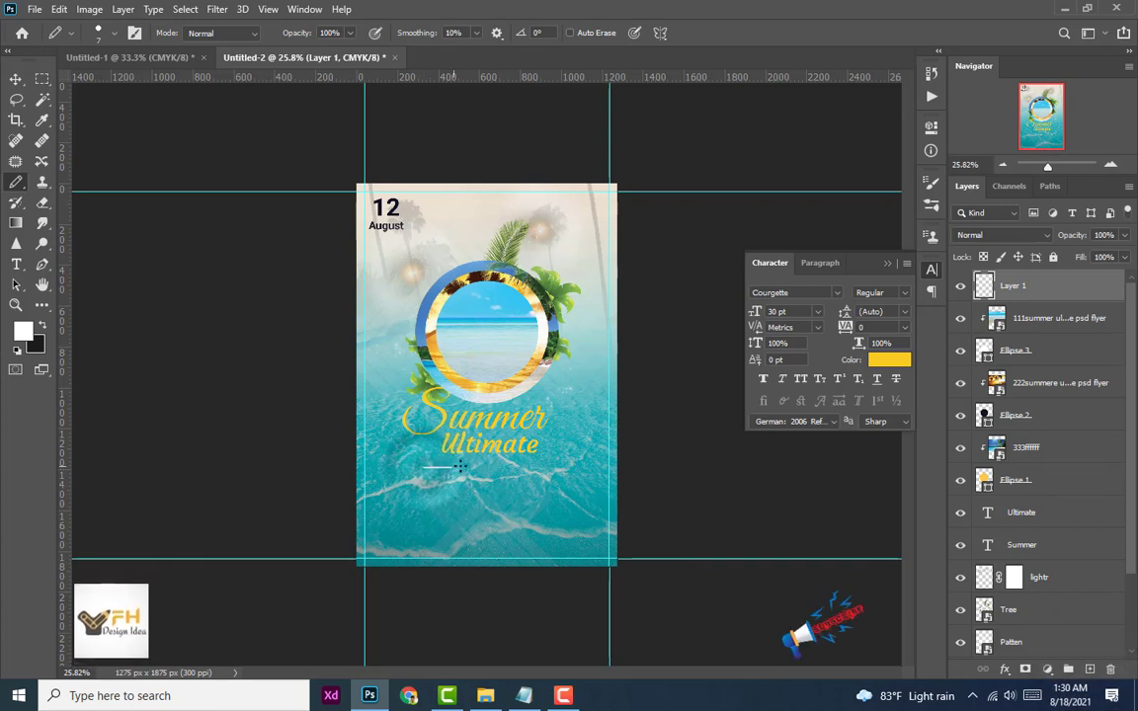
pyautogui.moveTo(423, 468); pyautogui.dragTo(547, 467)
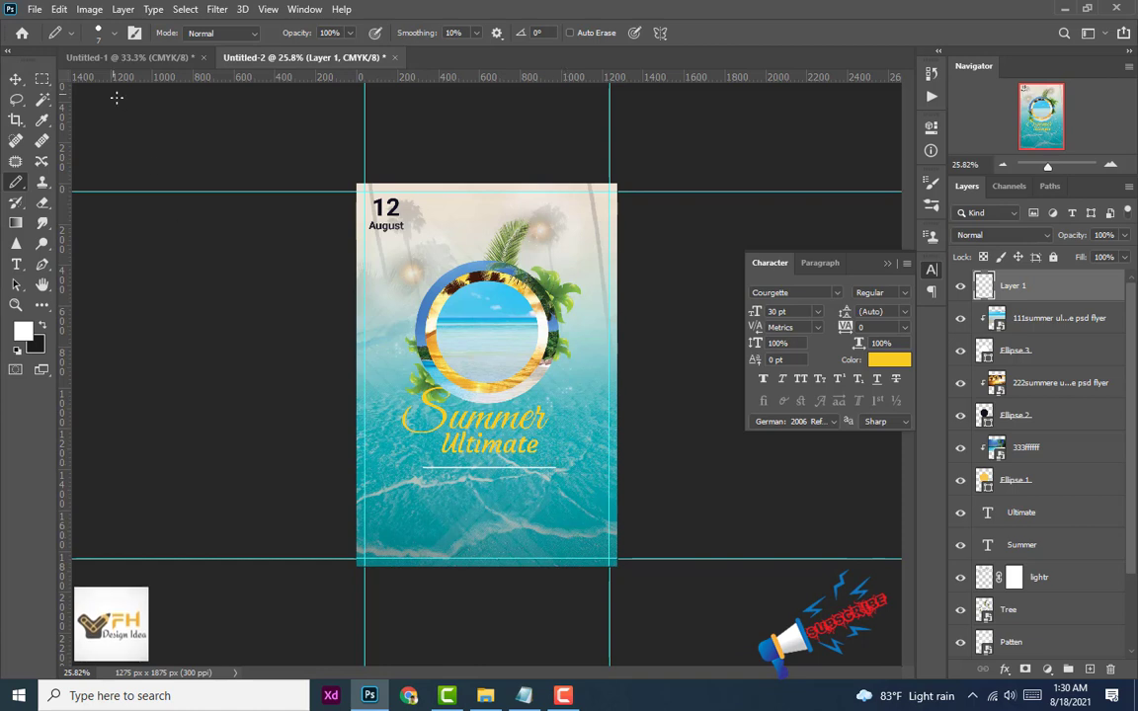
pyautogui.click(16, 79)
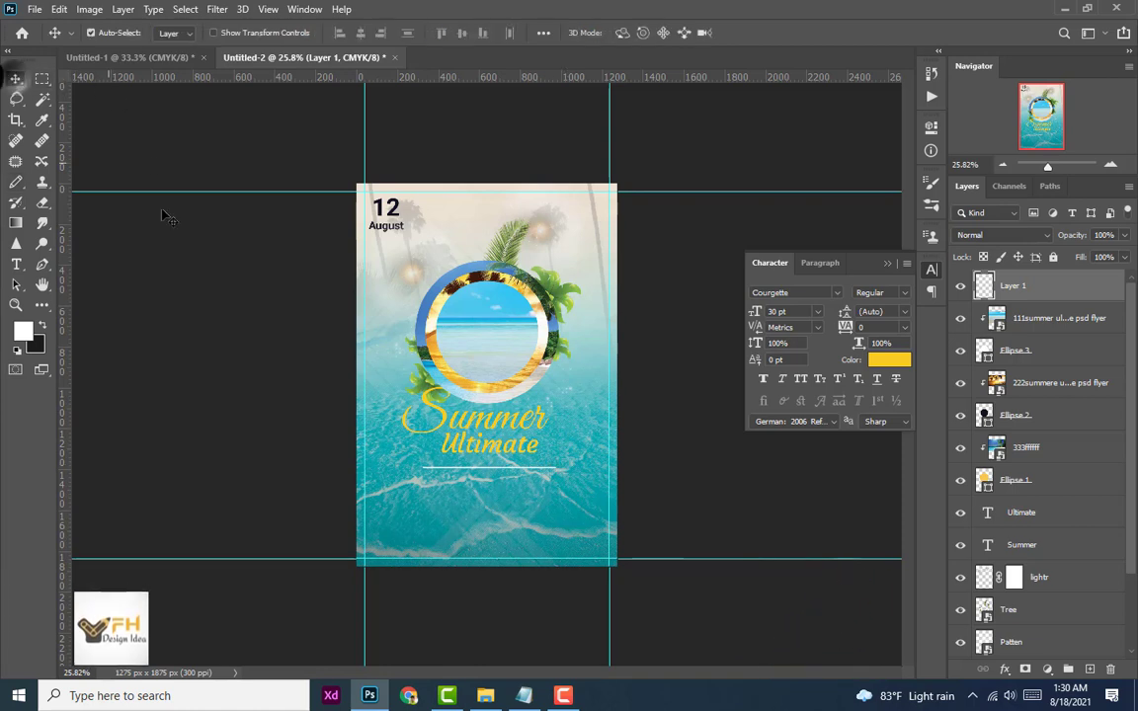
# Step: Select the line's layer and nudge the white divider slightly left and down under Ultimate
pyautogui.rightClick(481, 474)
pyautogui.click(484, 450)
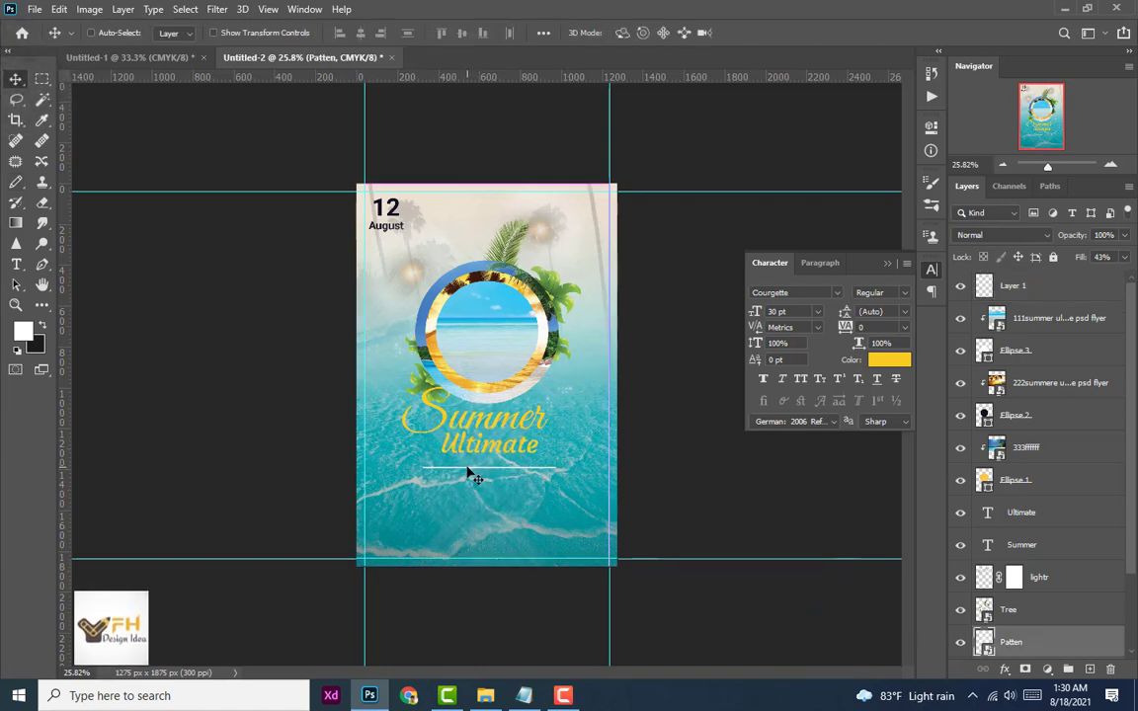
pyautogui.scroll(2, 474, 477)
pyautogui.scroll(2, 474, 480)
pyautogui.scroll(2, 474, 484)
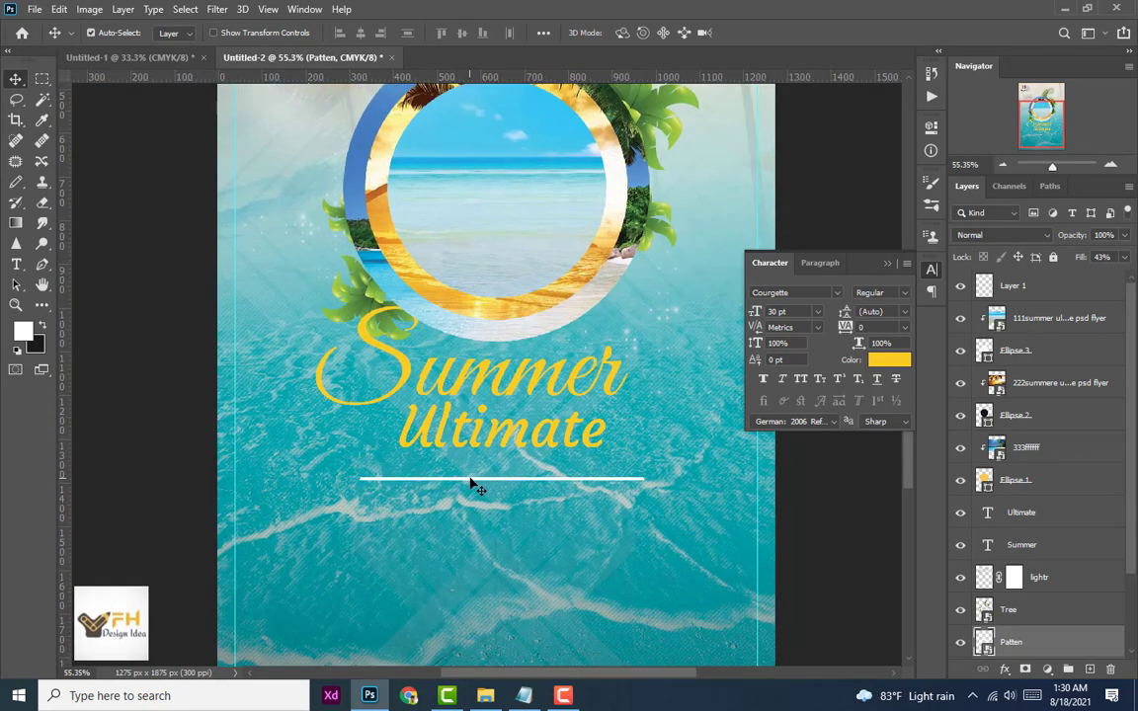
pyautogui.moveTo(475, 486); pyautogui.dragTo(458, 485)
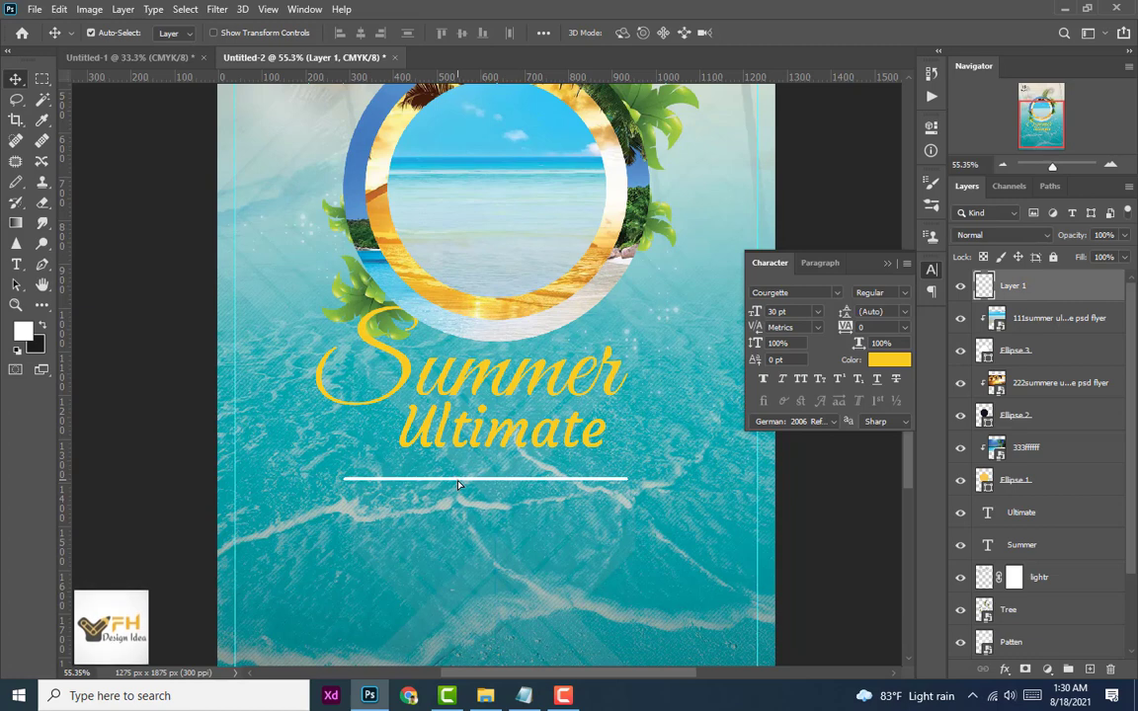
pyautogui.scroll(-2, 458, 485)
pyautogui.moveTo(471, 484); pyautogui.dragTo(475, 485)
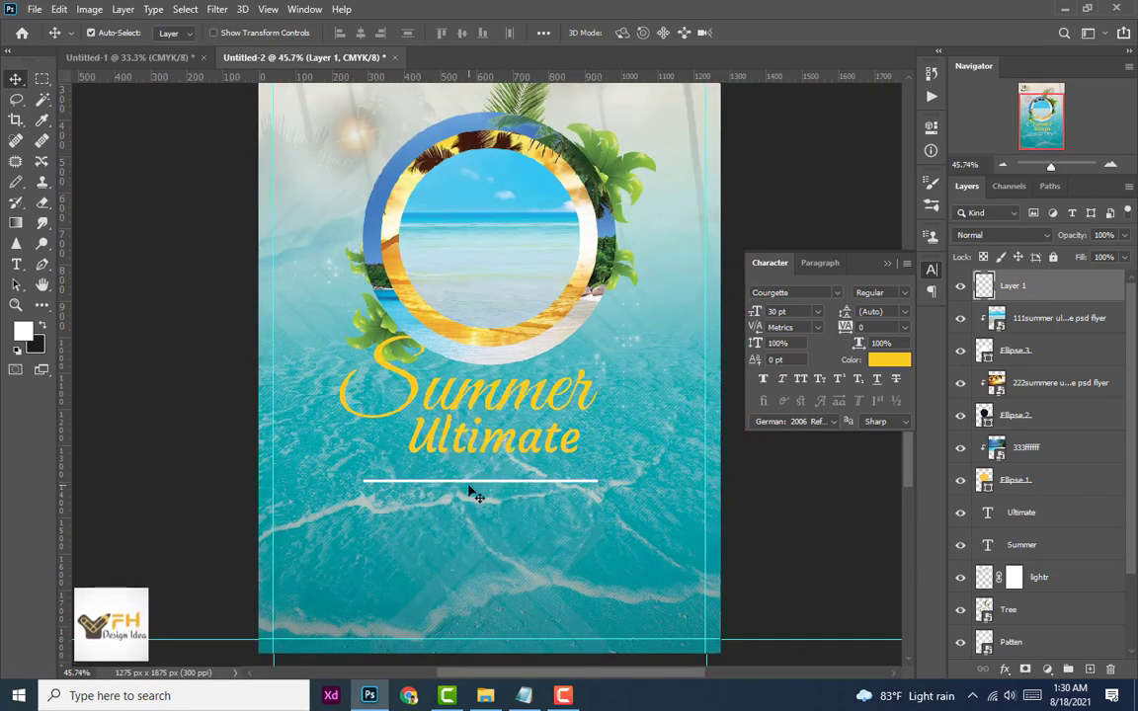
# Step: Copy the 'specia performance:' line from the Notepad notes, then minimize Notepad
pyautogui.click(523, 696)
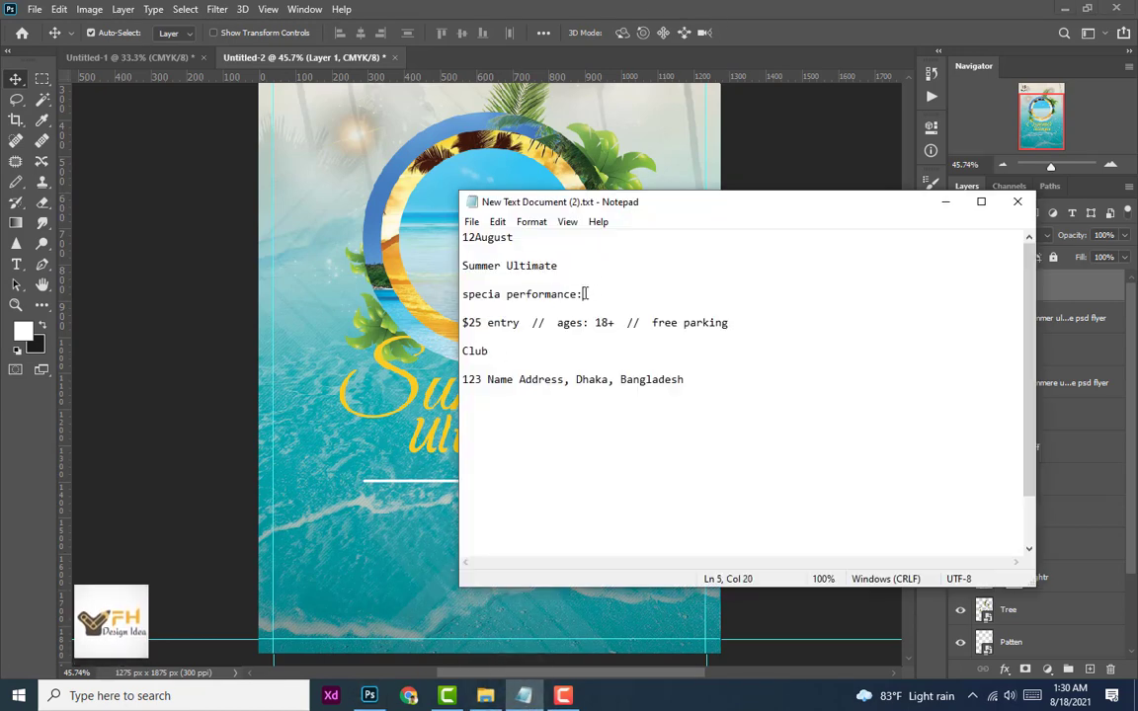
pyautogui.moveTo(584, 293); pyautogui.dragTo(464, 294)
pyautogui.rightClick(482, 293)
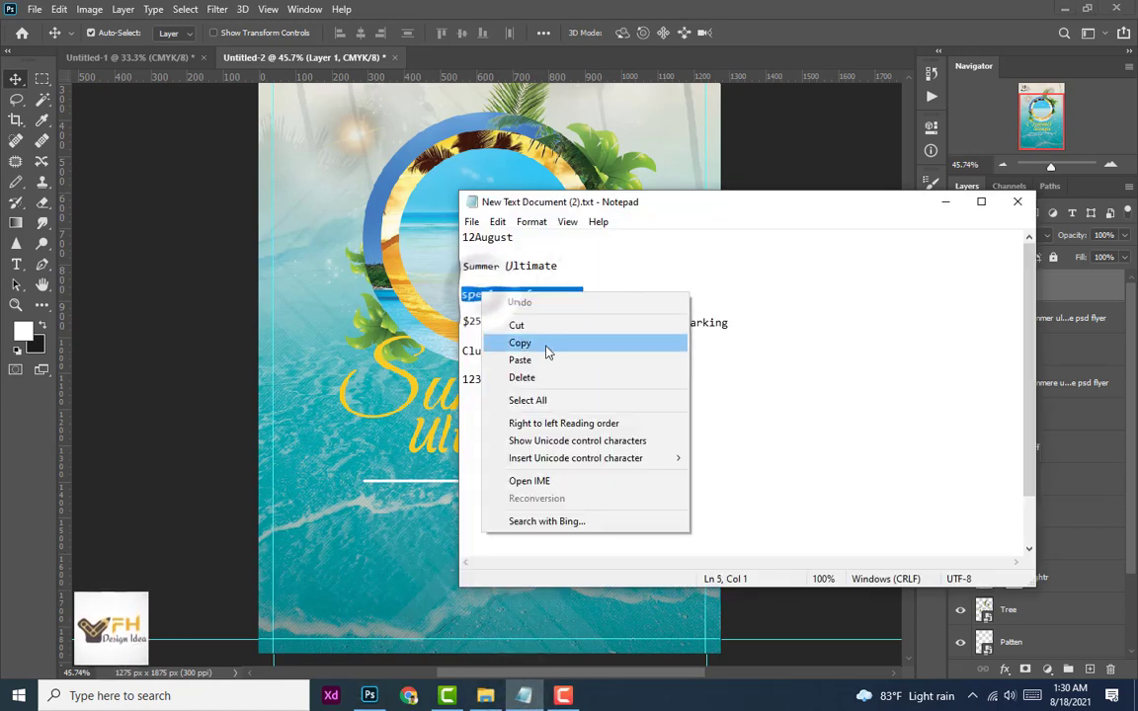
pyautogui.click(544, 342)
pyautogui.click(945, 203)
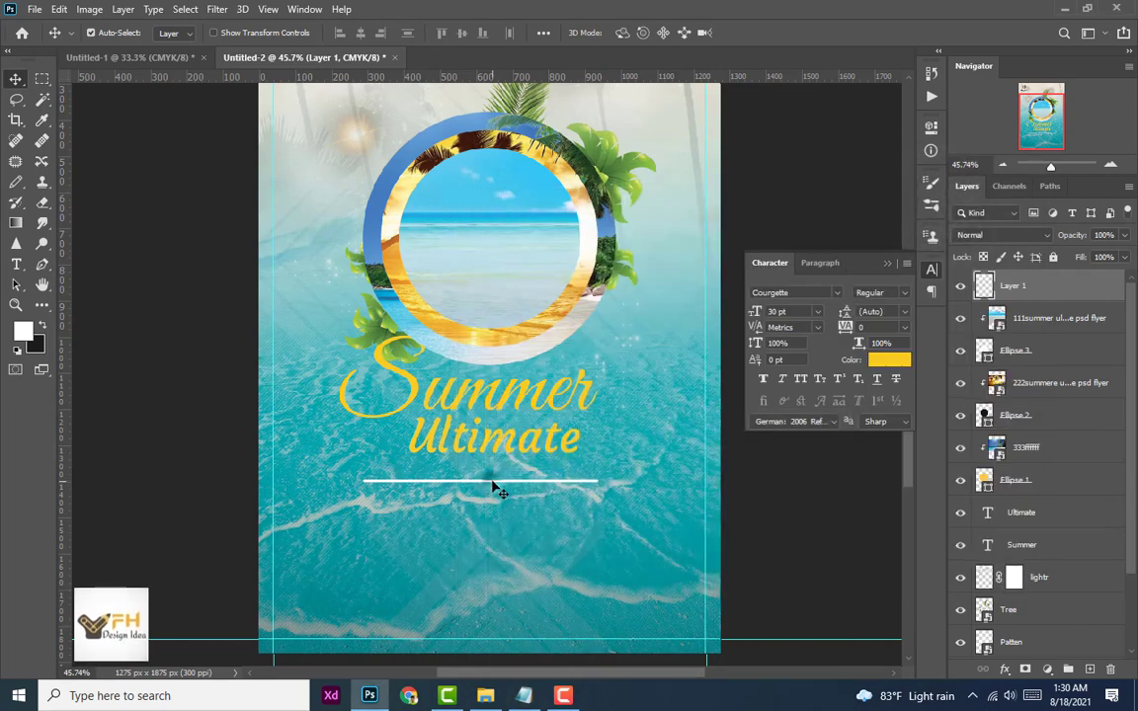
# Step: Lower the divider line further and paste 'specia performance:' as new text above it
pyautogui.moveTo(494, 486); pyautogui.dragTo(489, 518)
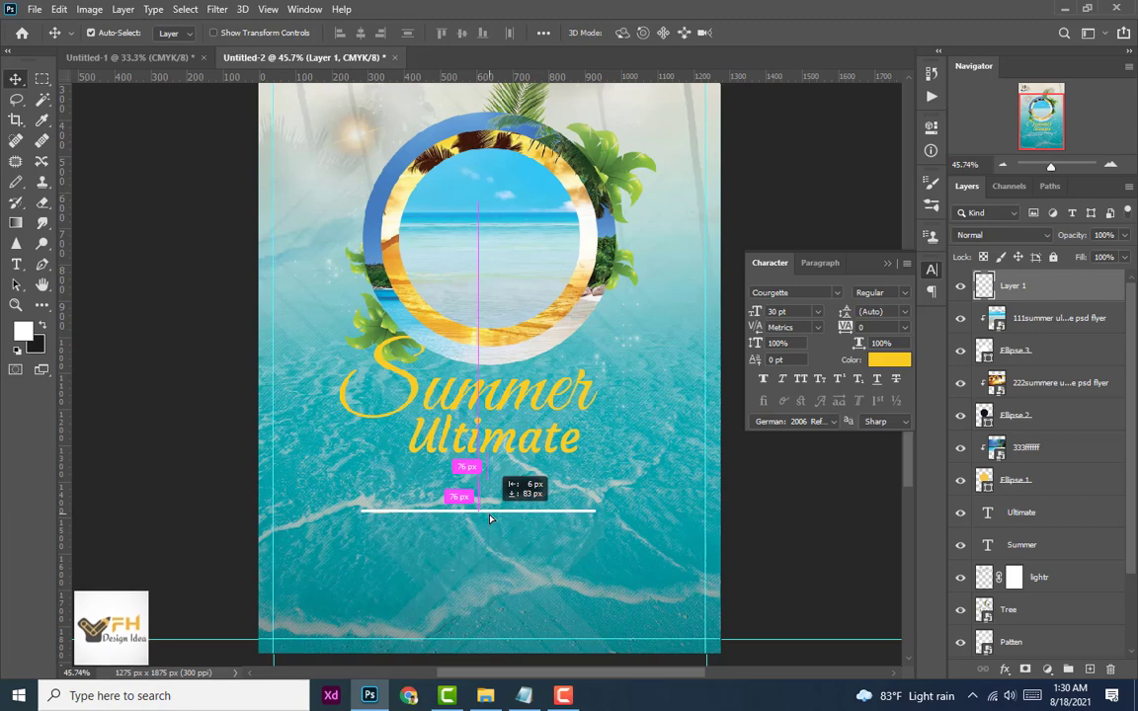
pyautogui.moveTo(489, 518); pyautogui.dragTo(490, 518)
pyautogui.click(15, 265)
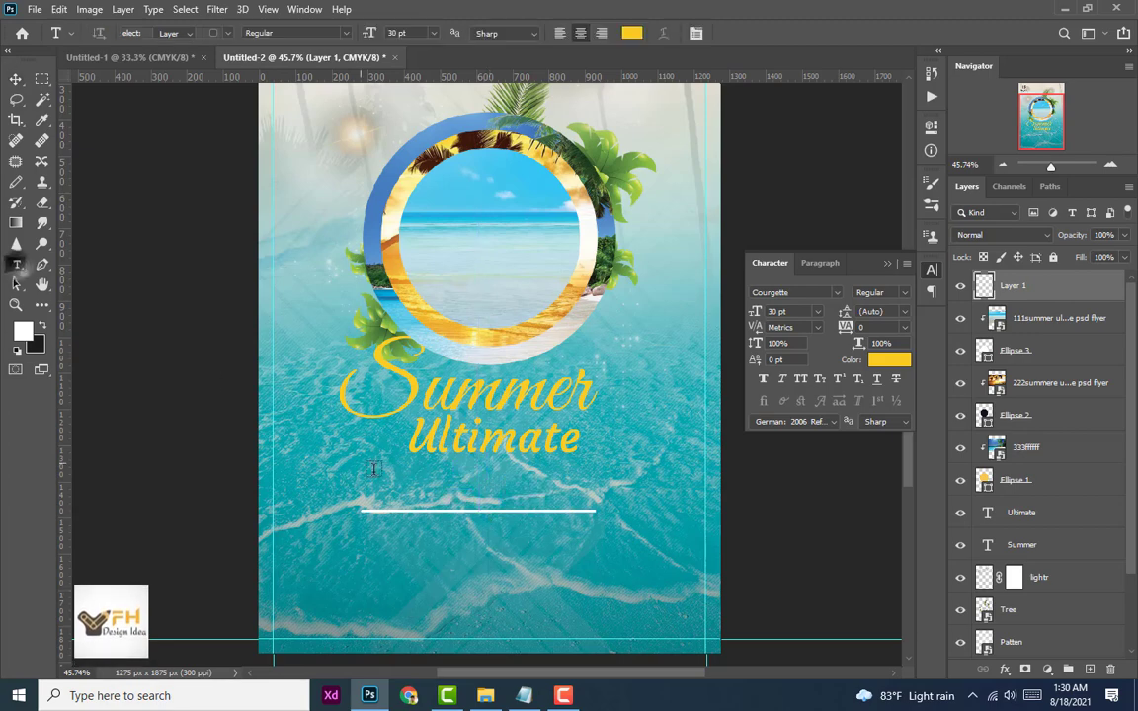
pyautogui.click(427, 502)
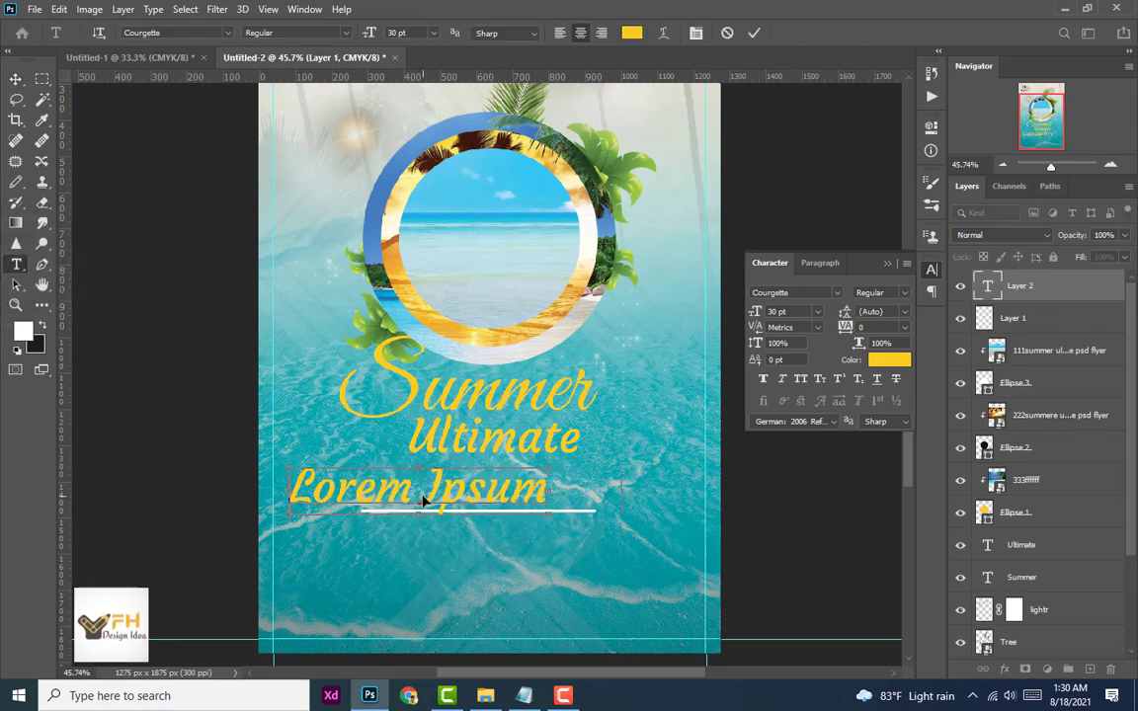
pyautogui.hotkey('ctrl', 'v')
# Step: Format the subheading text at 8 pt in the My Font typeface
pyautogui.click(818, 311)
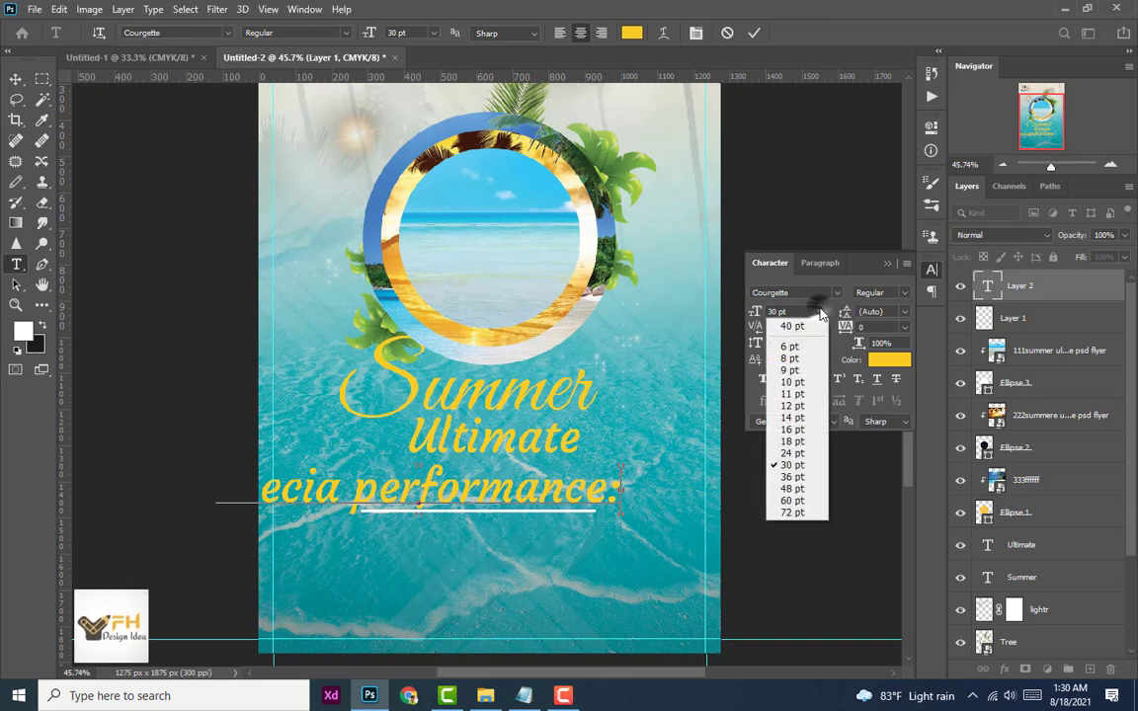
pyautogui.click(790, 336)
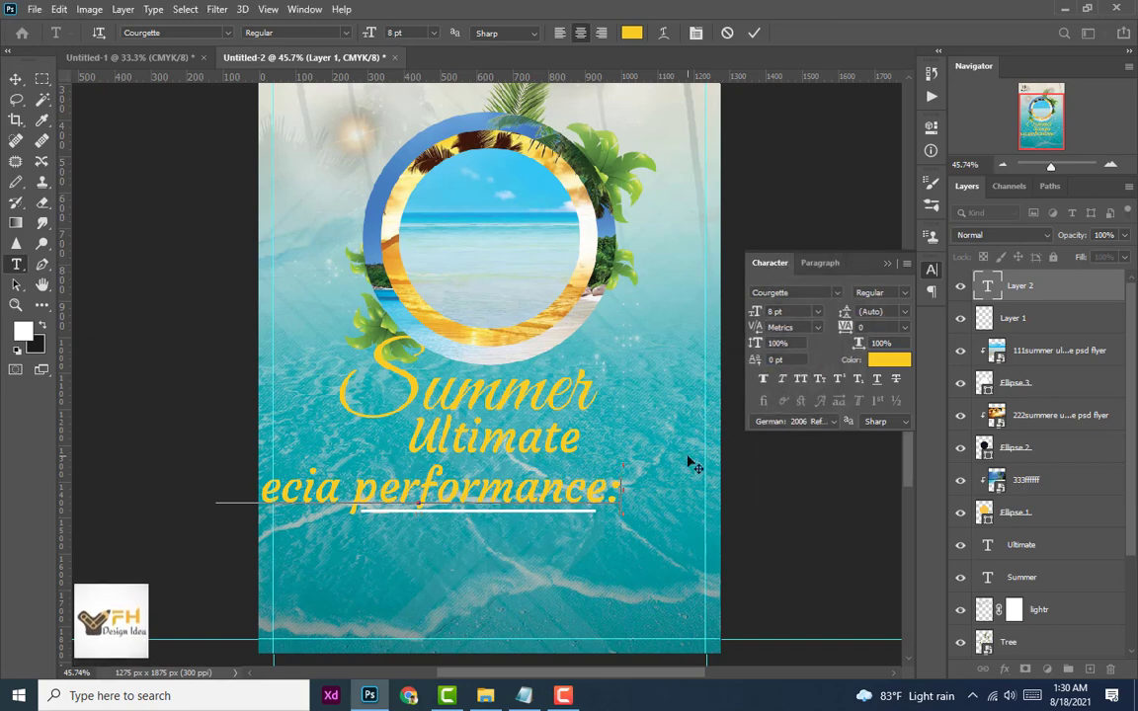
pyautogui.hotkey('ctrl', 'a')
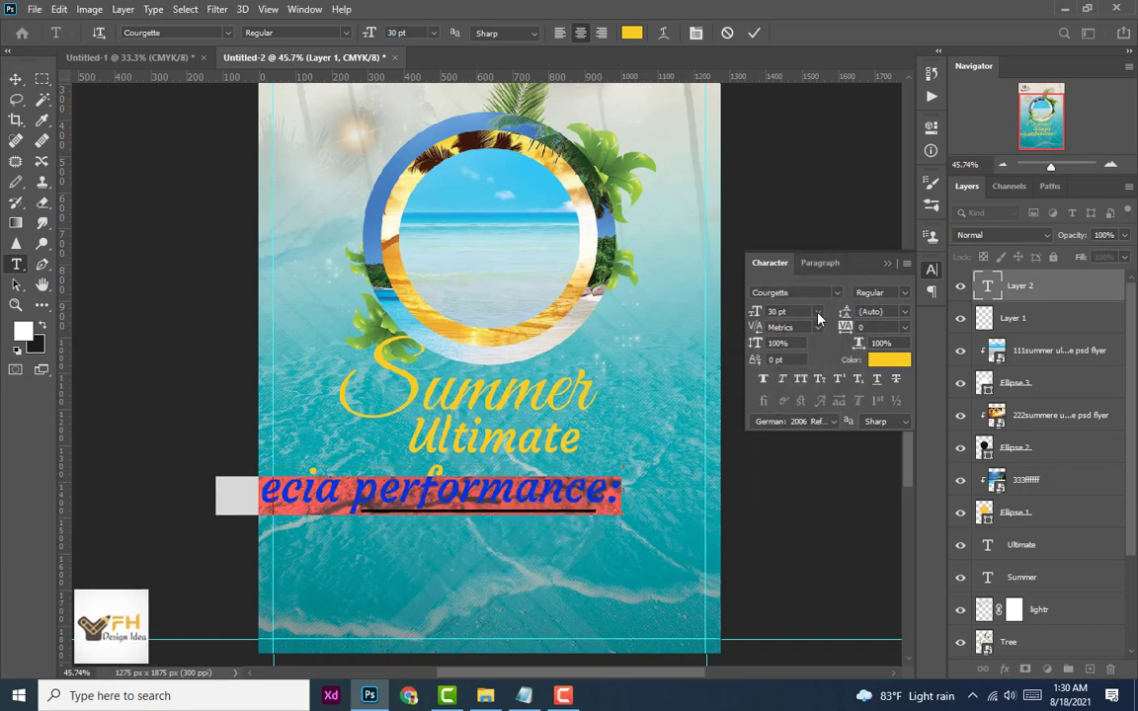
pyautogui.click(818, 312)
pyautogui.click(790, 358)
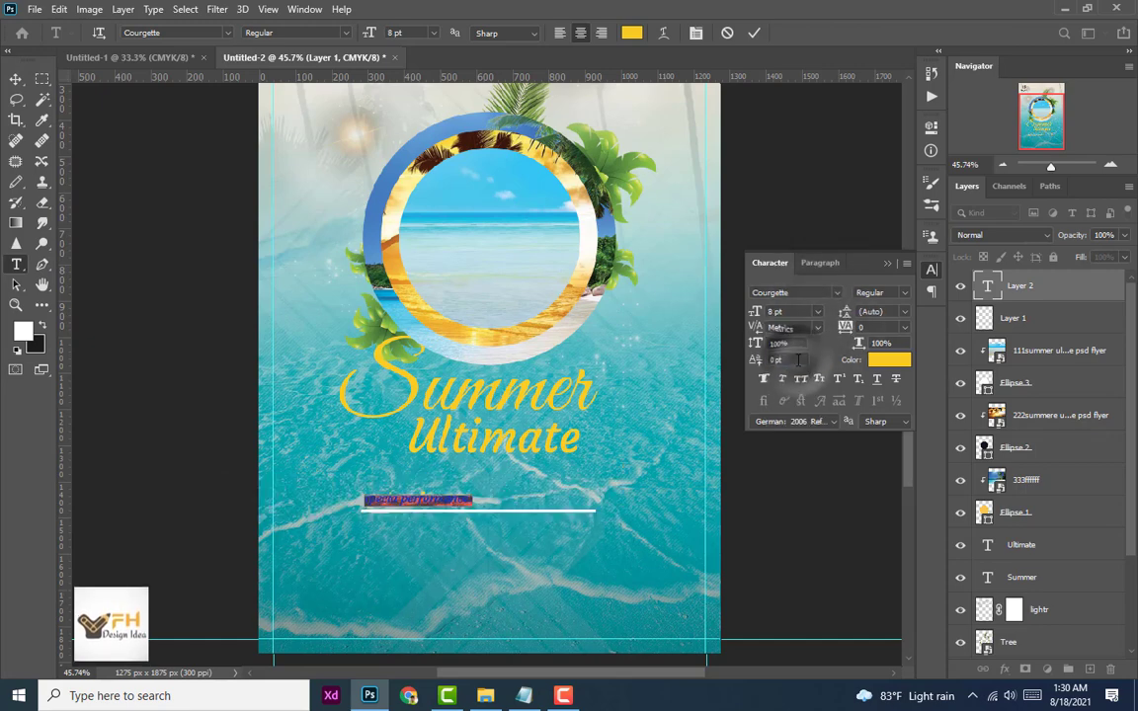
pyautogui.click(836, 294)
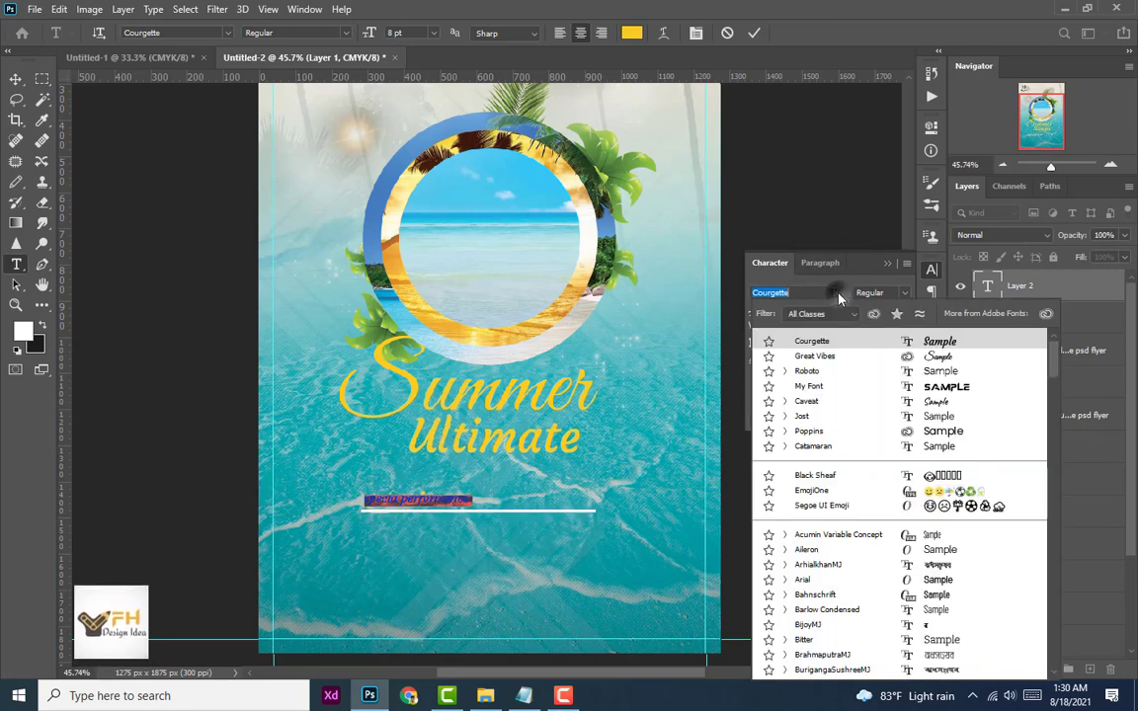
pyautogui.click(808, 386)
pyautogui.click(15, 78)
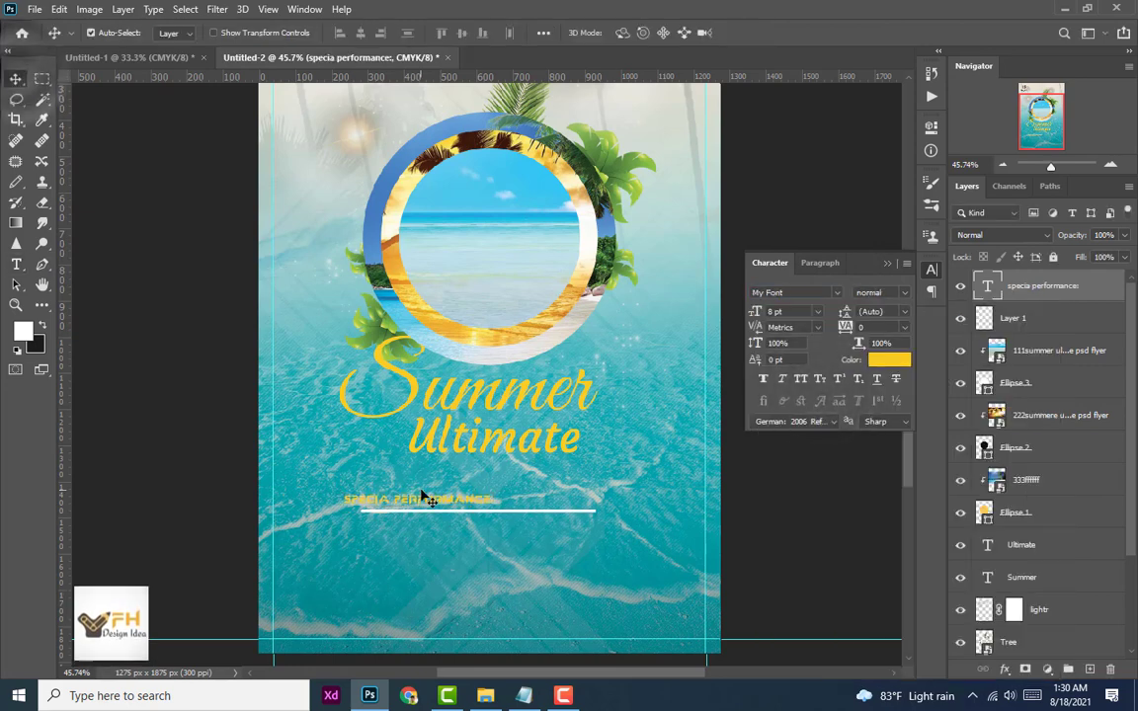
# Step: Position the SPECIA PERFORMANCE subheading just above the white divider line
pyautogui.moveTo(439, 502)
pyautogui.mouseDown()
pyautogui.moveTo(495, 490)
pyautogui.moveTo(499, 500)
pyautogui.mouseUp()
pyautogui.scroll(-2, 517, 513)
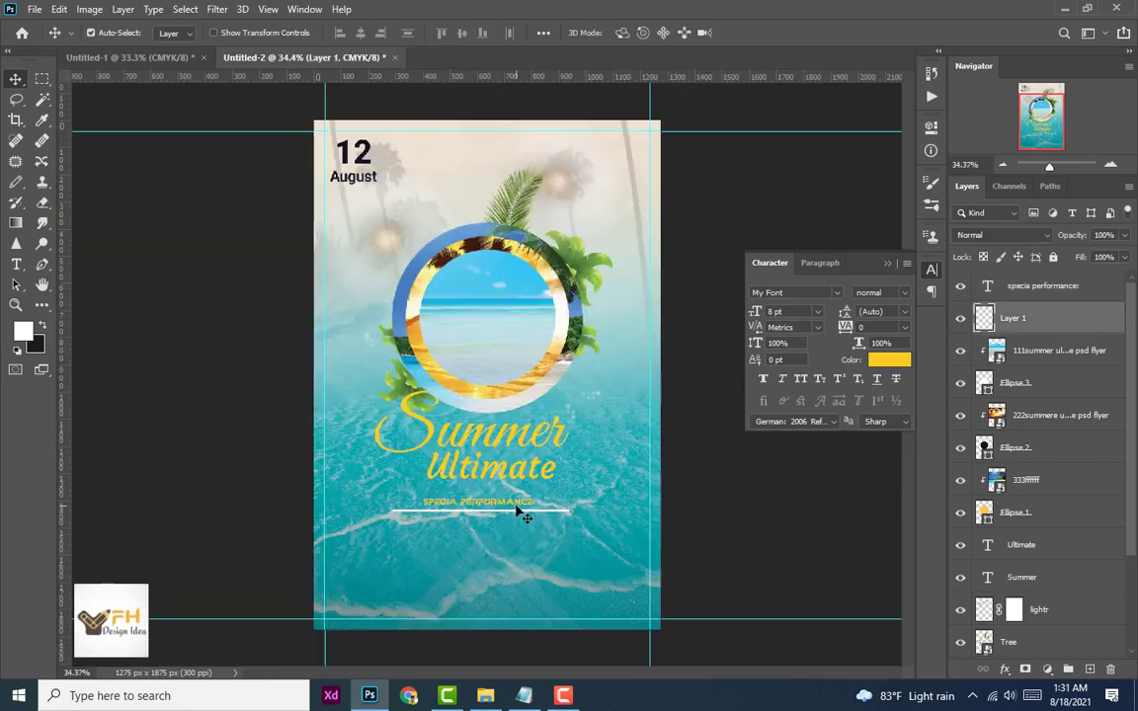
pyautogui.scroll(2, 494, 521)
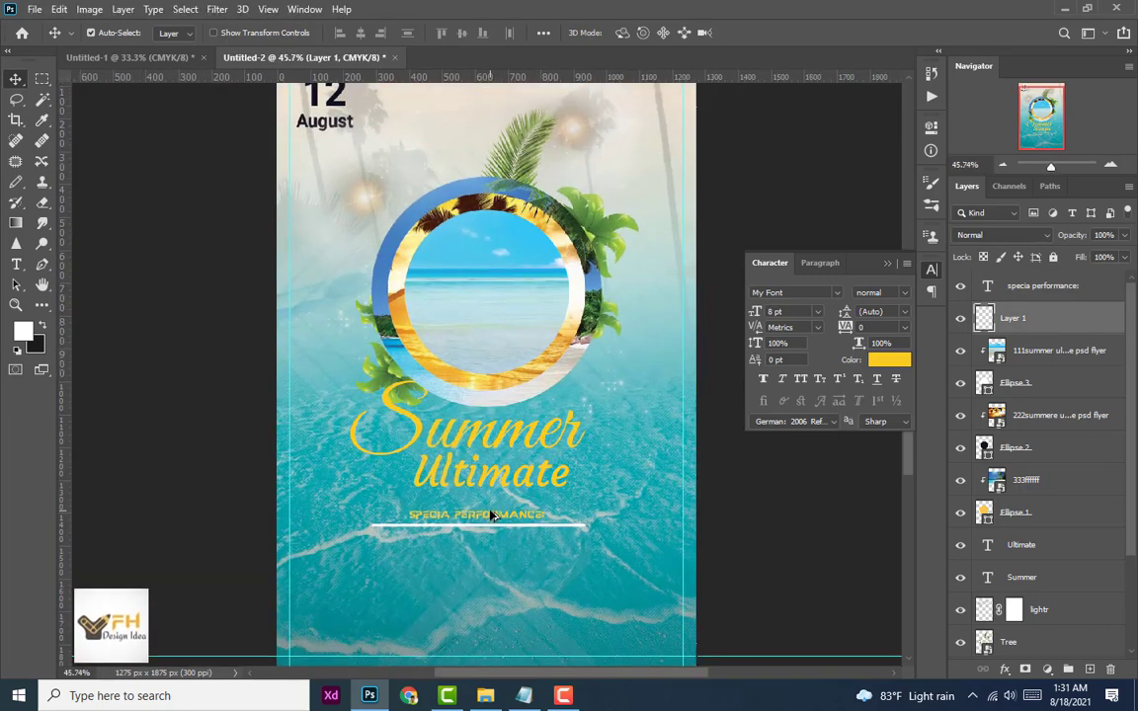
pyautogui.moveTo(499, 536); pyautogui.dragTo(493, 530)
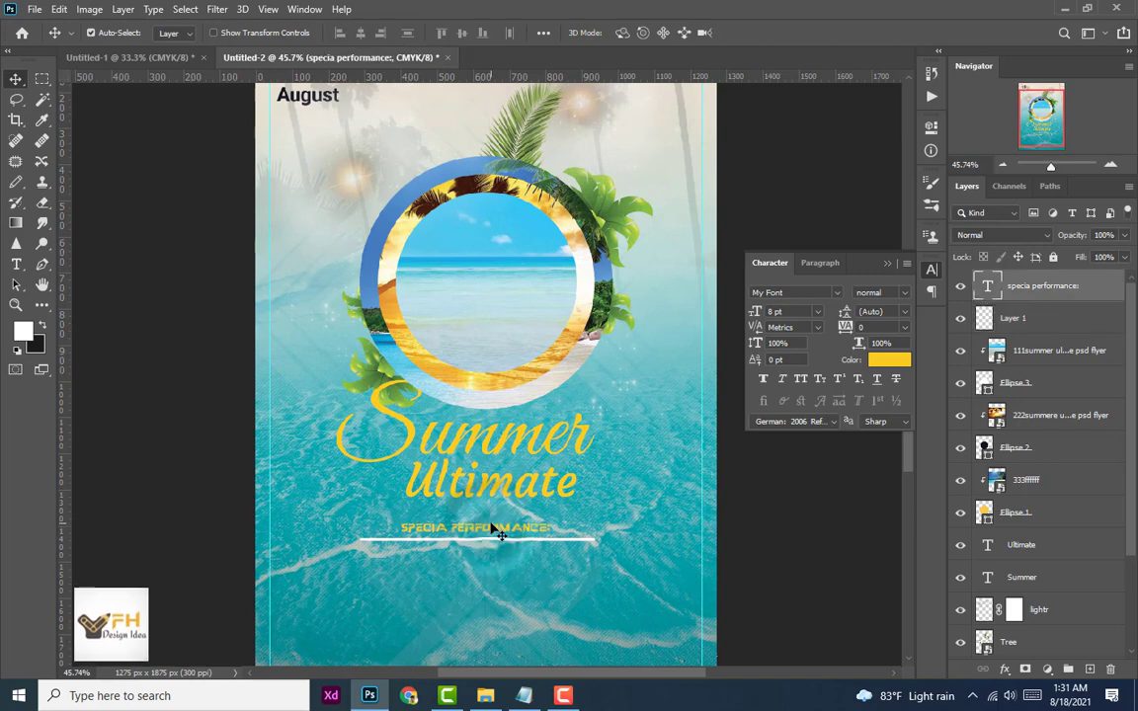
pyautogui.click(502, 541)
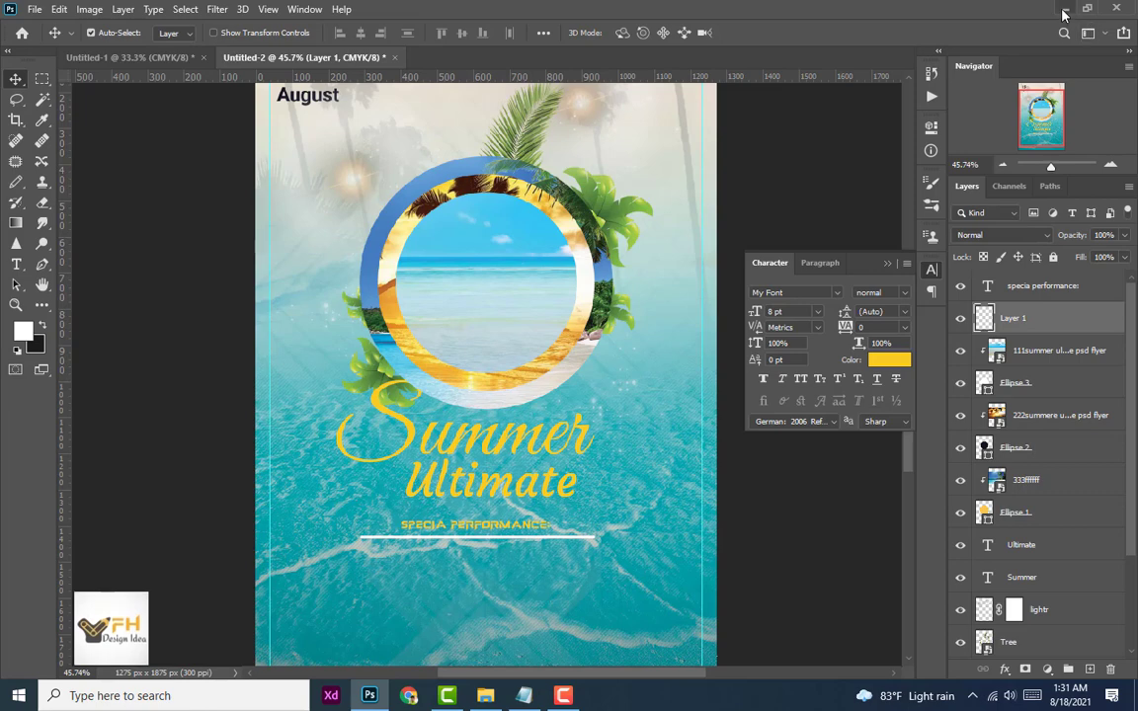
# Step: Copy the first two Lorem Ipsum lines from the Notepad notes
pyautogui.click(524, 694)
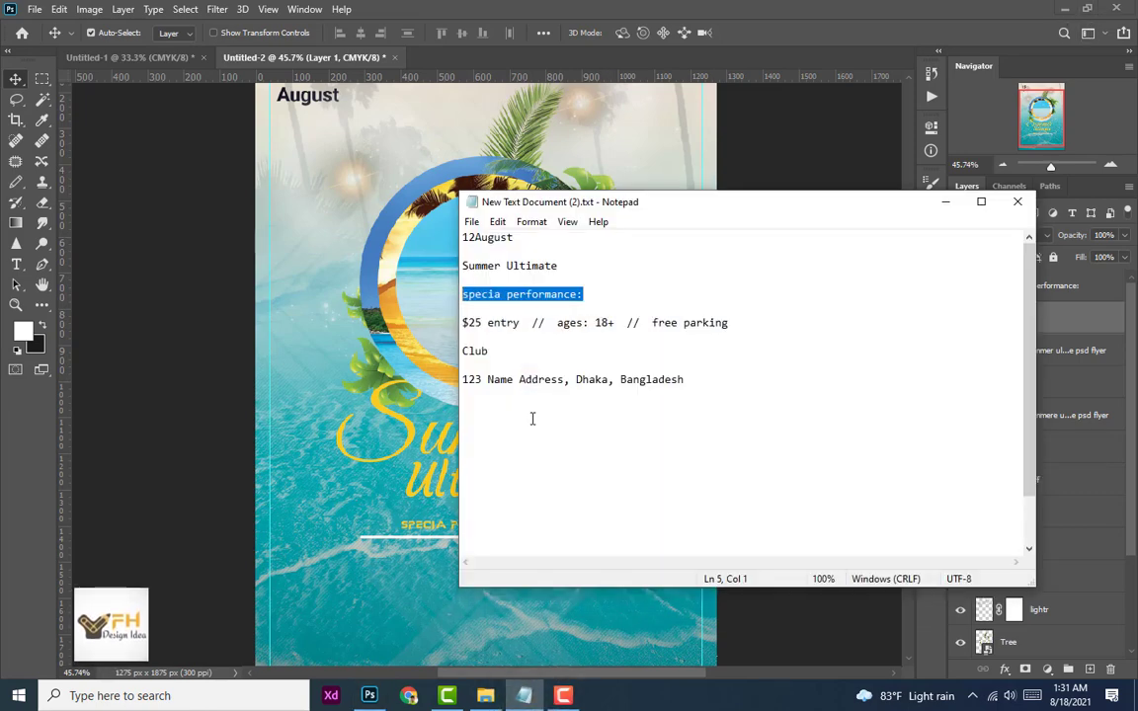
pyautogui.scroll(-1, 532, 419)
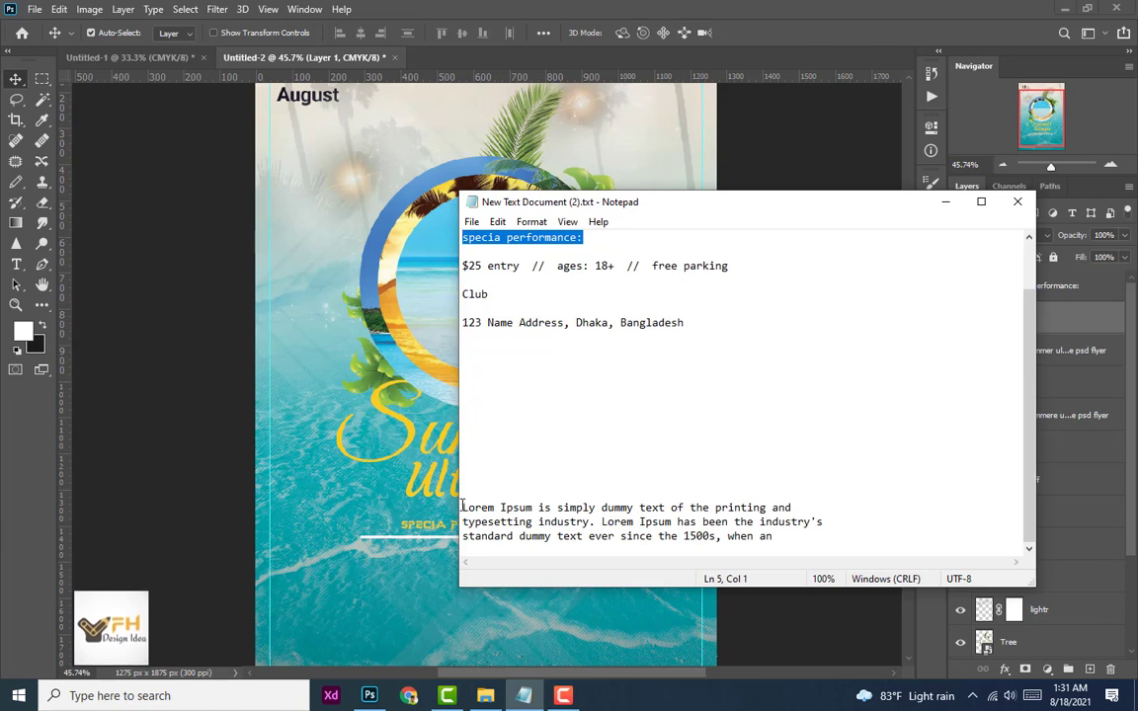
pyautogui.moveTo(462, 507); pyautogui.dragTo(795, 574)
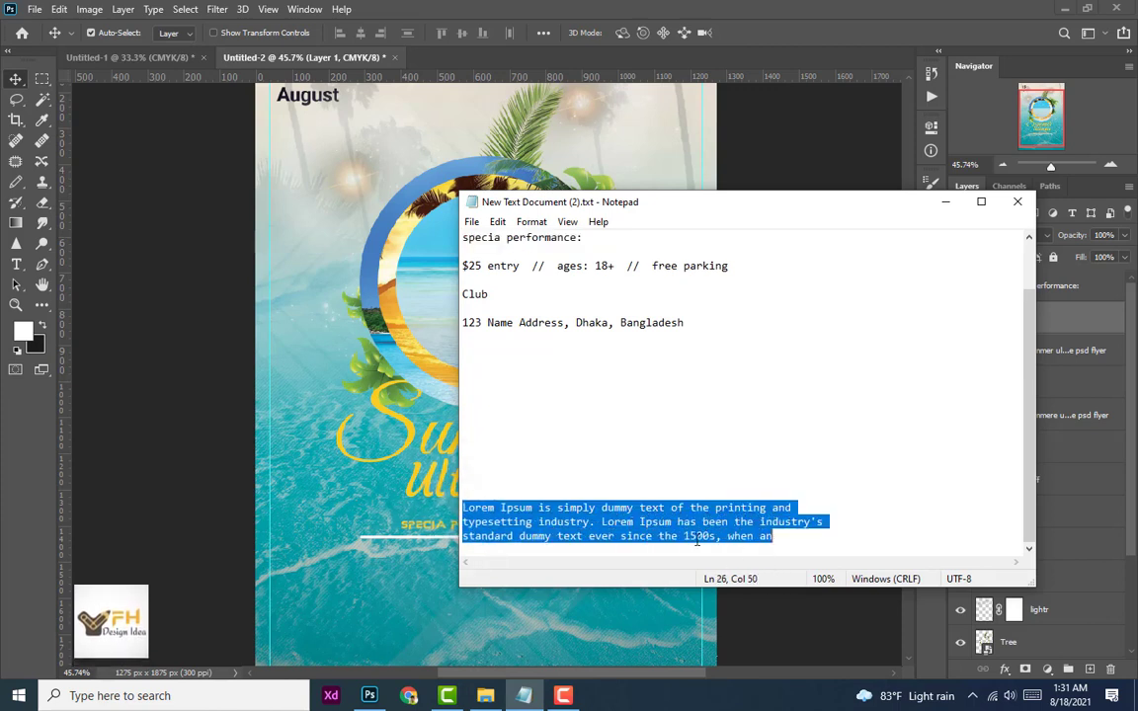
pyautogui.click(780, 540)
pyautogui.moveTo(780, 540); pyautogui.dragTo(711, 521)
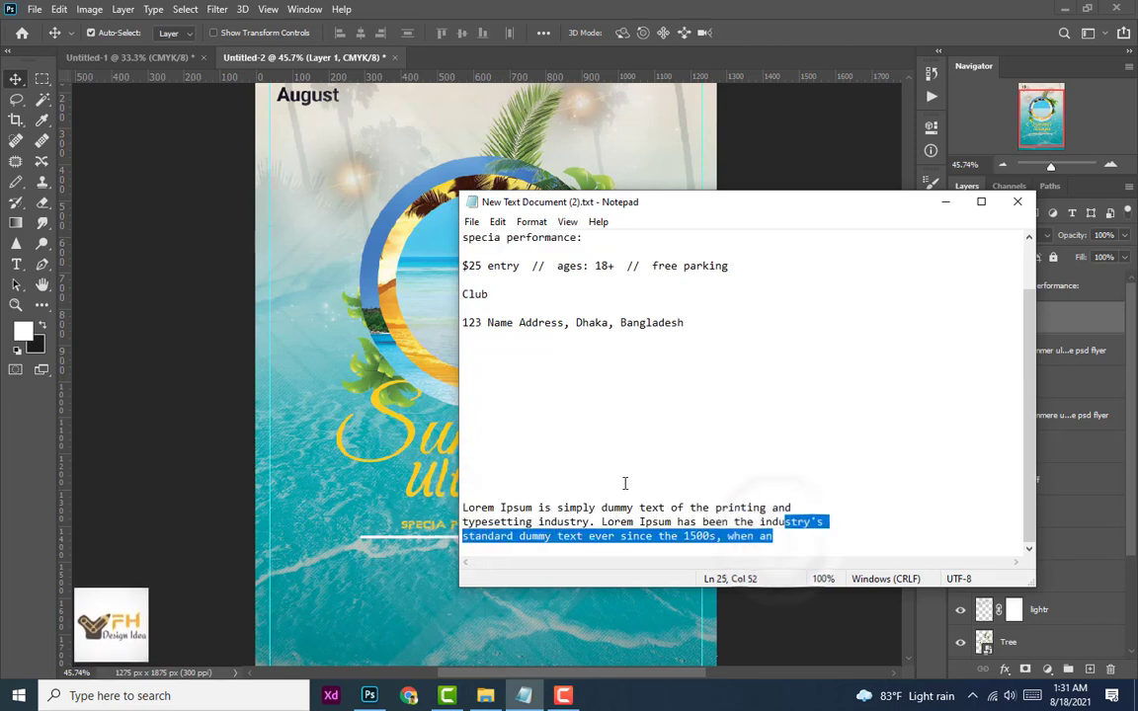
pyautogui.click(464, 478)
pyautogui.moveTo(462, 508); pyautogui.dragTo(847, 525)
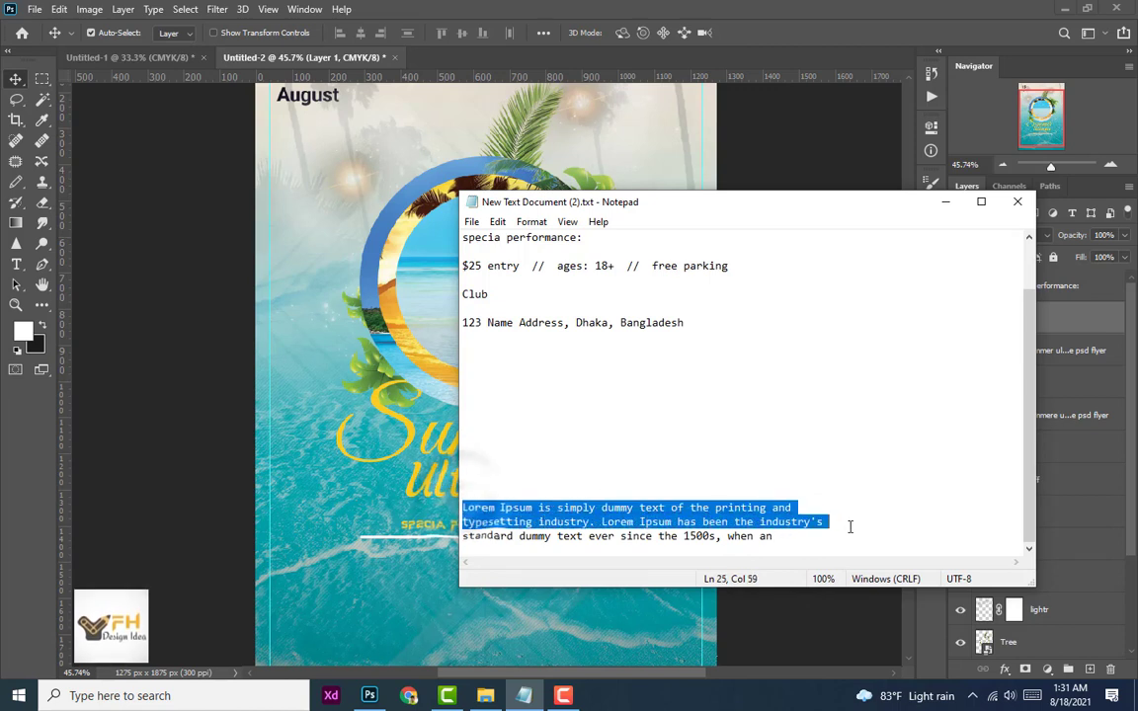
pyautogui.rightClick(780, 521)
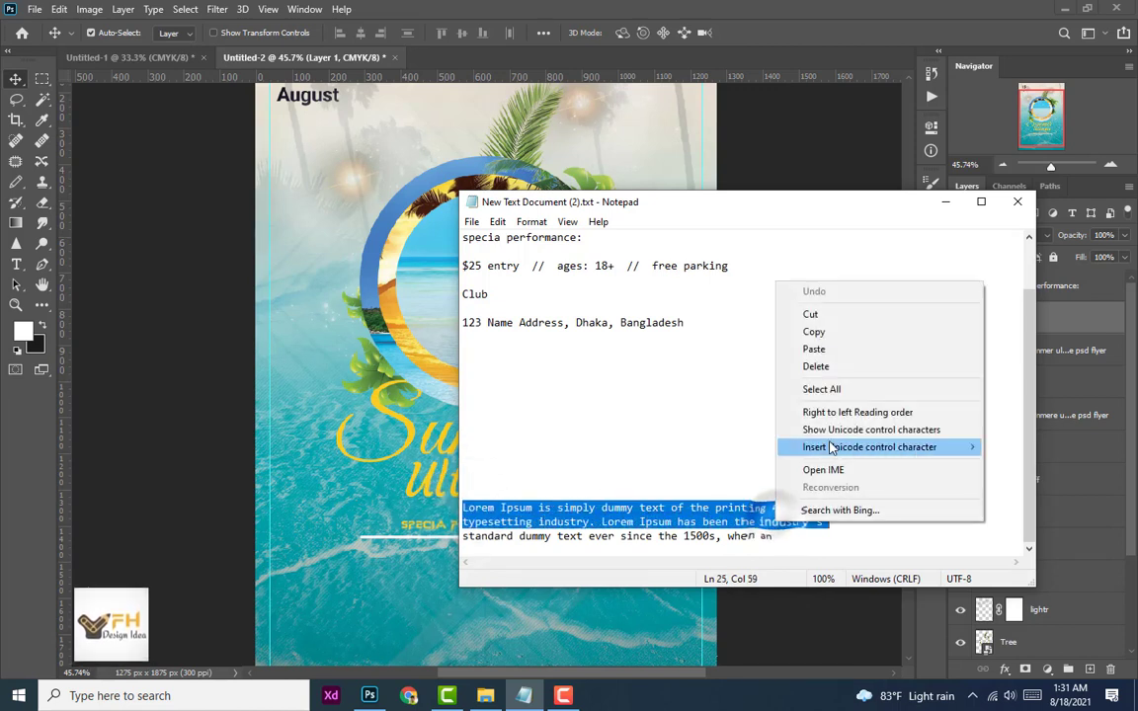
pyautogui.click(819, 312)
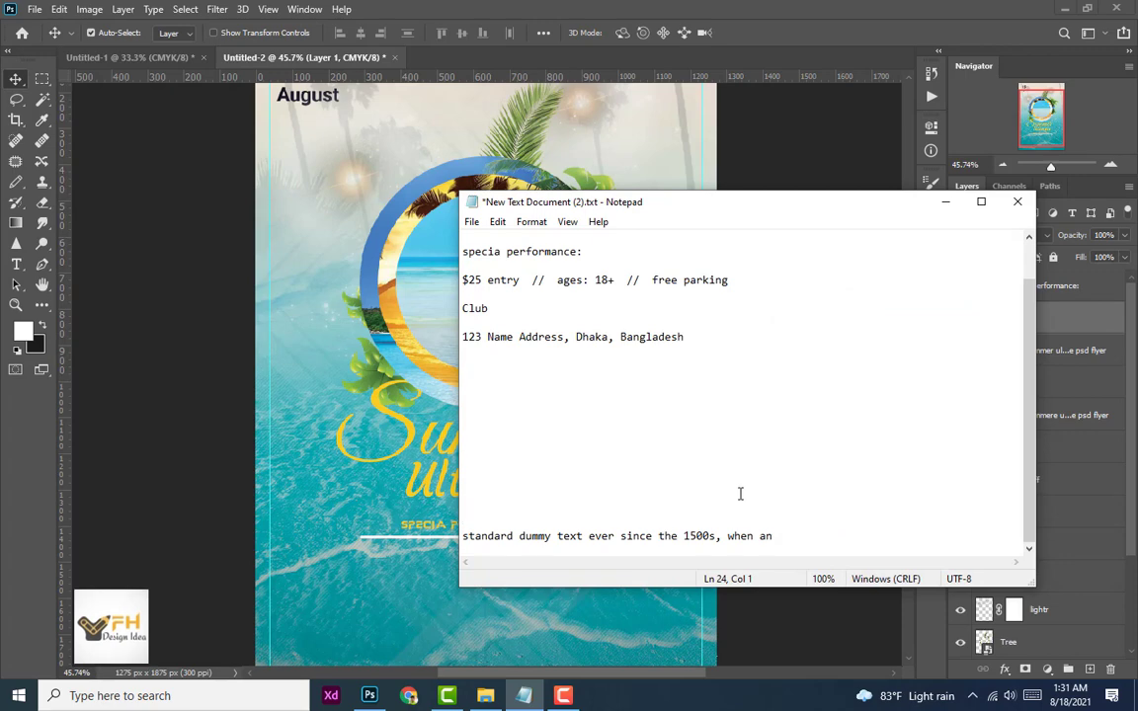
pyautogui.hotkey('ctrl', 'z')
pyautogui.rightClick(736, 534)
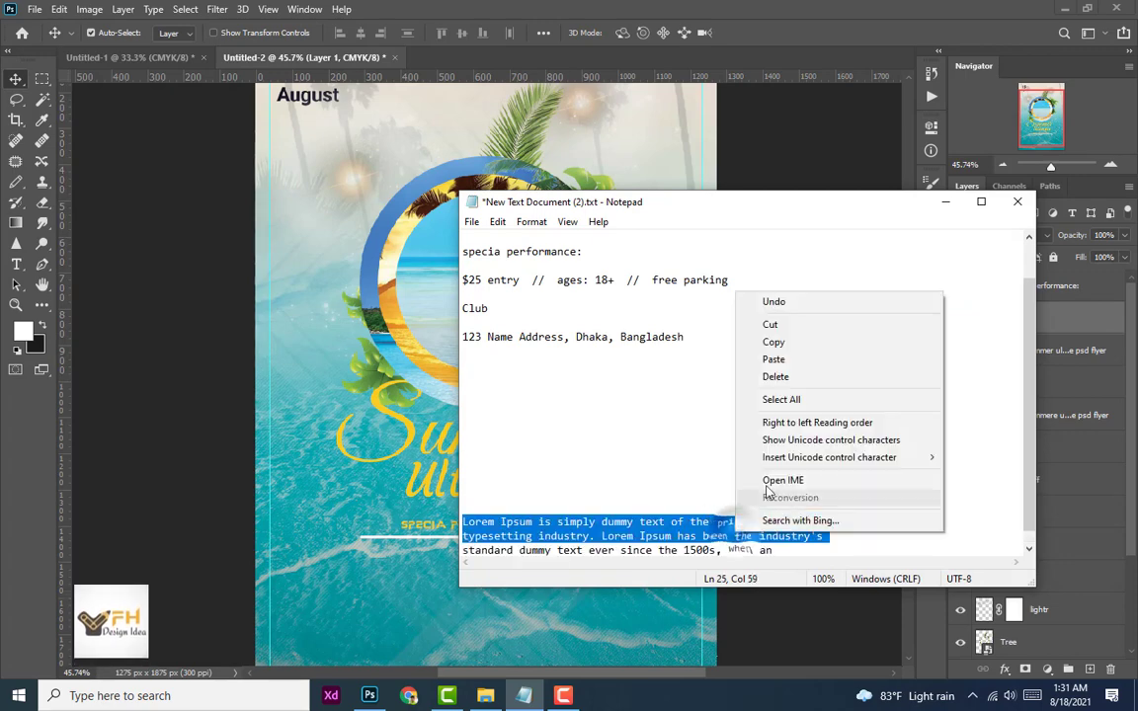
pyautogui.click(770, 338)
# Step: Paste the Lorem Ipsum lines as new Roboto text centred below the divider
pyautogui.click(945, 202)
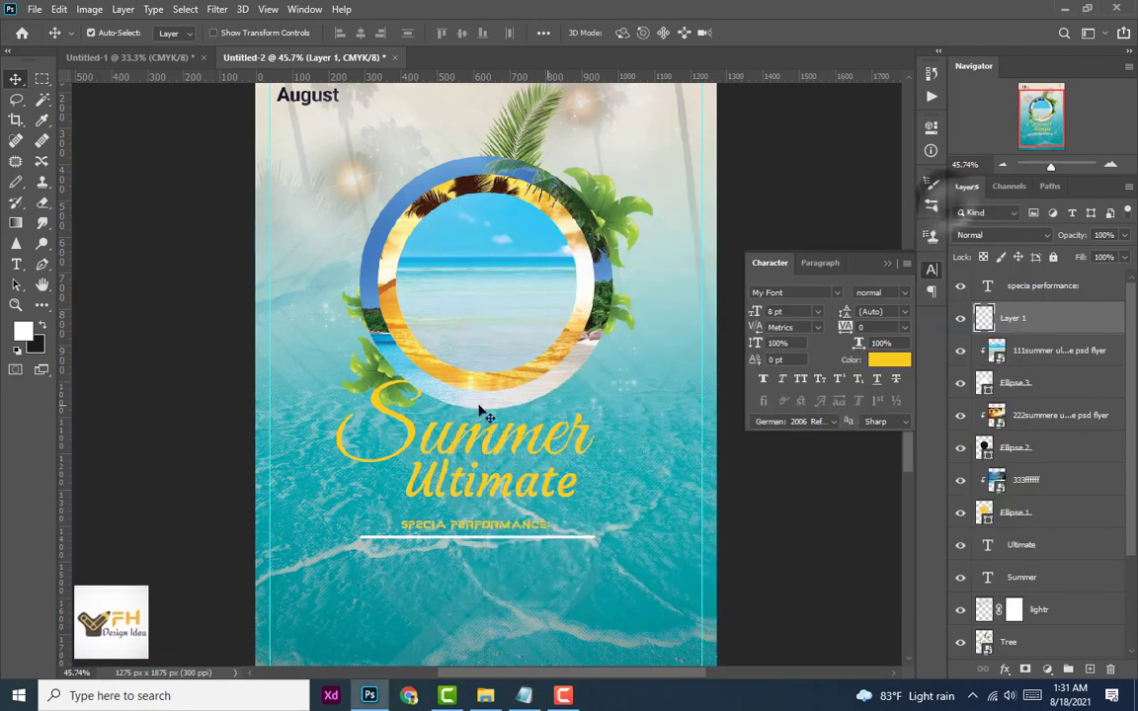
pyautogui.click(18, 268)
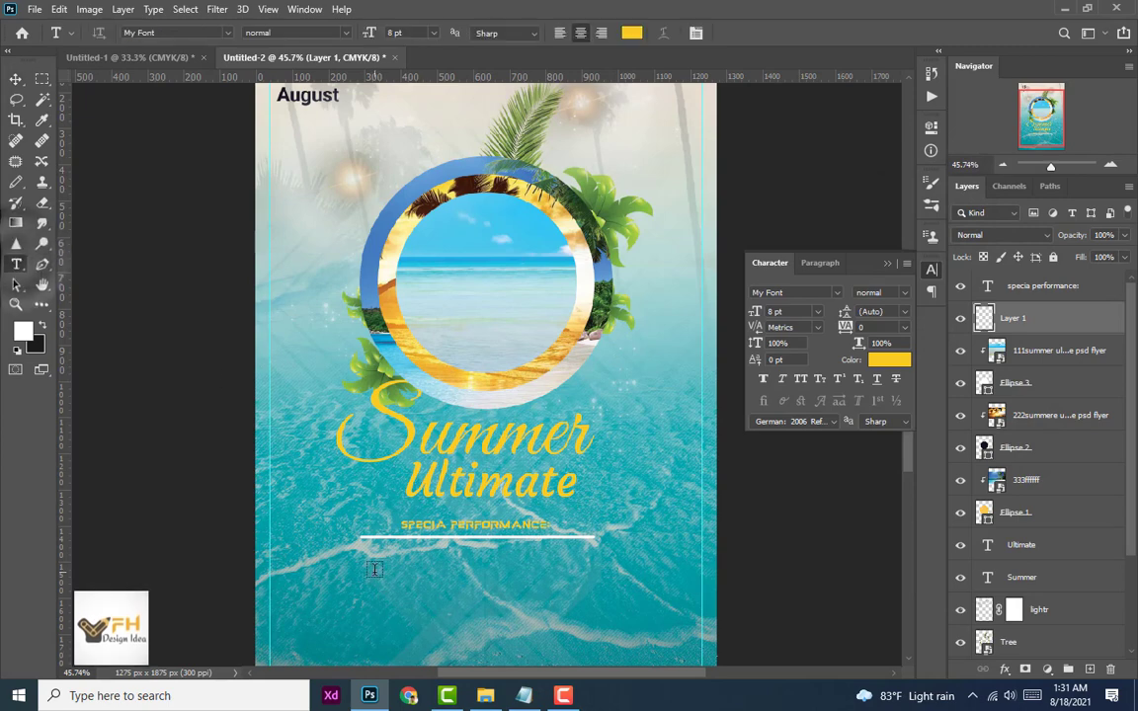
pyautogui.click(369, 564)
pyautogui.hotkey('ctrl', 'v')
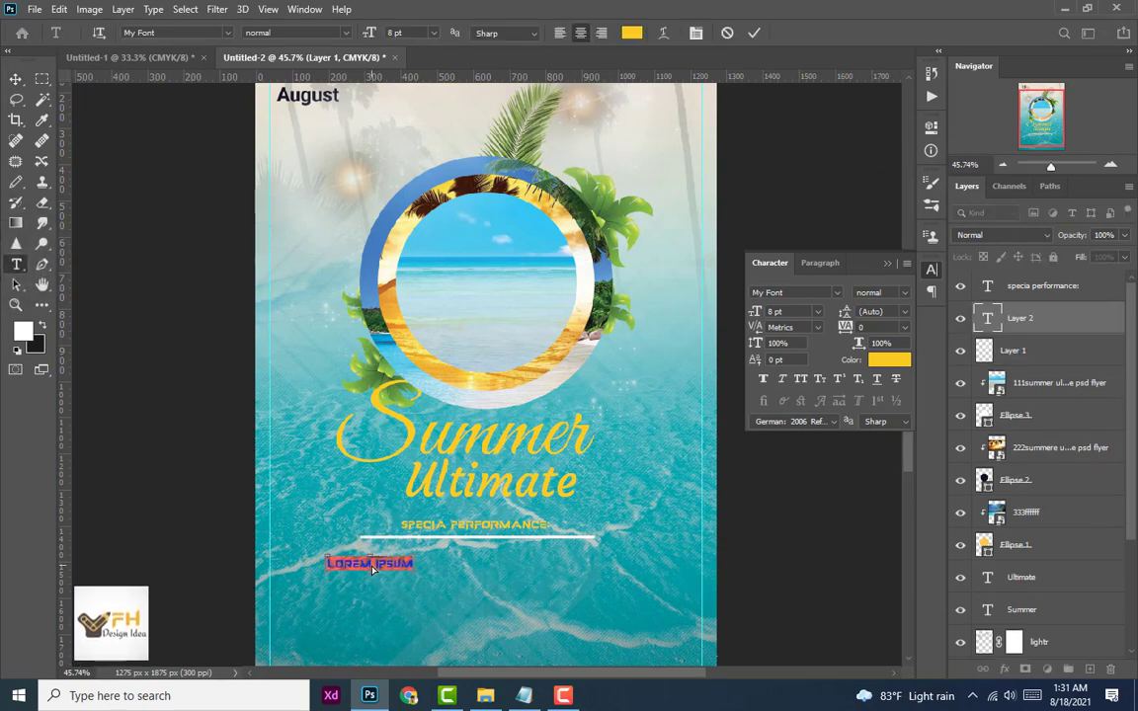
pyautogui.hotkey('ctrl', 'v')
pyautogui.hotkey('ctrl', 'a')
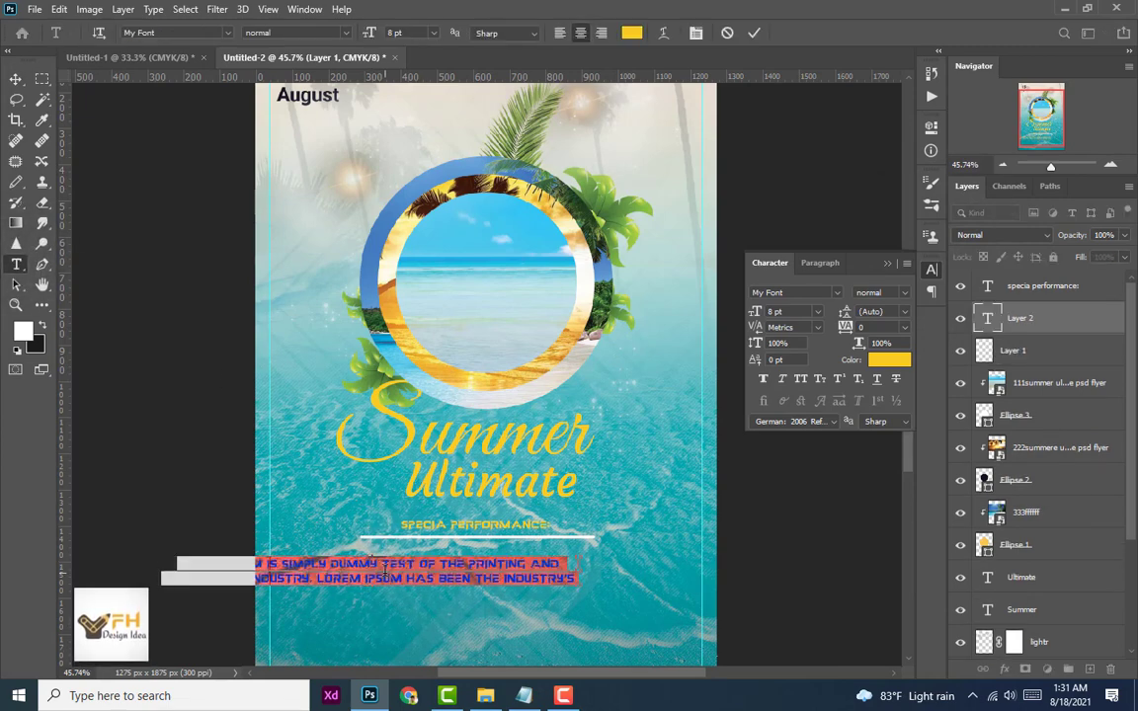
pyautogui.click(838, 296)
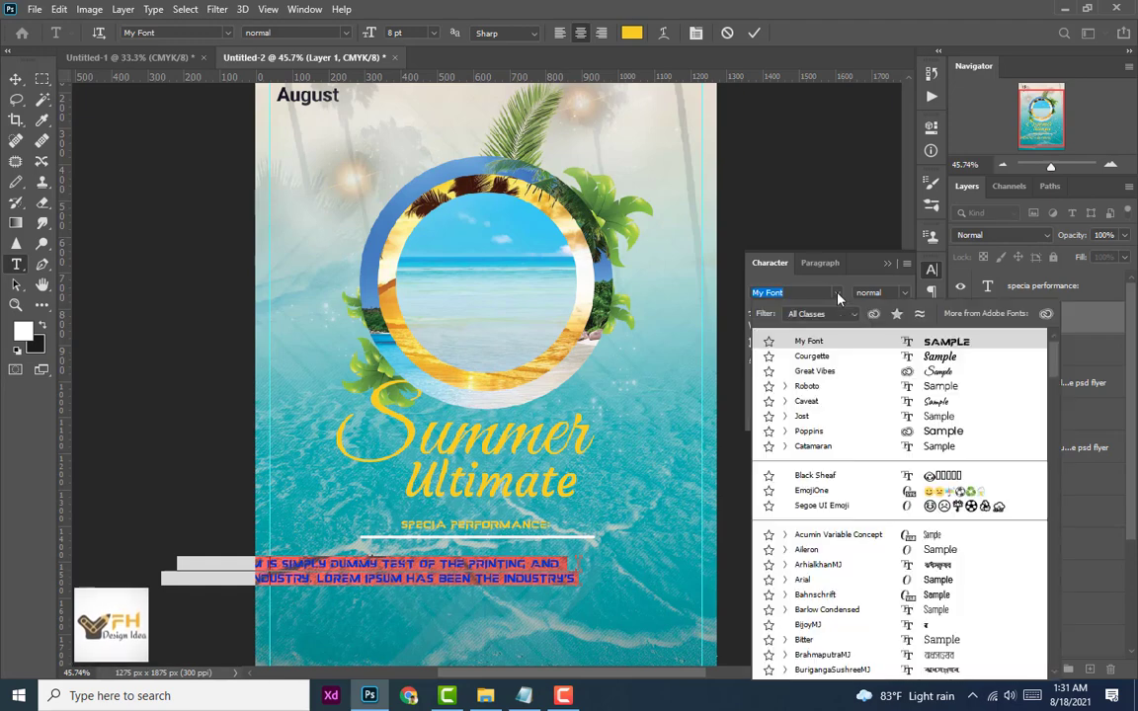
pyautogui.click(820, 391)
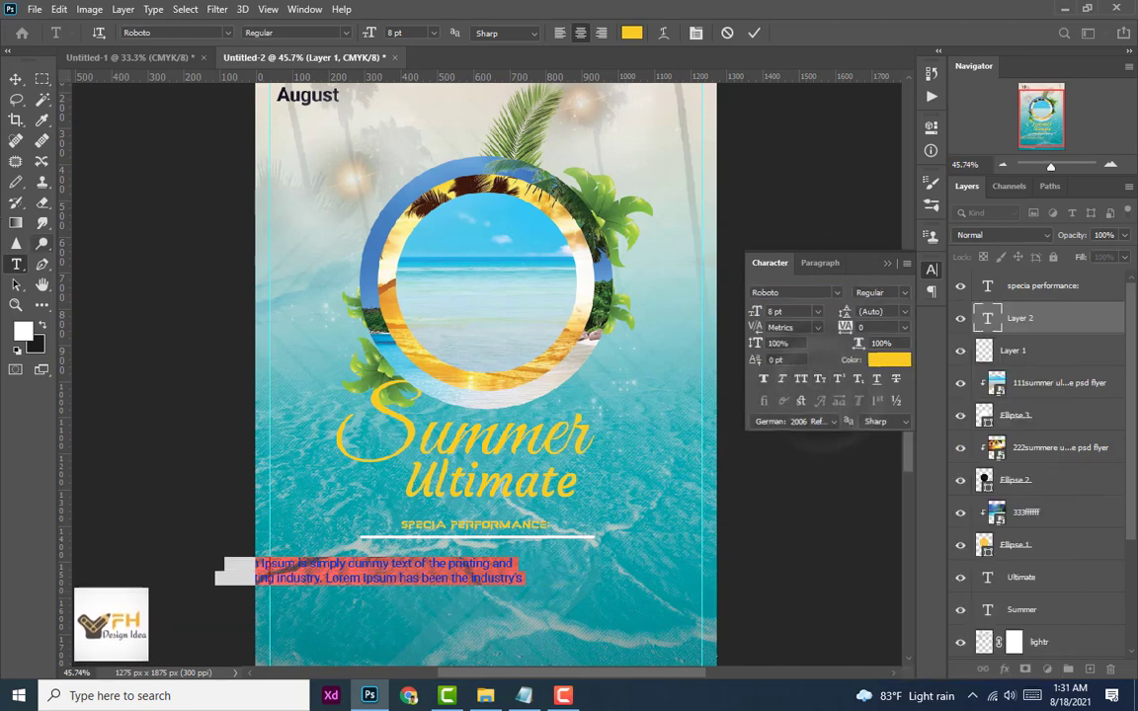
pyautogui.click(15, 78)
pyautogui.moveTo(416, 574)
pyautogui.mouseDown()
pyautogui.moveTo(534, 565)
pyautogui.moveTo(523, 559)
pyautogui.mouseUp()
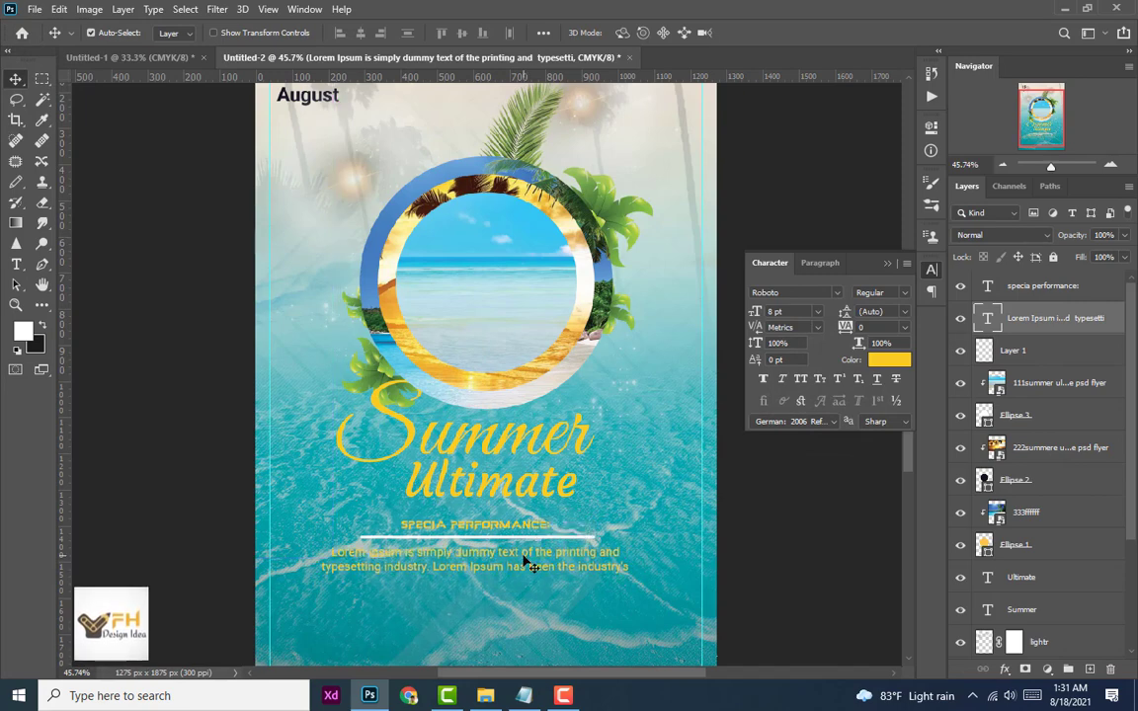
pyautogui.click(491, 542)
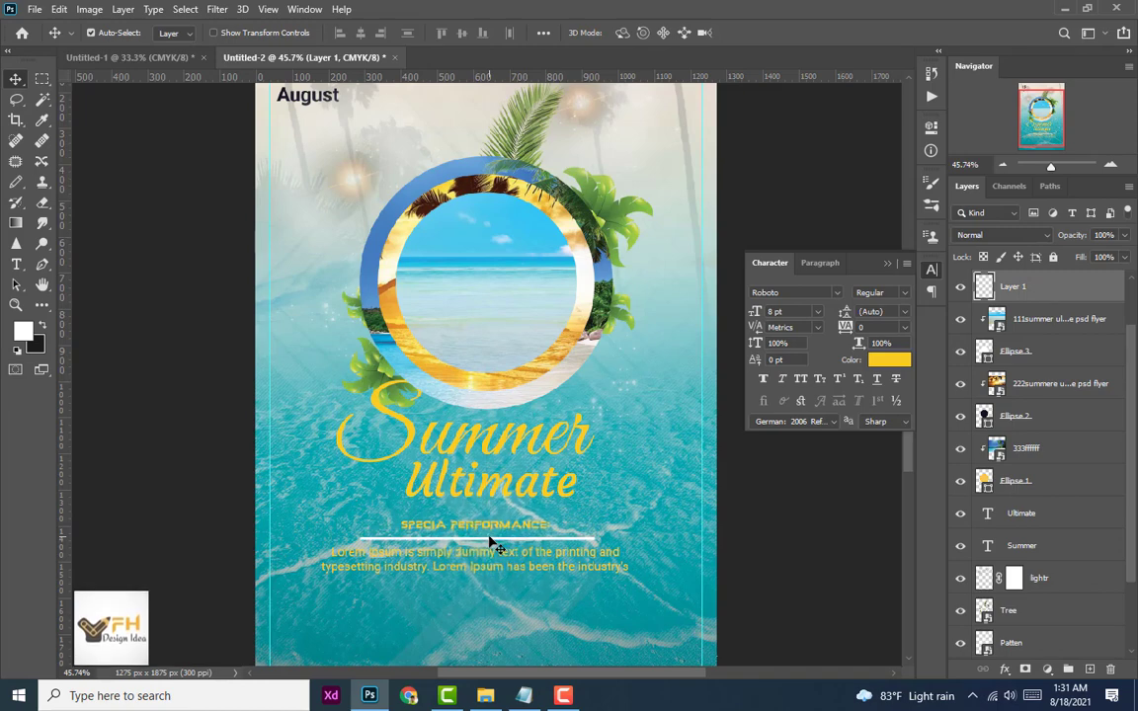
# Step: Alt-drag a duplicate of the white divider line below the Lorem Ipsum paragraph
pyautogui.scroll(-1, 490, 543)
pyautogui.scroll(-1, 491, 542)
pyautogui.scroll(-1, 491, 542)
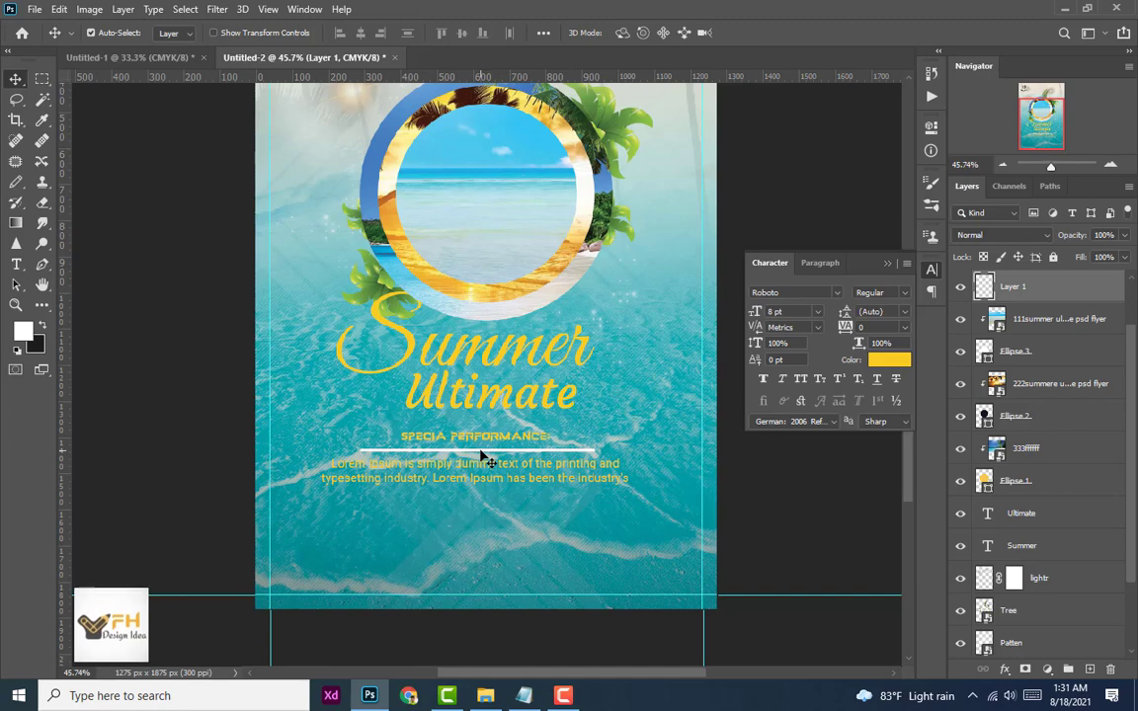
pyautogui.moveTo(484, 456); pyautogui.dragTo(484, 500)
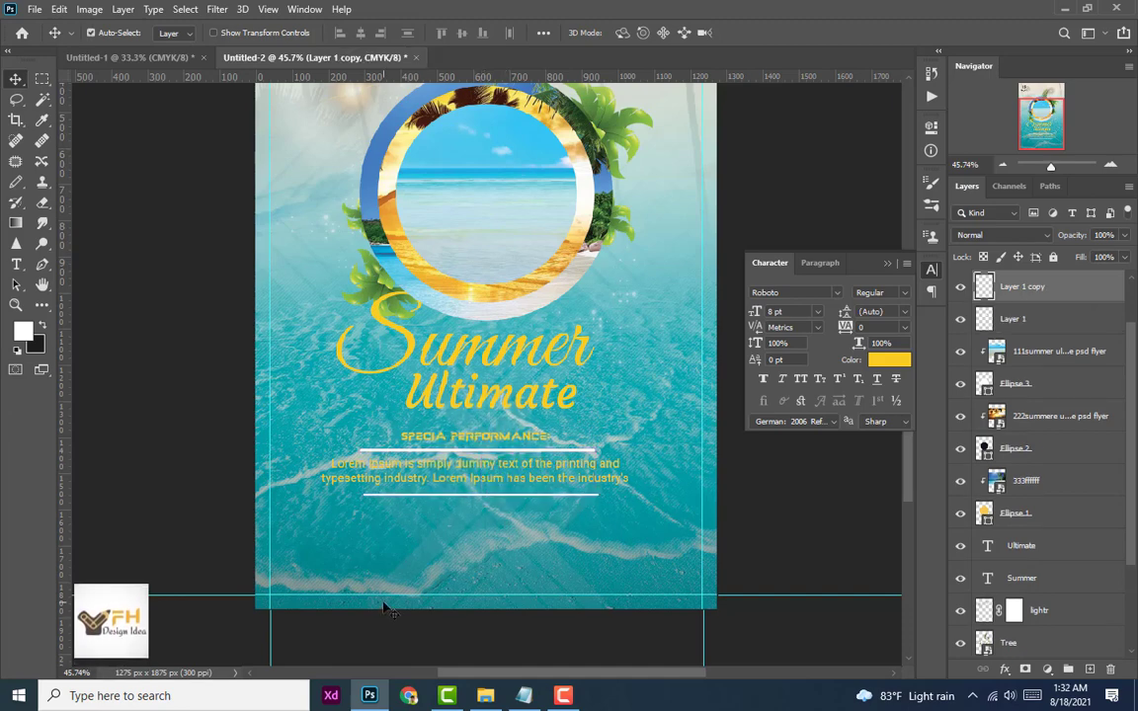
pyautogui.click(475, 485)
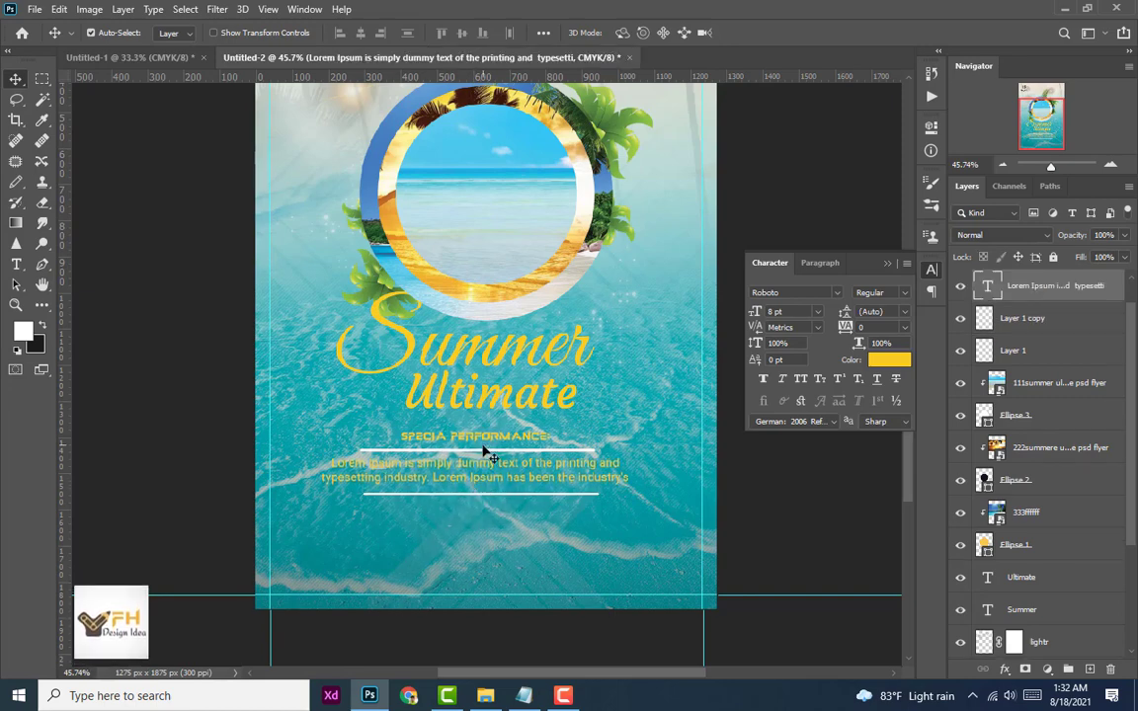
# Step: Recolour the SPECIA PERFORMANCE subheading and the Lorem Ipsum paragraph text white
pyautogui.doubleClick(475, 436)
pyautogui.click(889, 359)
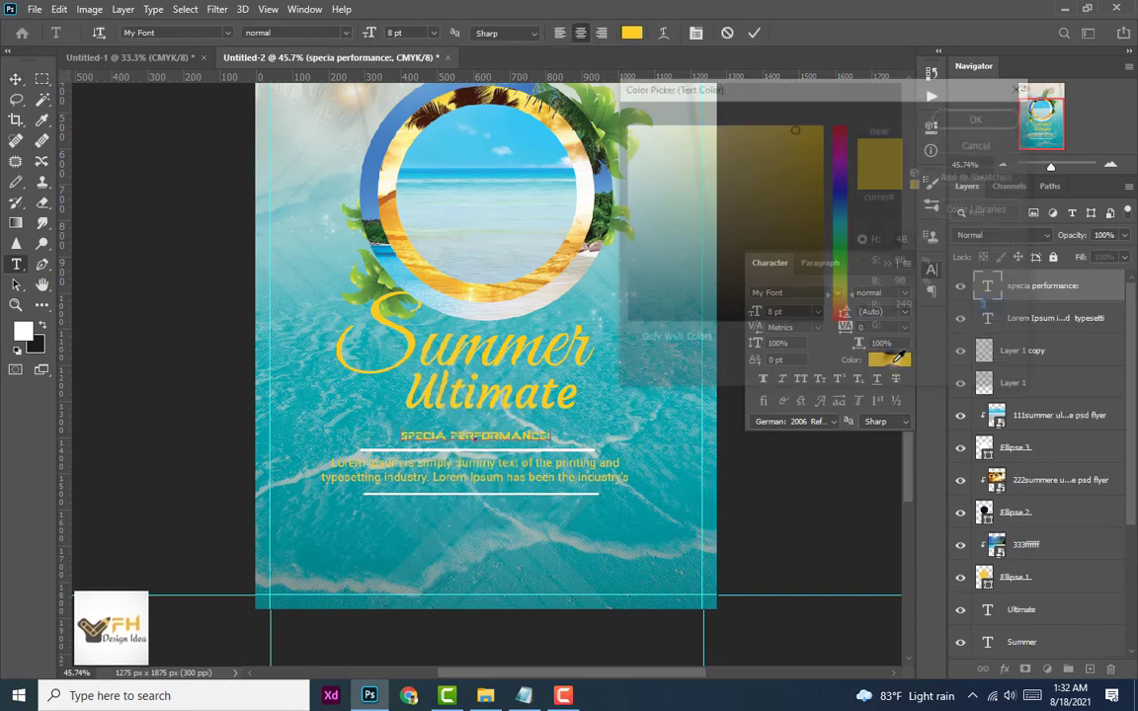
pyautogui.click(980, 116)
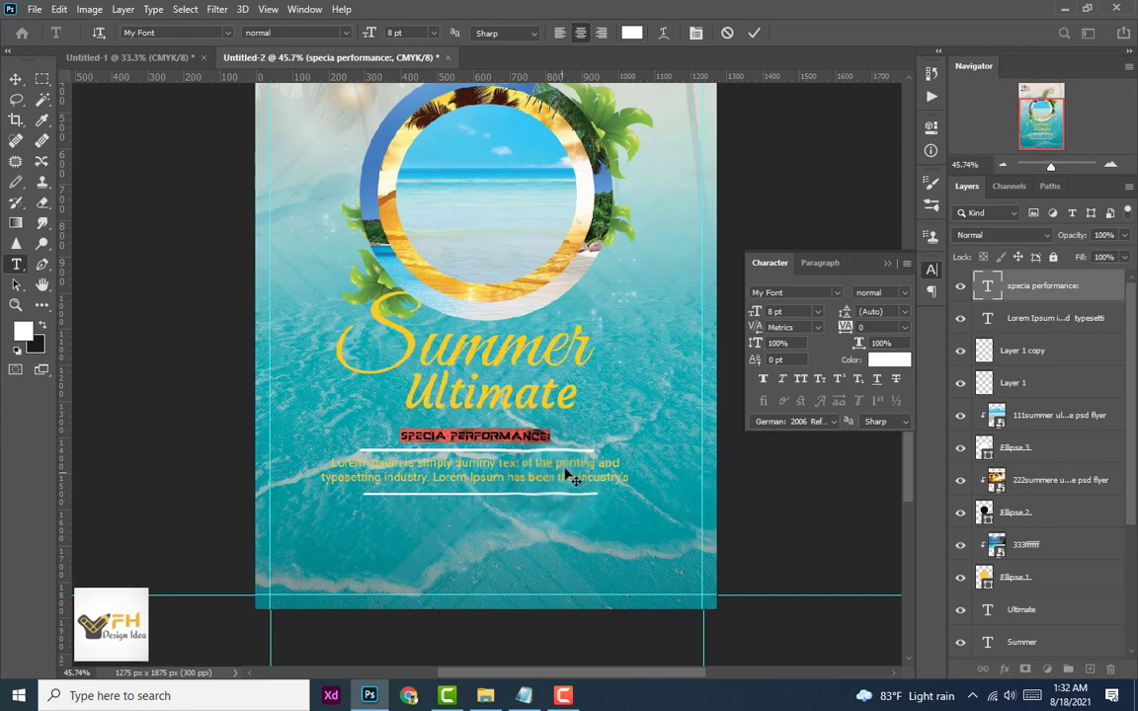
pyautogui.click(756, 32)
pyautogui.press('v')
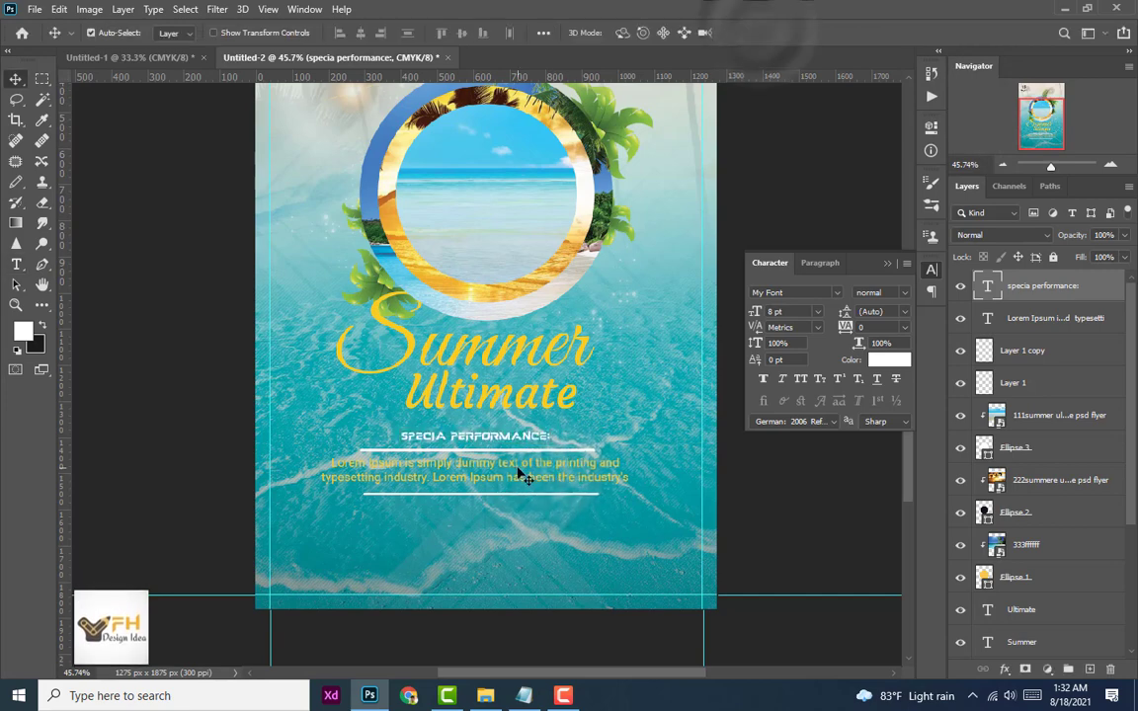
pyautogui.doubleClick(523, 469)
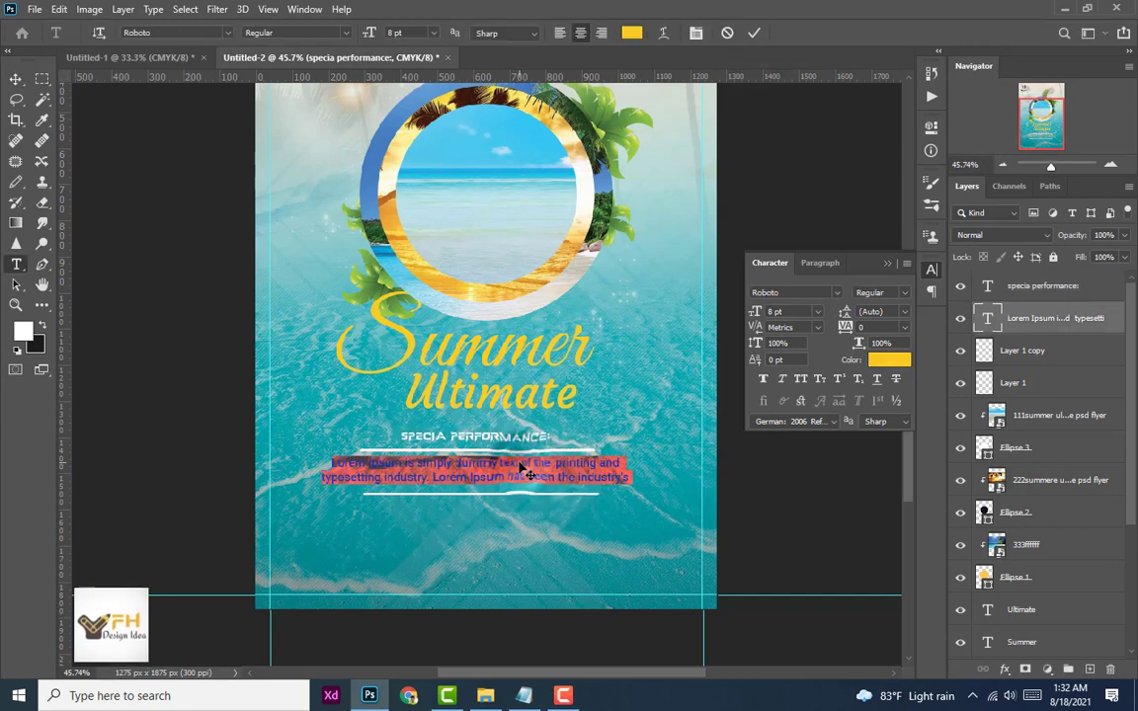
pyautogui.click(889, 359)
pyautogui.click(981, 115)
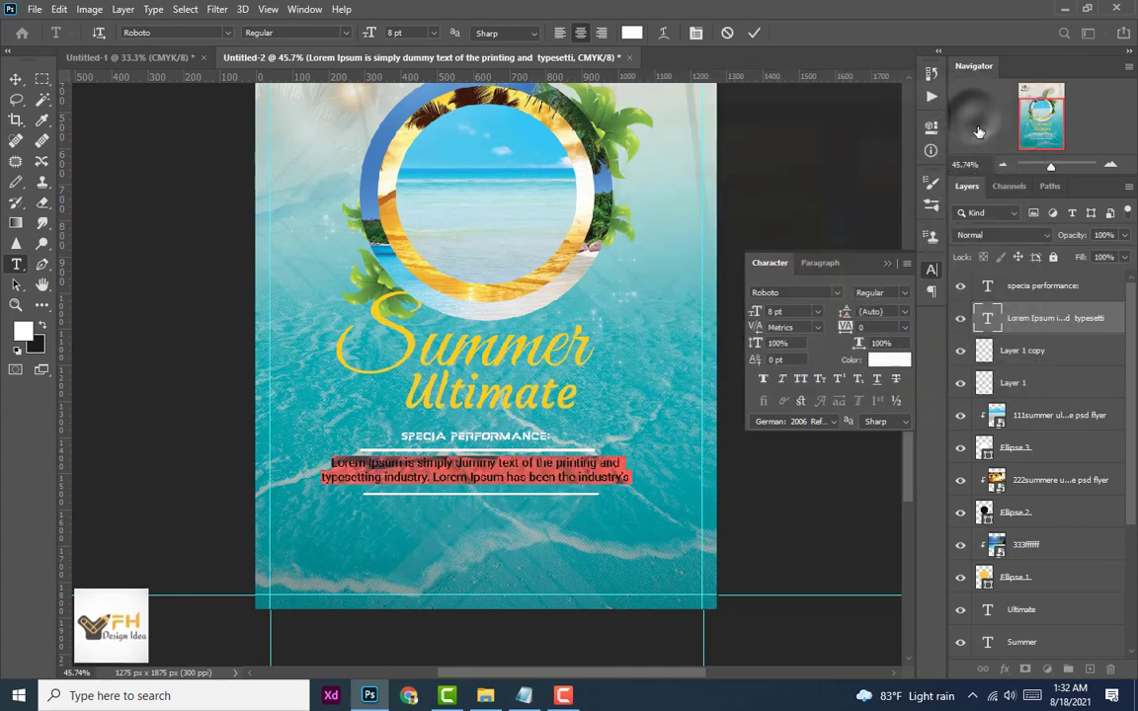
pyautogui.click(753, 33)
# Step: Copy the '$25 entry // ages: 18+ // free parking' line from the Notepad notes
pyautogui.press('v')
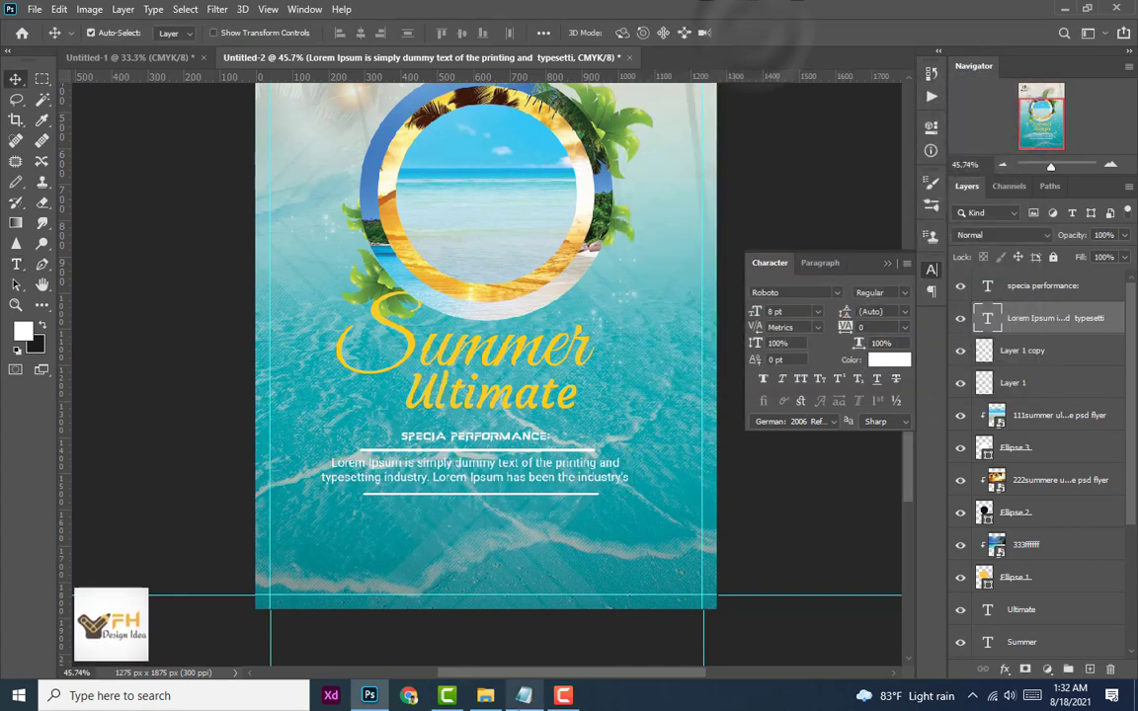
pyautogui.click(523, 696)
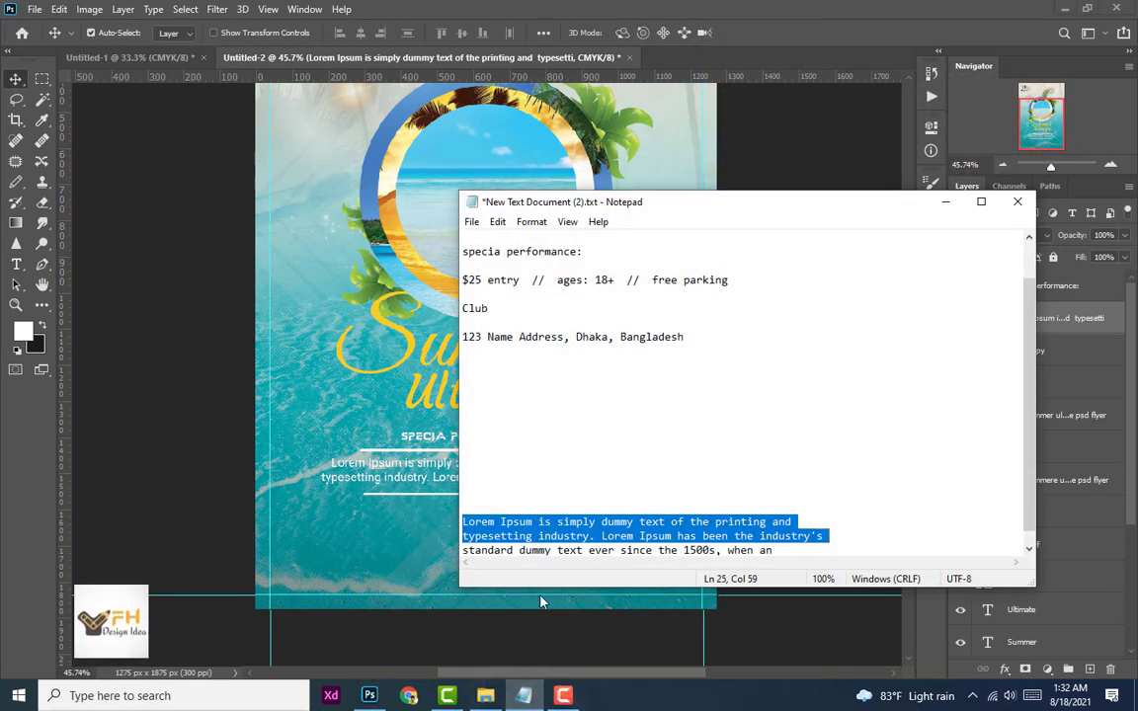
pyautogui.moveTo(732, 279); pyautogui.dragTo(451, 286)
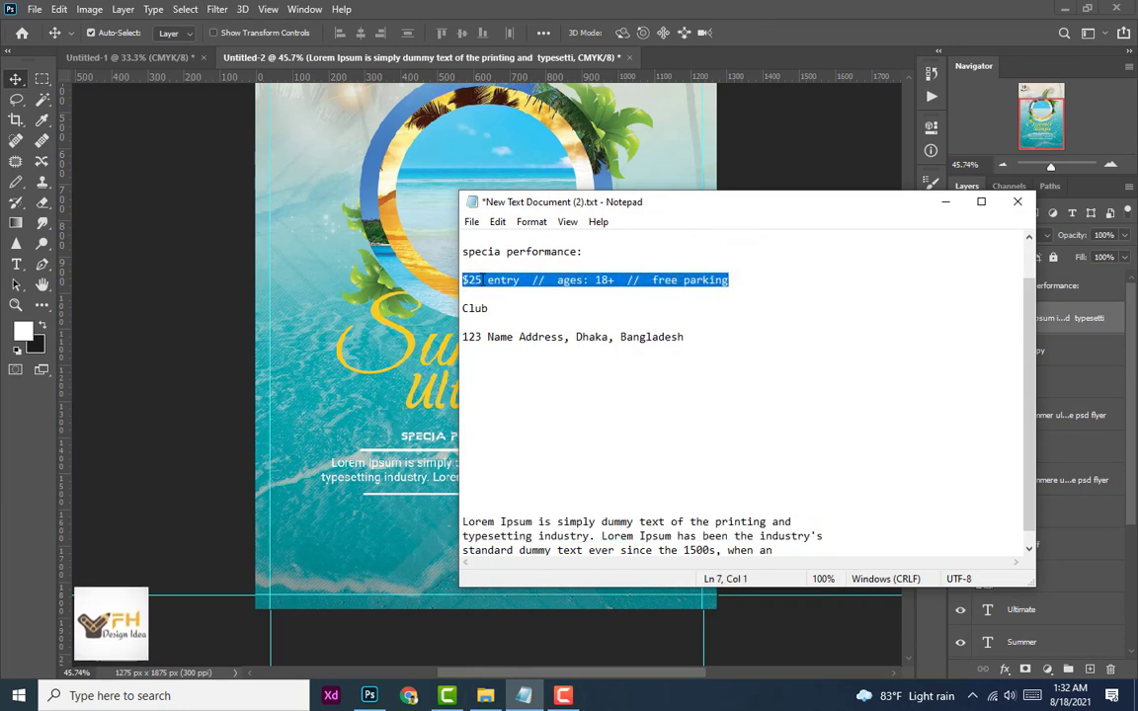
pyautogui.rightClick(498, 282)
pyautogui.click(523, 330)
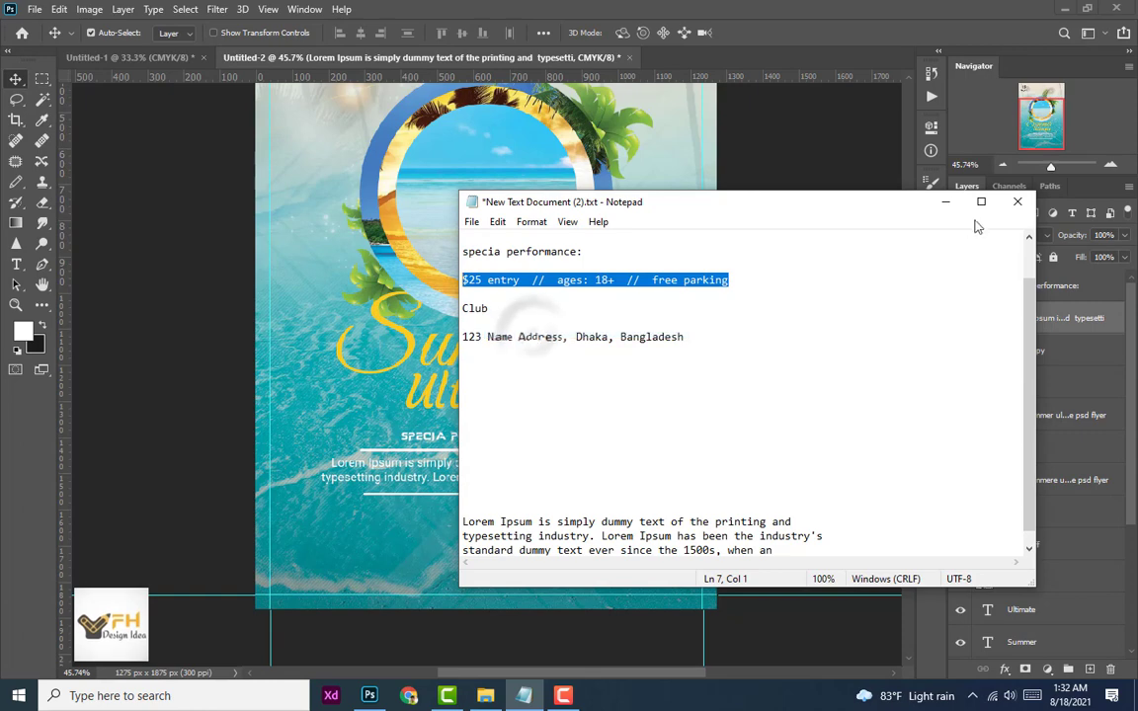
pyautogui.click(946, 202)
# Step: Paste the entry details as new text, centred just below the lower divider
pyautogui.click(17, 265)
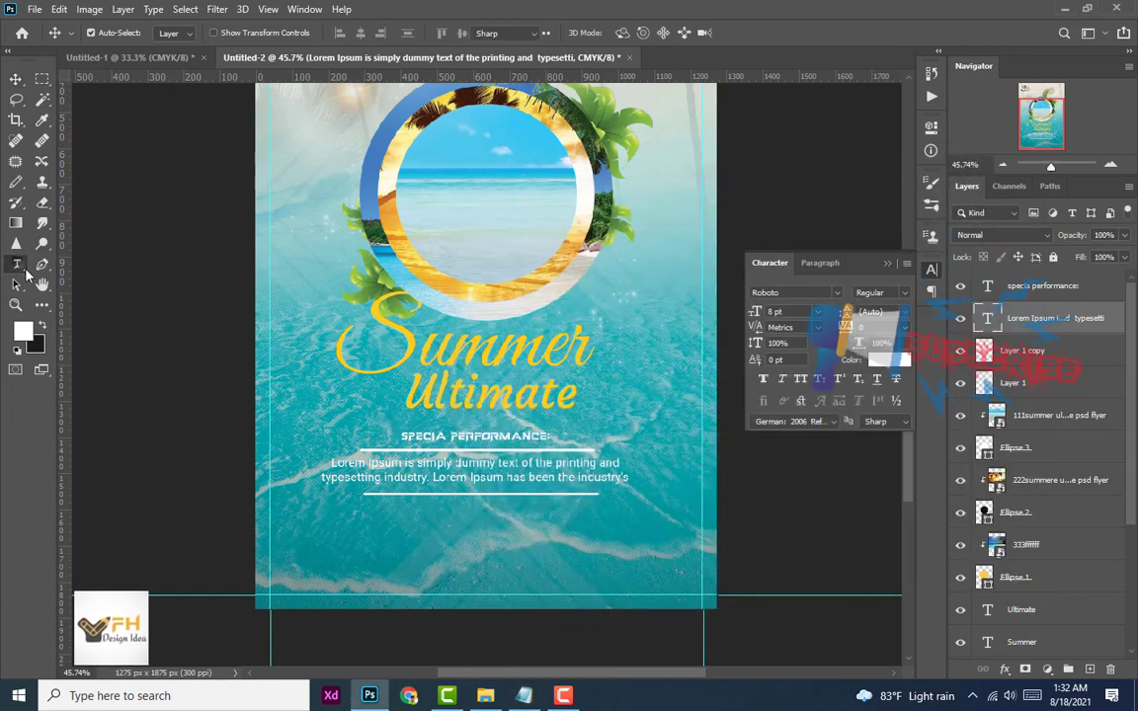
pyautogui.click(393, 515)
pyautogui.hotkey('ctrl', 'v')
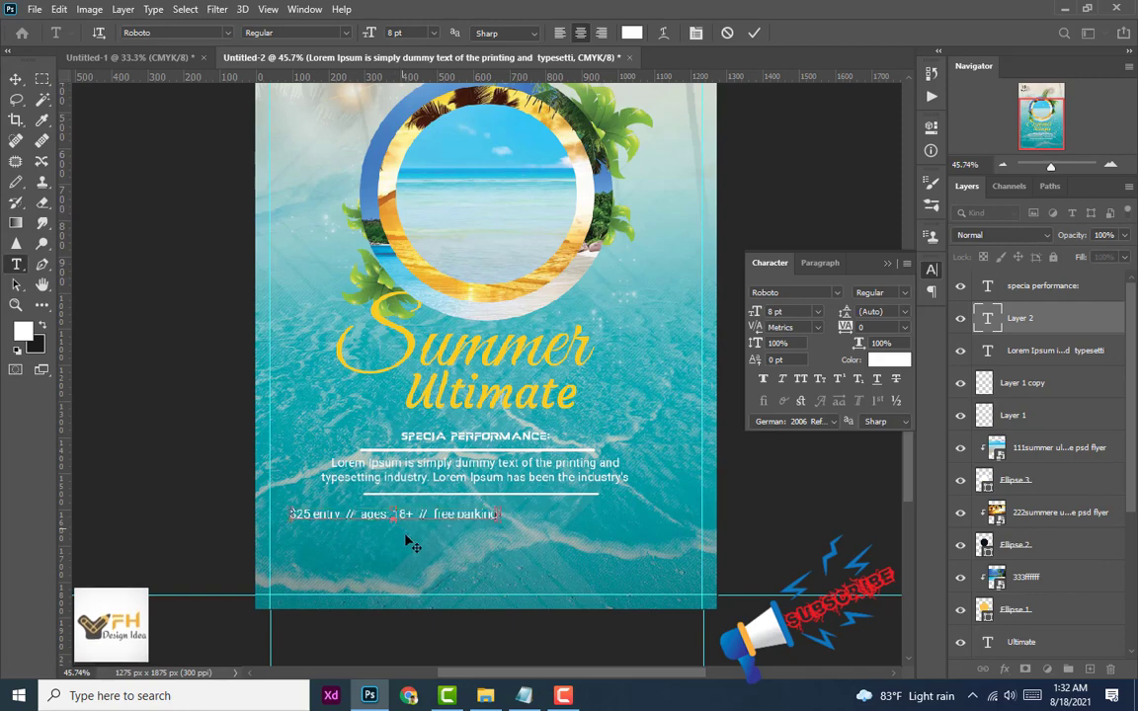
pyautogui.click(16, 79)
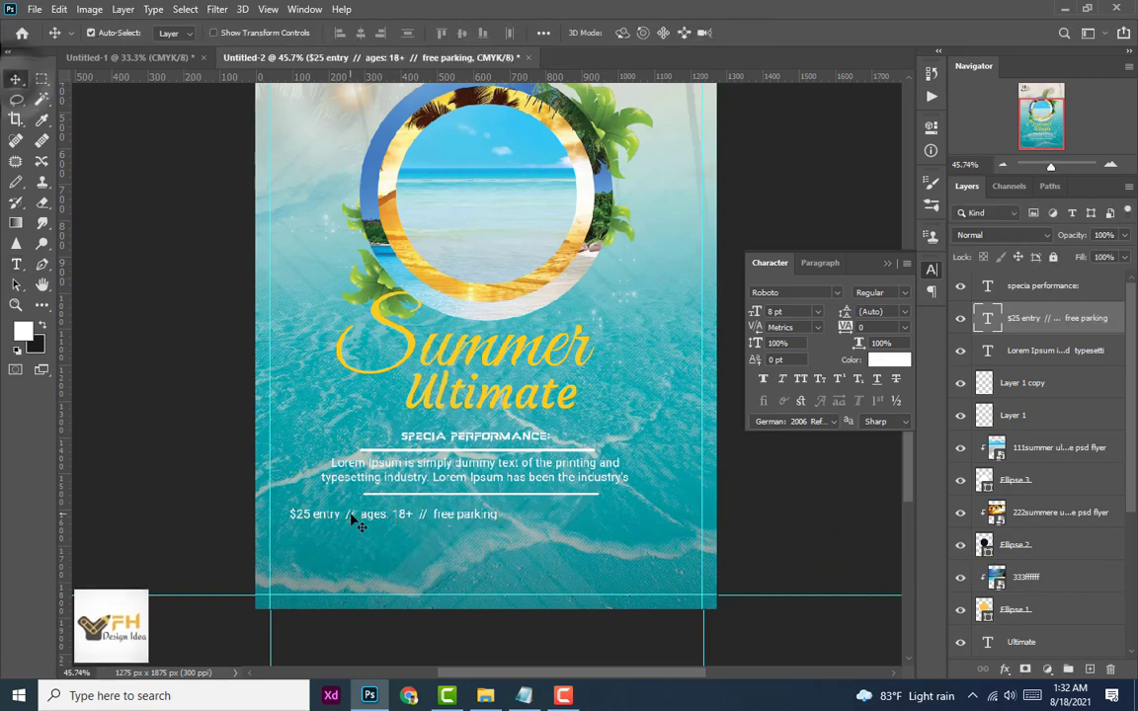
pyautogui.moveTo(400, 520); pyautogui.dragTo(483, 517)
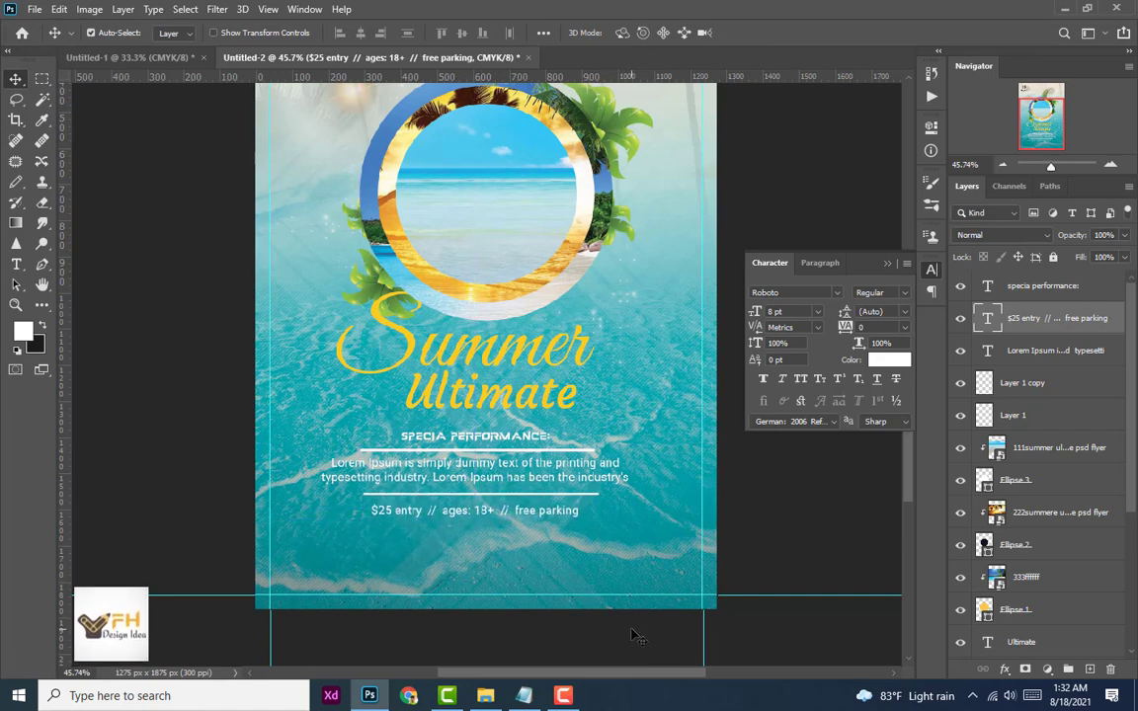
pyautogui.press('Up')
pyautogui.press('Up')
pyautogui.press('Up')
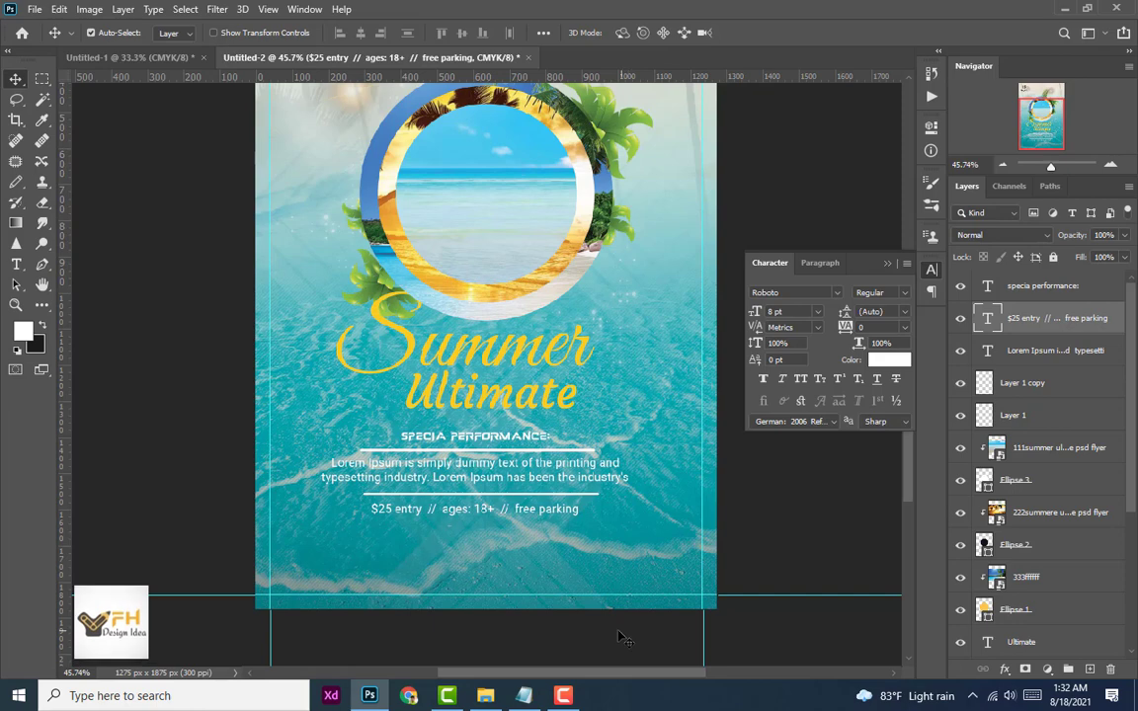
# Step: Copy the venue address line from the Notepad notes, then minimize Notepad
pyautogui.click(523, 696)
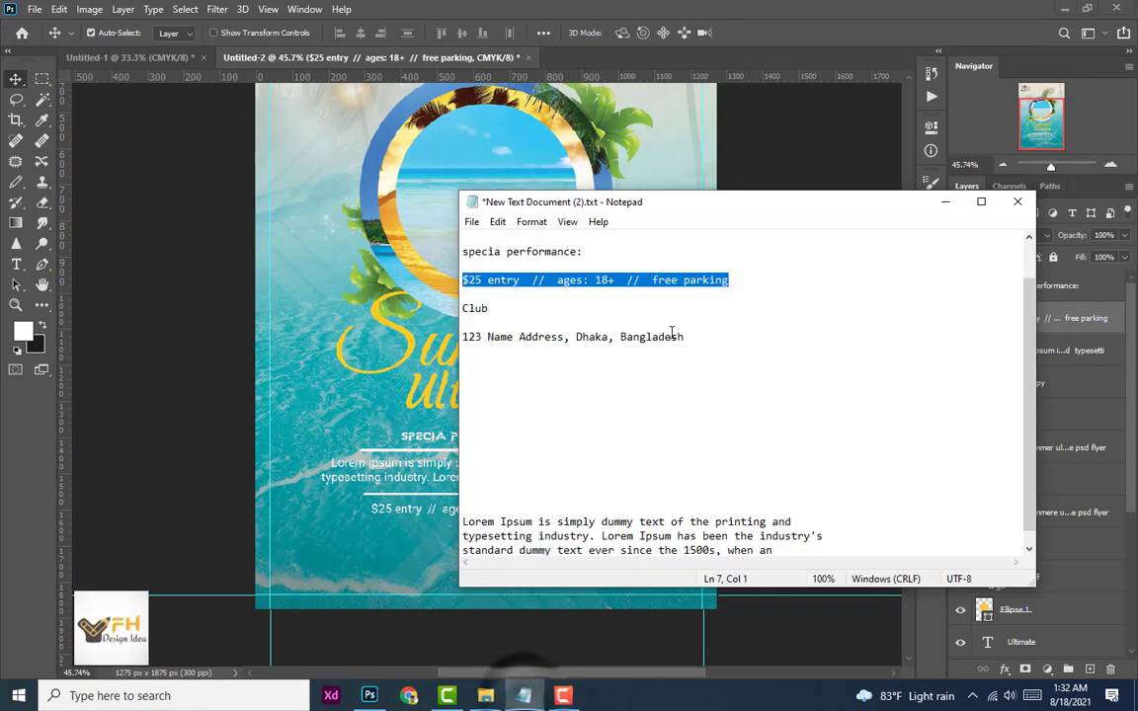
pyautogui.tripleClick(691, 338)
pyautogui.rightClick(484, 338)
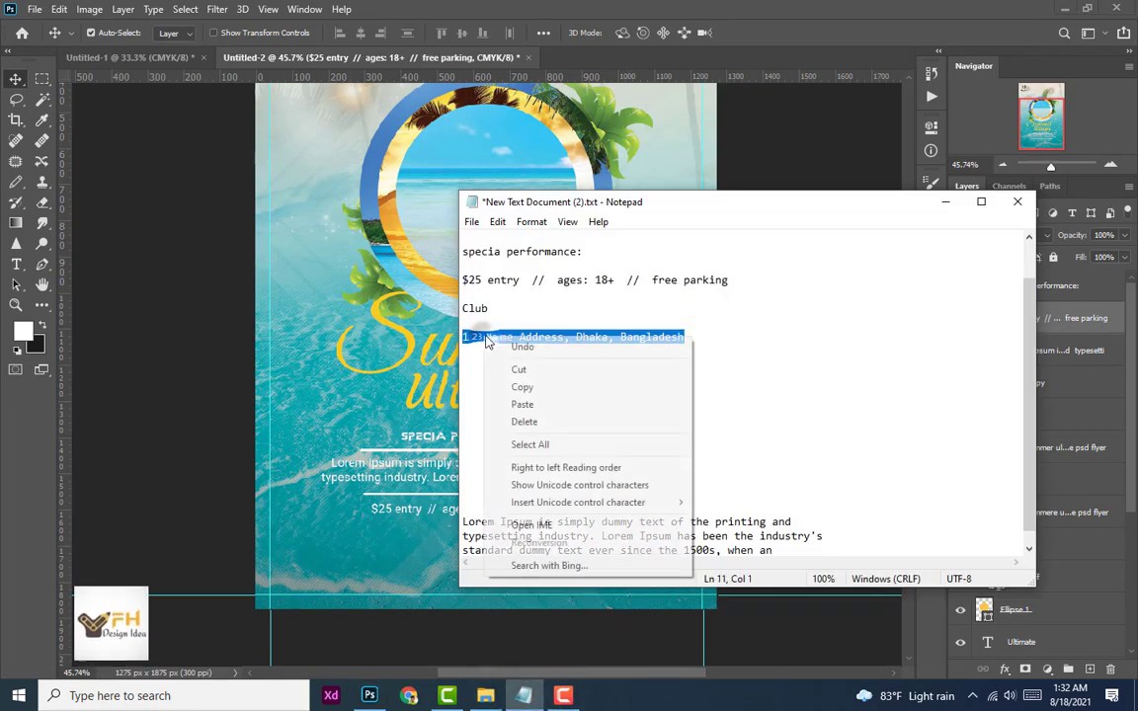
pyautogui.click(523, 387)
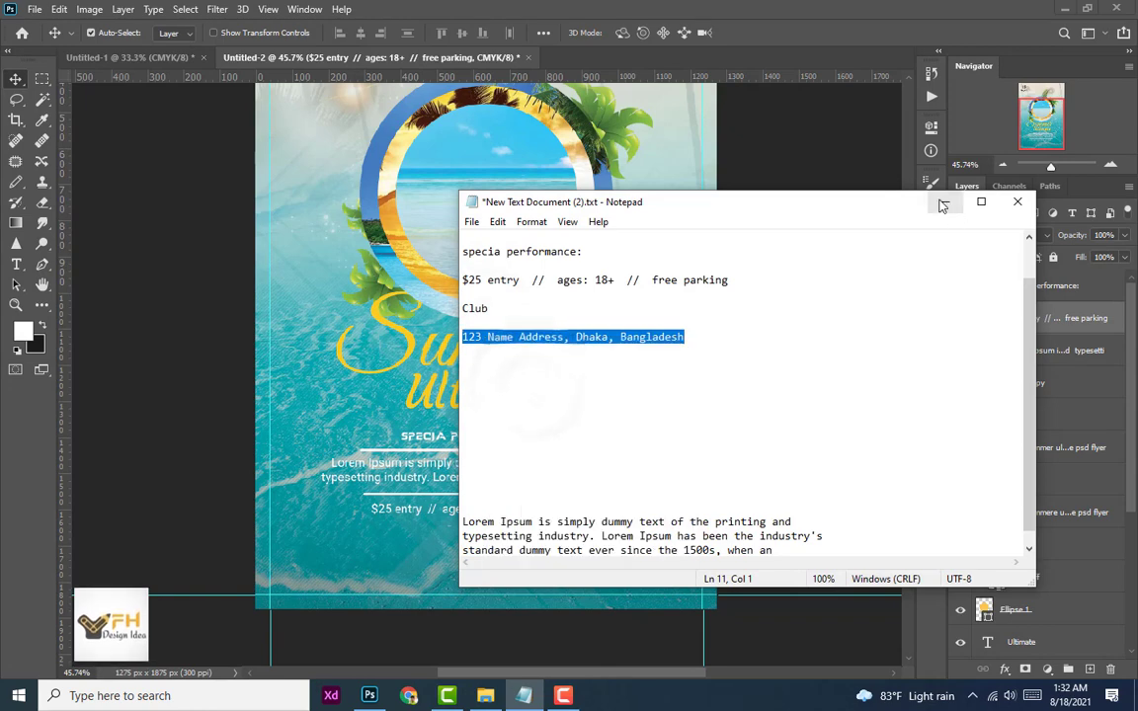
pyautogui.click(947, 203)
# Step: Paste the address as new text centred near the bottom of the flyer
pyautogui.click(16, 264)
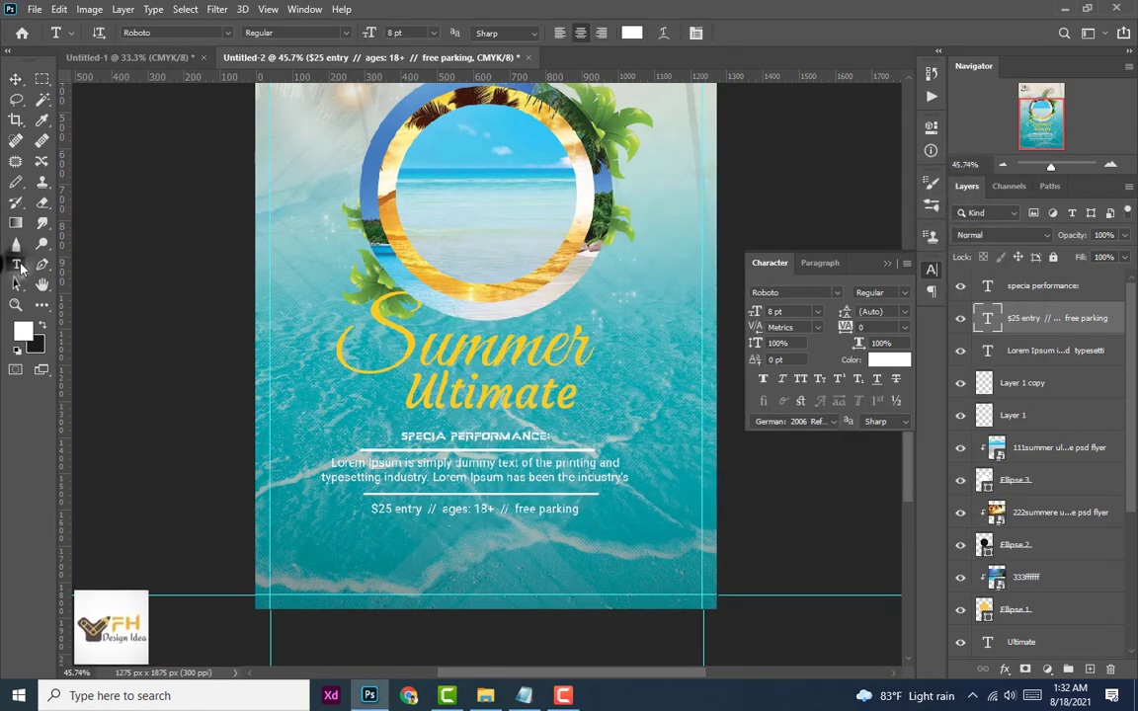
pyautogui.click(389, 583)
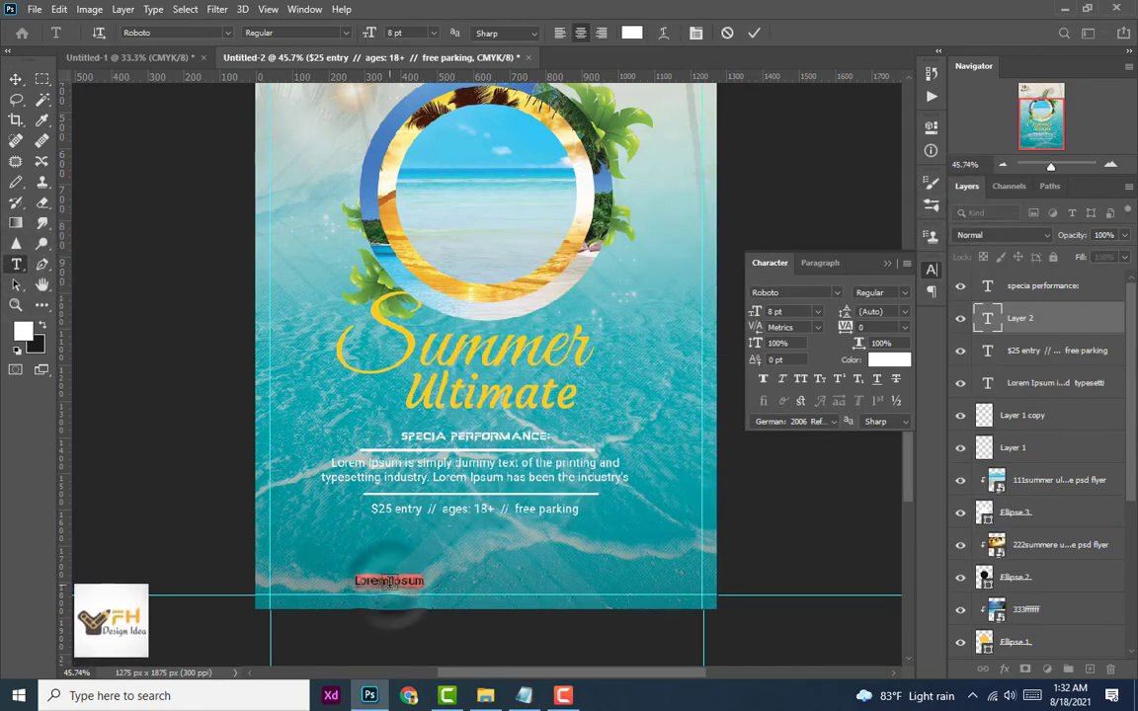
pyautogui.hotkey('ctrl', 'v')
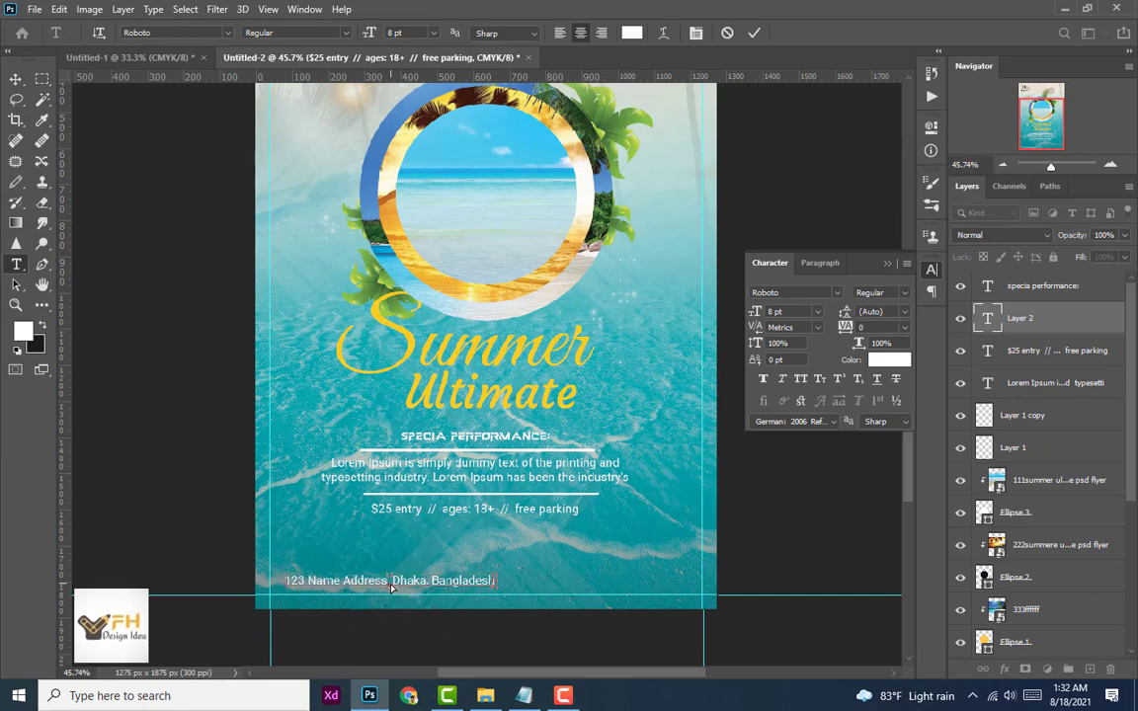
pyautogui.click(14, 78)
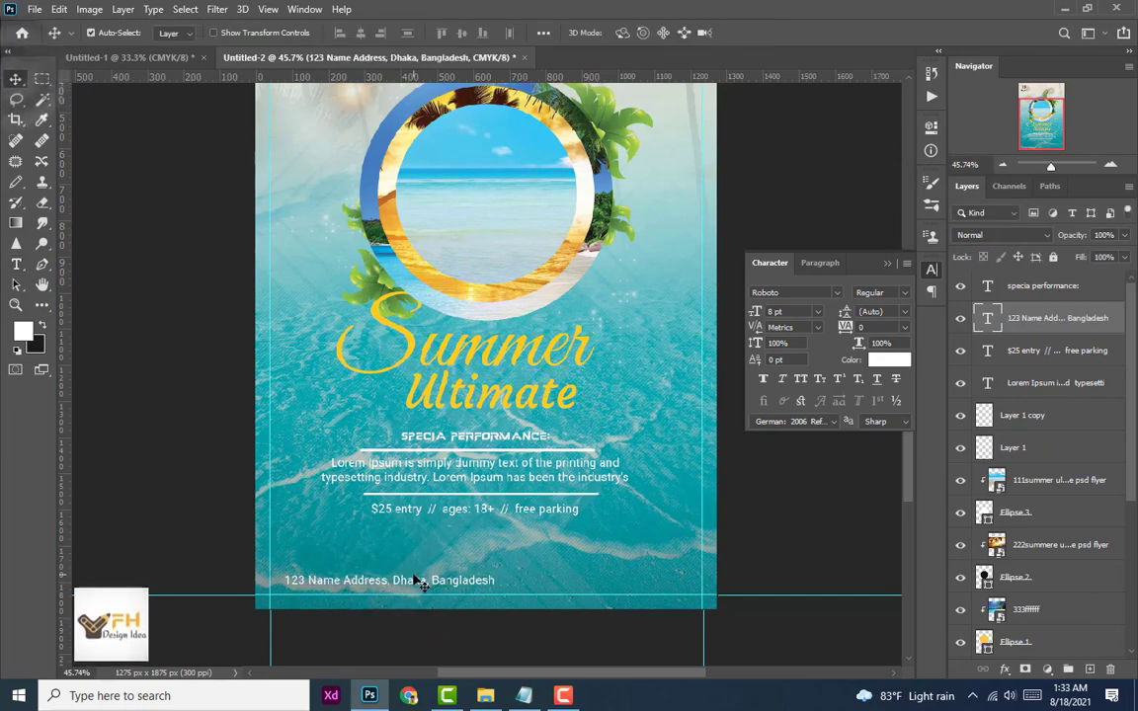
pyautogui.moveTo(416, 583); pyautogui.dragTo(502, 583)
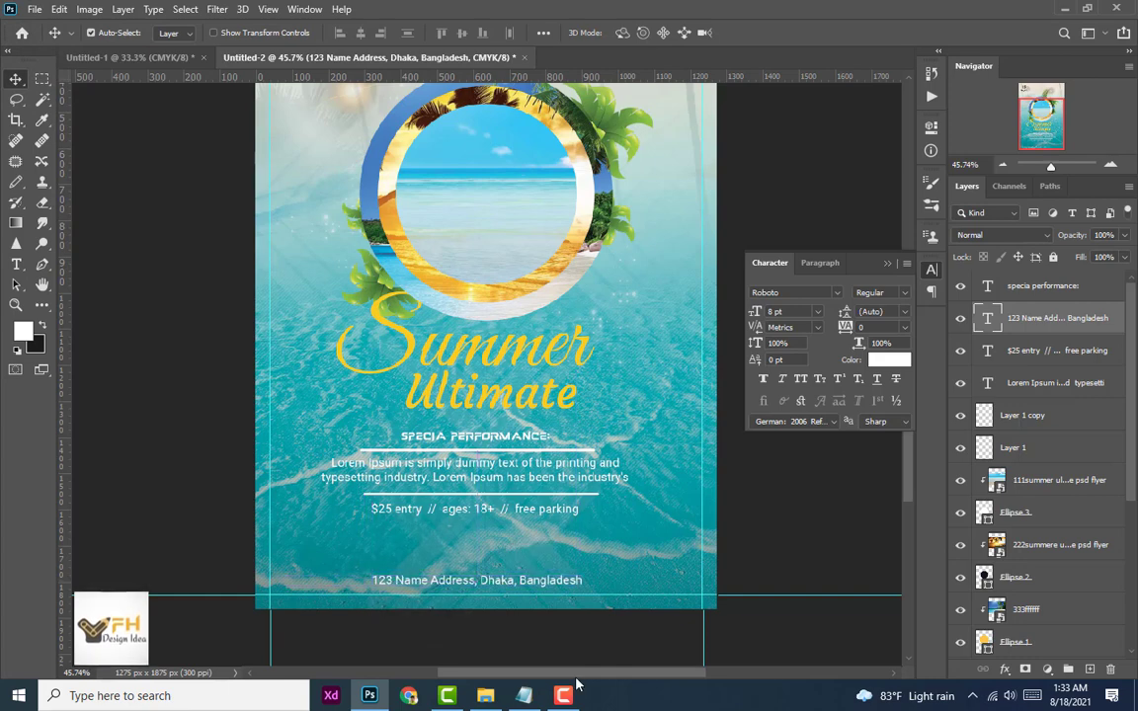
# Step: Nudge the address line up slightly, then test-nudge the subheading and divider layers down and back
pyautogui.press('Up')
pyautogui.press('Up')
pyautogui.press('Up')
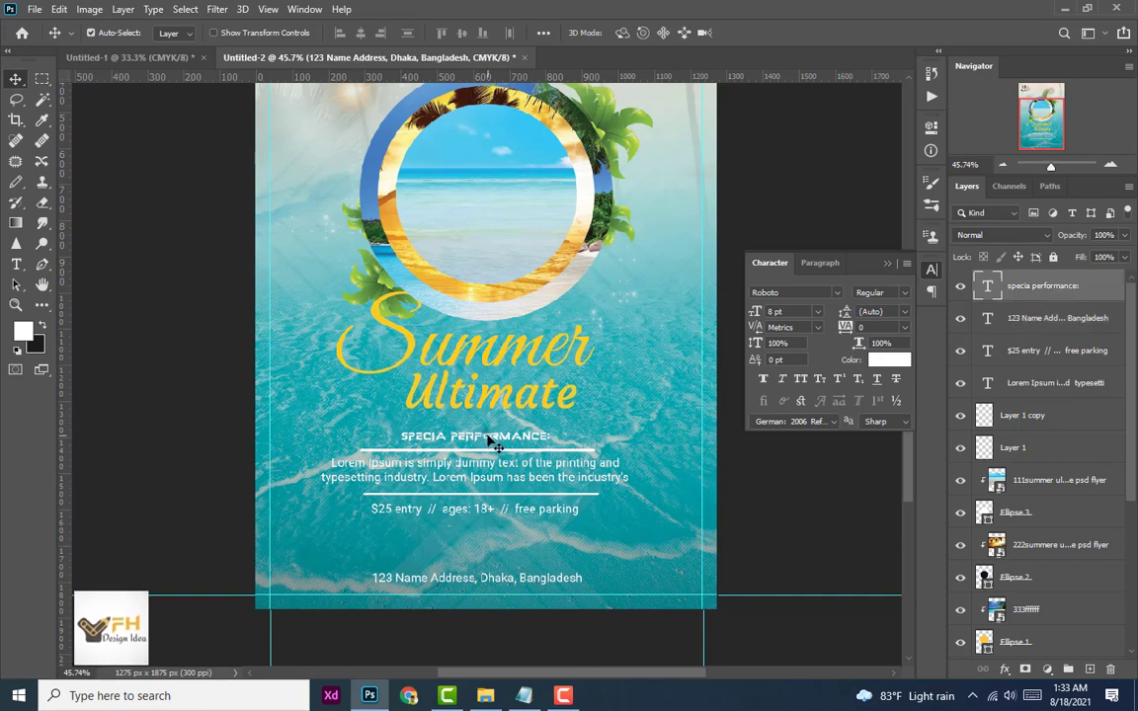
pyautogui.click(450, 435)
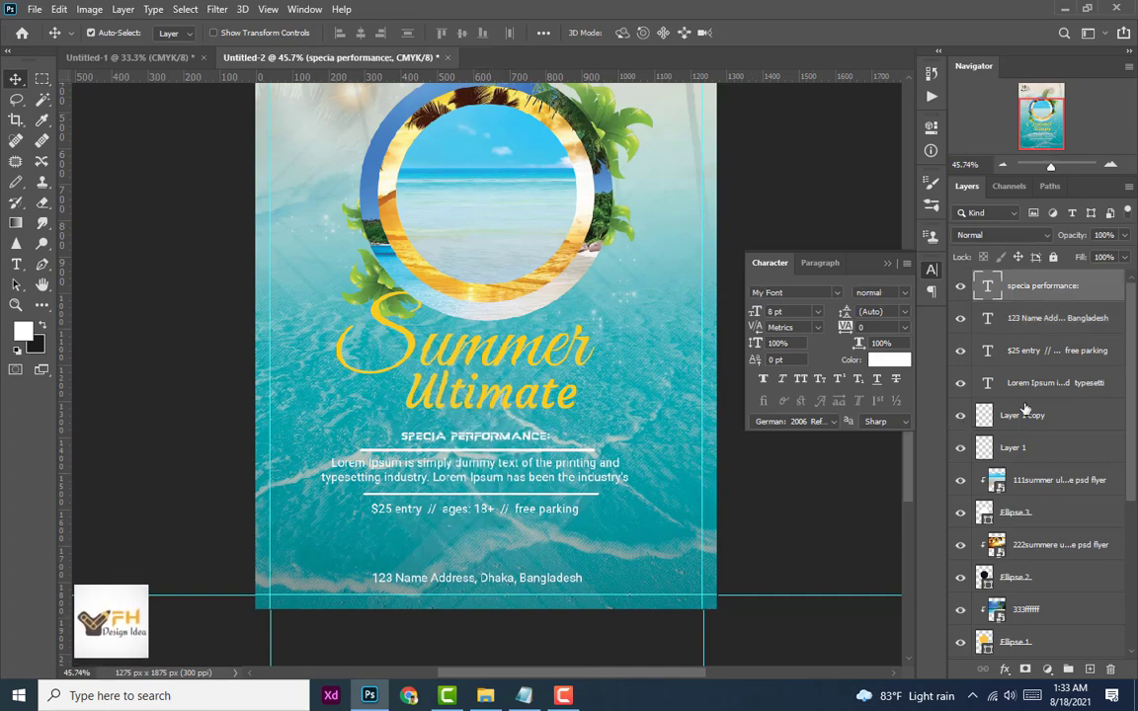
pyautogui.keyDown('shift'); pyautogui.click(1031, 457); pyautogui.keyUp('shift')
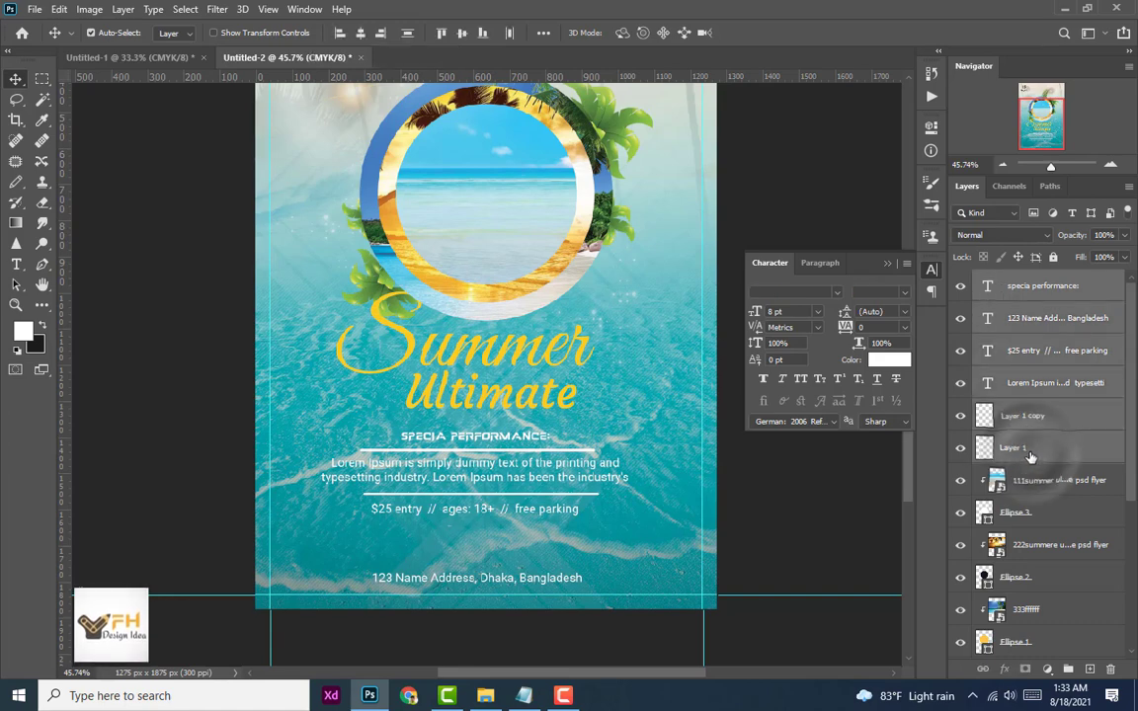
pyautogui.press('Down')
pyautogui.press('Down')
pyautogui.press('Down')
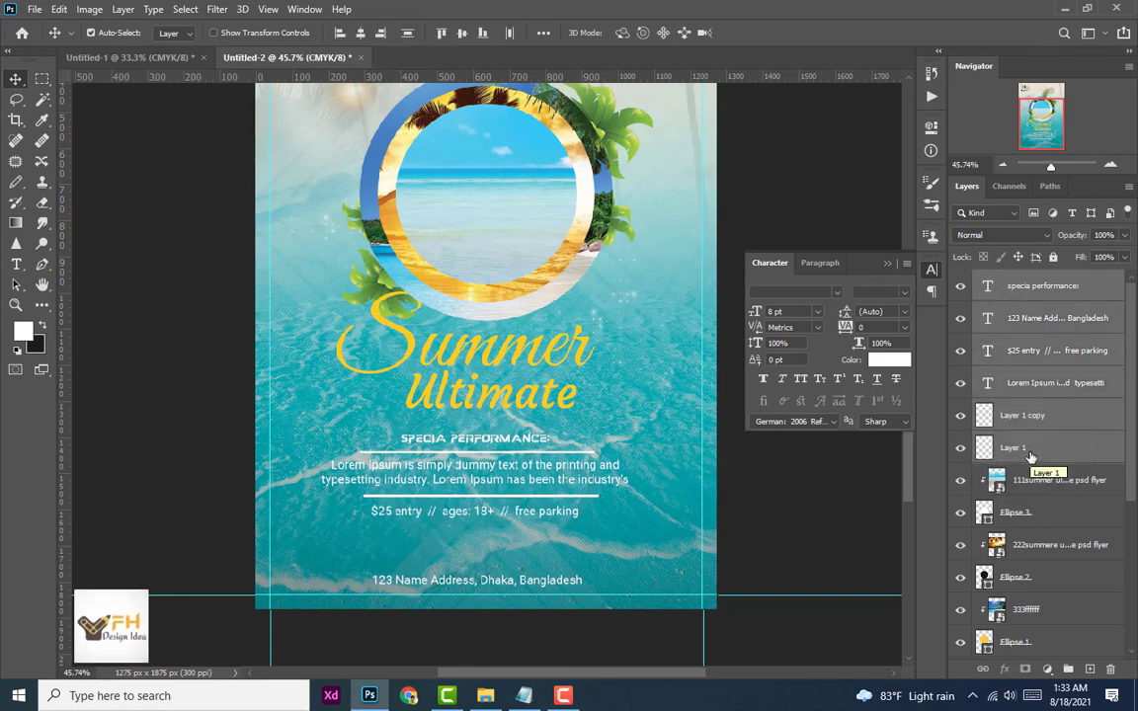
pyautogui.press('Up')
pyautogui.press('Up')
pyautogui.press('Up')
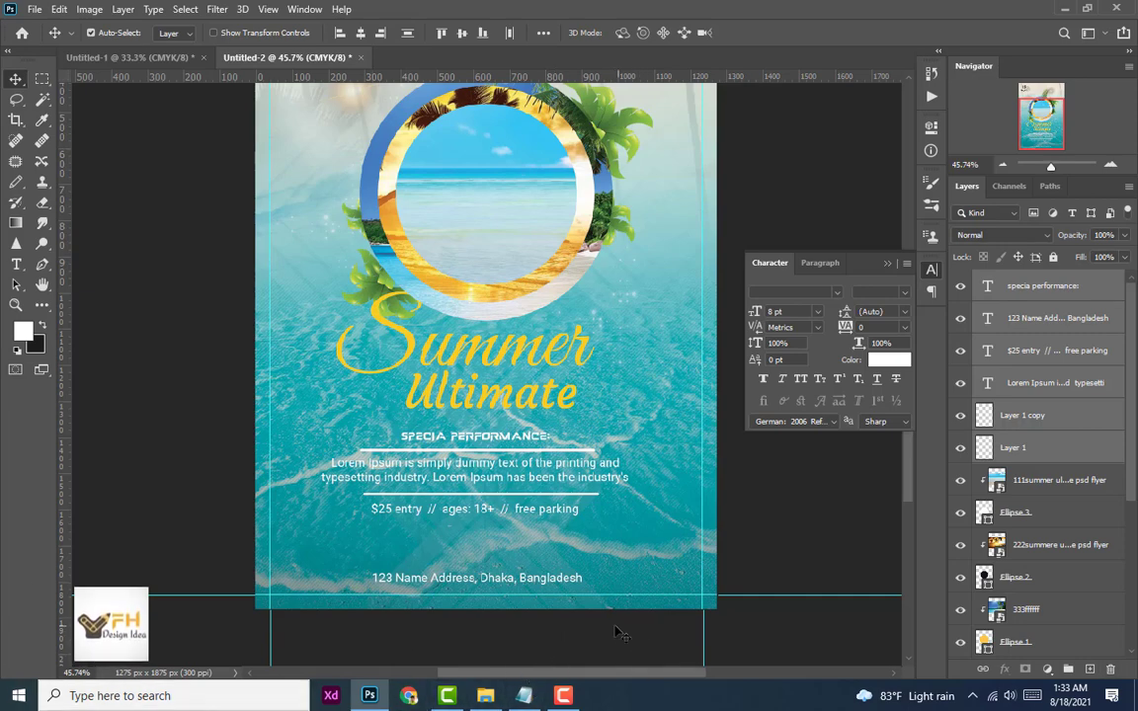
pyautogui.click(569, 632)
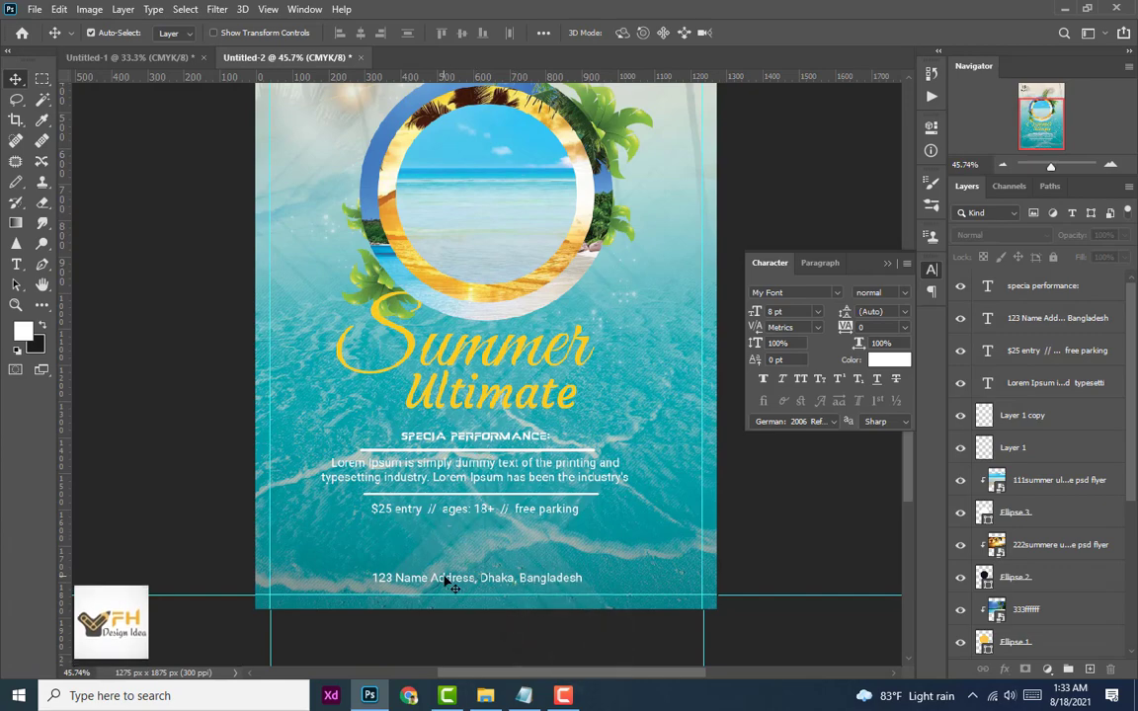
pyautogui.scroll(2, 446, 553)
pyautogui.scroll(2, 453, 445)
pyautogui.scroll(2, 459, 326)
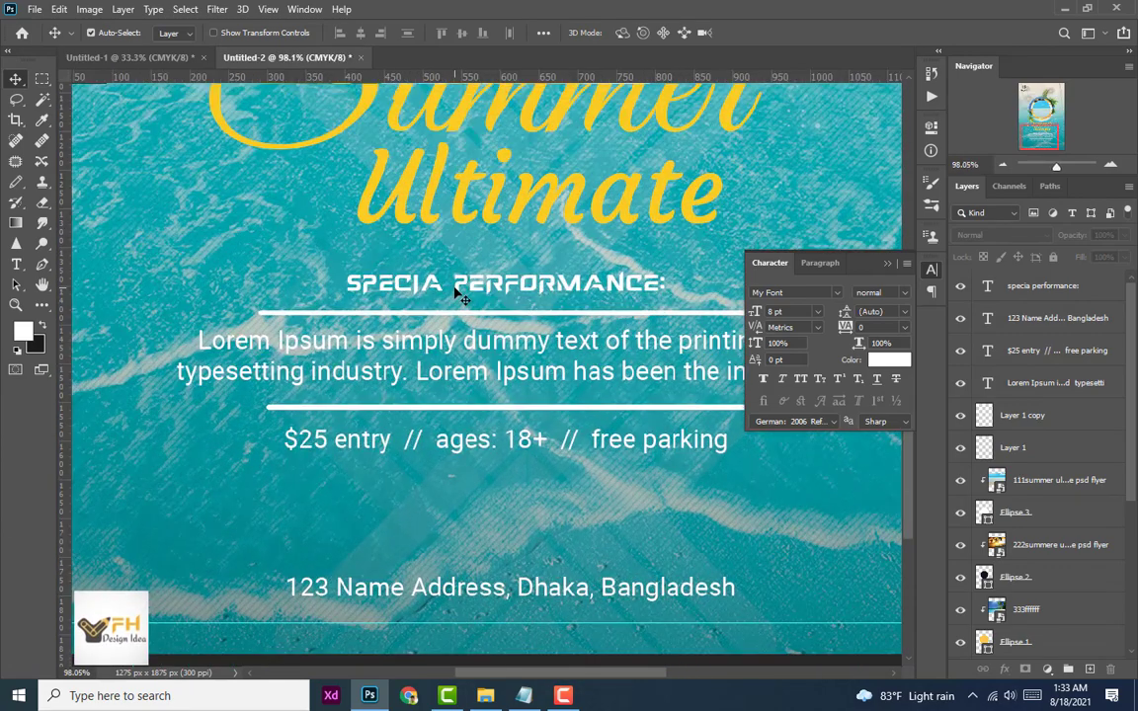
# Step: Select the subheading, both dividers, paragraph and entry details layers together and nudge them down twice
pyautogui.click(459, 286)
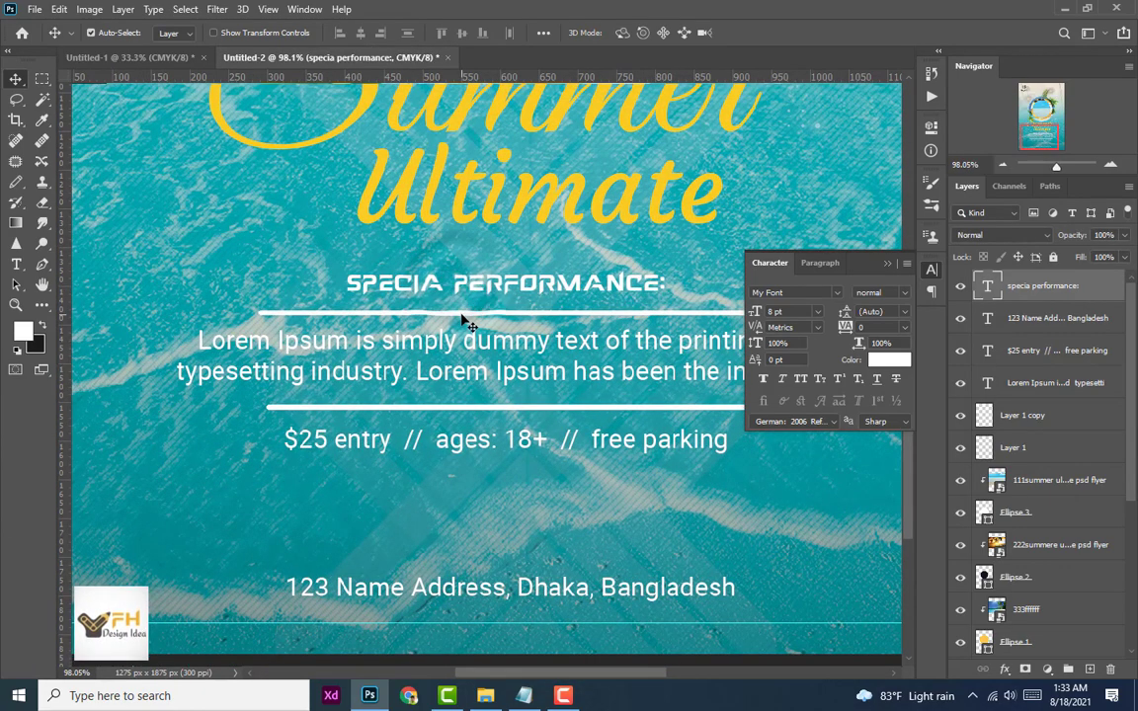
pyautogui.keyDown('shift'); pyautogui.click(464, 313); pyautogui.keyUp('shift')
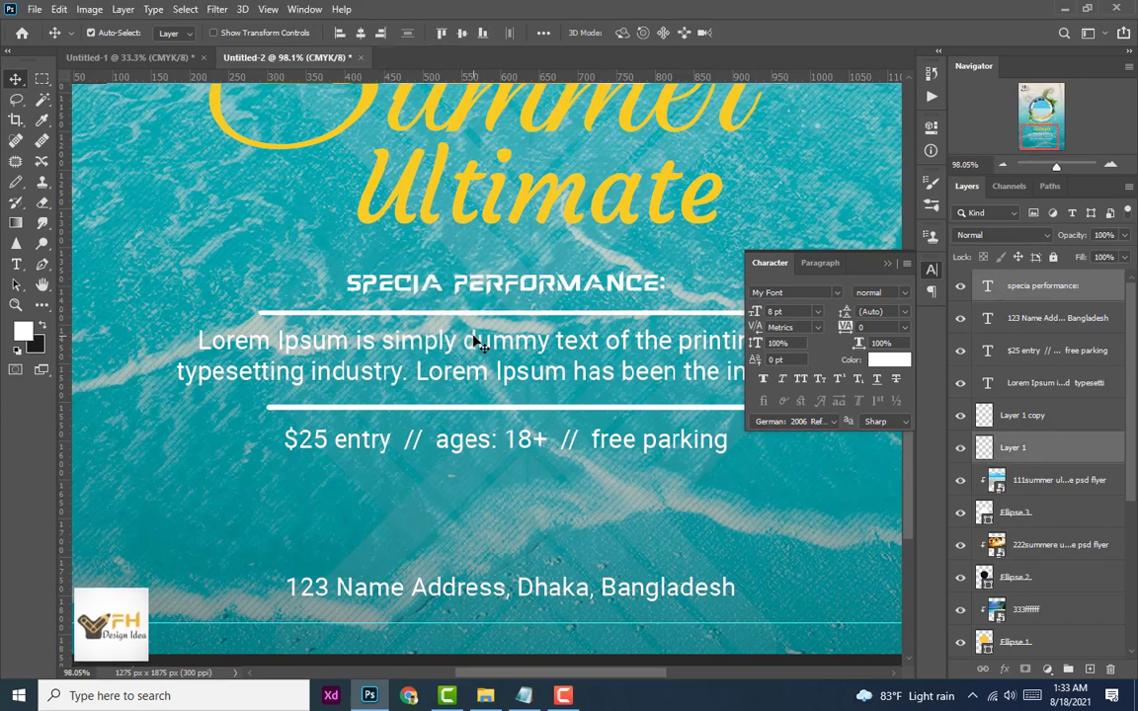
pyautogui.keyDown('shift'); pyautogui.click(476, 341); pyautogui.keyUp('shift')
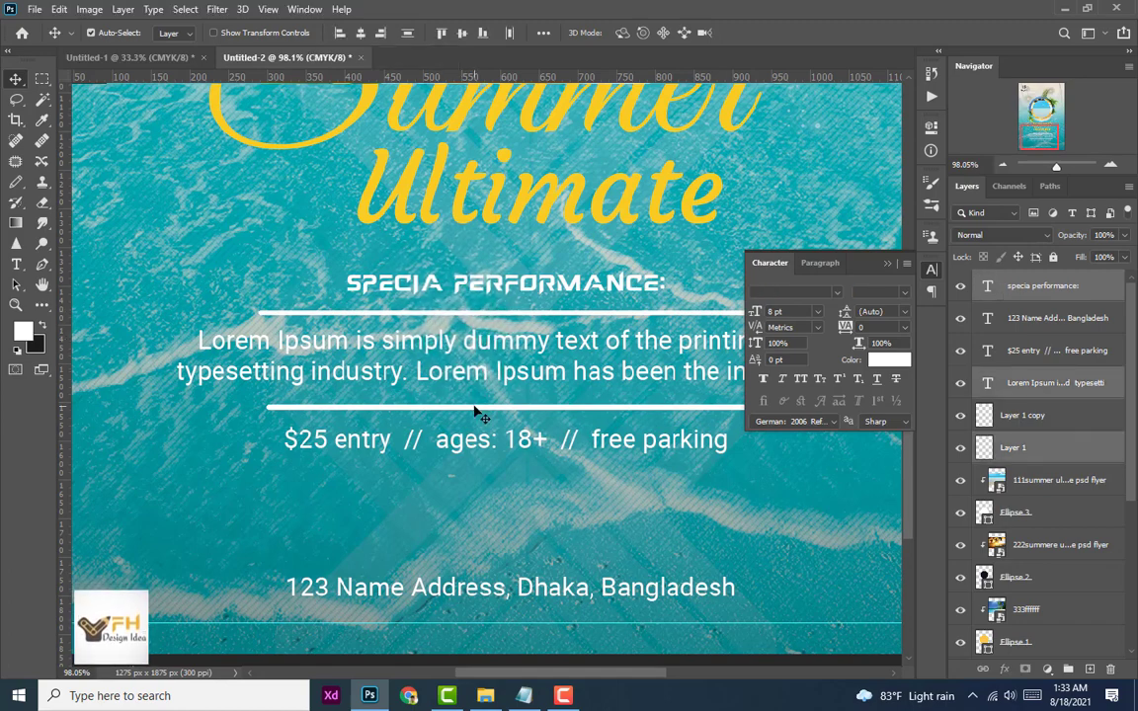
pyautogui.keyDown('shift'); pyautogui.click(474, 410); pyautogui.keyUp('shift')
pyautogui.keyDown('shift'); pyautogui.click(475, 444); pyautogui.keyUp('shift')
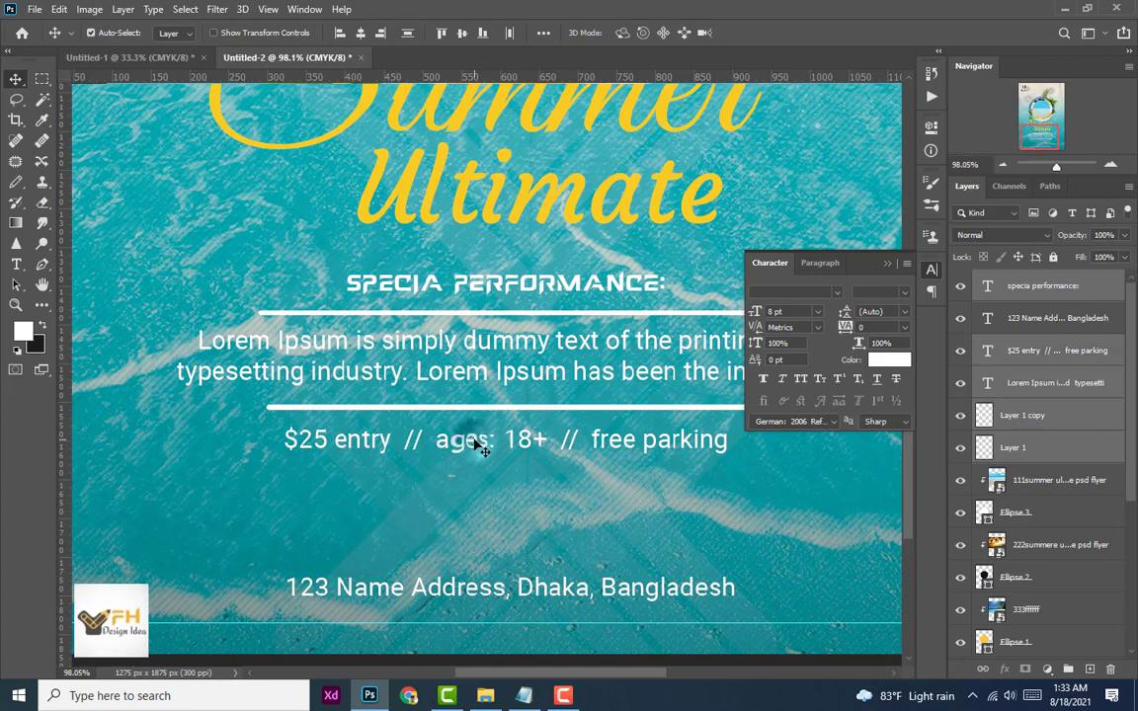
pyautogui.press('Down')
pyautogui.press('Down')
pyautogui.press('Down')
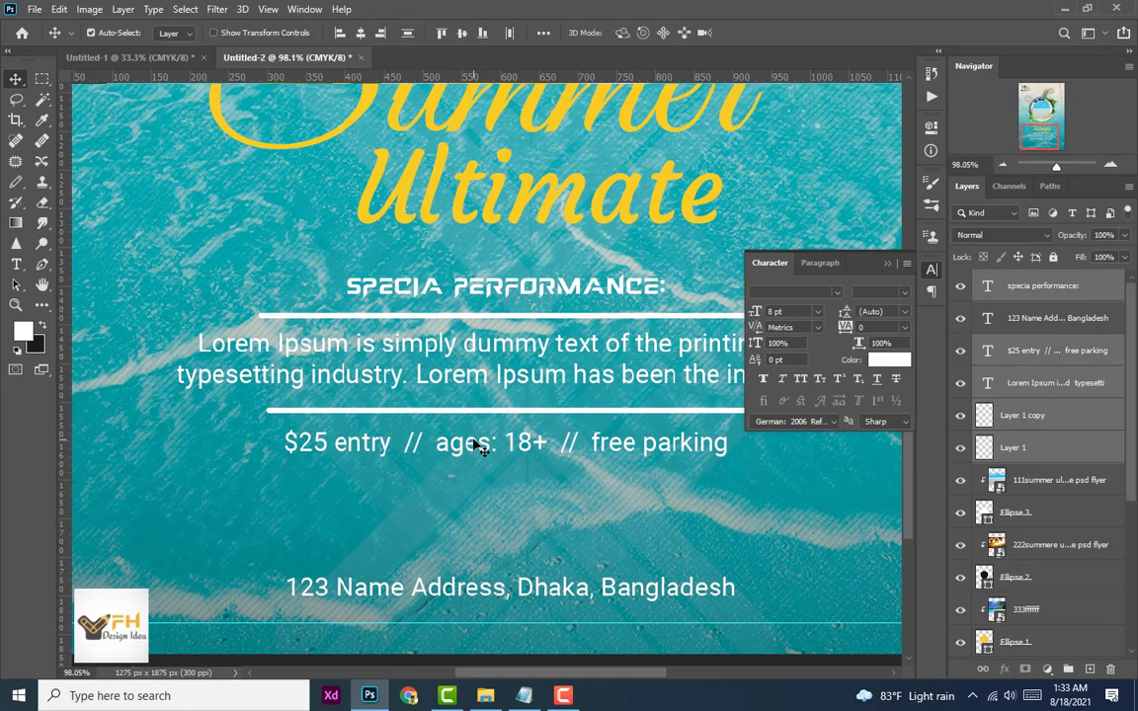
pyautogui.press('Down')
pyautogui.press('Down')
pyautogui.press('Down')
pyautogui.press('Down')
pyautogui.press('Down')
pyautogui.press('Down')
pyautogui.press('Down')
pyautogui.press('Down')
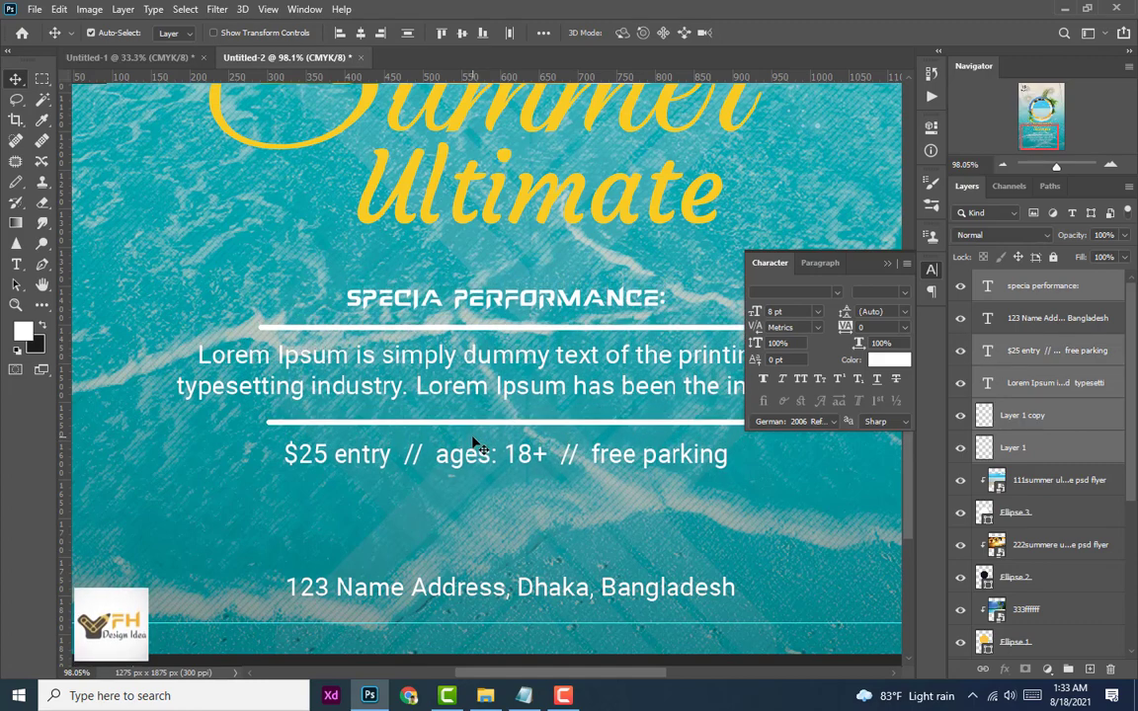
pyautogui.scroll(-4, 476, 437)
pyautogui.scroll(-1, 395, 436)
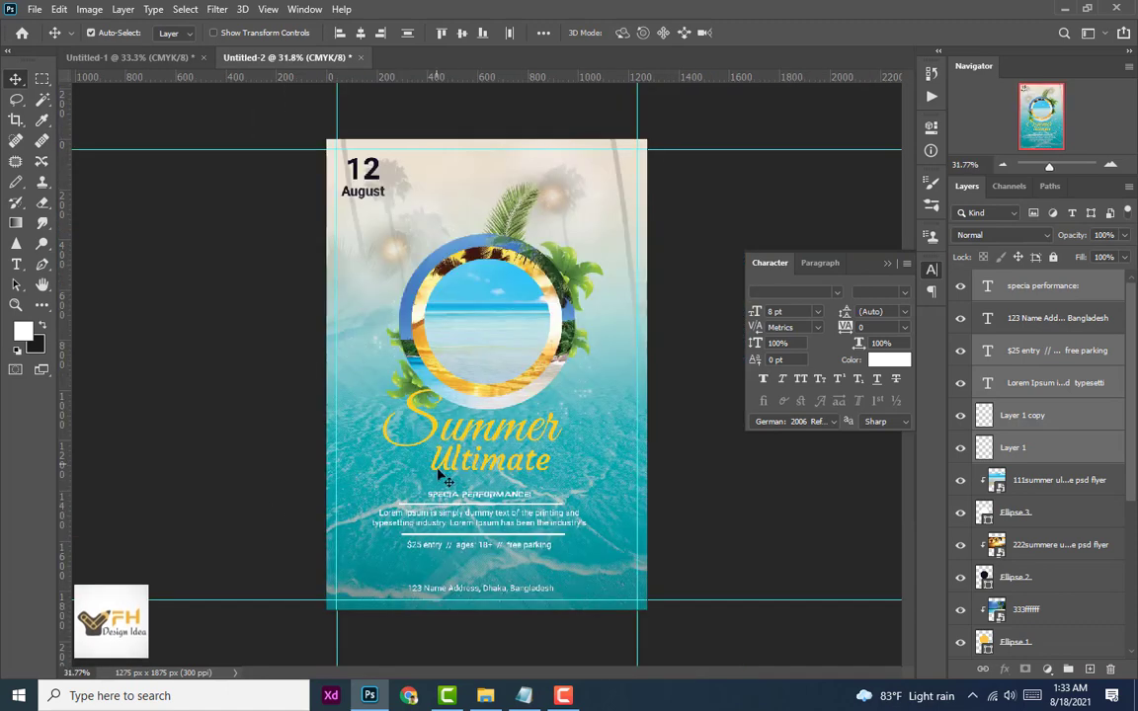
pyautogui.click(756, 462)
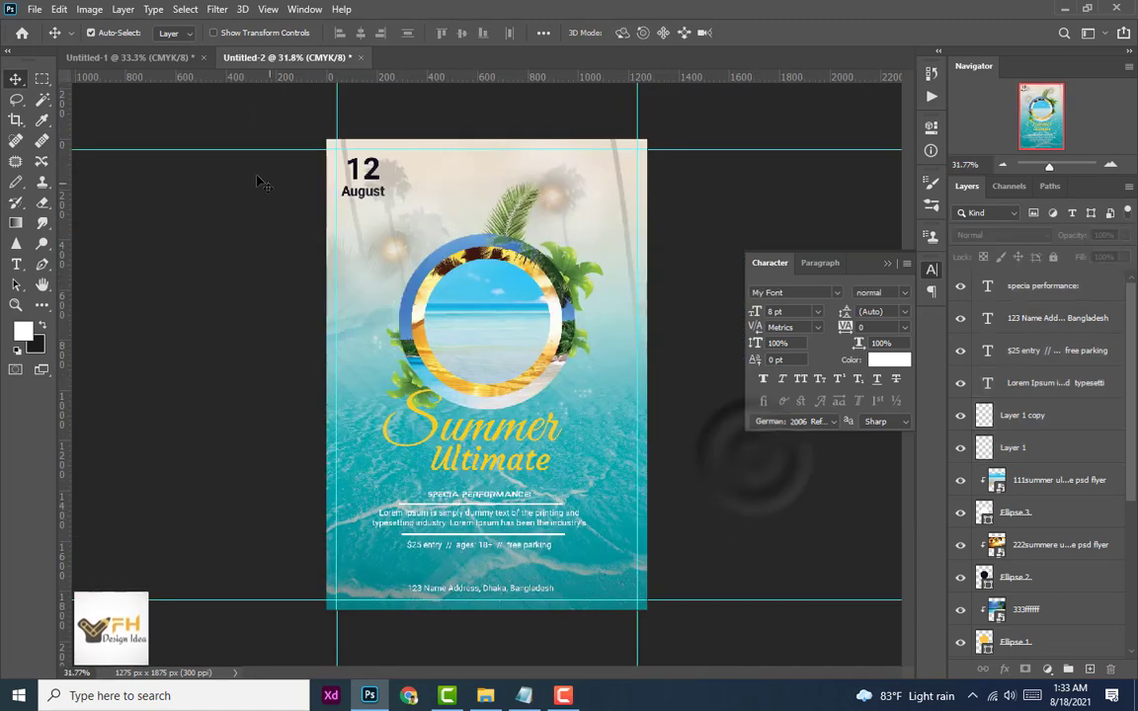
pyautogui.moveTo(204, 124)
pyautogui.mouseDown()
pyautogui.moveTo(539, 424)
pyautogui.moveTo(716, 642)
pyautogui.mouseUp()
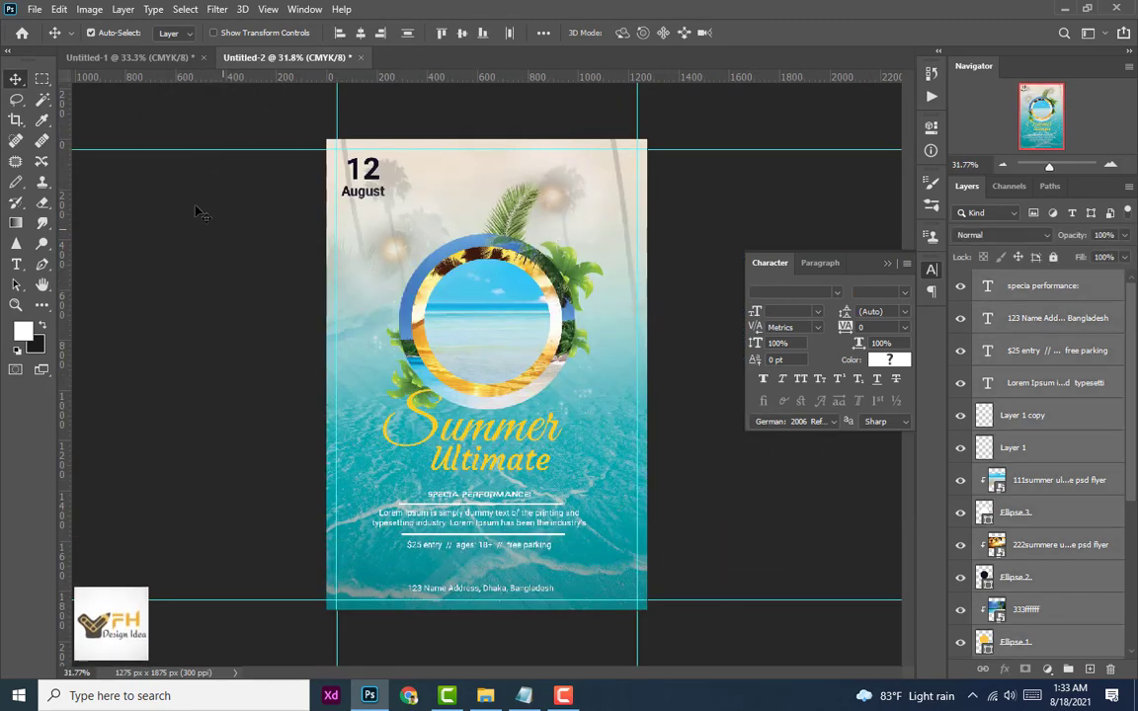
pyautogui.moveTo(181, 116); pyautogui.dragTo(709, 609)
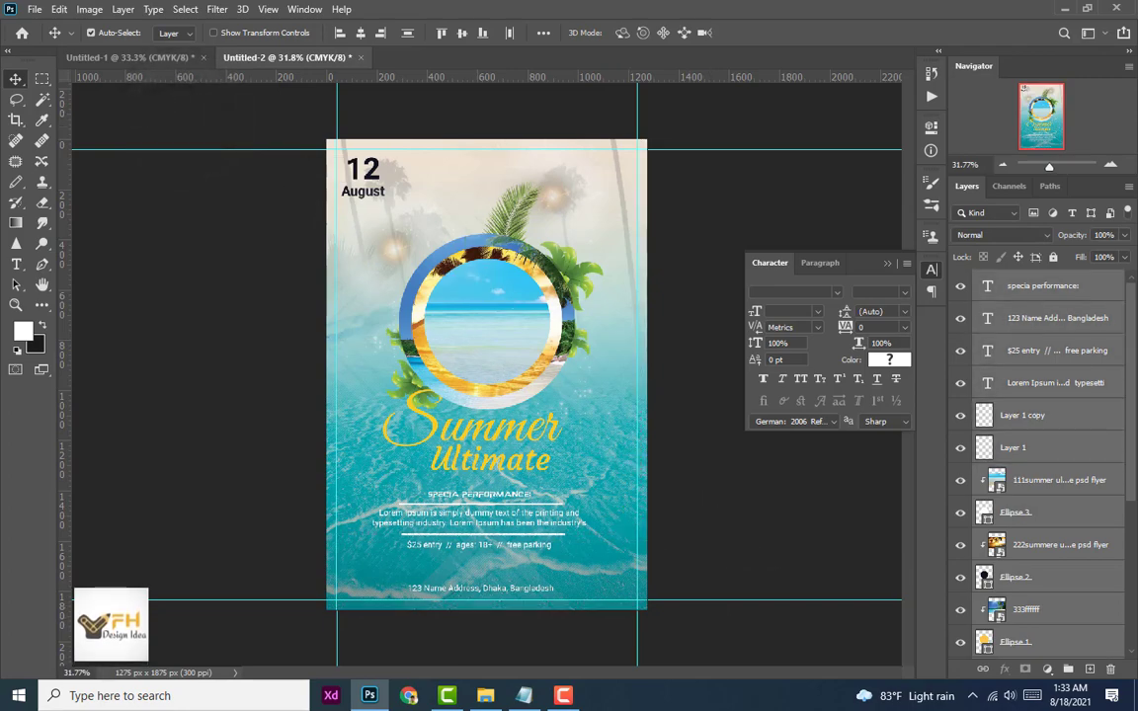